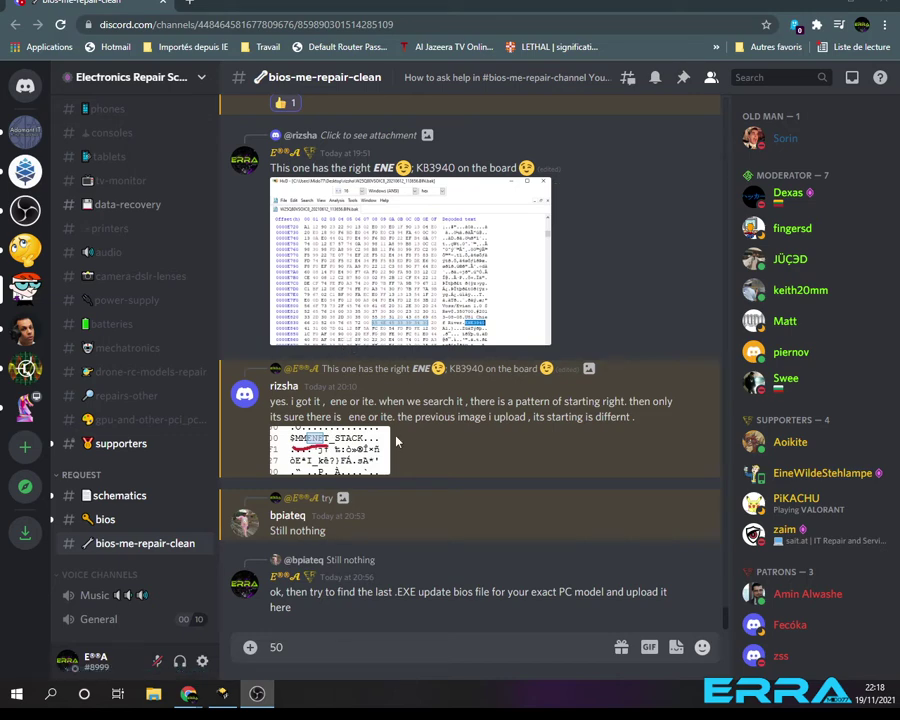
# Look back through the channel's older messages for the hp 15-n200nx BIOS repair and clean ME region request and highlight its details
pyautogui.scroll(15, 375, 401)
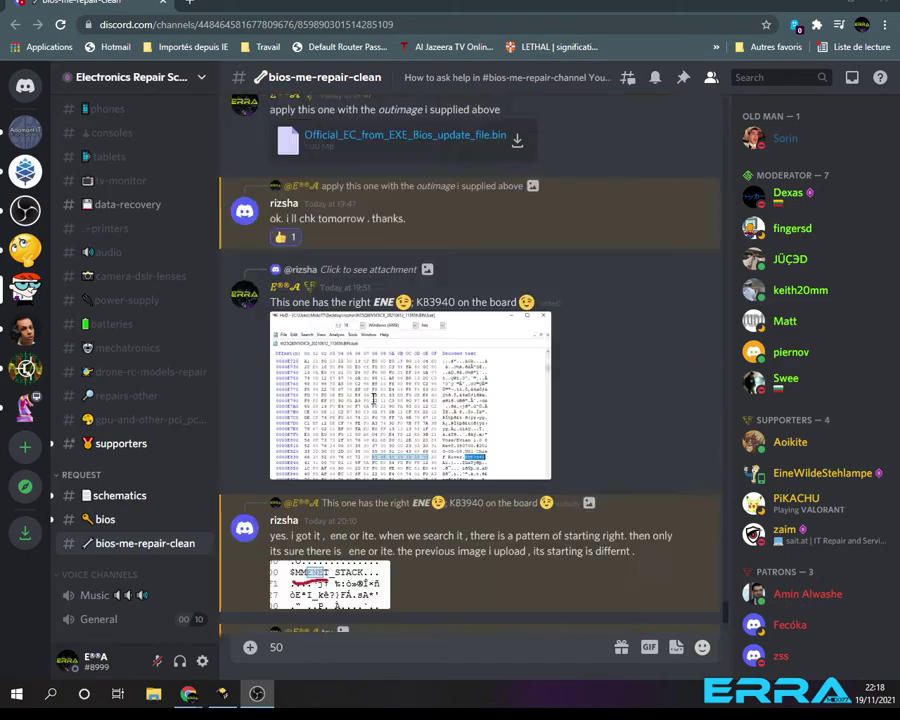
pyautogui.scroll(15, 375, 401)
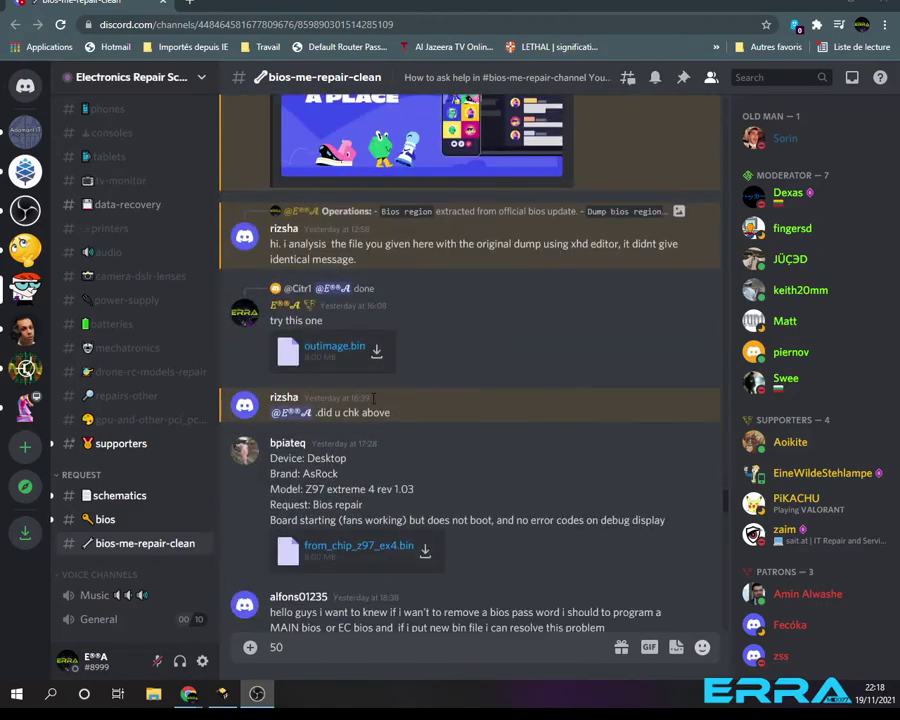
pyautogui.scroll(3, 373, 399)
pyautogui.scroll(-4, 373, 399)
pyautogui.scroll(15, 373, 399)
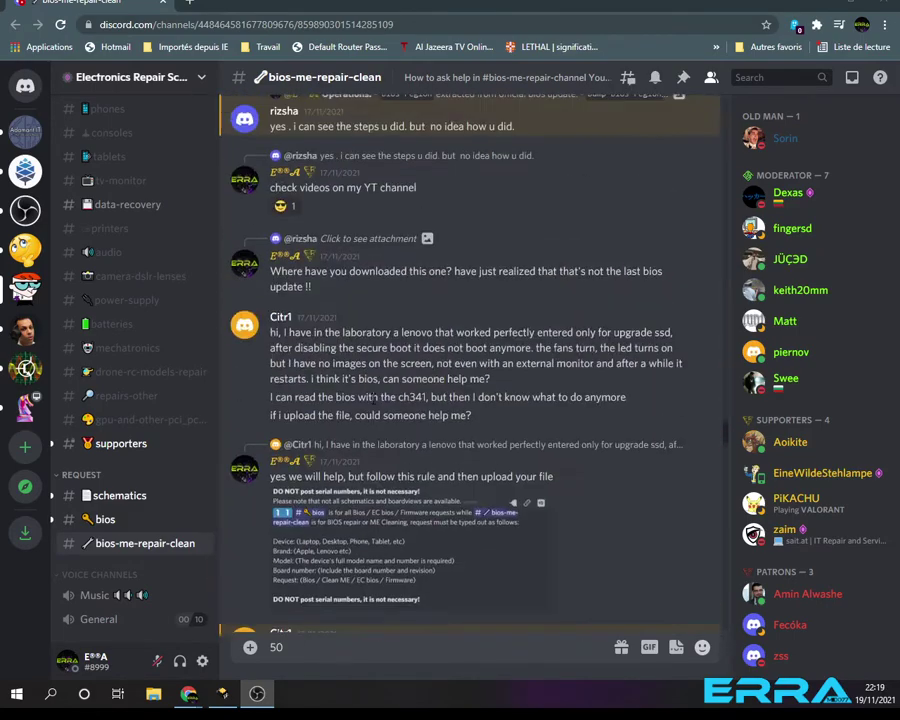
pyautogui.scroll(15, 373, 399)
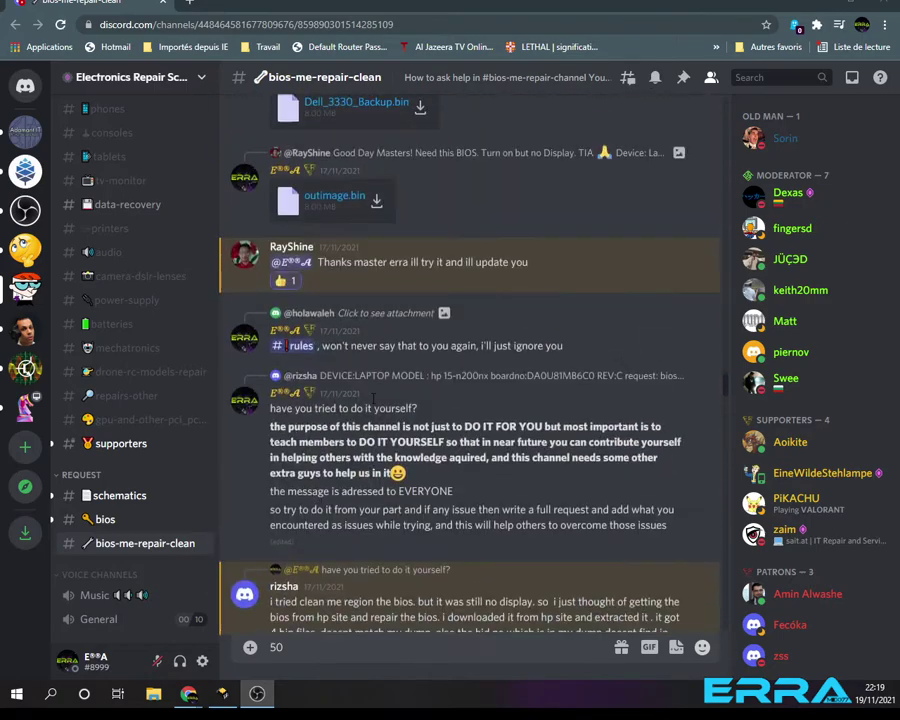
pyautogui.scroll(15, 373, 399)
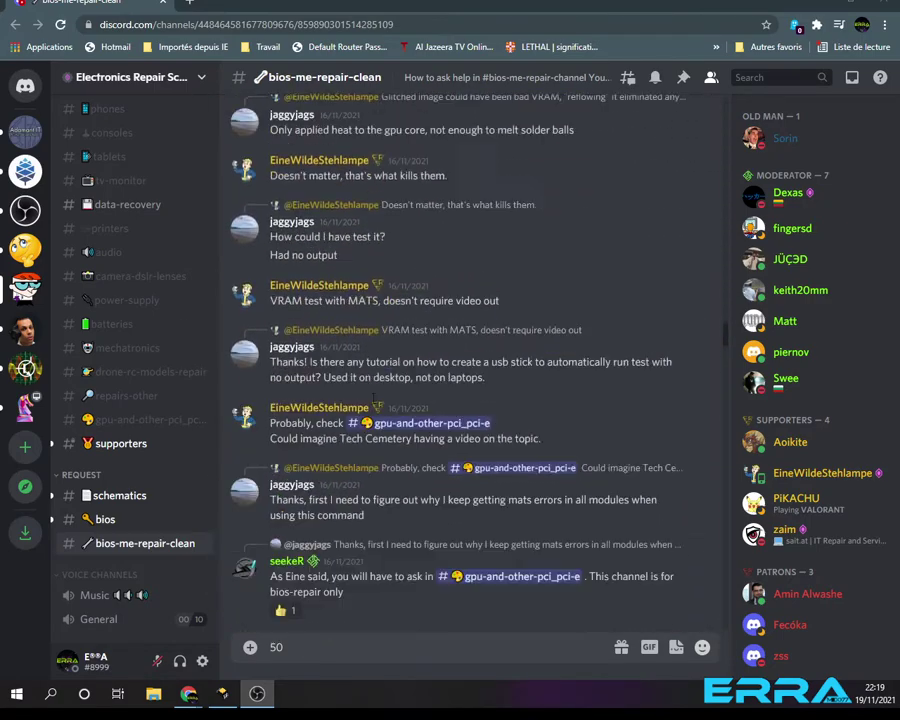
pyautogui.scroll(15, 373, 399)
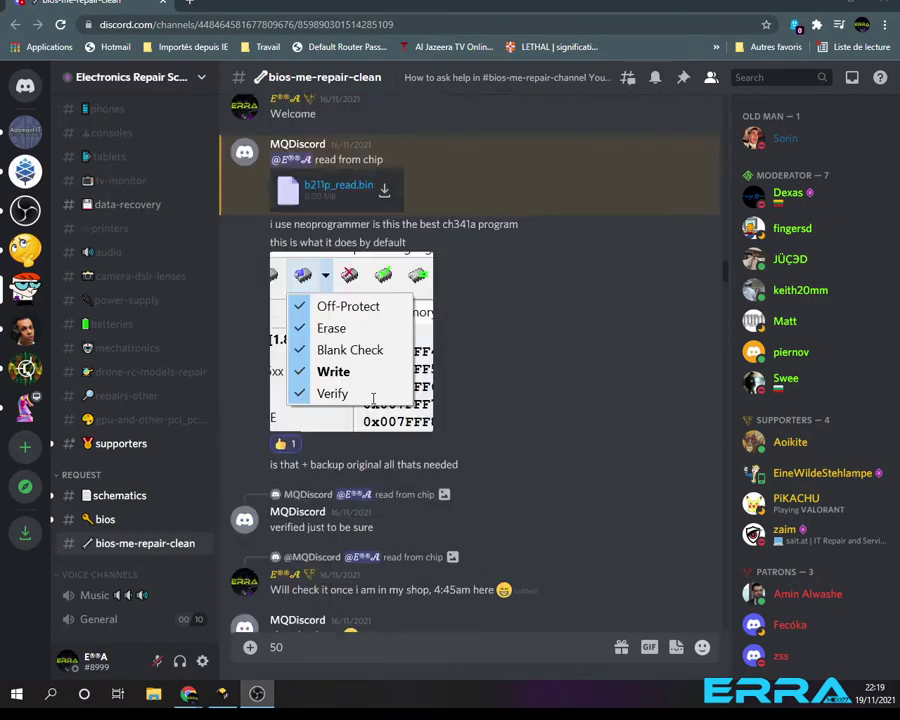
pyautogui.scroll(15, 373, 399)
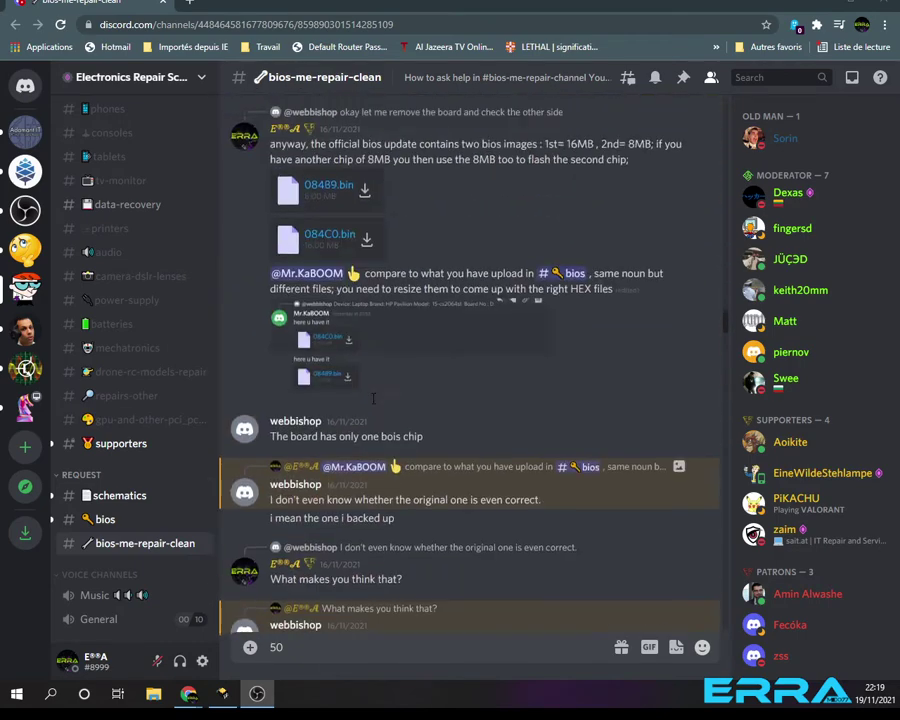
pyautogui.scroll(15, 373, 399)
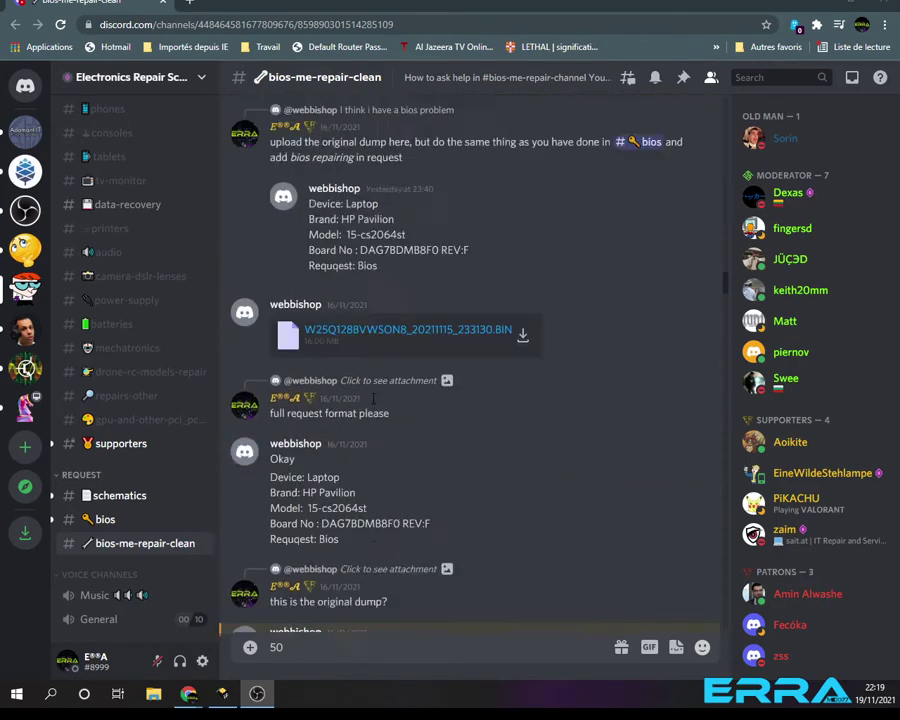
pyautogui.scroll(3, 373, 399)
pyautogui.scroll(-5, 373, 399)
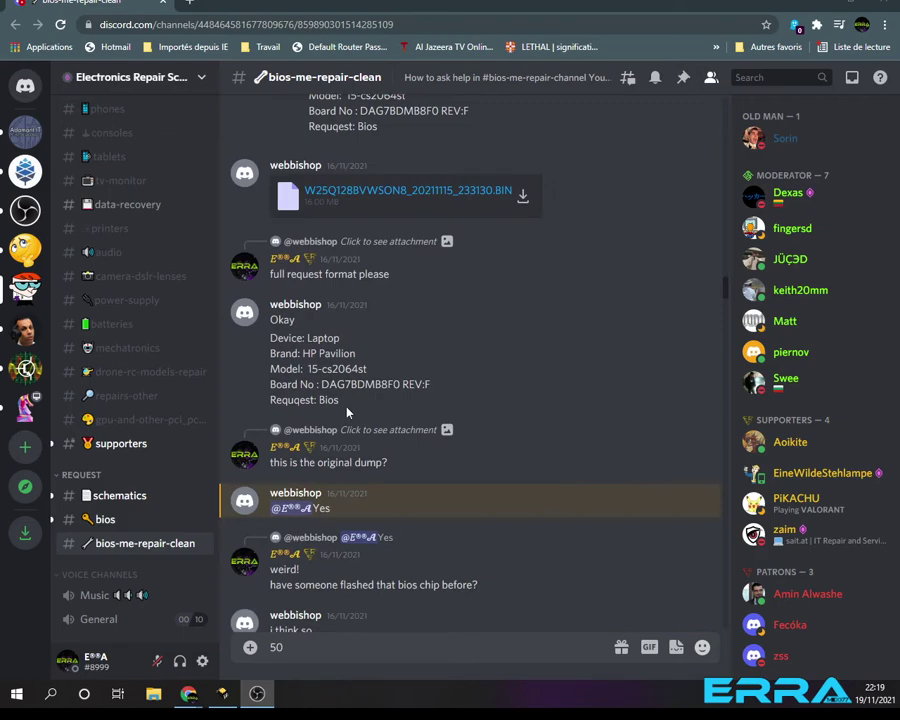
pyautogui.scroll(8, 347, 411)
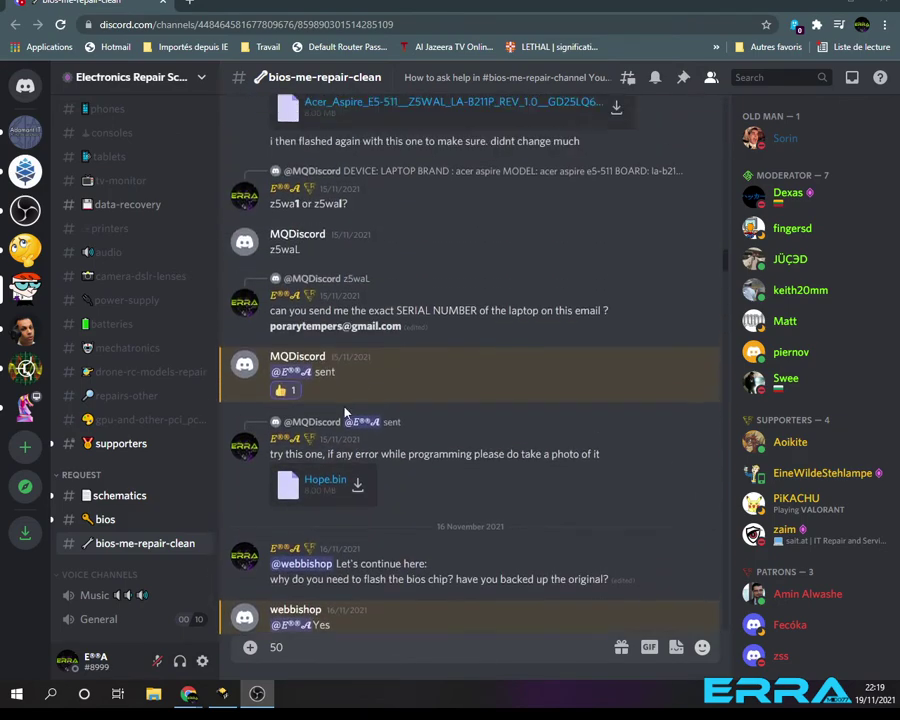
pyautogui.scroll(10, 345, 411)
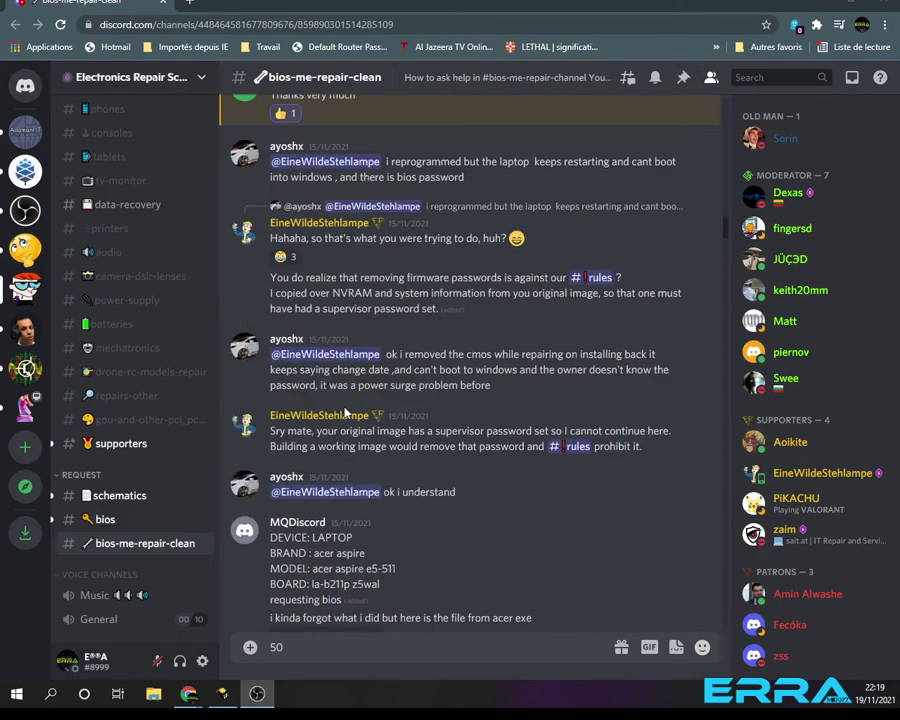
pyautogui.scroll(12, 345, 411)
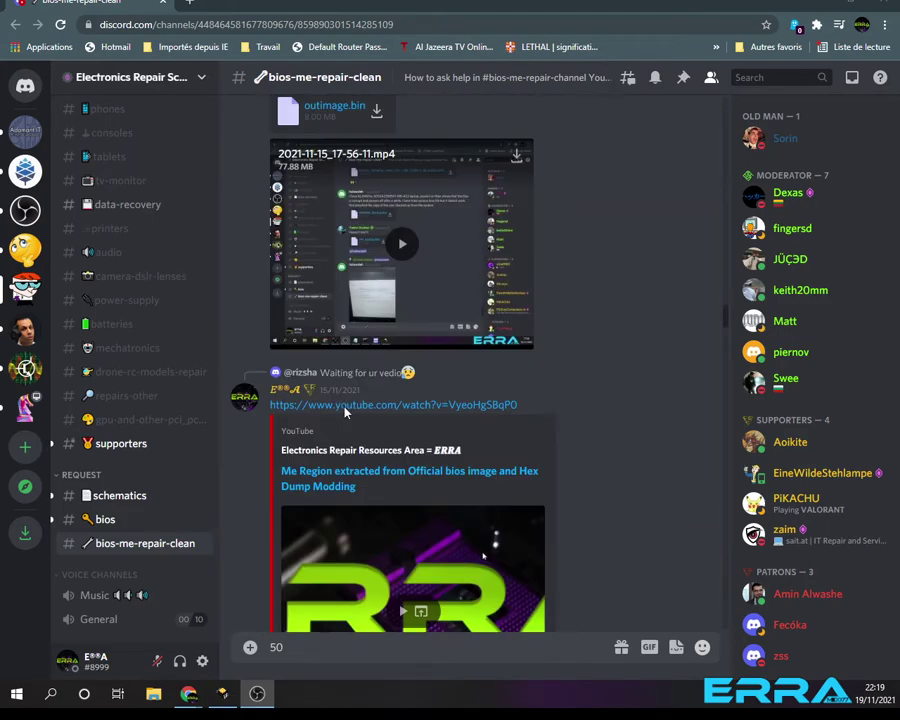
pyautogui.scroll(3, 345, 411)
pyautogui.scroll(-15, 345, 411)
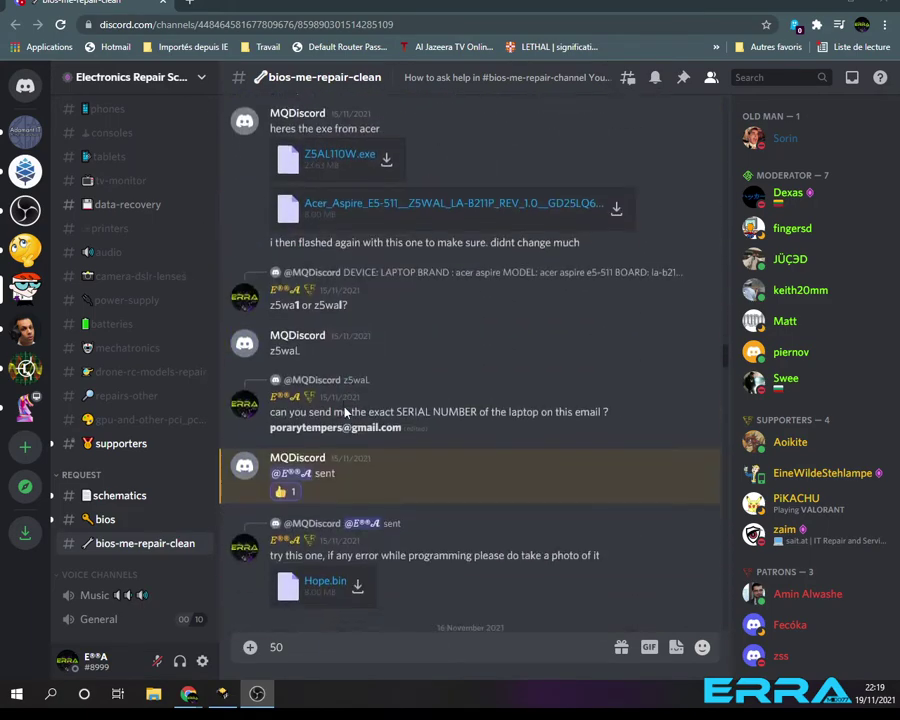
pyautogui.scroll(-15, 345, 411)
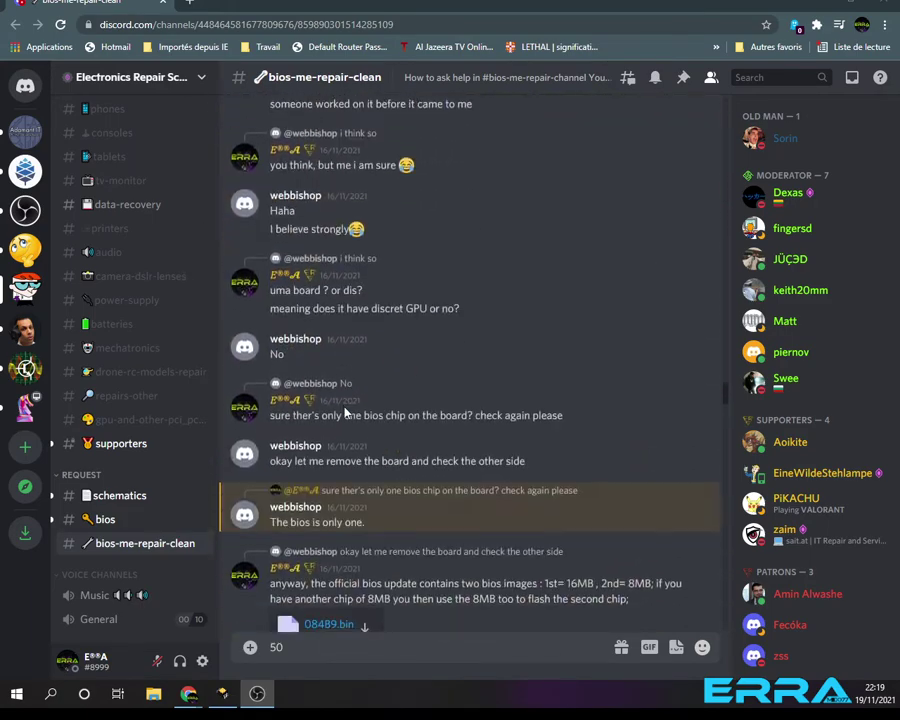
pyautogui.scroll(-15, 345, 411)
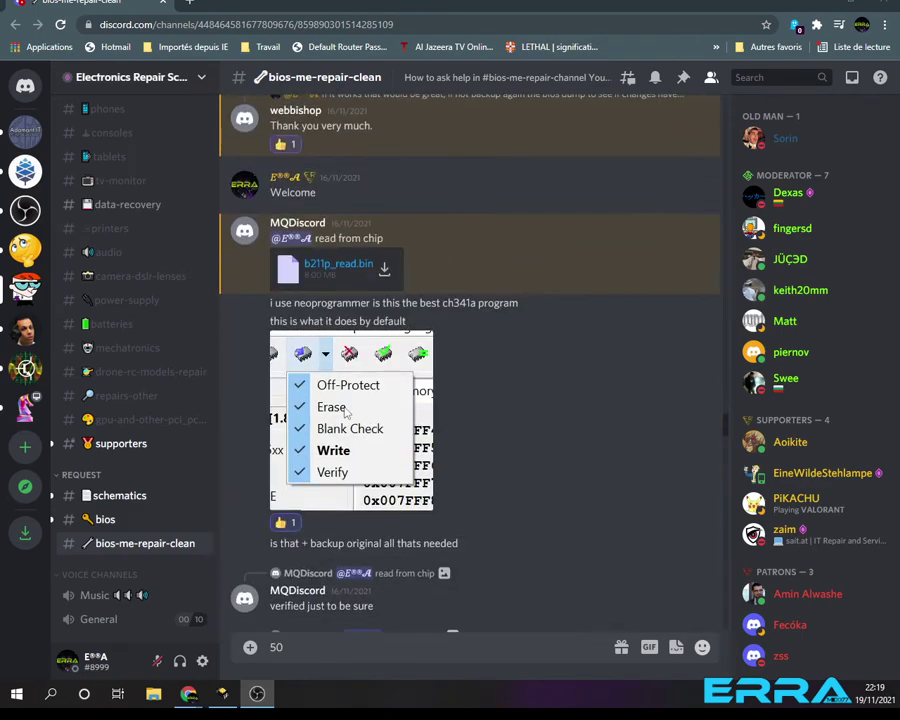
pyautogui.scroll(-7, 345, 411)
pyautogui.scroll(2, 345, 411)
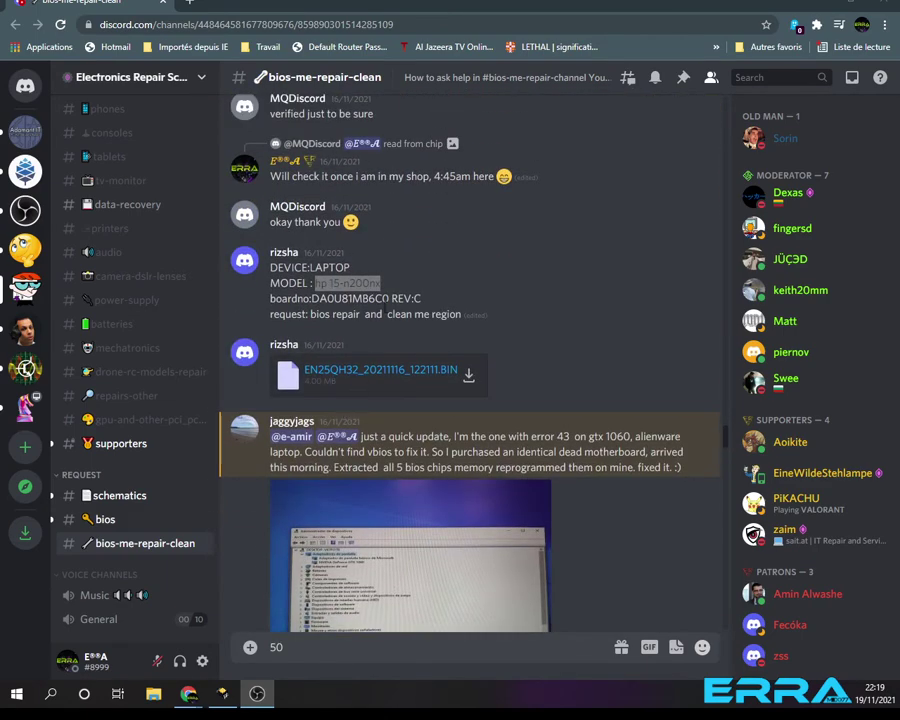
pyautogui.click(392, 297)
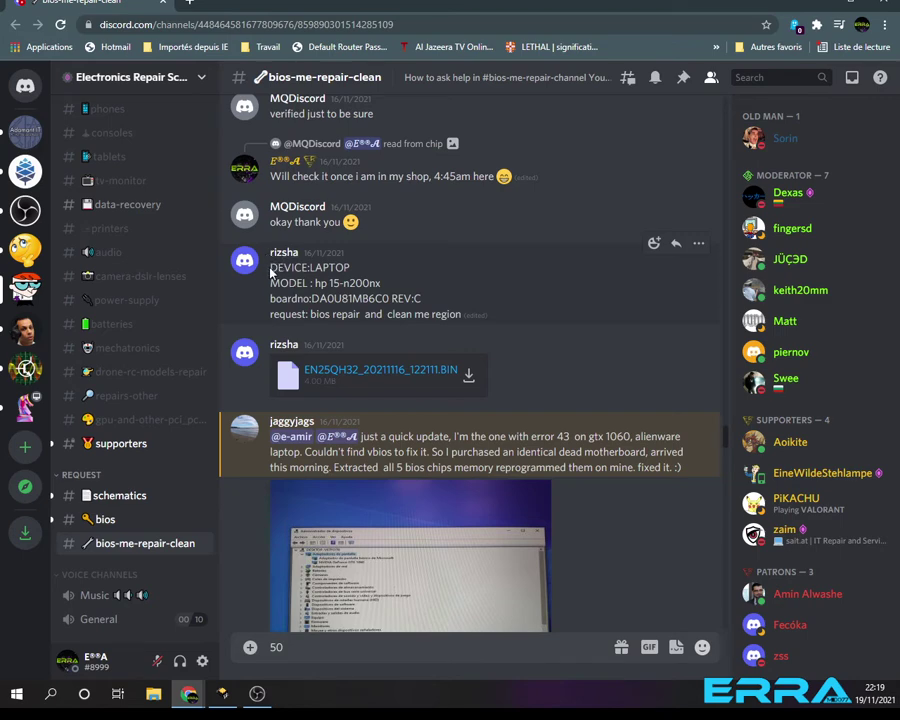
pyautogui.moveTo(270, 273); pyautogui.dragTo(460, 314)
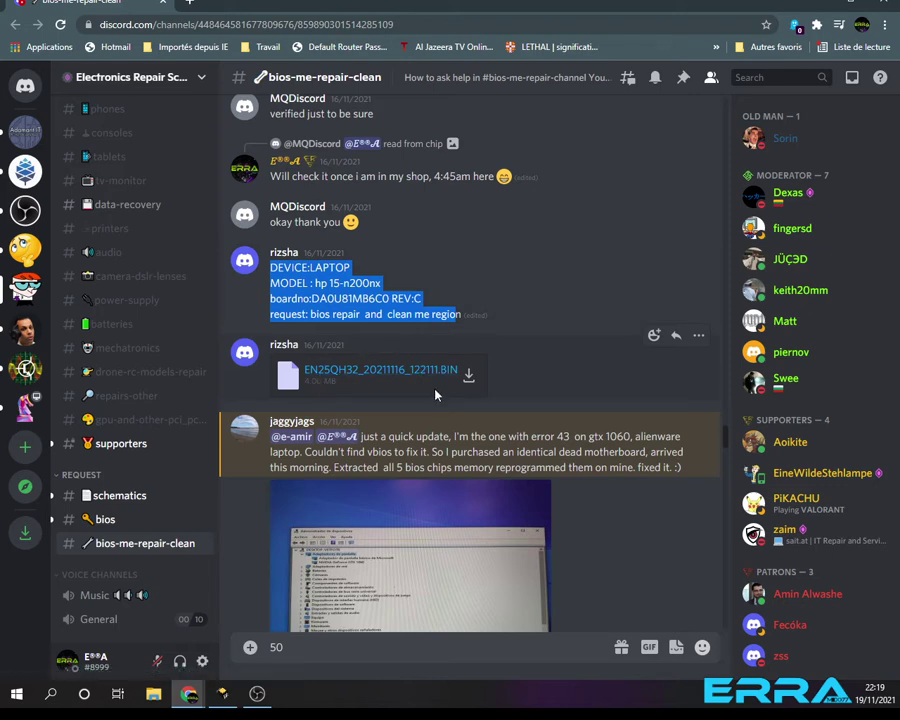
# Clear the unsent message draft and copy the model name hp 15-n200nx from the repair request
pyautogui.click(291, 647)
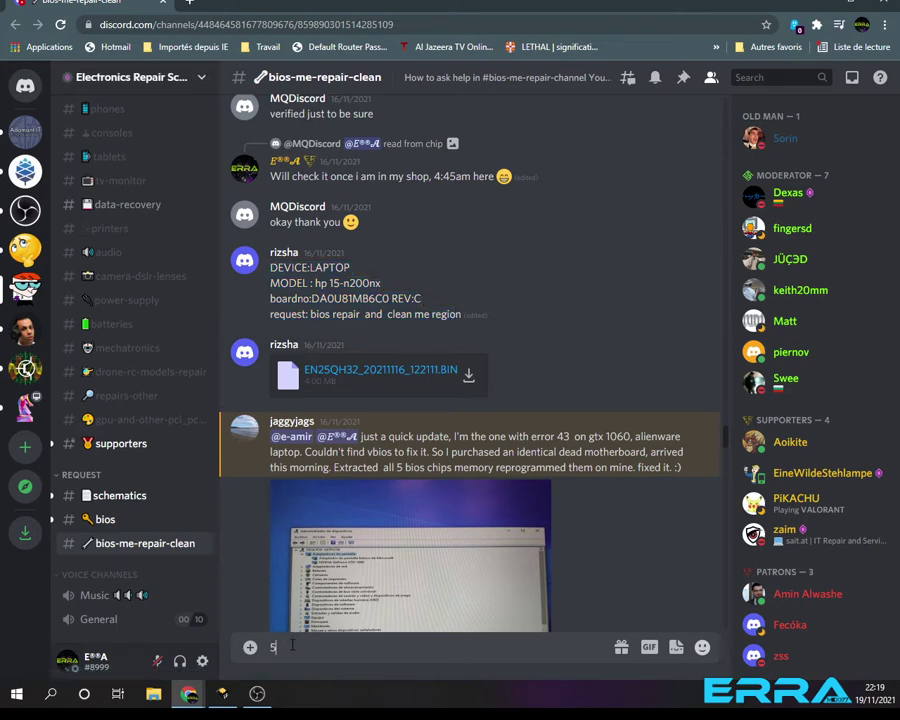
pyautogui.press('BackSpace')
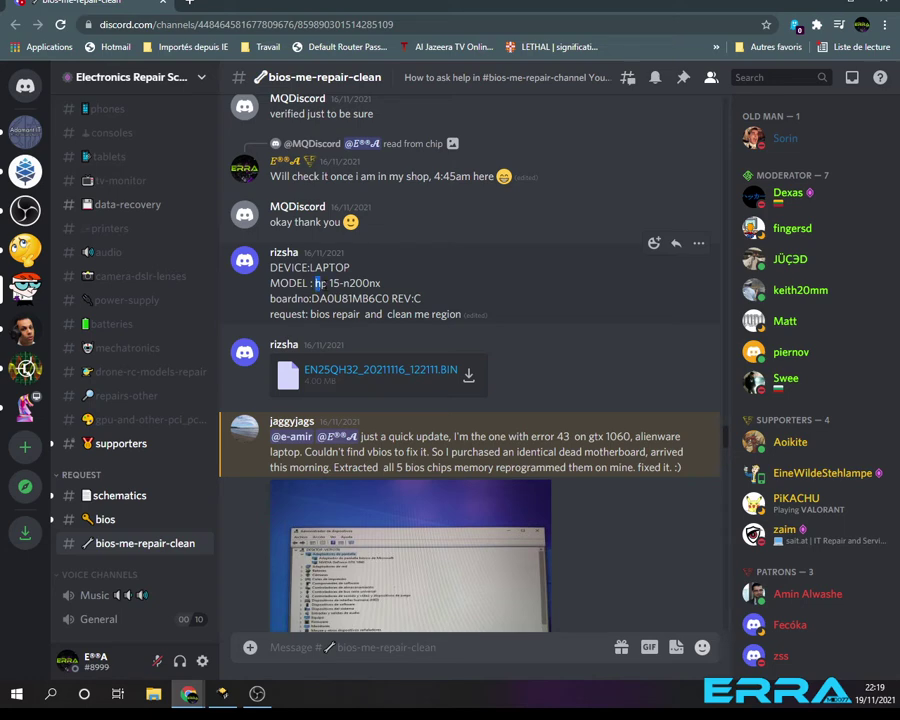
pyautogui.moveTo(316, 283); pyautogui.dragTo(381, 283)
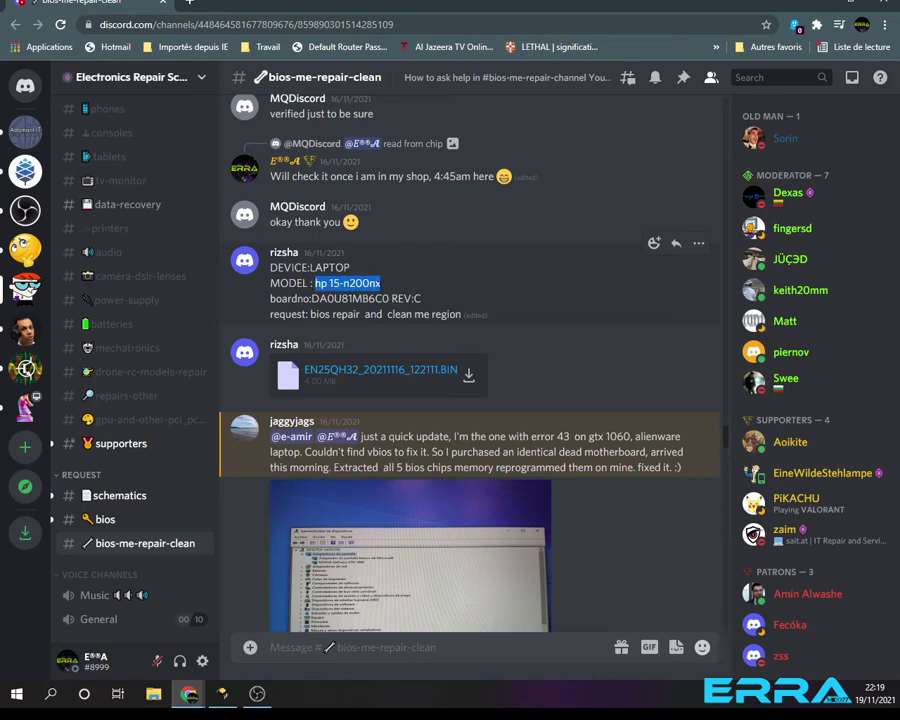
pyautogui.rightClick(351, 284)
pyautogui.click(372, 294)
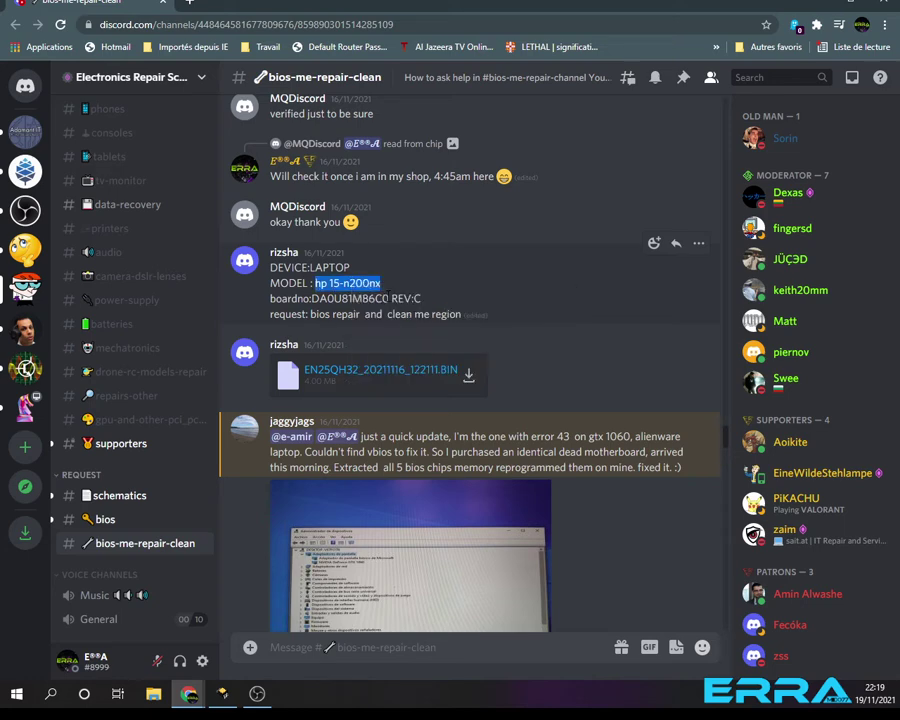
# Search the web in a new browser tab for "hp 15-n200nx bios"
pyautogui.click(193, 4)
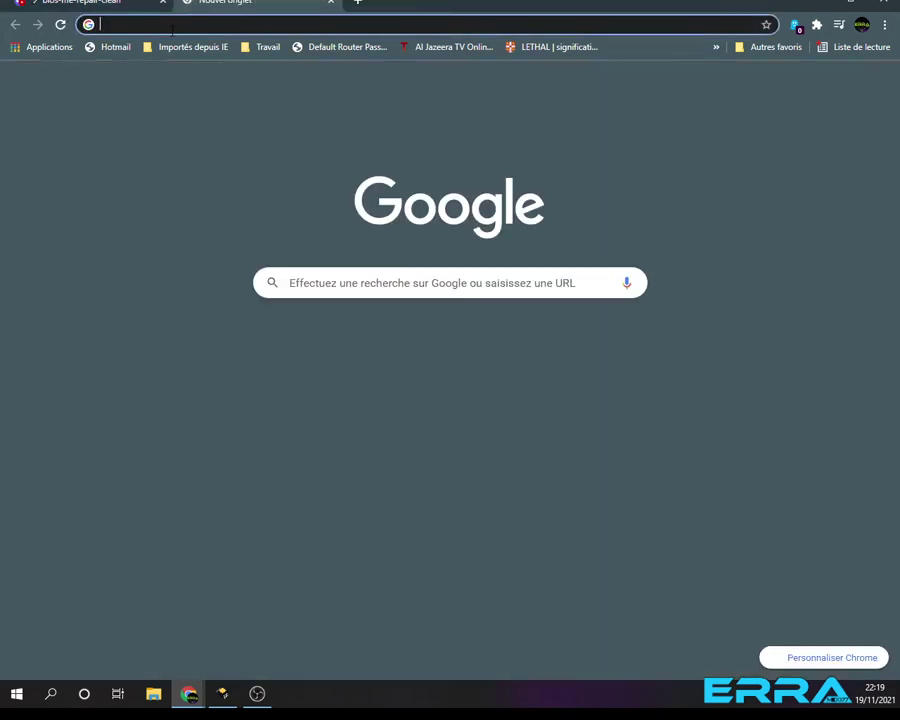
pyautogui.click(175, 25)
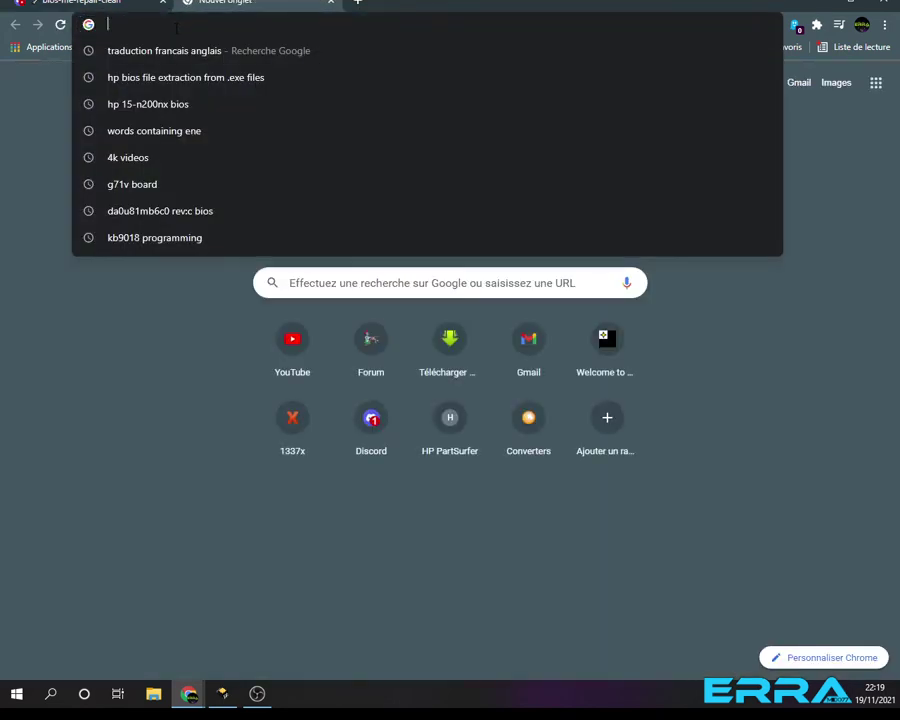
pyautogui.hotkey('ctrl', 'v')
pyautogui.write('bios')
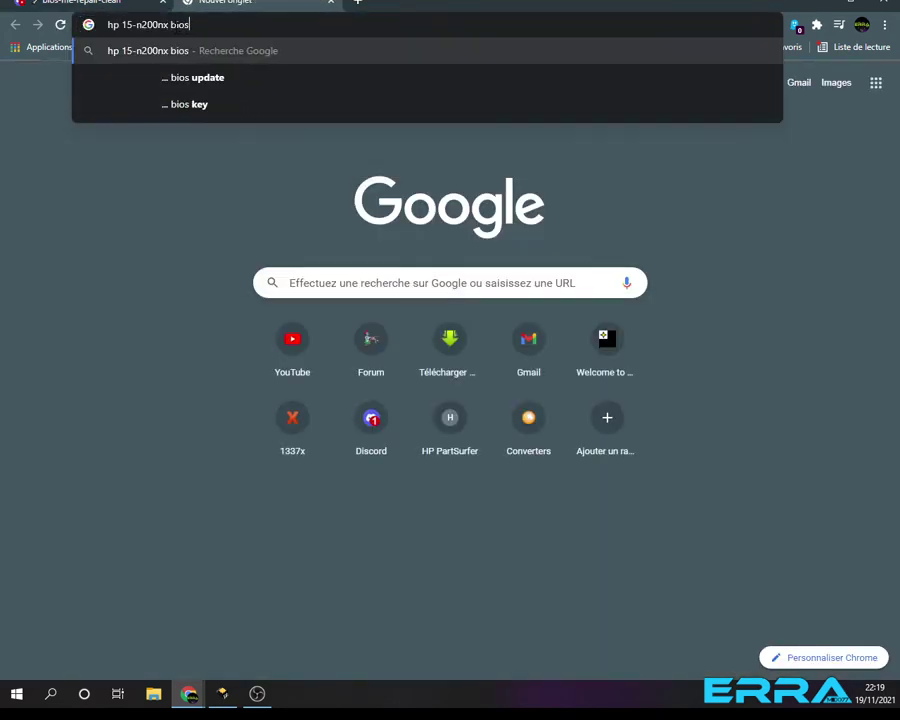
pyautogui.press('Return')
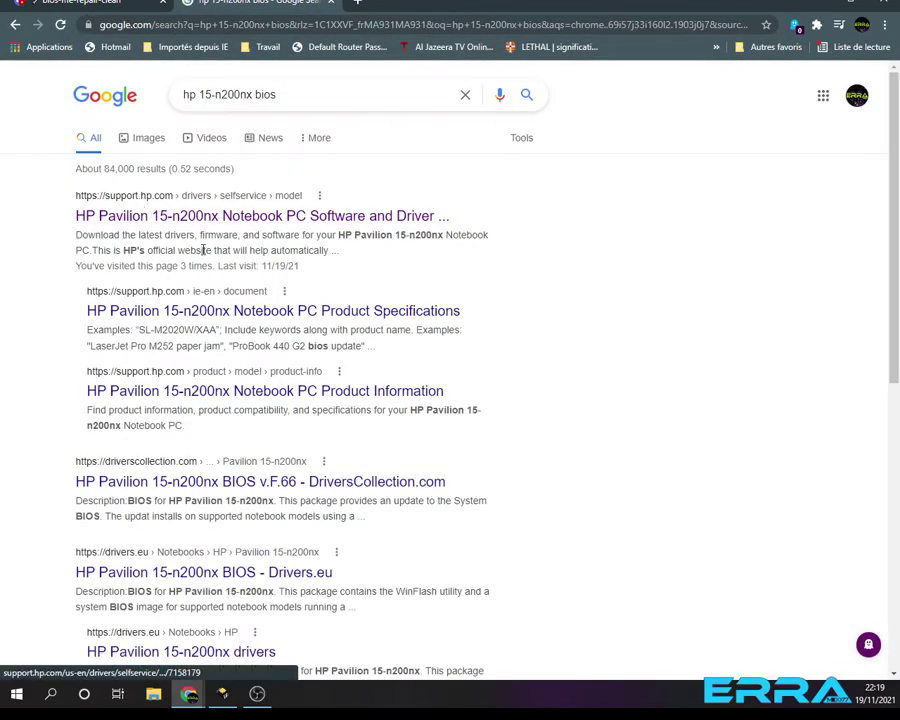
# Open HP's software and driver page for the Pavilion 15-n200nx and expand the BIOS category under all drivers
pyautogui.click(233, 221)
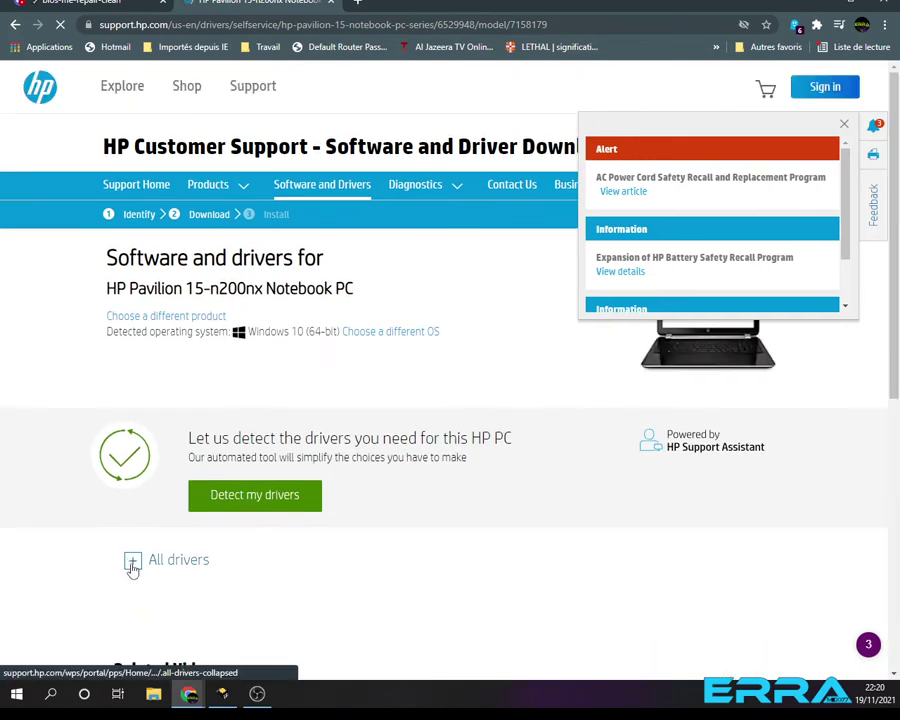
pyautogui.click(133, 566)
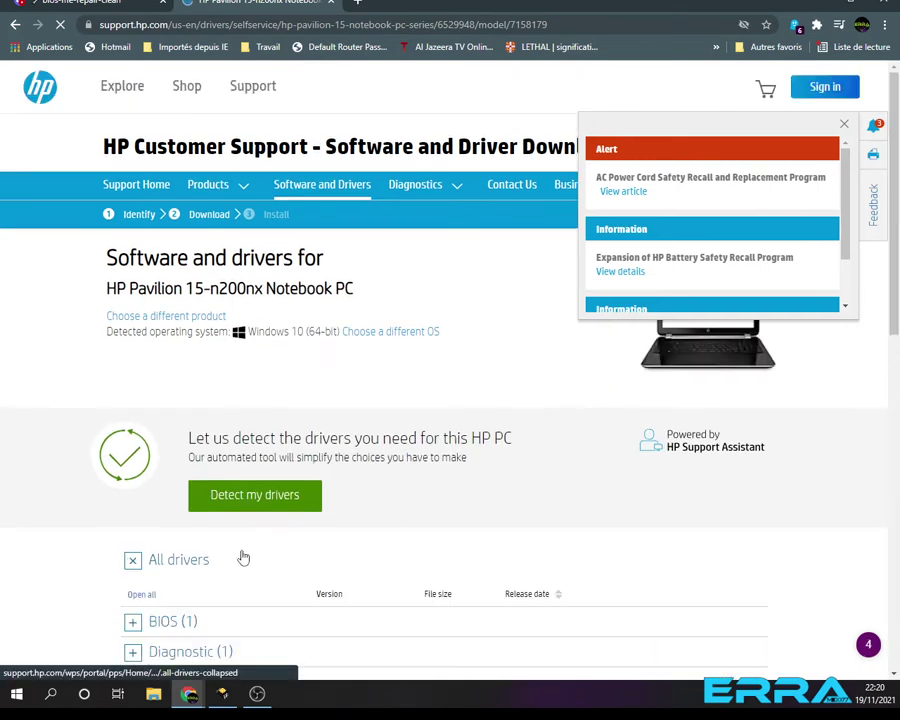
pyautogui.scroll(-5, 290, 547)
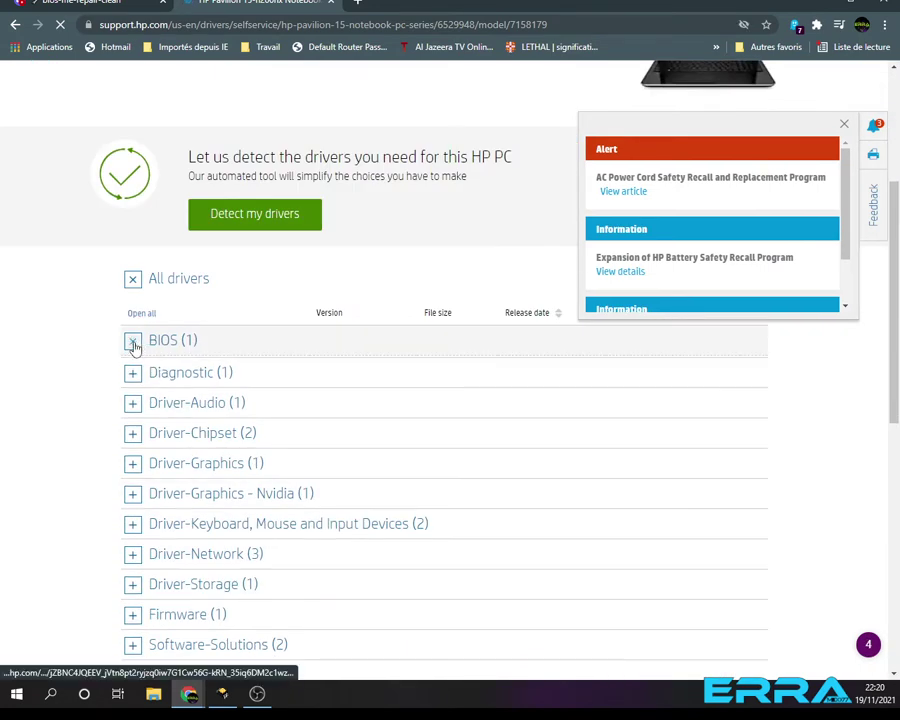
pyautogui.click(135, 343)
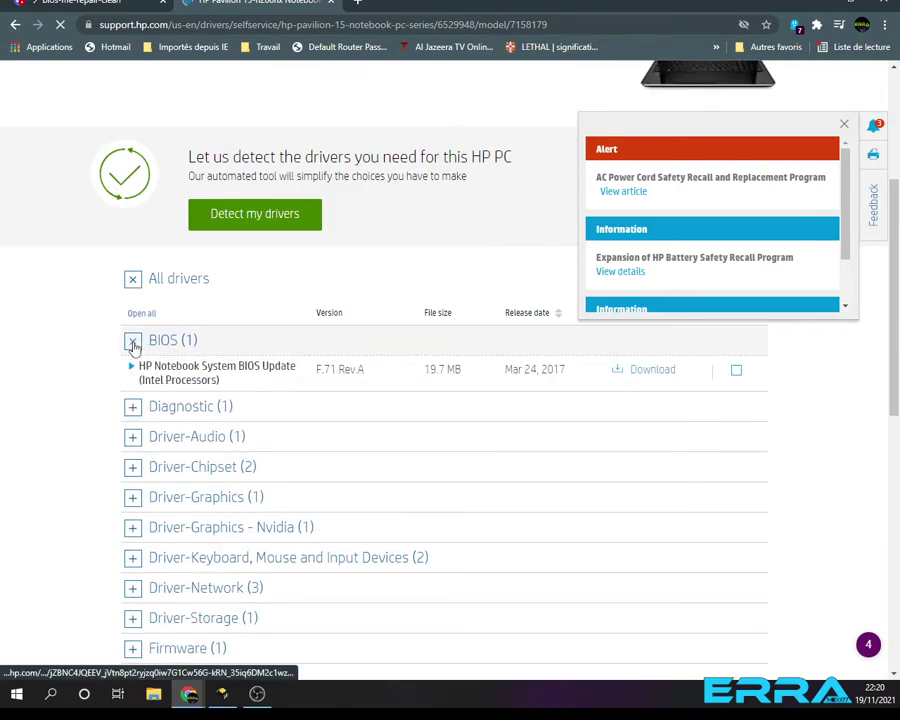
# Download the HP Notebook System BIOS Update sp79456.exe into a new Desktop folder named after the requester and show it in its folder
pyautogui.click(654, 370)
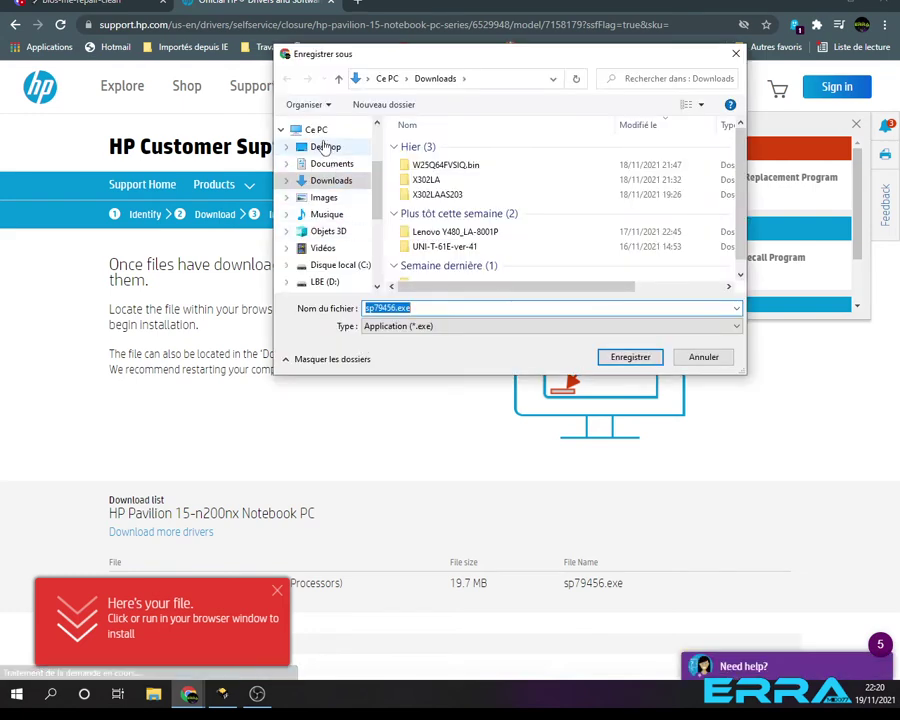
pyautogui.click(325, 147)
pyautogui.click(388, 104)
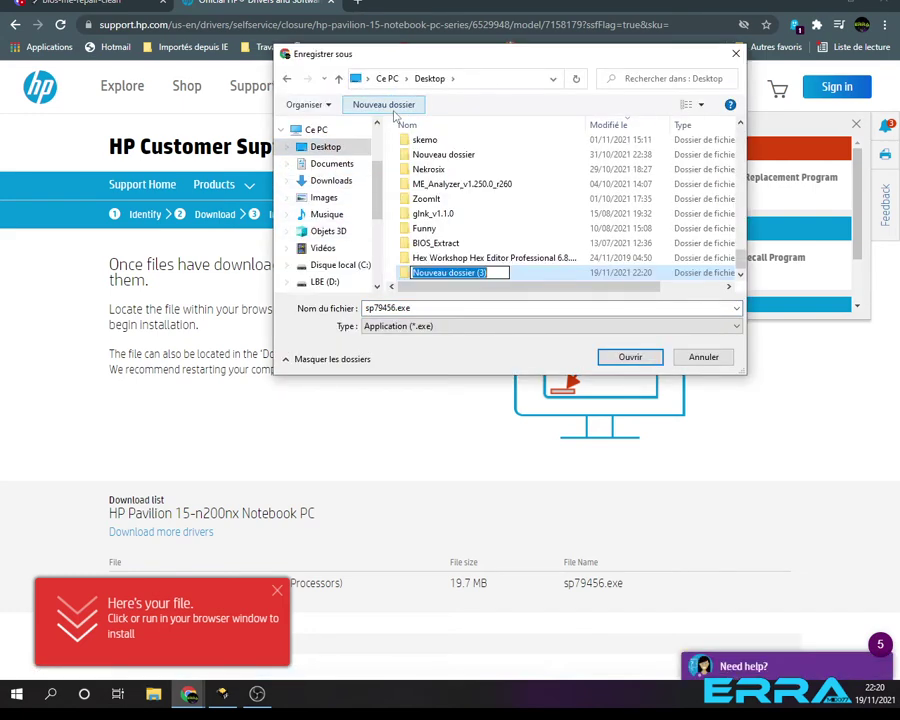
pyautogui.write('rizsha')
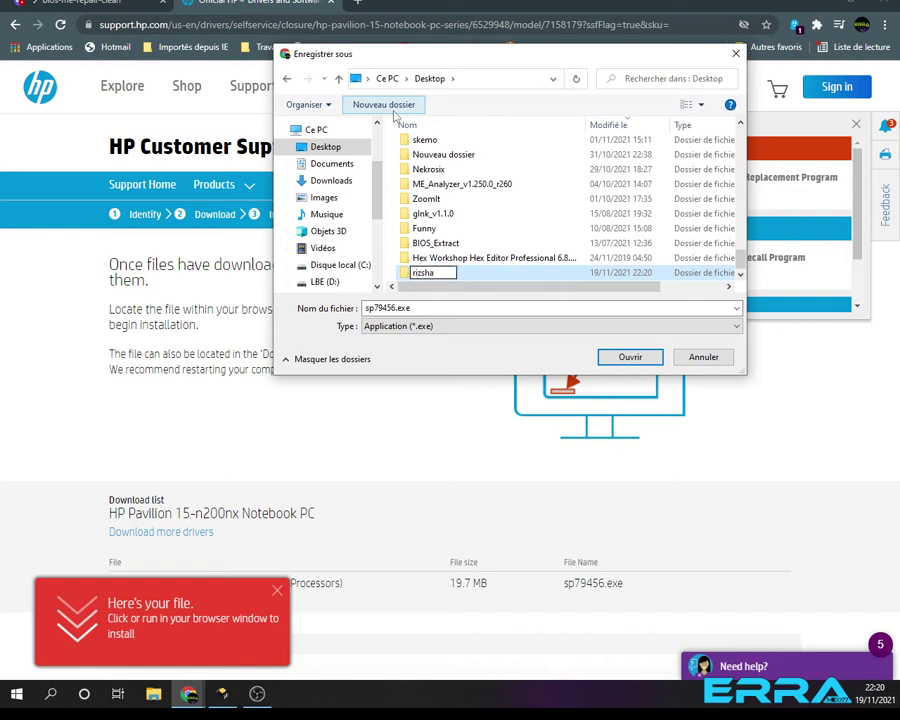
pyautogui.click(630, 358)
pyautogui.click(630, 357)
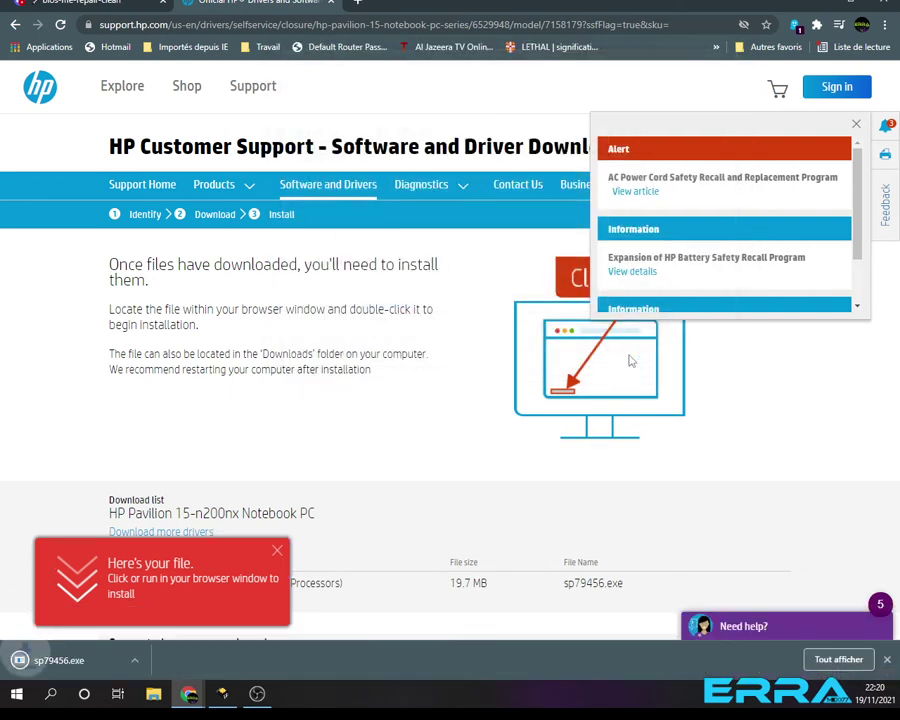
pyautogui.rightClick(40, 660)
pyautogui.click(86, 624)
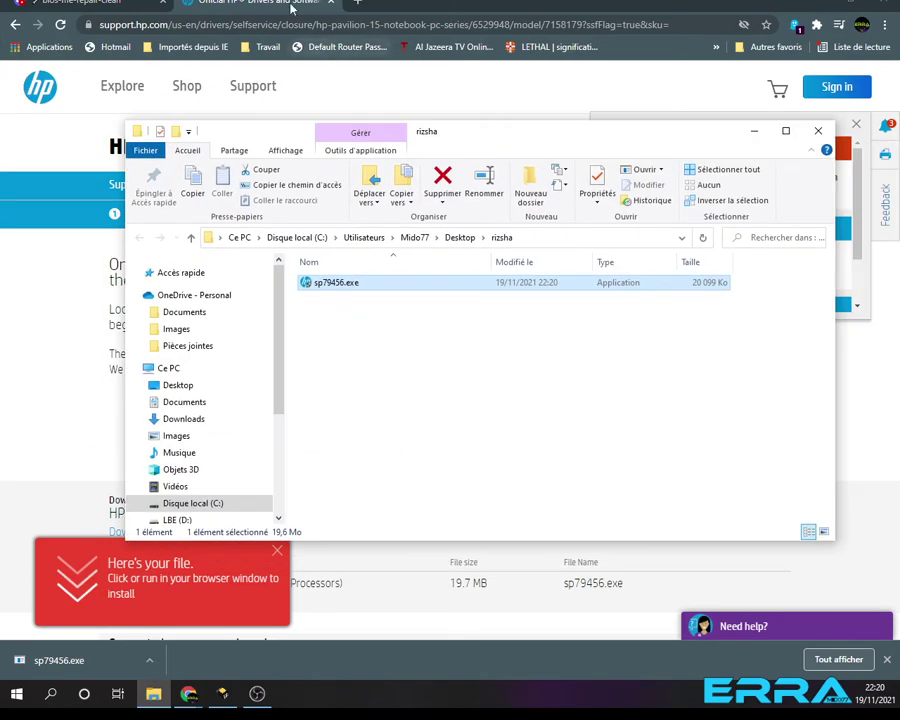
# Close the HP driver download page and return to the requester's folder in File Explorer
pyautogui.click(200, 5)
pyautogui.click(130, 3)
pyautogui.click(317, 4)
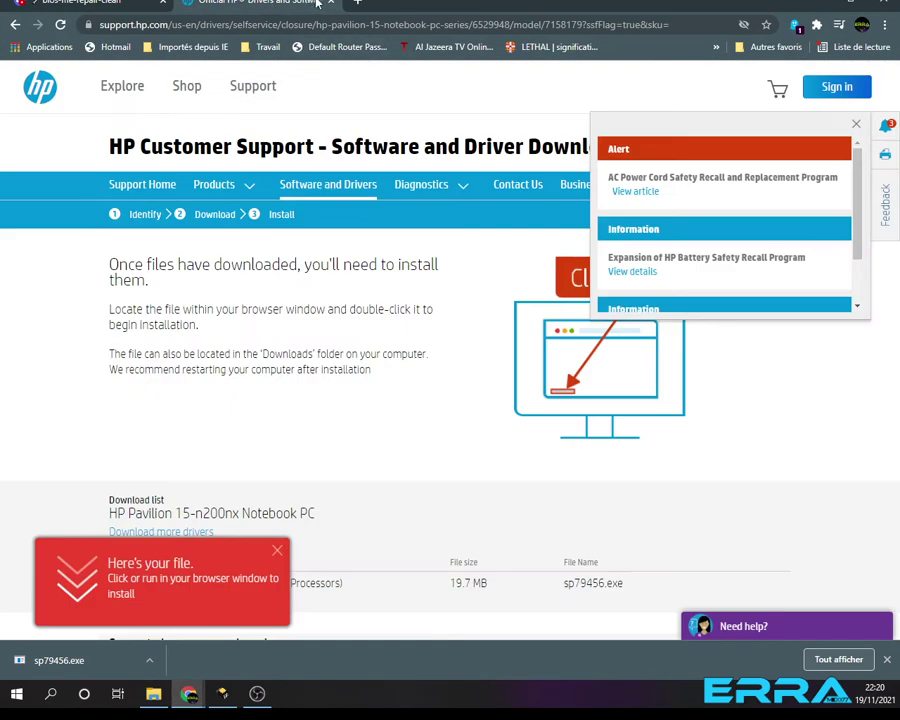
pyautogui.click(331, 3)
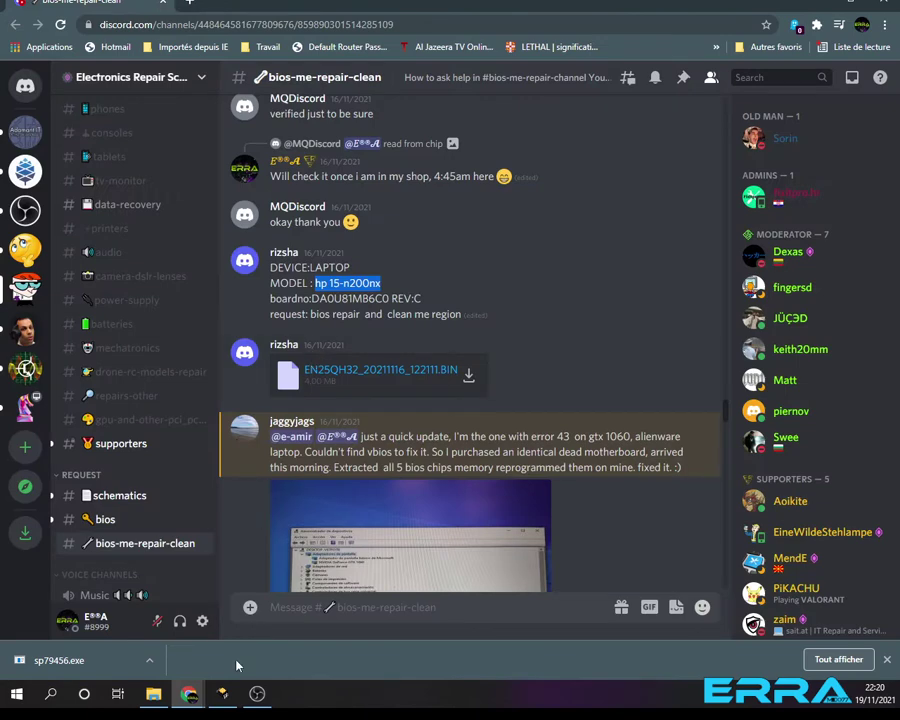
pyautogui.click(156, 695)
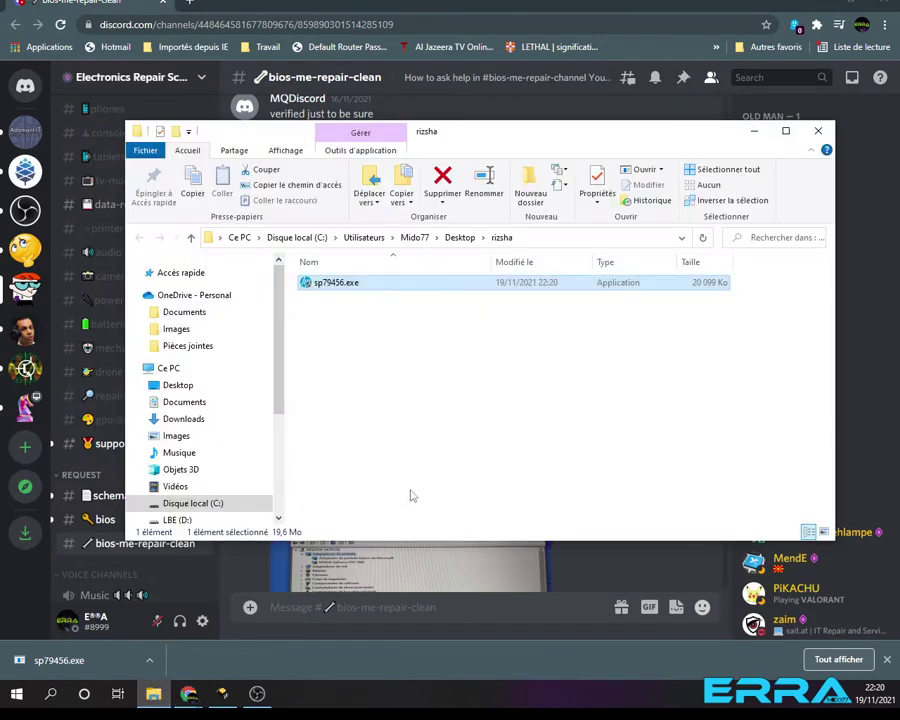
pyautogui.click(456, 407)
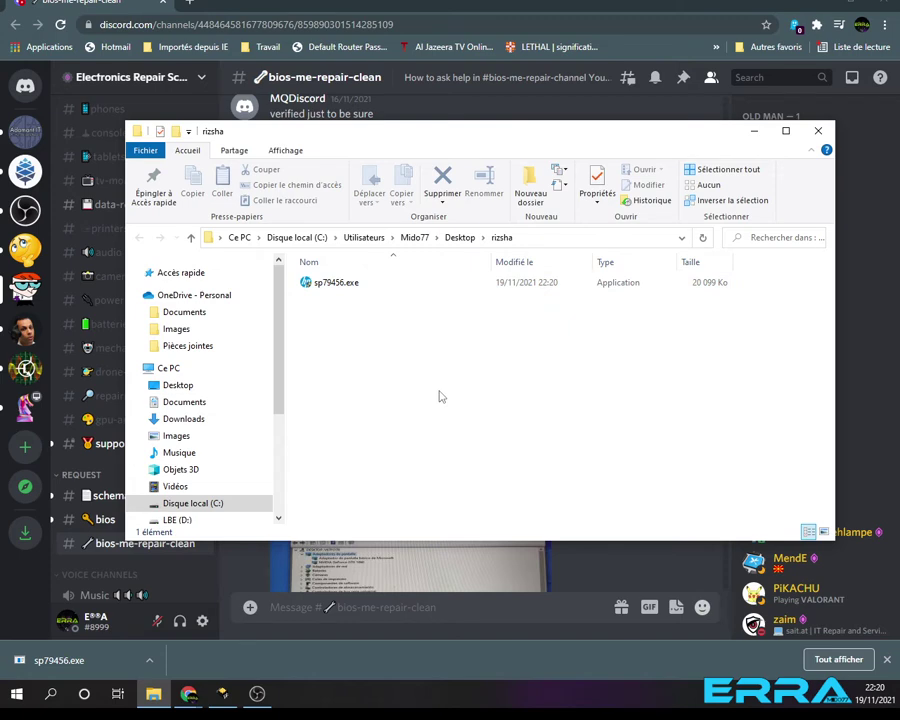
# Extract sp79456.exe with WinRAR into its own sp79456 subfolder and open that folder
pyautogui.click(341, 287)
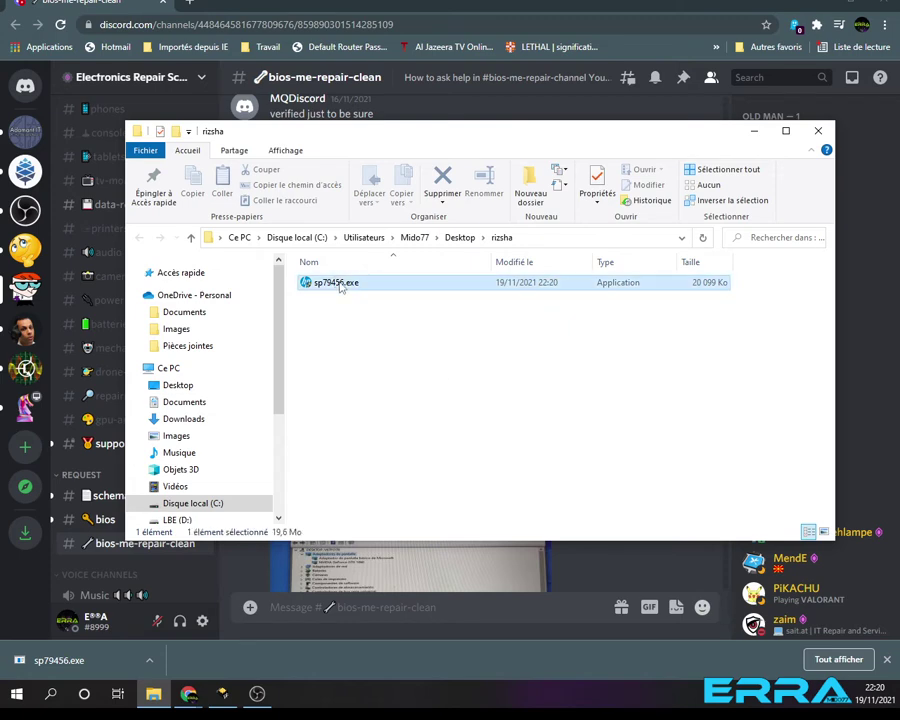
pyautogui.rightClick(341, 287)
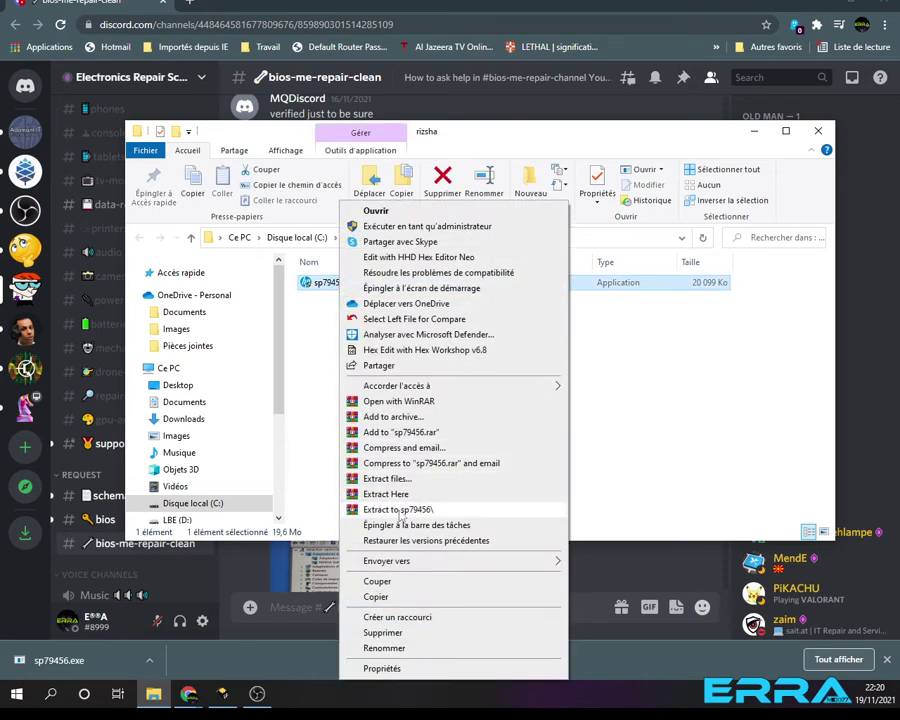
pyautogui.click(400, 510)
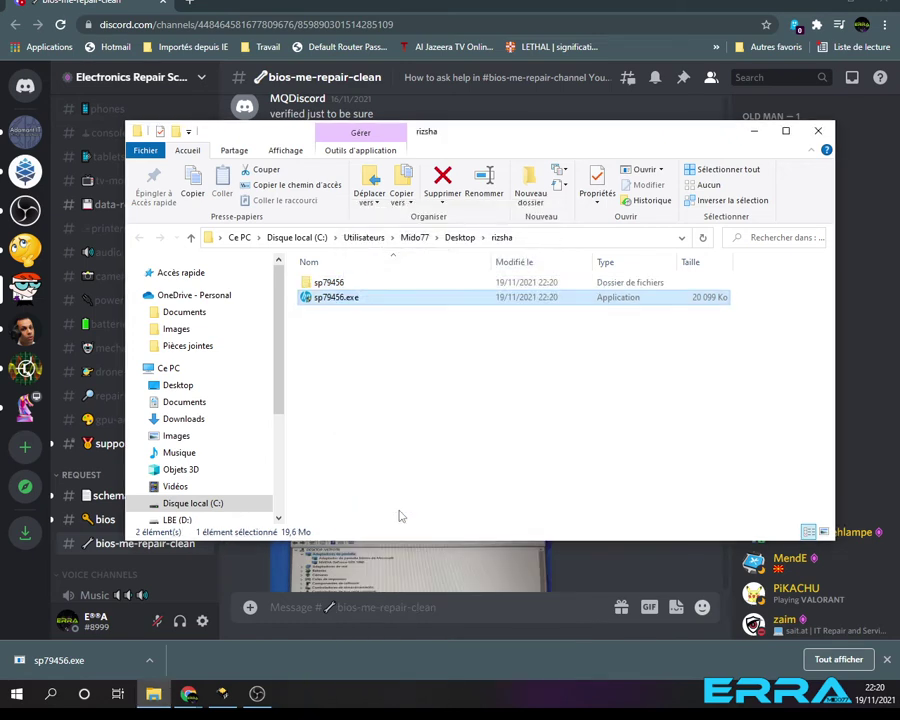
pyautogui.doubleClick(329, 283)
# Compare the names and file sizes of the four BIN files in the extracted sp79456 folder
pyautogui.click(340, 297)
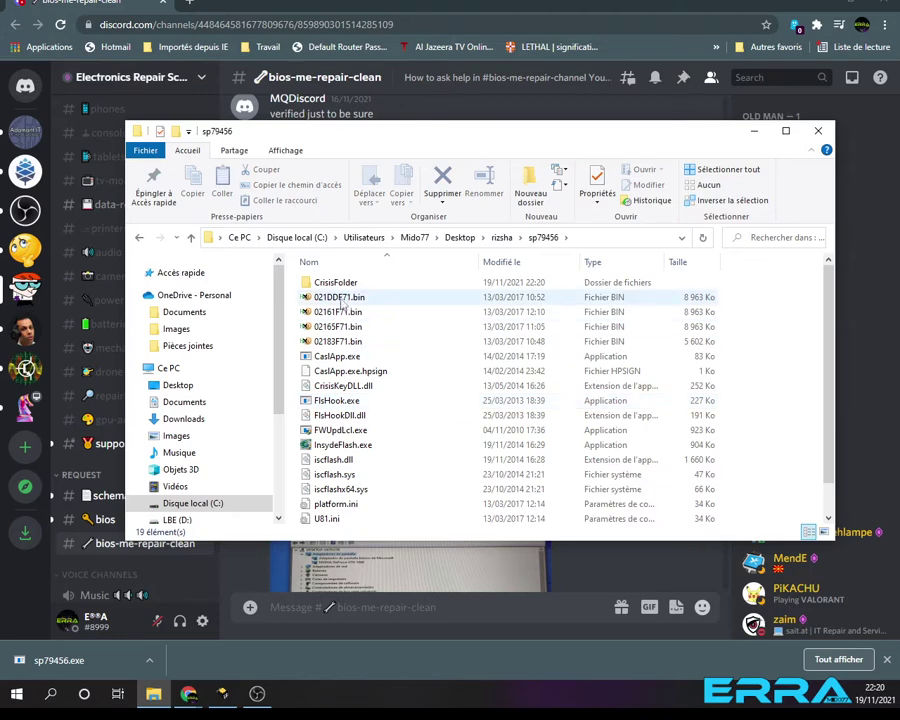
pyautogui.click(347, 327)
pyautogui.click(345, 312)
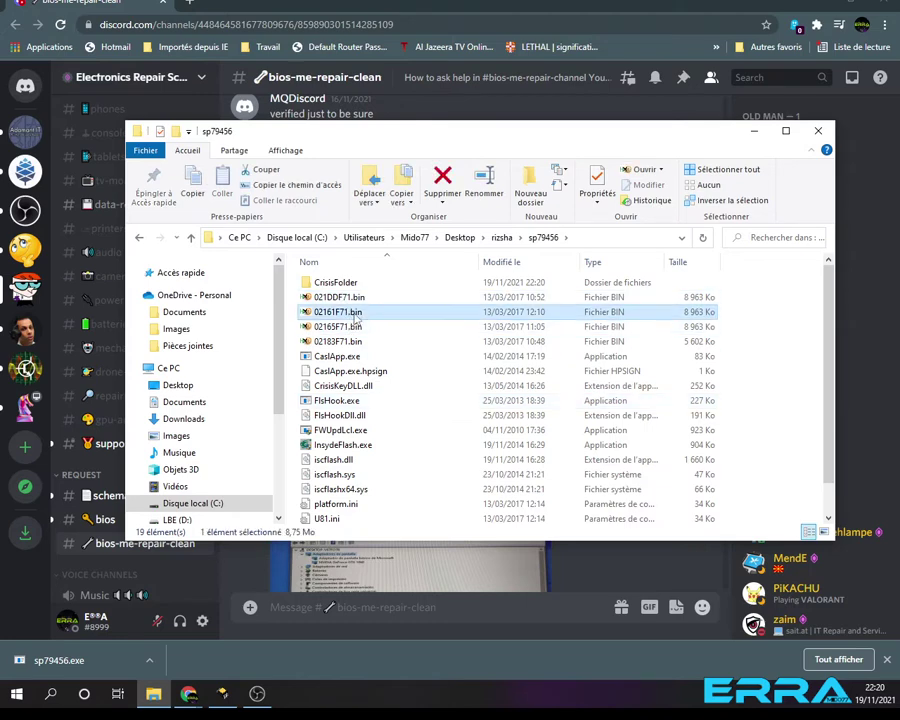
pyautogui.click(355, 342)
pyautogui.click(352, 312)
pyautogui.click(352, 297)
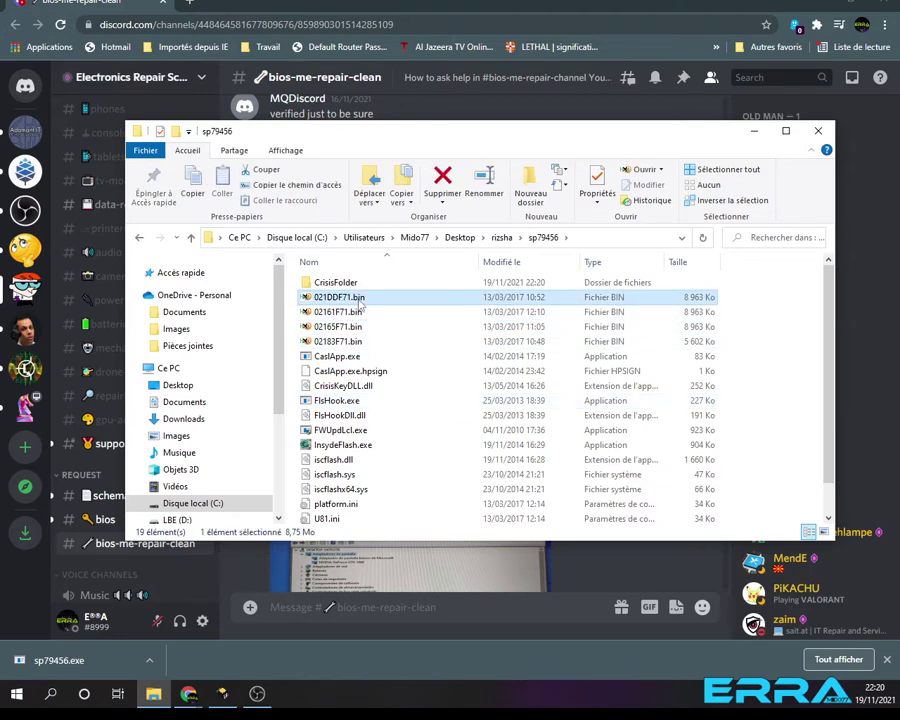
pyautogui.click(704, 312)
pyautogui.click(705, 327)
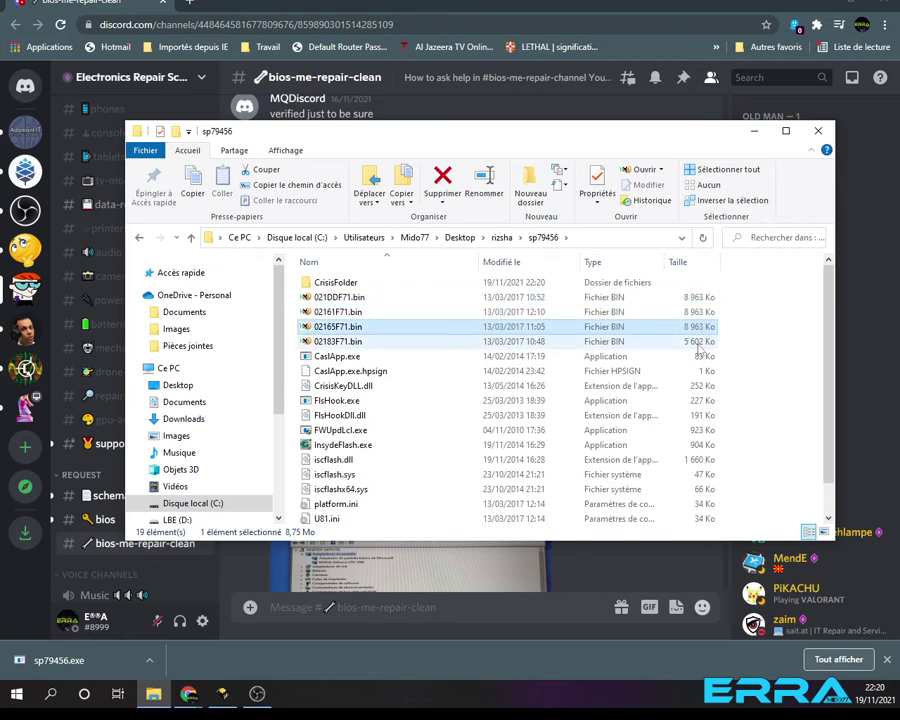
pyautogui.click(704, 342)
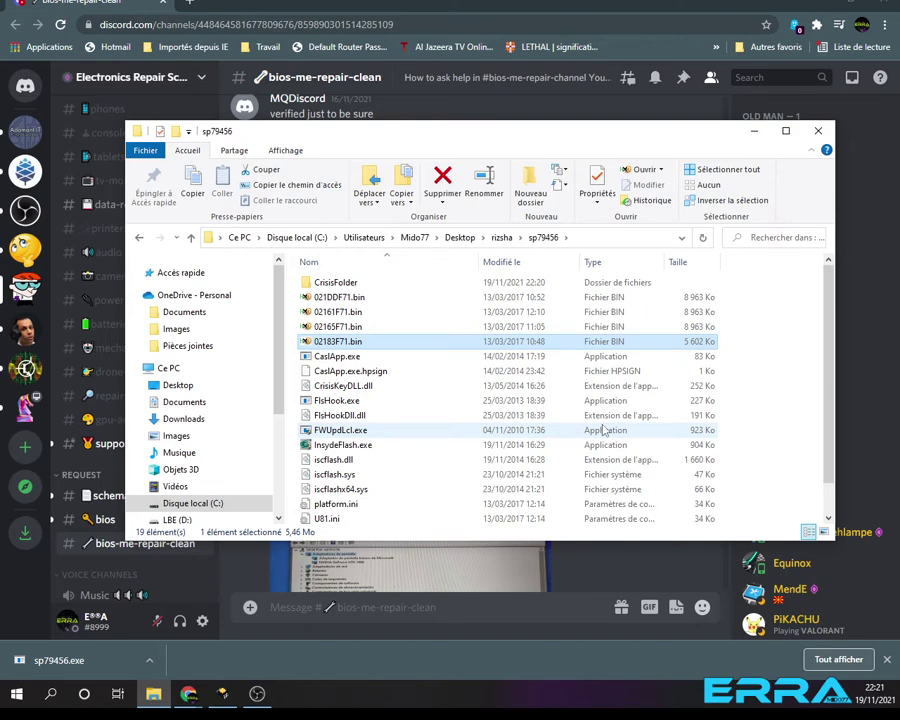
pyautogui.click(710, 297)
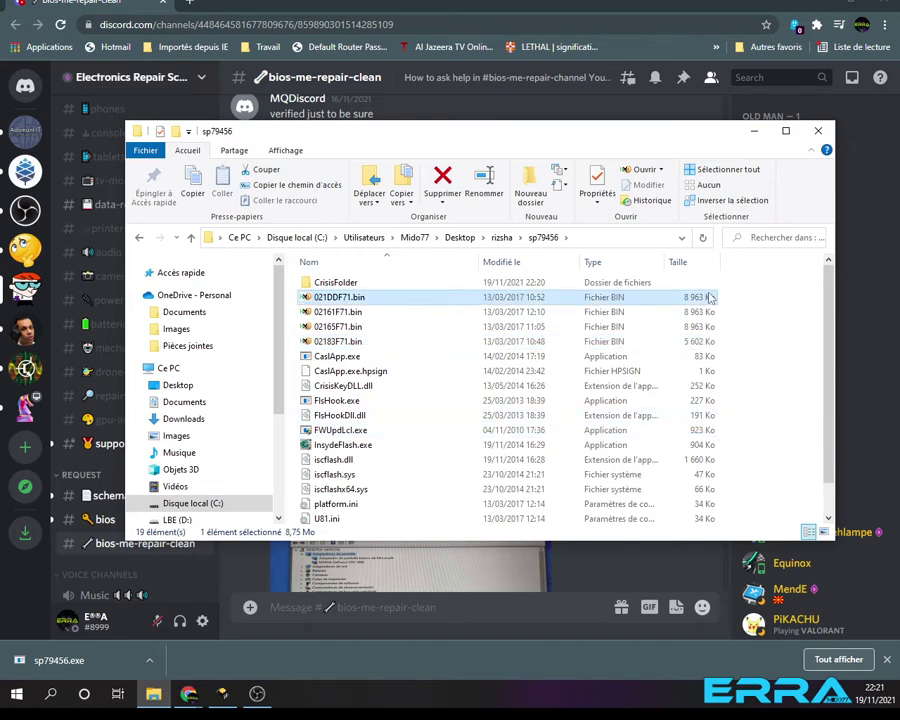
pyautogui.click(708, 312)
pyautogui.click(710, 326)
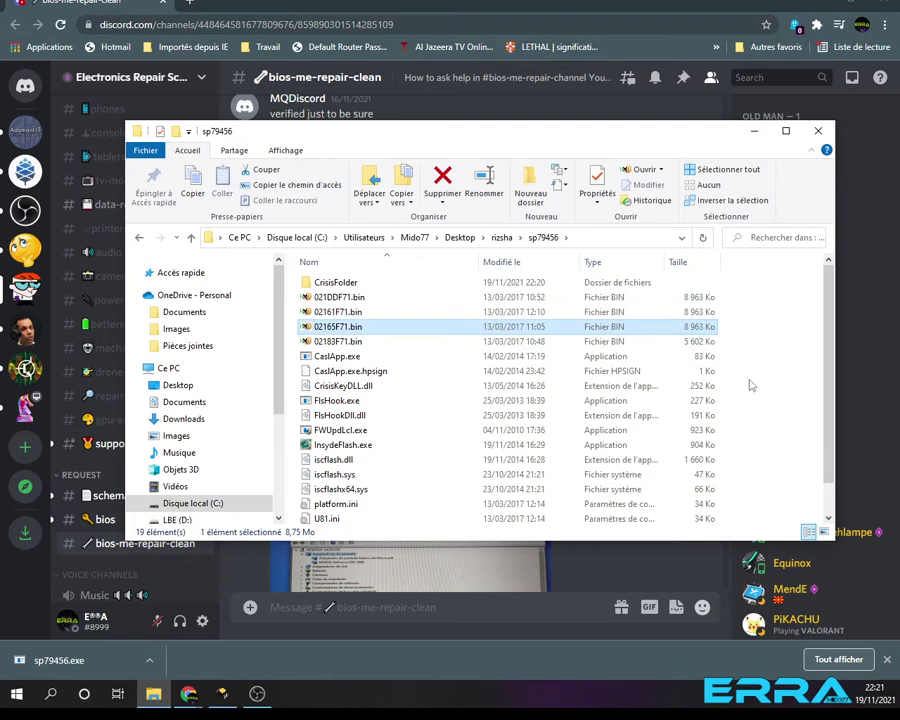
pyautogui.click(691, 341)
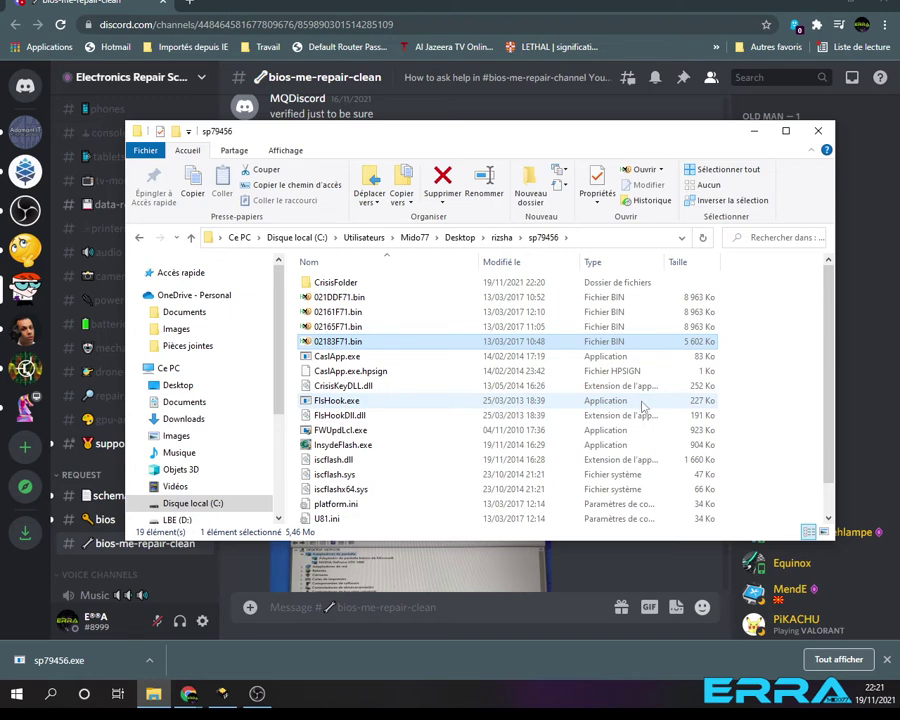
# Open 021DDF71.bin in HxD, inspect its hex content from start to near the end, and close it
pyautogui.doubleClick(341, 297)
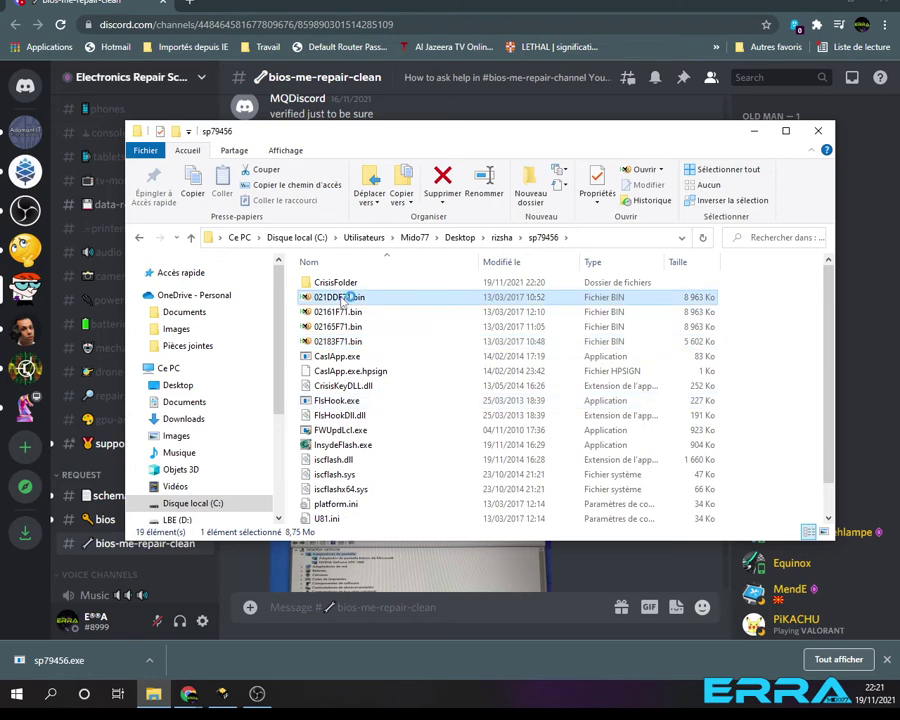
pyautogui.scroll(-13, 565, 414)
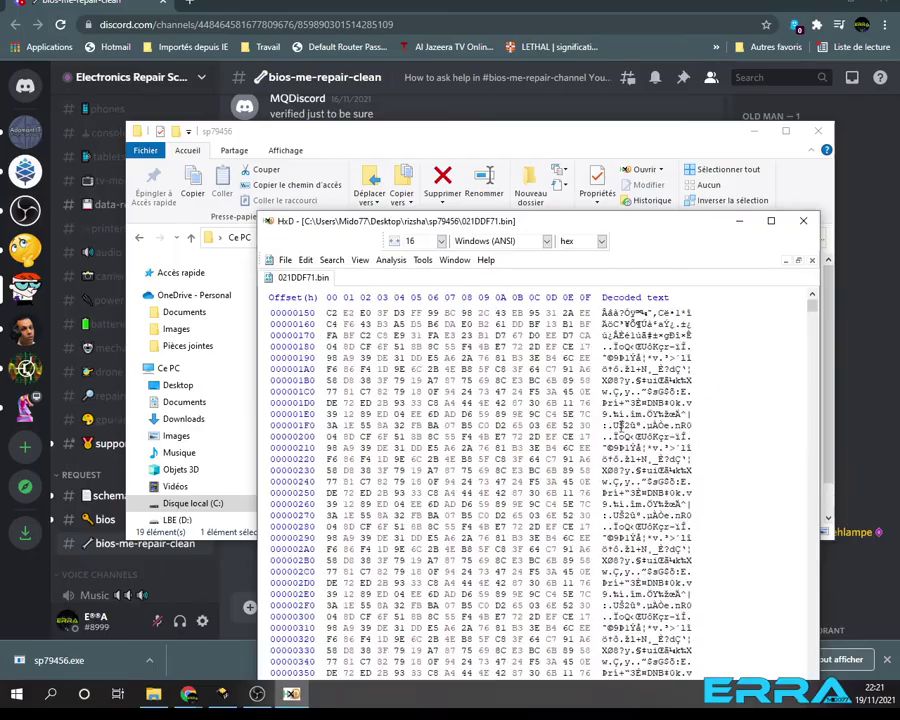
pyautogui.moveTo(812, 306); pyautogui.dragTo(816, 662)
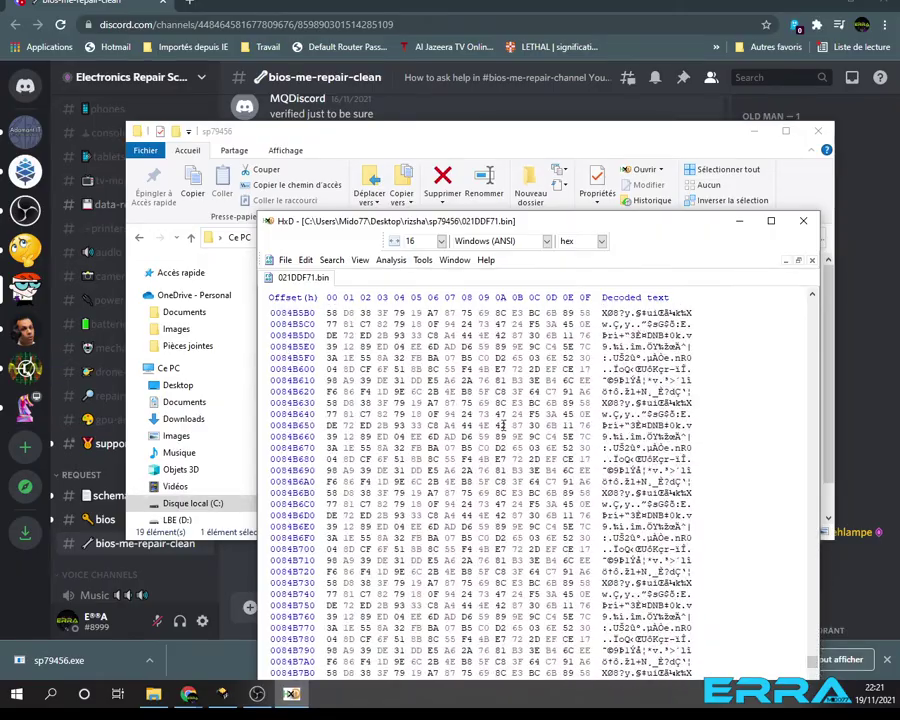
pyautogui.scroll(-1, 513, 378)
pyautogui.moveTo(381, 483); pyautogui.dragTo(557, 582)
pyautogui.scroll(-2, 557, 585)
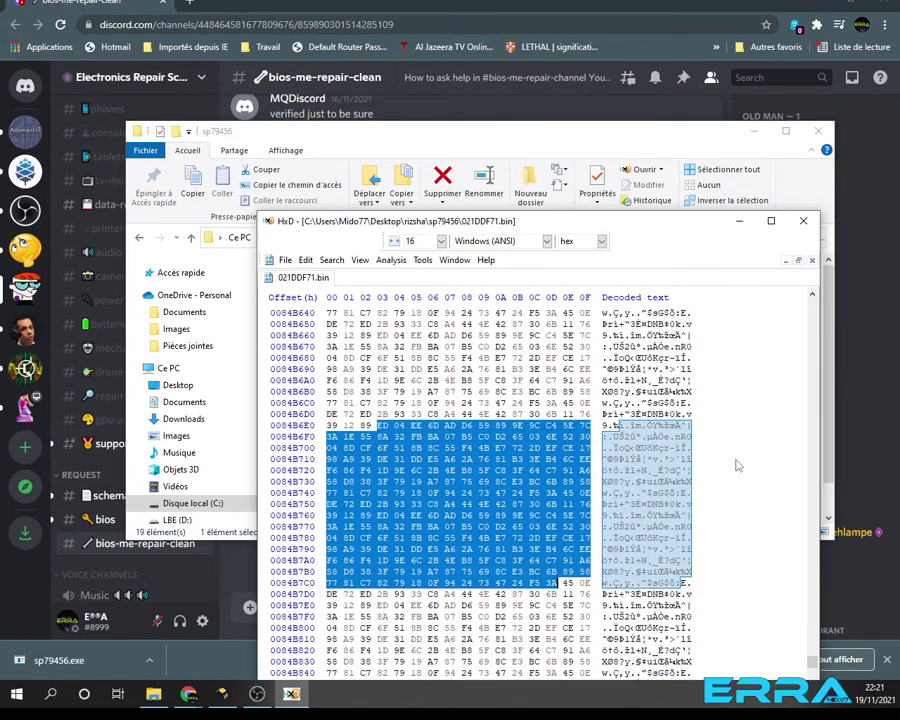
pyautogui.click(805, 221)
# Inspect the opening bytes of 02161F71.bin and 02165F71.bin in HxD, closing each file after viewing
pyautogui.doubleClick(338, 312)
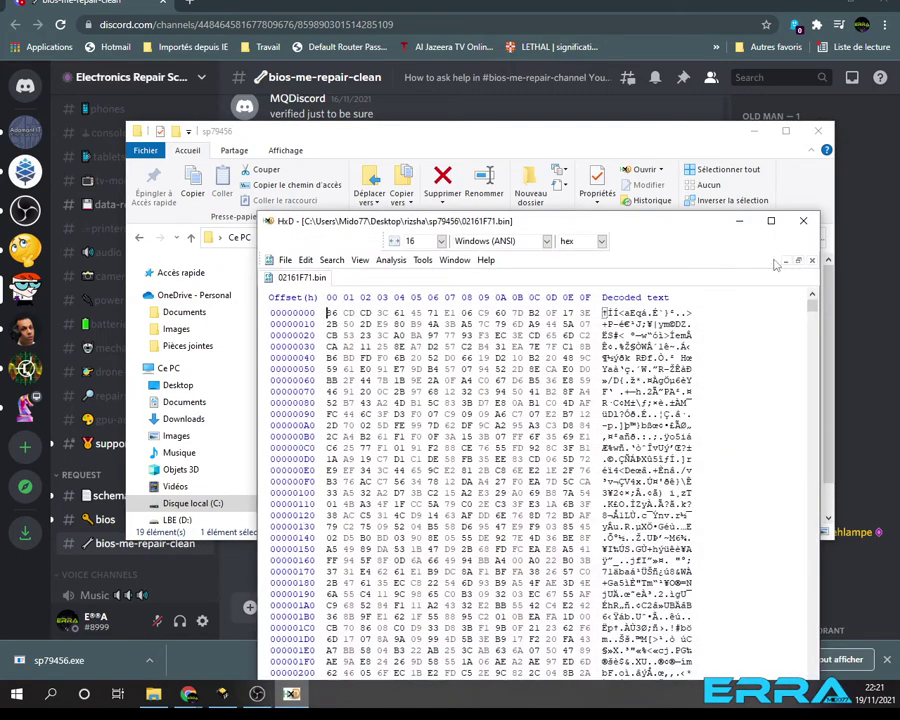
pyautogui.click(803, 221)
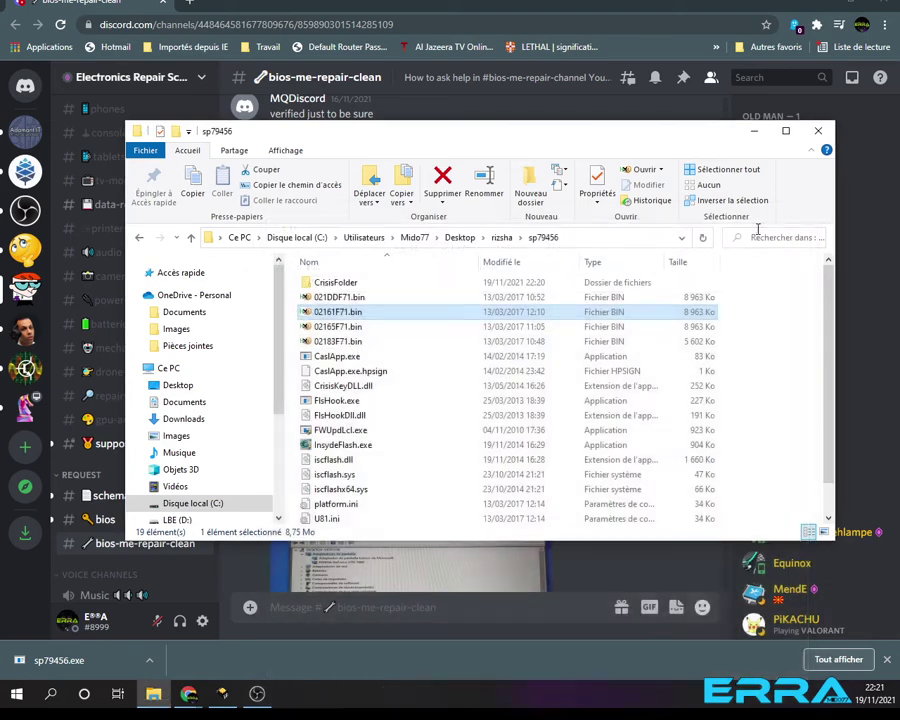
pyautogui.doubleClick(338, 326)
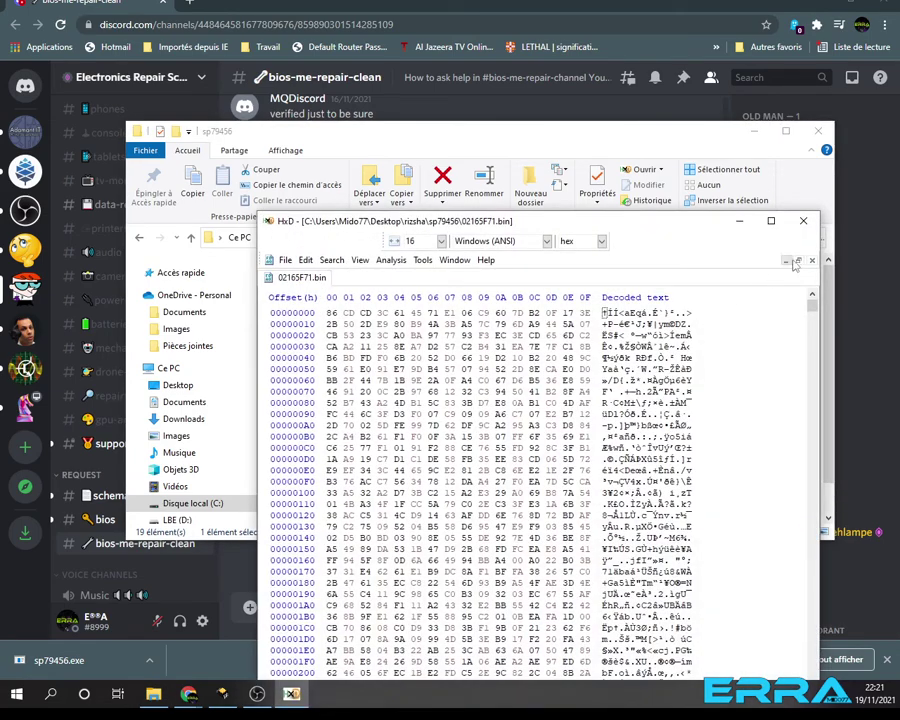
pyautogui.click(803, 221)
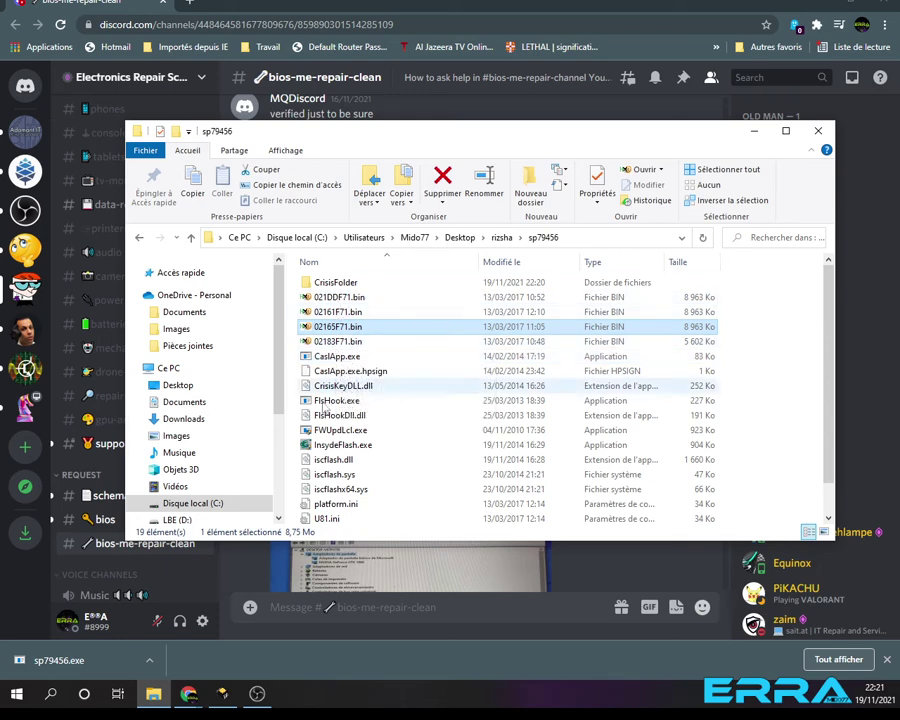
# Run InsydeFlash.exe from the sp79456 folder and bring the HP System BIOS Update Utility window into view
pyautogui.click(308, 448)
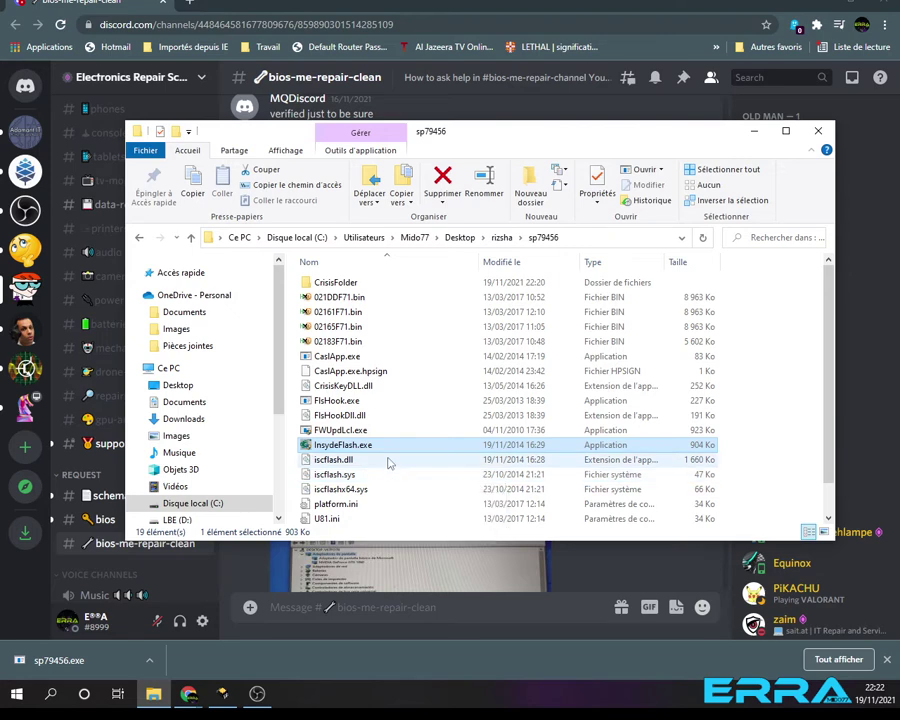
pyautogui.click(191, 237)
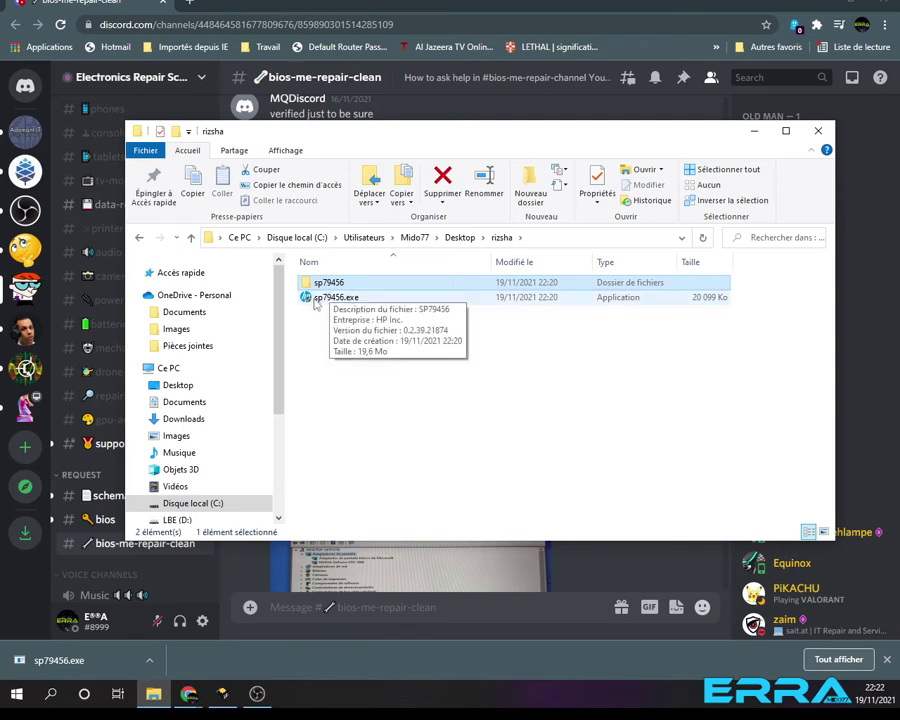
pyautogui.doubleClick(313, 286)
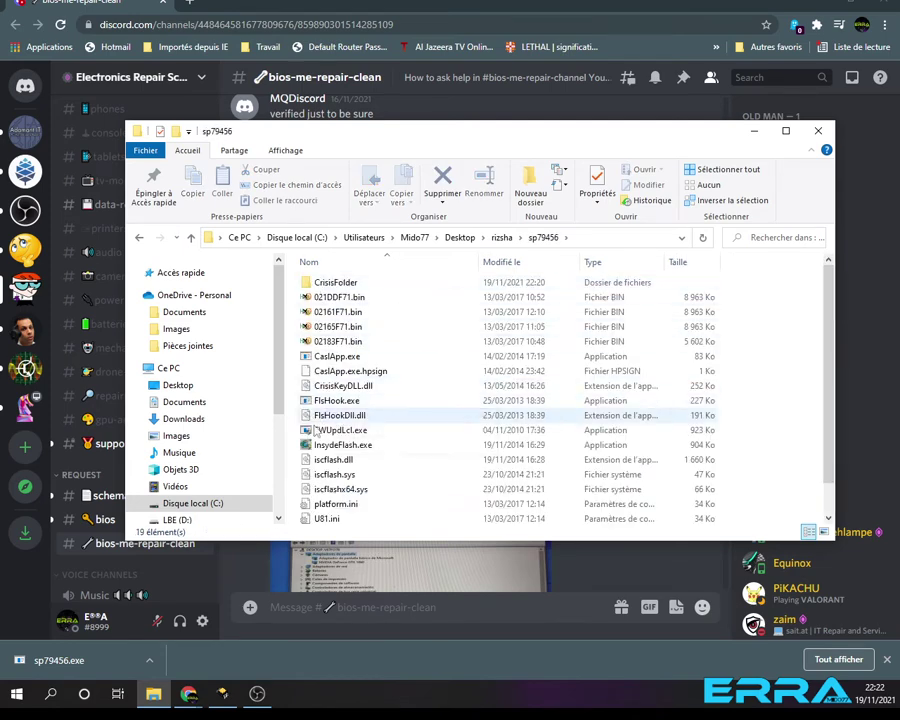
pyautogui.doubleClick(322, 447)
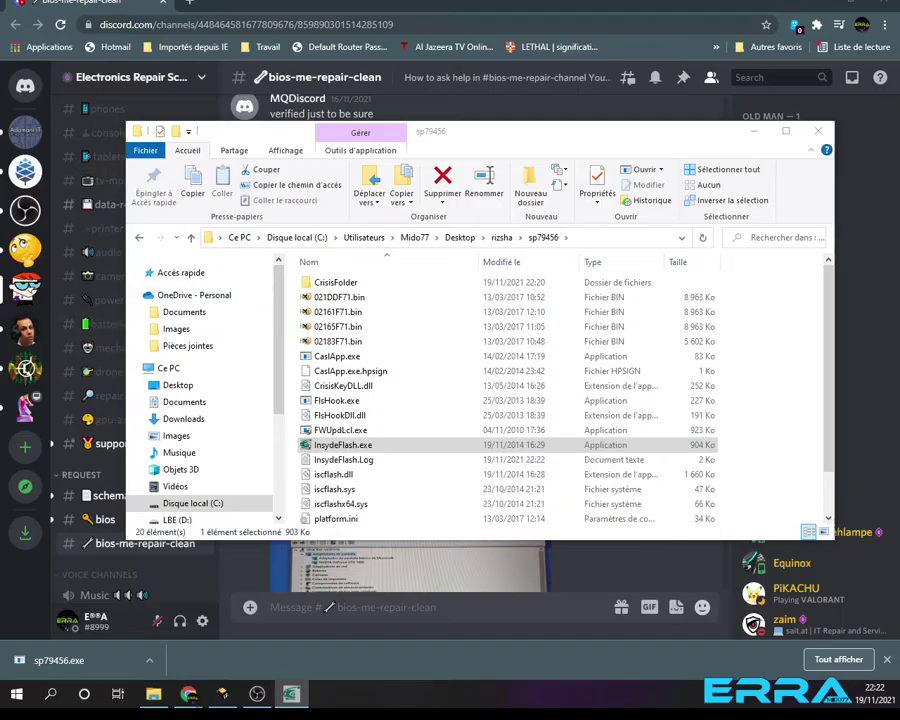
pyautogui.moveTo(0, 106); pyautogui.dragTo(557, 146)
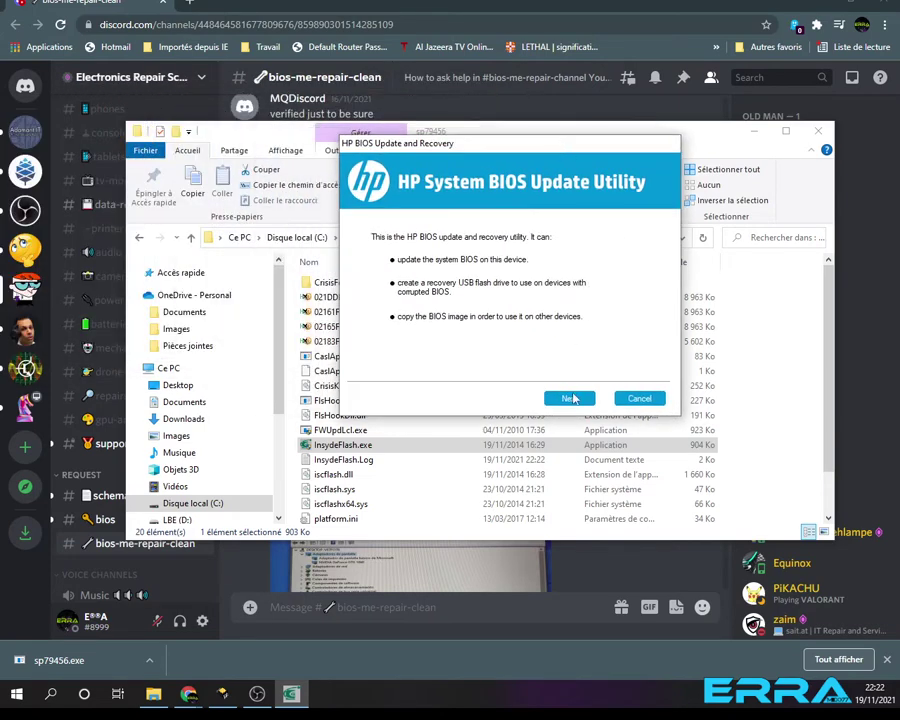
# Create a folder named "Bins Files decrypted" beside the sp79456 folder in the requester's folder
pyautogui.click(193, 241)
pyautogui.rightClick(358, 353)
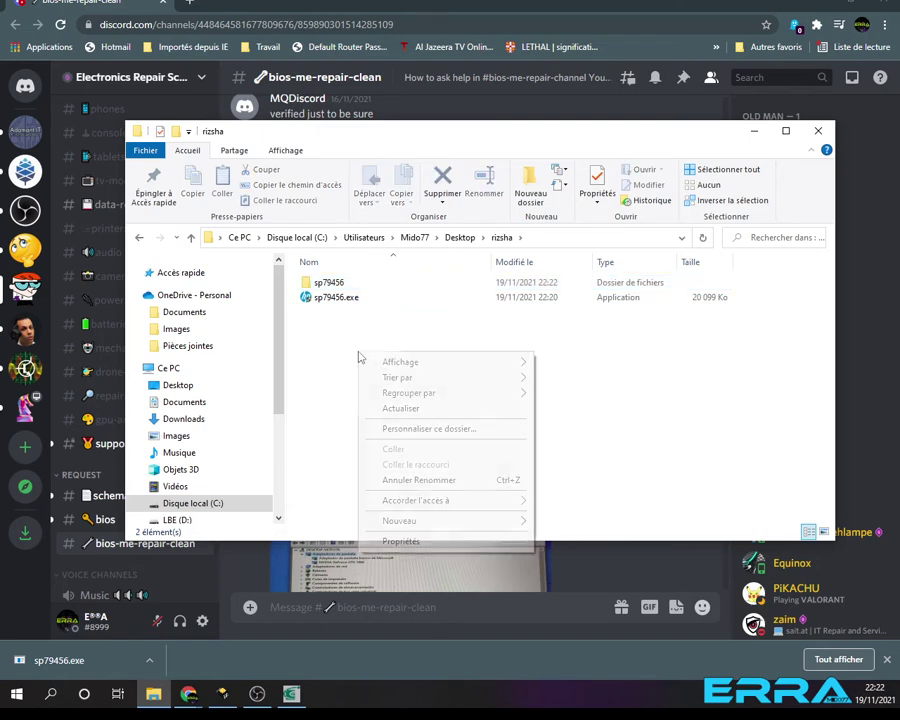
pyautogui.moveTo(458, 524)
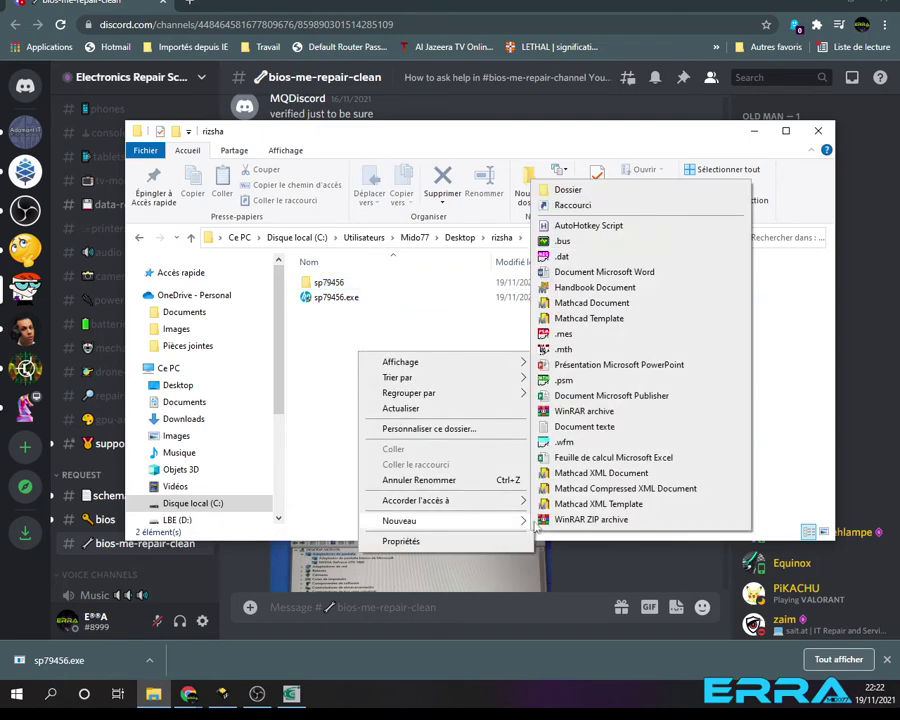
pyautogui.click(567, 190)
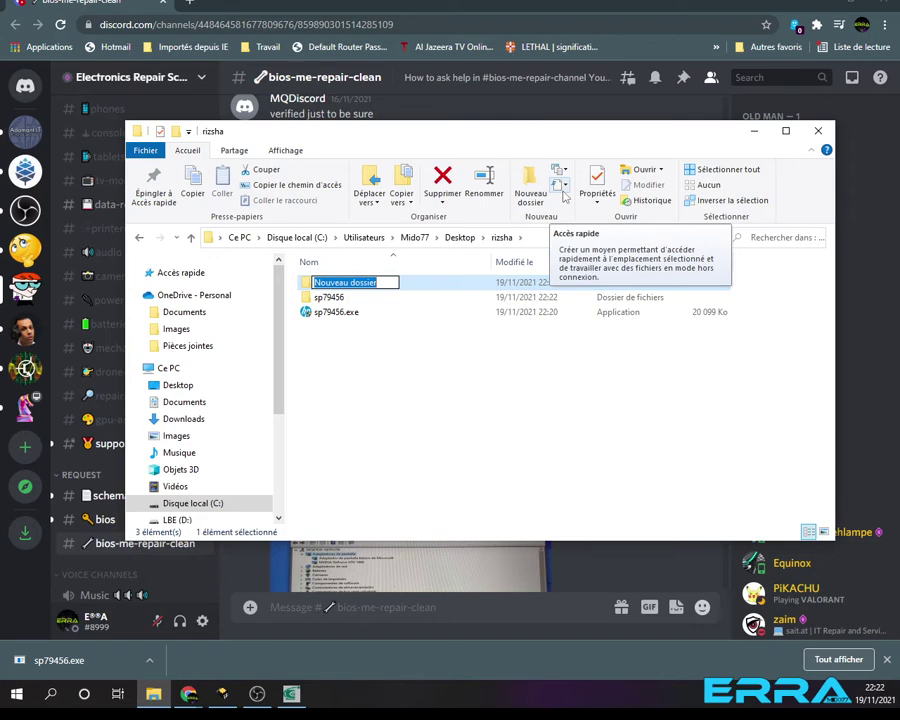
pyautogui.write('Bin')
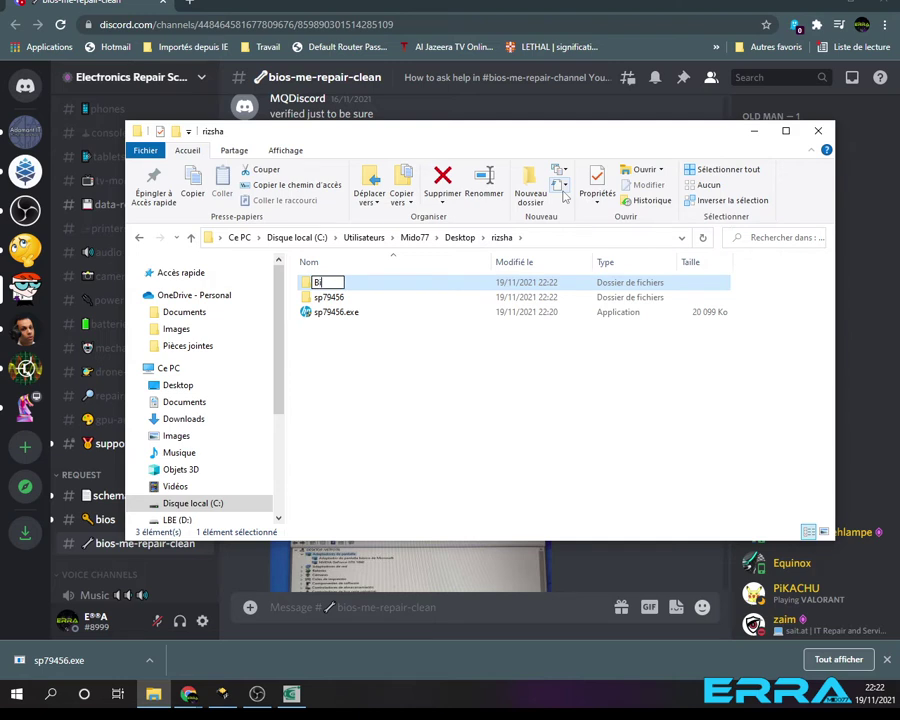
pyautogui.write('s Files decry')
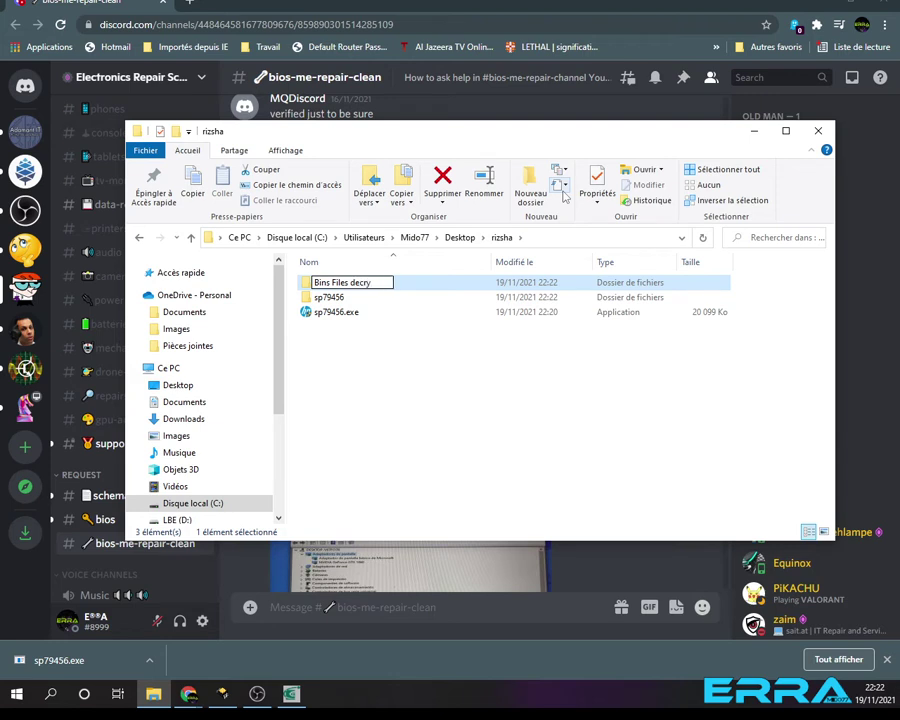
pyautogui.write('pted')
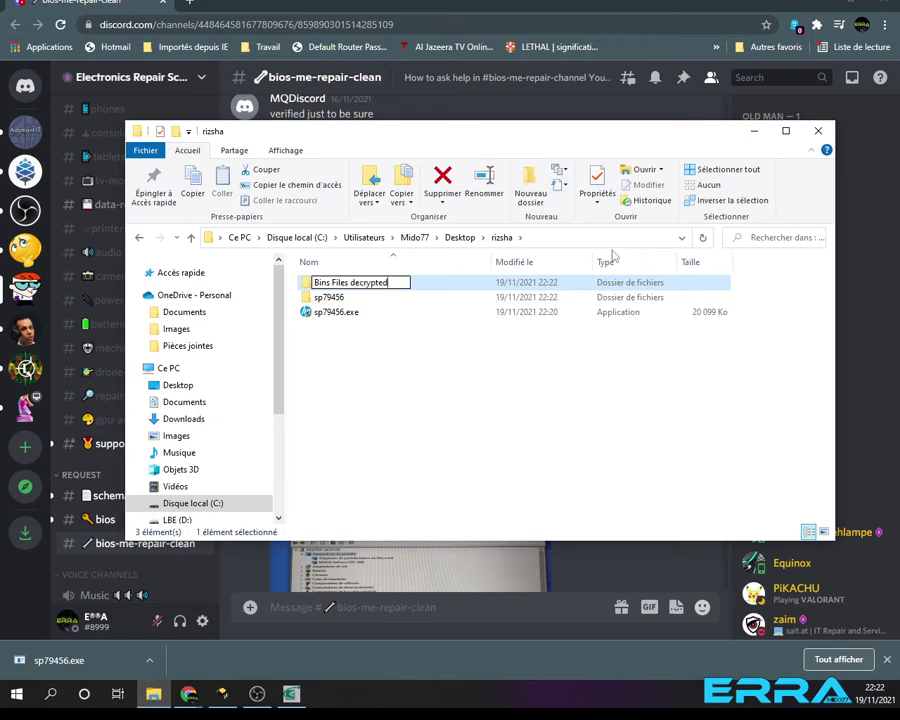
pyautogui.click(381, 416)
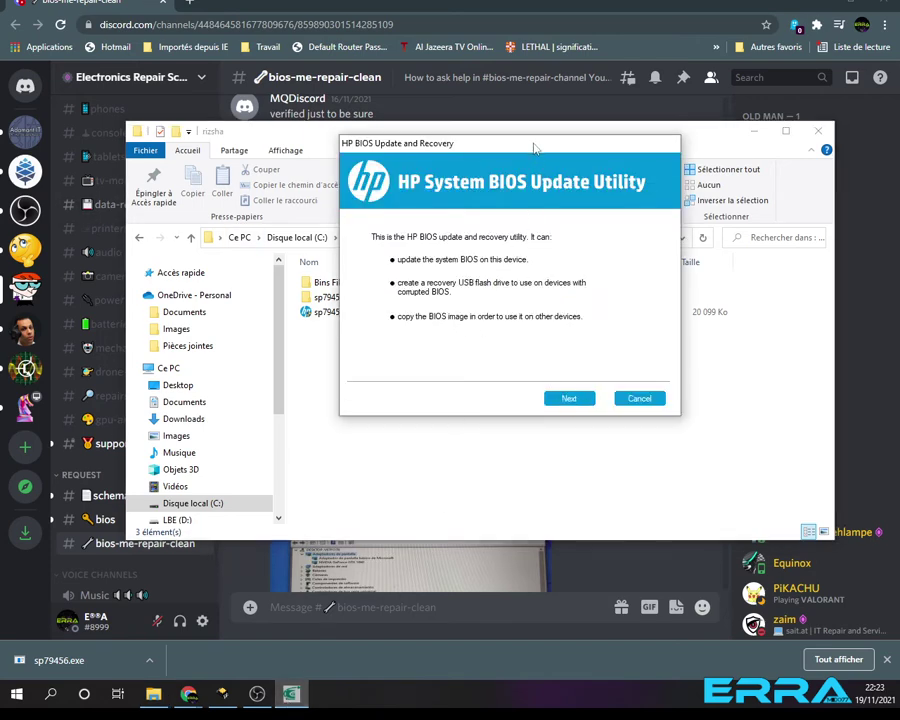
# Select the Copy option in the HP System BIOS Update Utility to save the BIOS image to a file location
pyautogui.moveTo(534, 147); pyautogui.dragTo(451, 173)
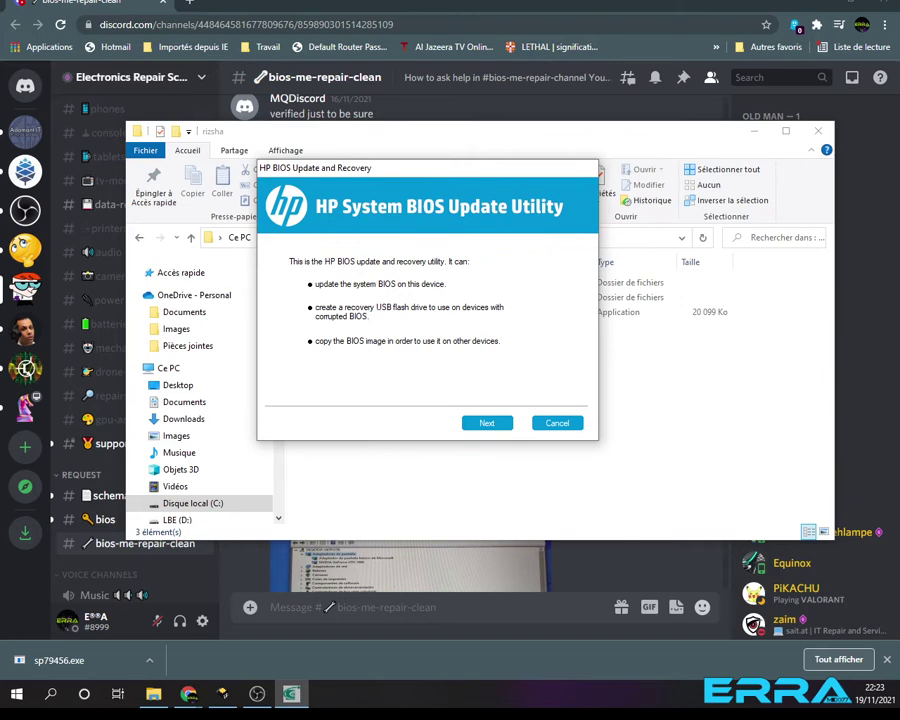
pyautogui.click(487, 424)
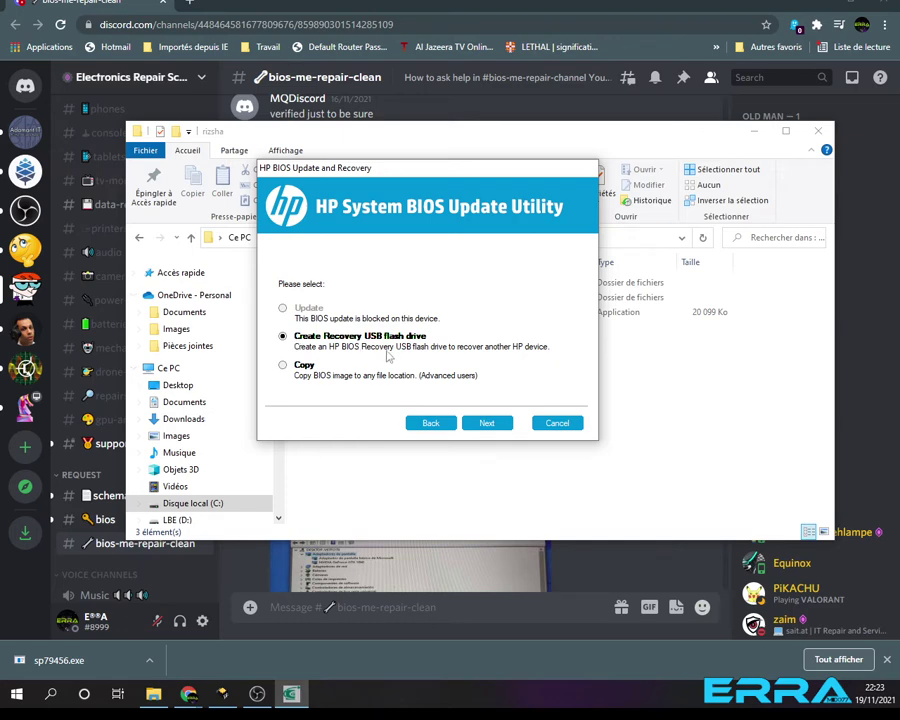
pyautogui.click(284, 367)
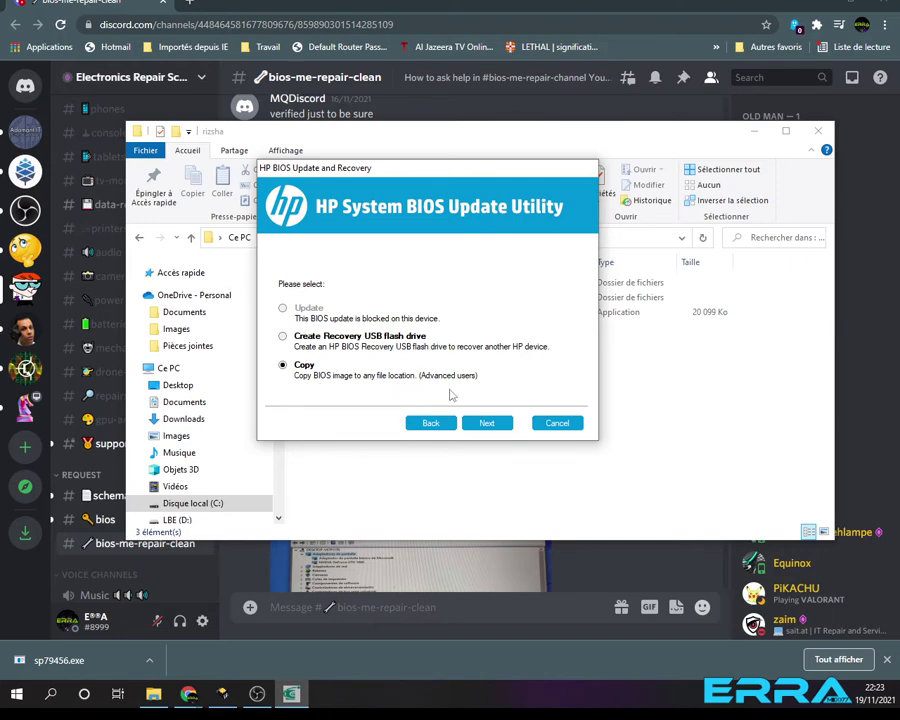
pyautogui.click(487, 423)
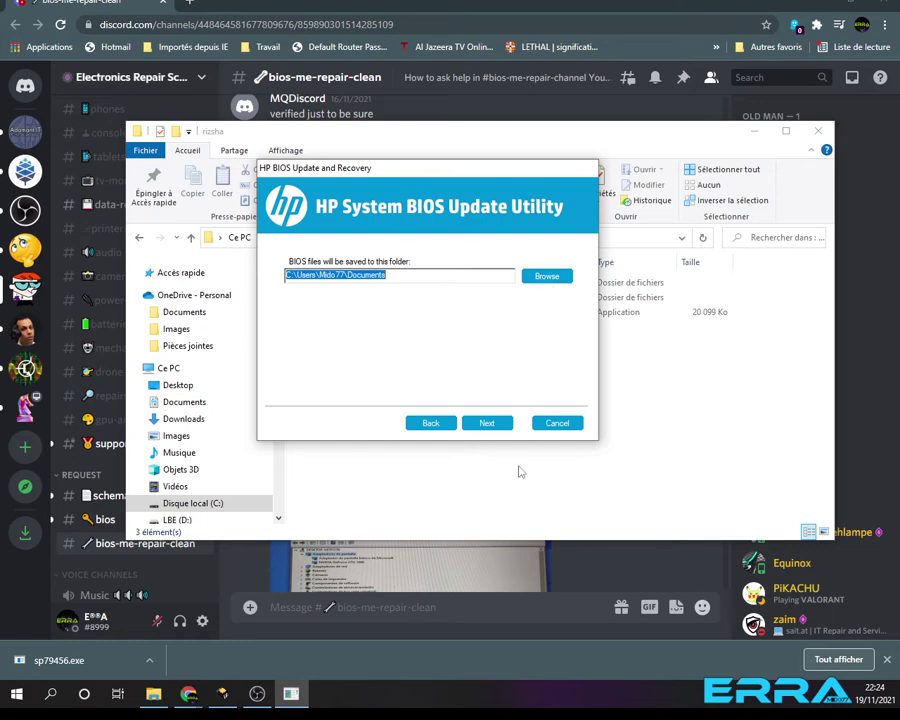
# Set the destination to the "Bins Files decrypted" folder in the requester's desktop folder and copy the BIOS files there
pyautogui.click(540, 276)
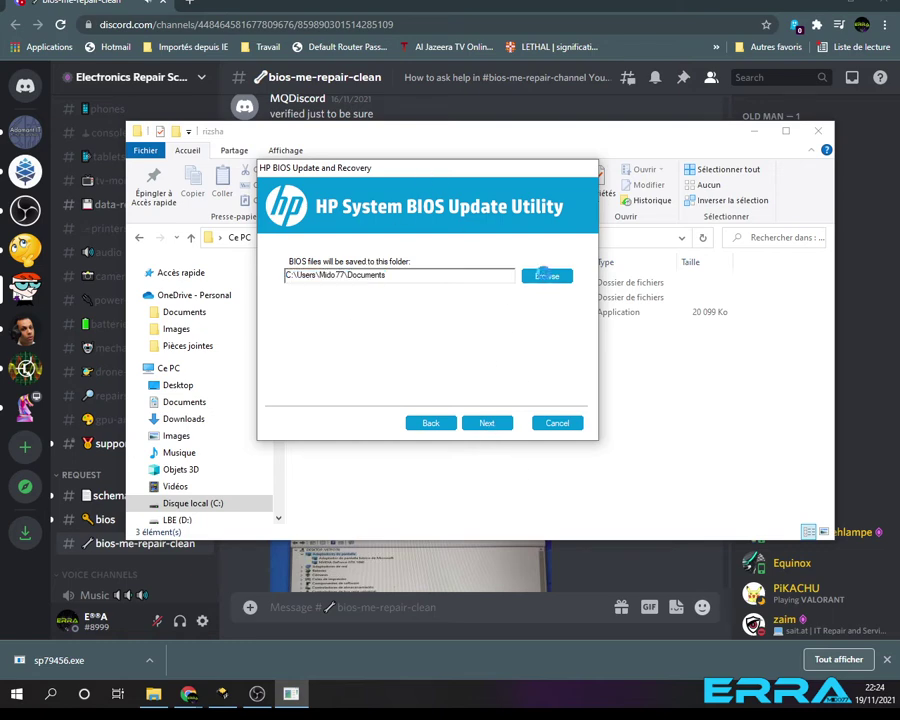
pyautogui.click(352, 336)
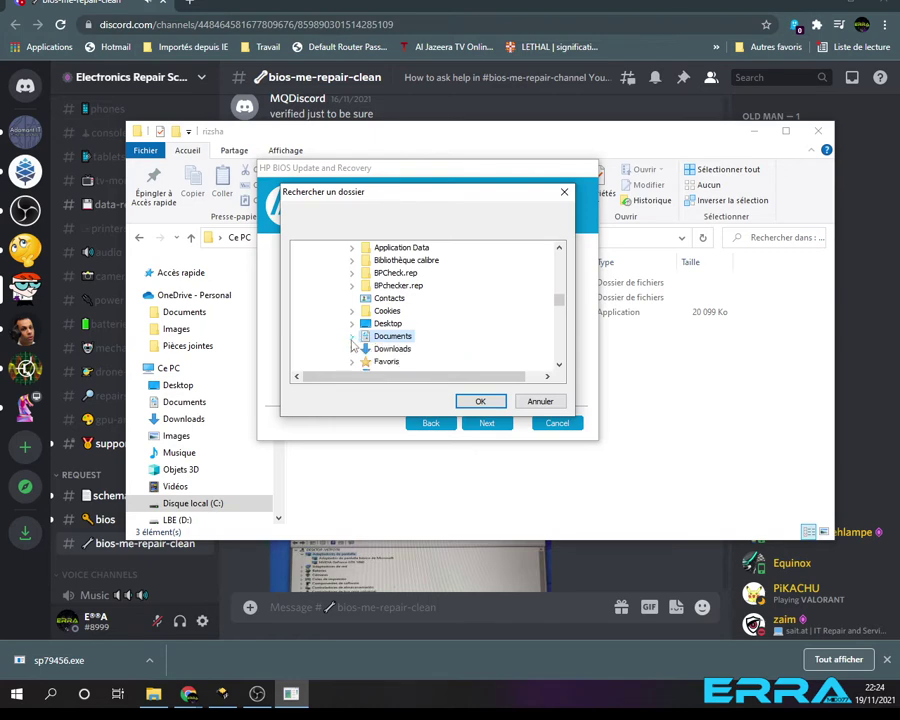
pyautogui.scroll(10, 340, 348)
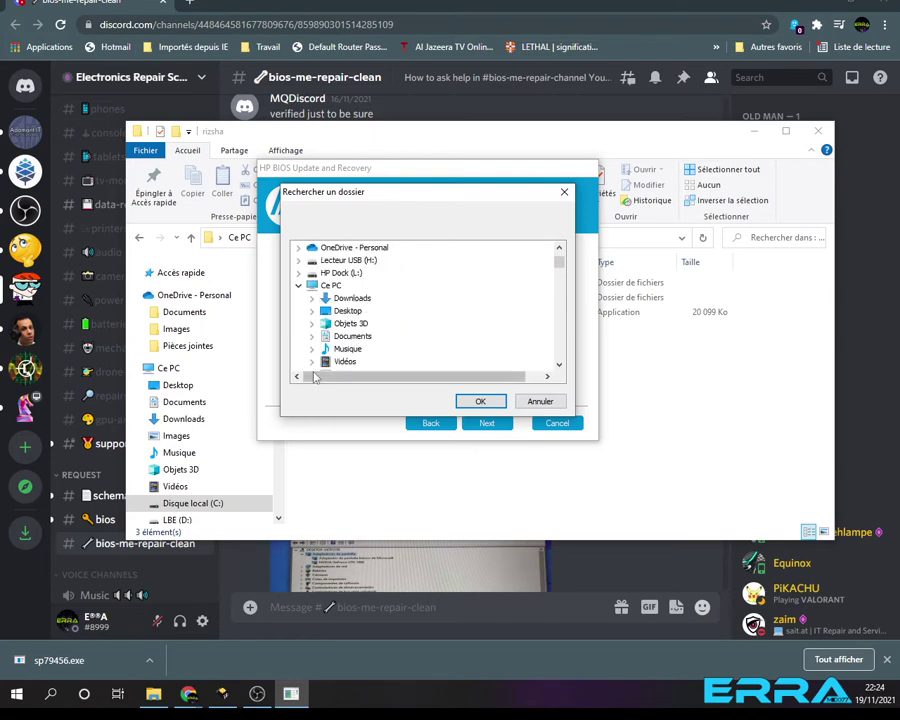
pyautogui.scroll(-2, 313, 352)
pyautogui.click(312, 311)
pyautogui.scroll(-7, 358, 344)
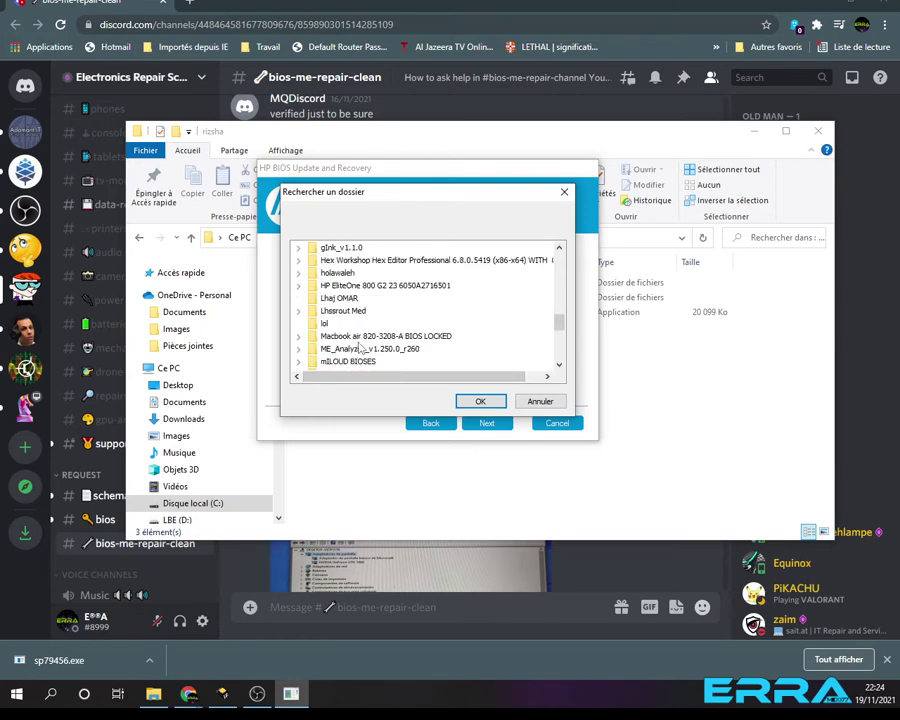
pyautogui.scroll(-5, 349, 342)
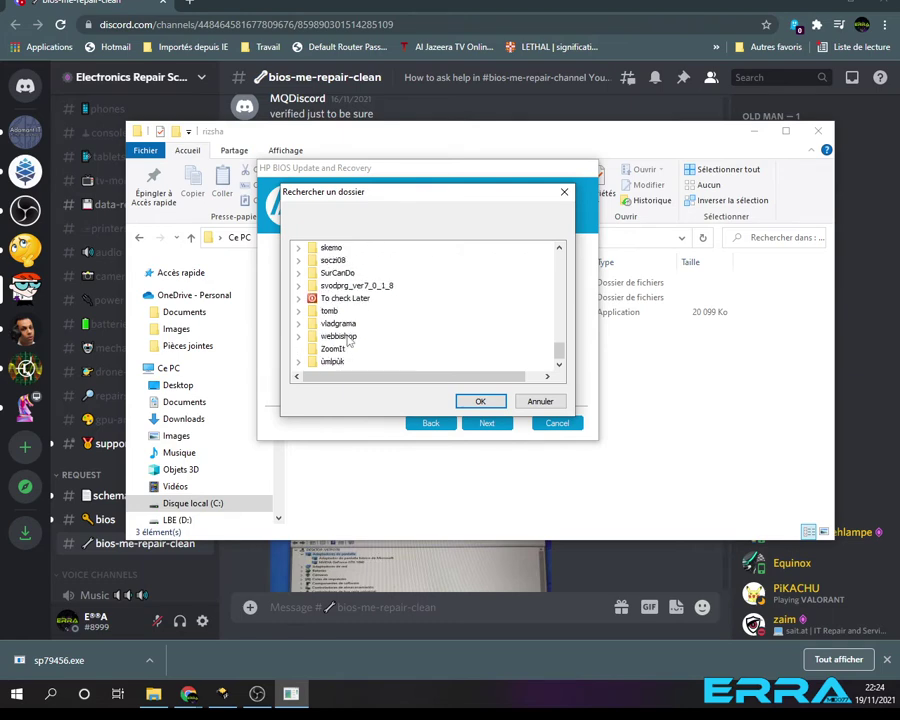
pyautogui.scroll(3, 348, 341)
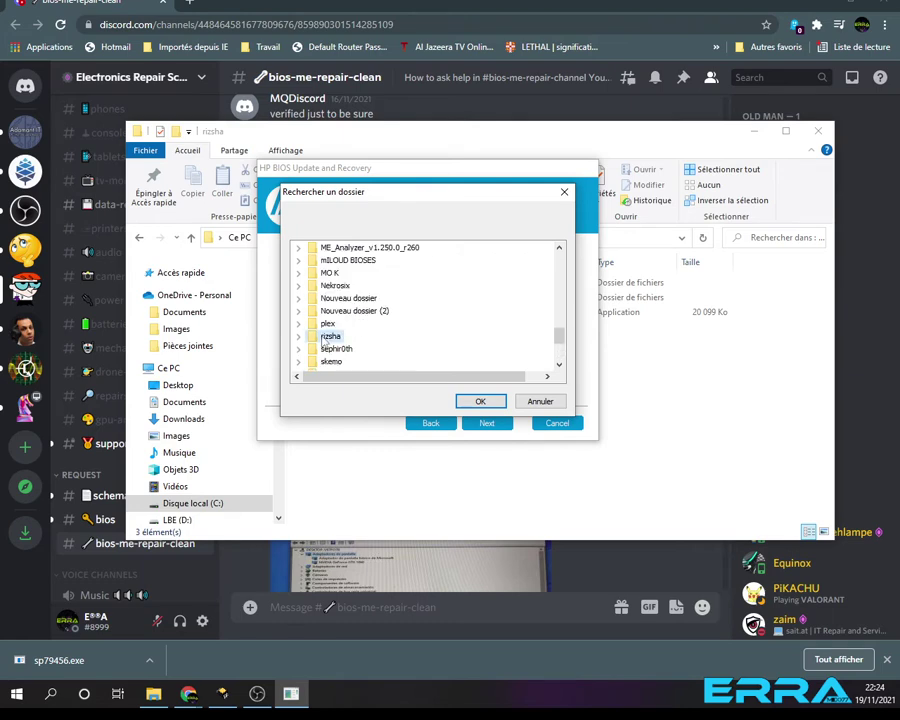
pyautogui.click(312, 337)
pyautogui.scroll(-1, 314, 345)
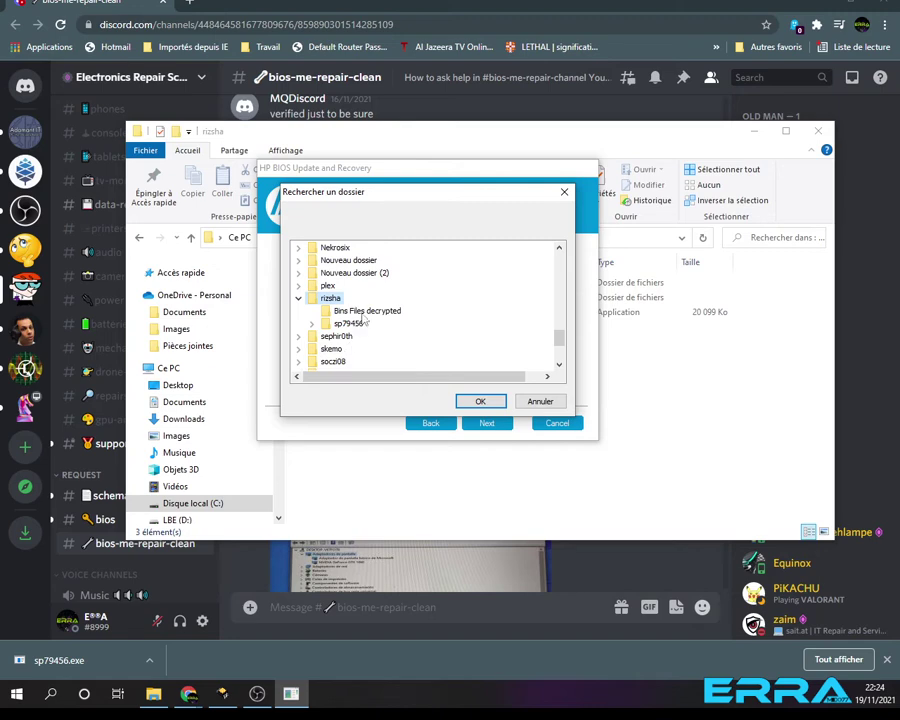
pyautogui.click(364, 312)
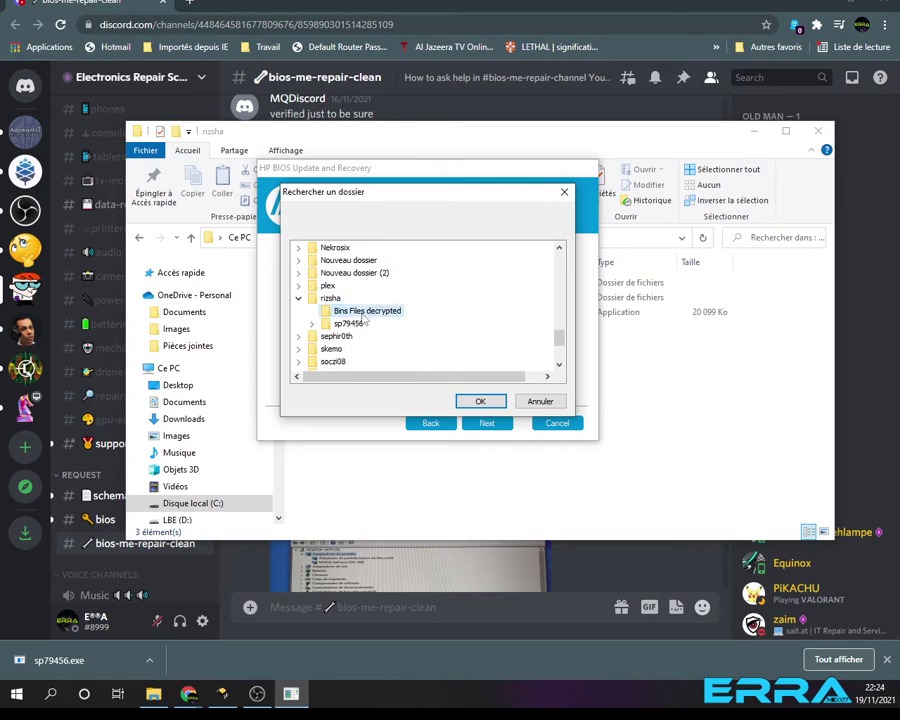
pyautogui.click(479, 401)
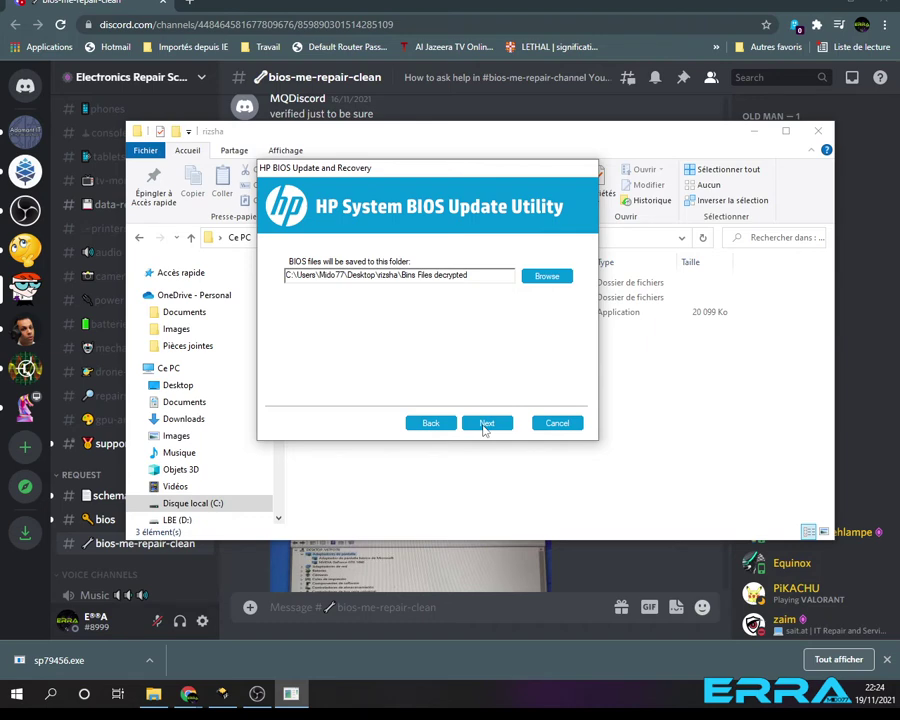
pyautogui.click(486, 424)
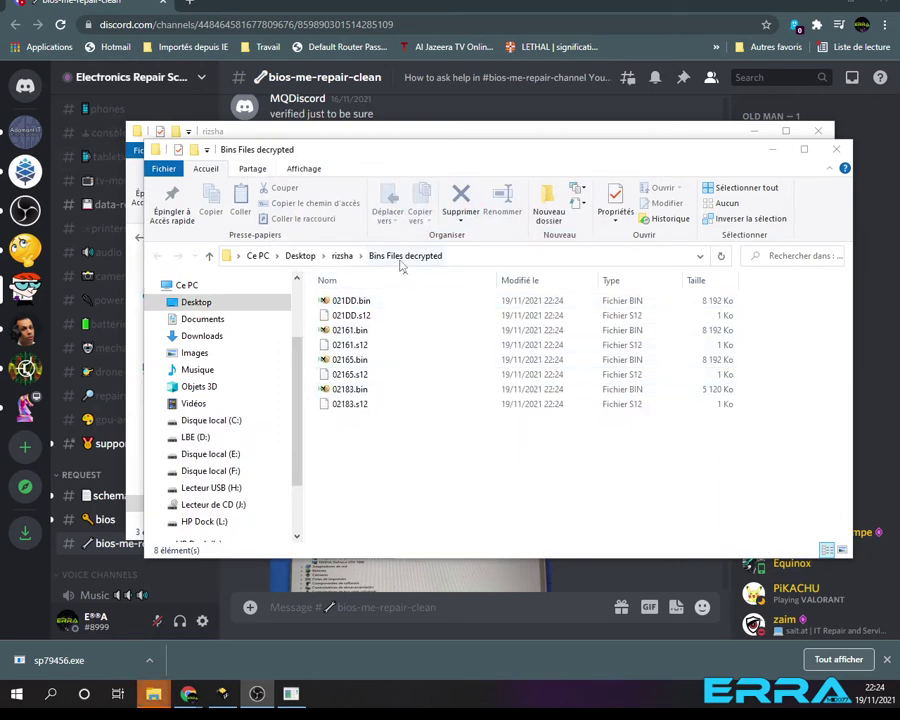
# Compare the file sizes of 021DD.bin, 02161.bin, 02165.bin and 02183.bin in the "Bins Files decrypted" folder
pyautogui.click(423, 485)
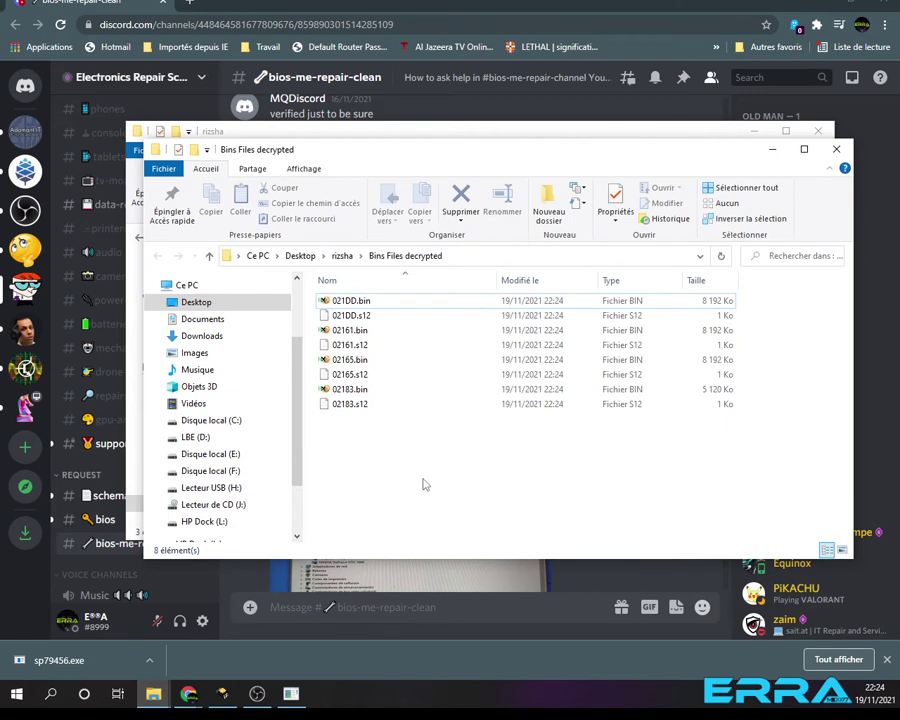
pyautogui.click(722, 302)
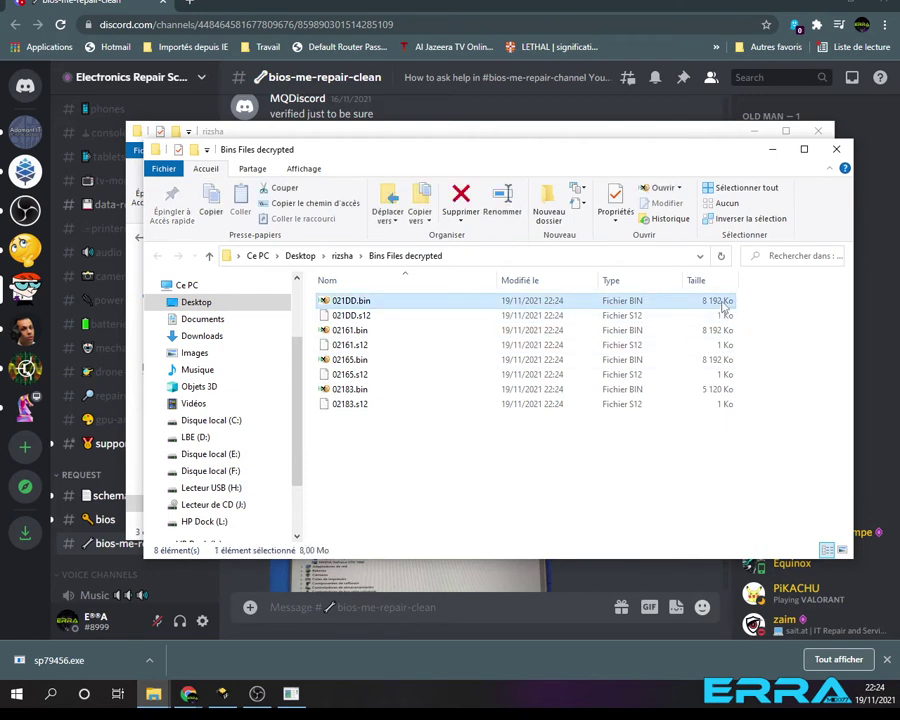
pyautogui.click(724, 330)
pyautogui.click(724, 359)
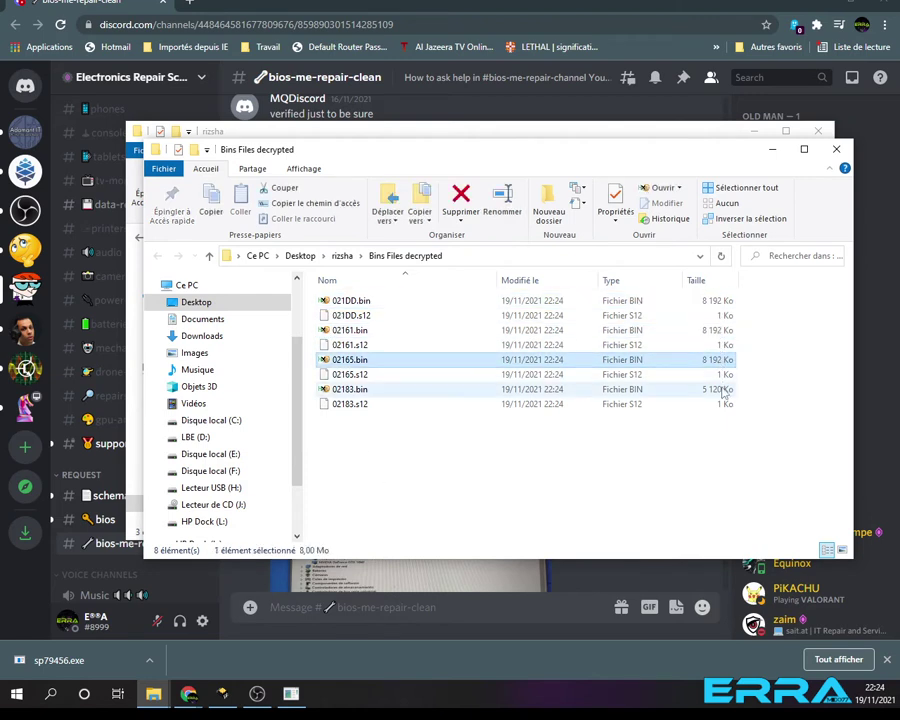
pyautogui.click(724, 389)
pyautogui.click(727, 359)
pyautogui.click(722, 330)
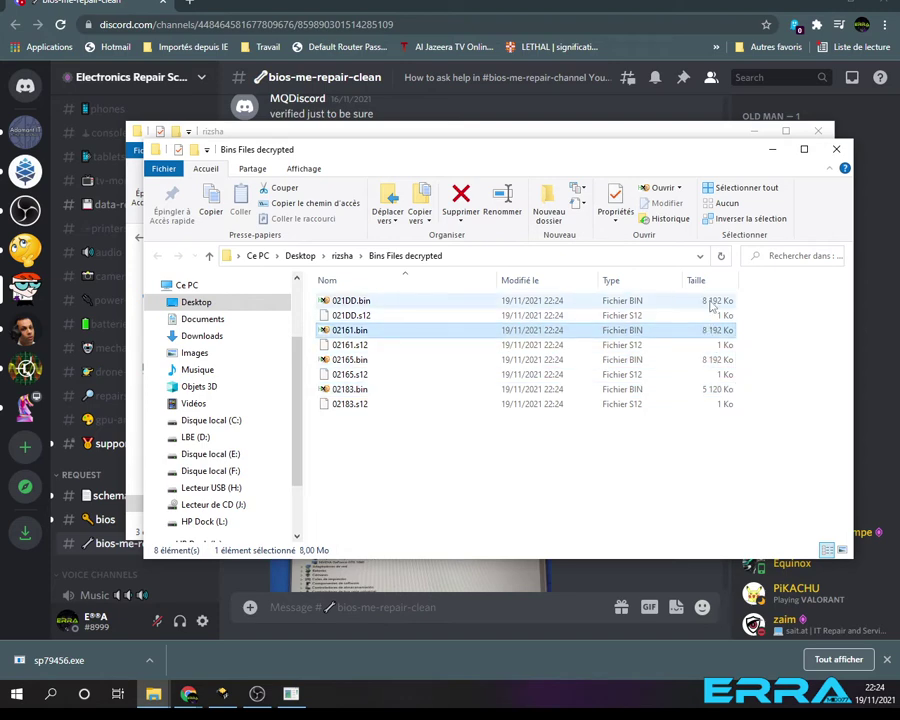
pyautogui.click(711, 302)
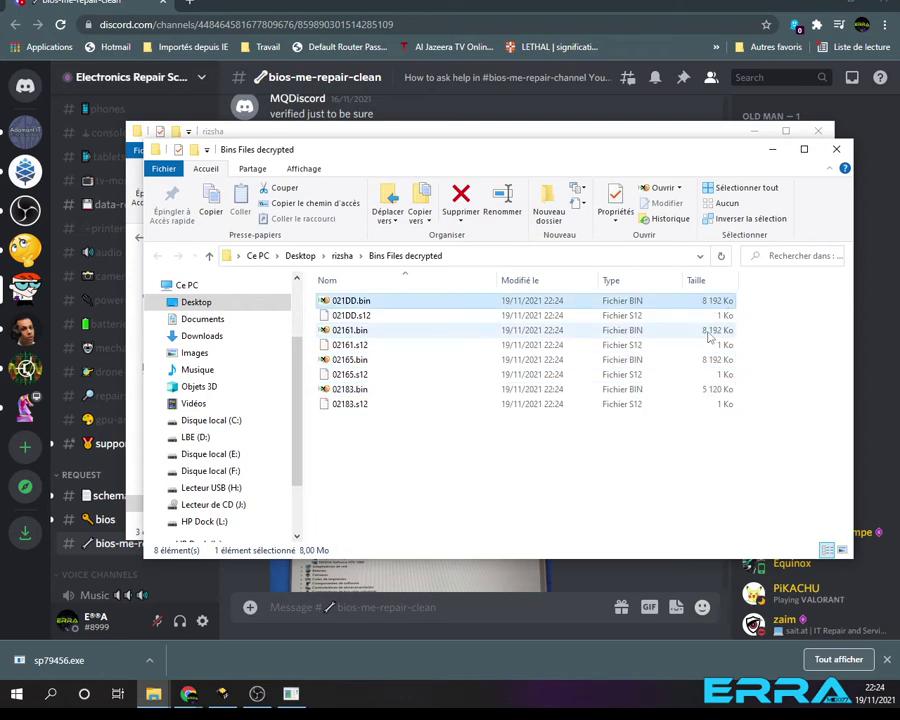
pyautogui.click(710, 332)
pyautogui.click(714, 359)
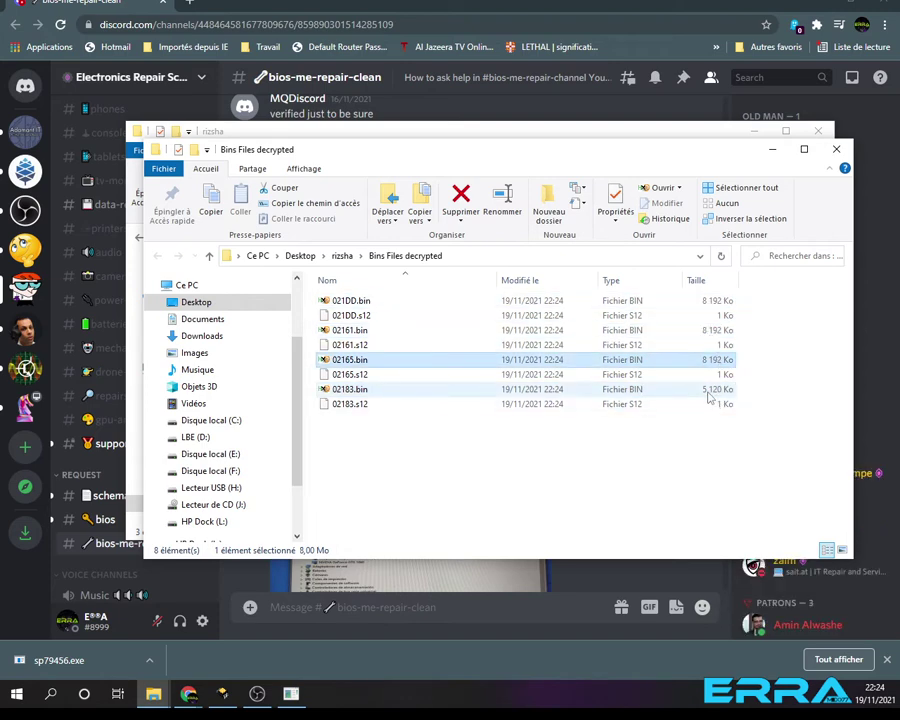
pyautogui.click(709, 390)
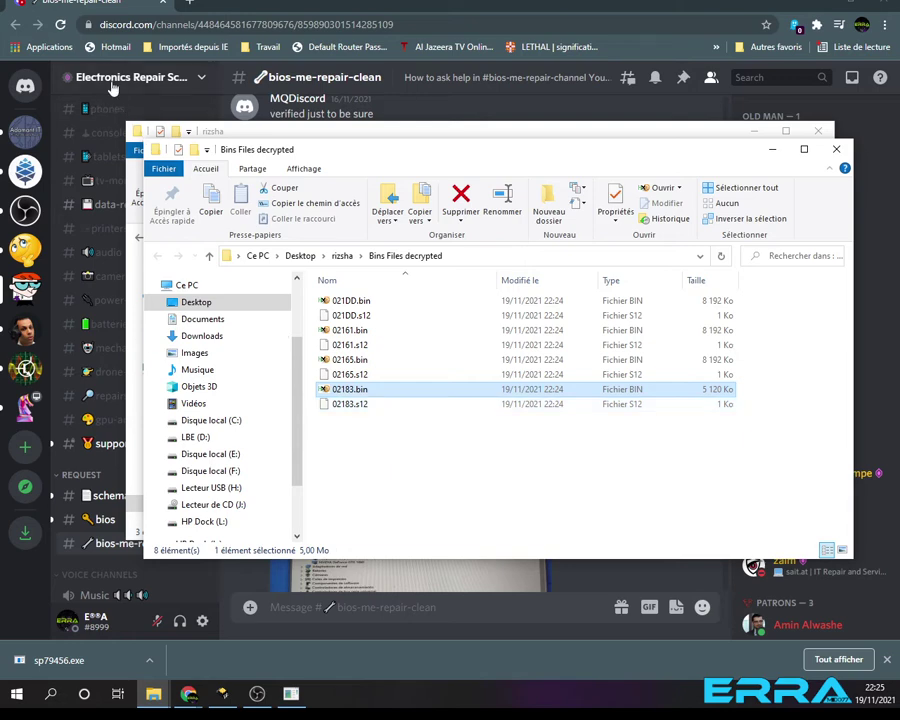
# Switch to the Discord request and check the file size of the attached EN25QH32_20211116_122111.BIN dump
pyautogui.click(72, 2)
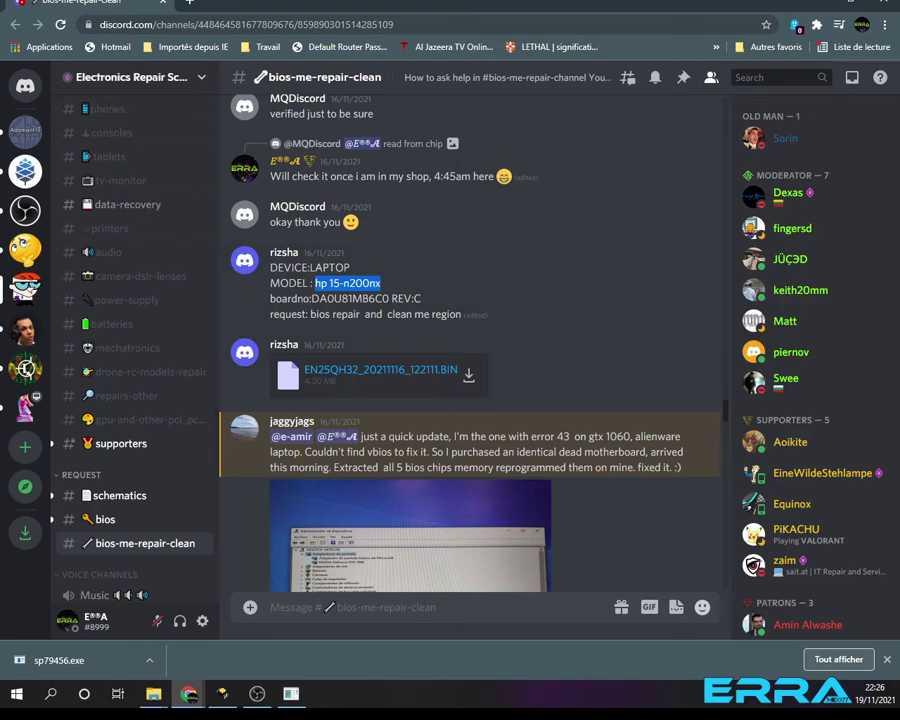
pyautogui.hotkey('alt', 'Tab')
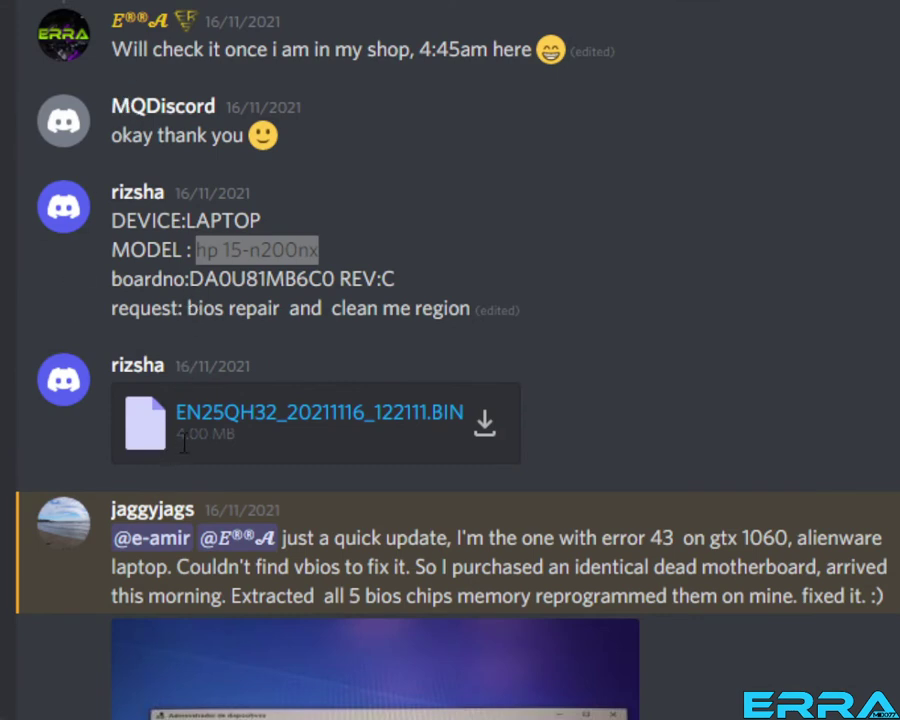
pyautogui.moveTo(177, 440); pyautogui.dragTo(238, 443)
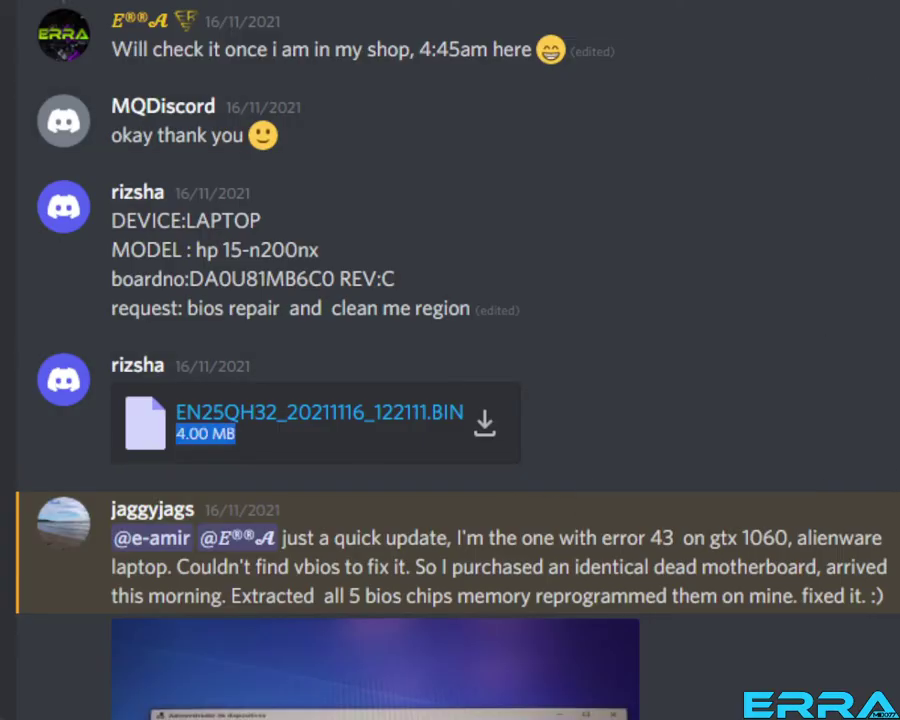
pyautogui.hotkey('alt', 'Tab')
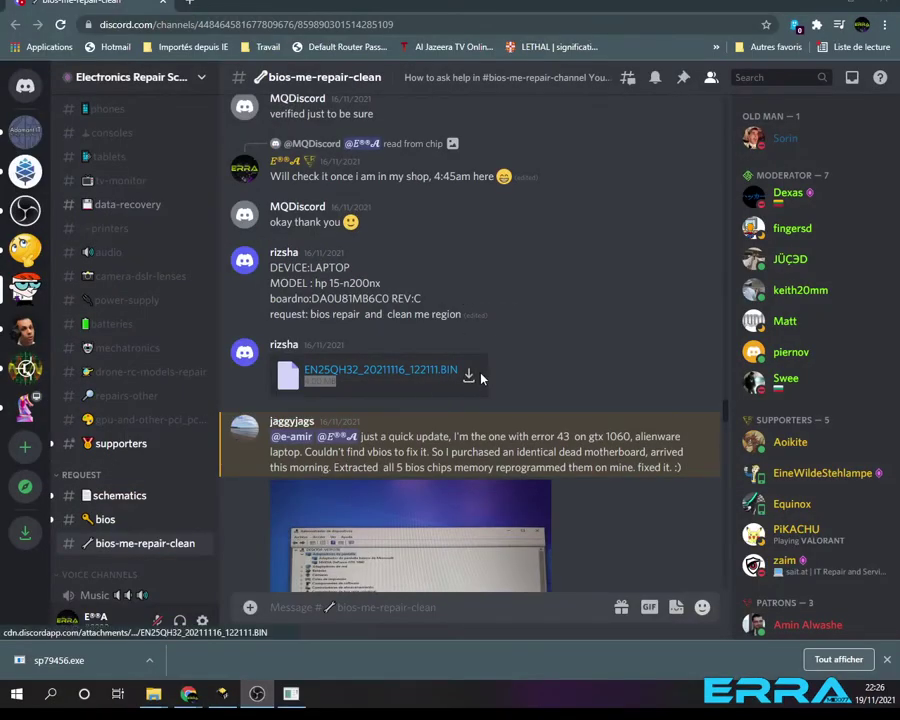
# Download EN25QH32_20211116_122111.BIN into the requester's folder and open it in HxD, moving the window fully into view
pyautogui.click(468, 377)
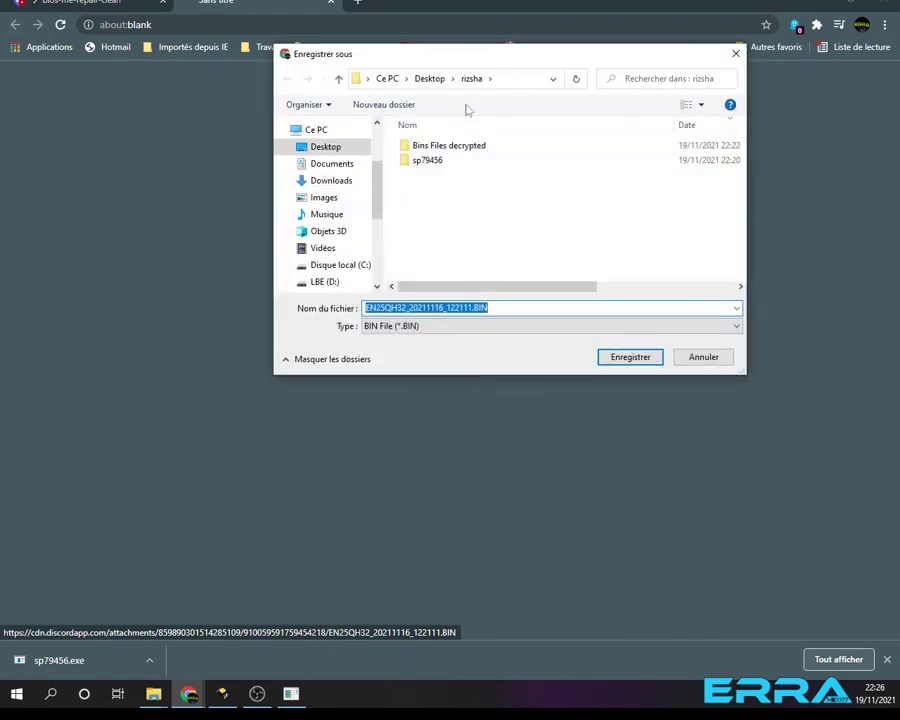
pyautogui.click(630, 360)
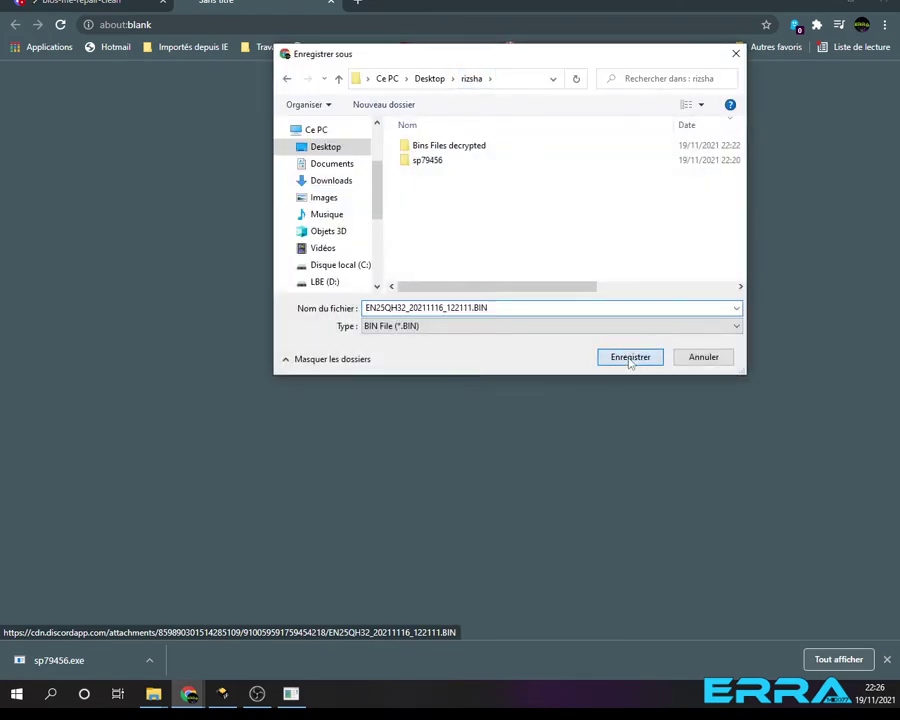
pyautogui.click(62, 664)
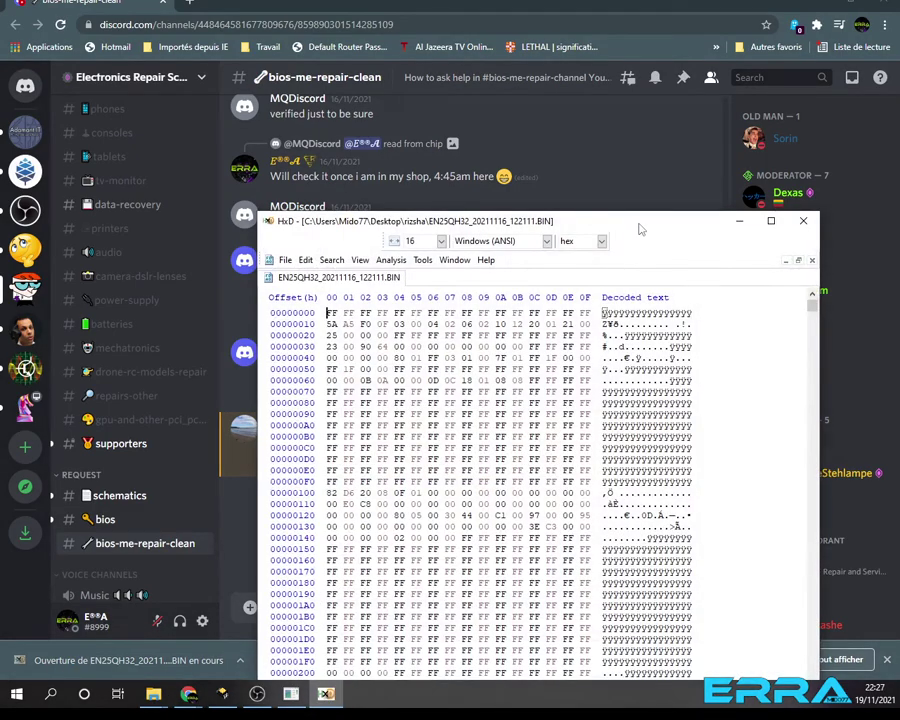
pyautogui.moveTo(640, 229); pyautogui.dragTo(596, 50)
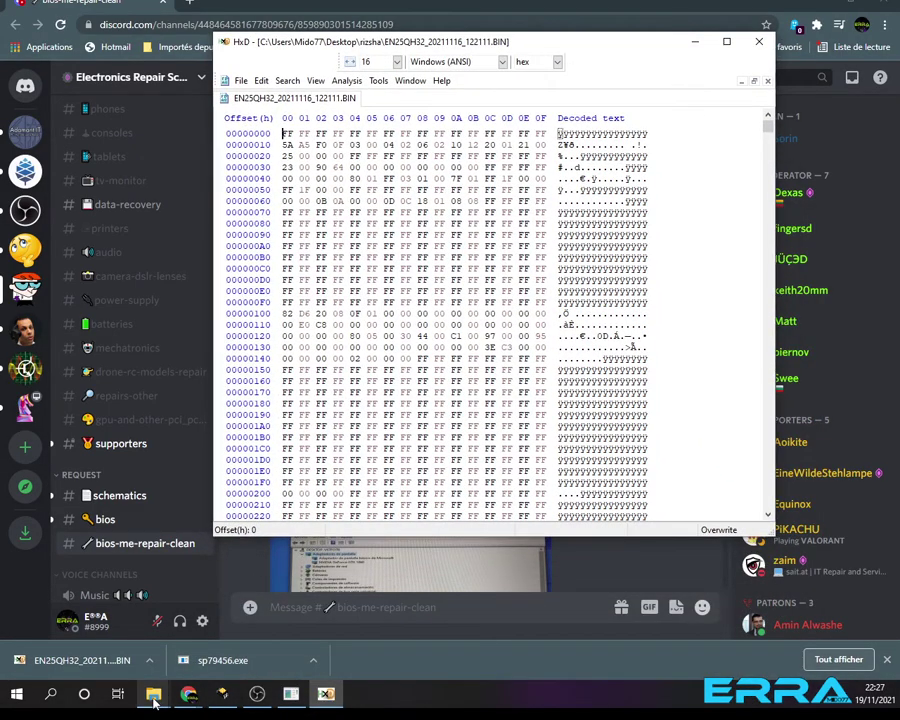
# Delete 021DD.s12, 02161.s12, 02165.s12 and 02183.s12 from the "Bins Files decrypted" folder
pyautogui.moveTo(154, 692)
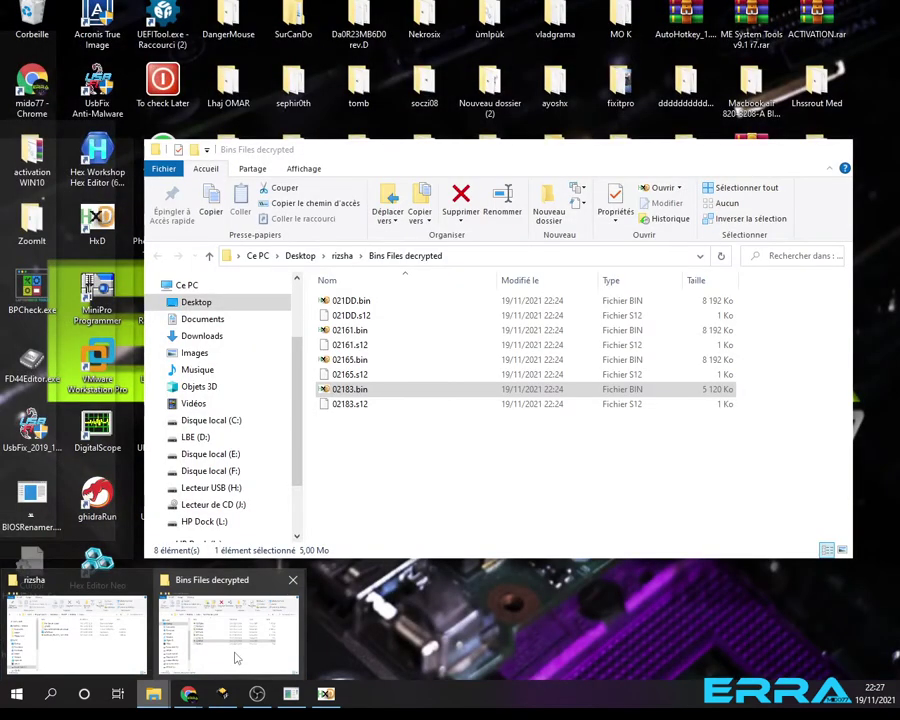
pyautogui.click(237, 656)
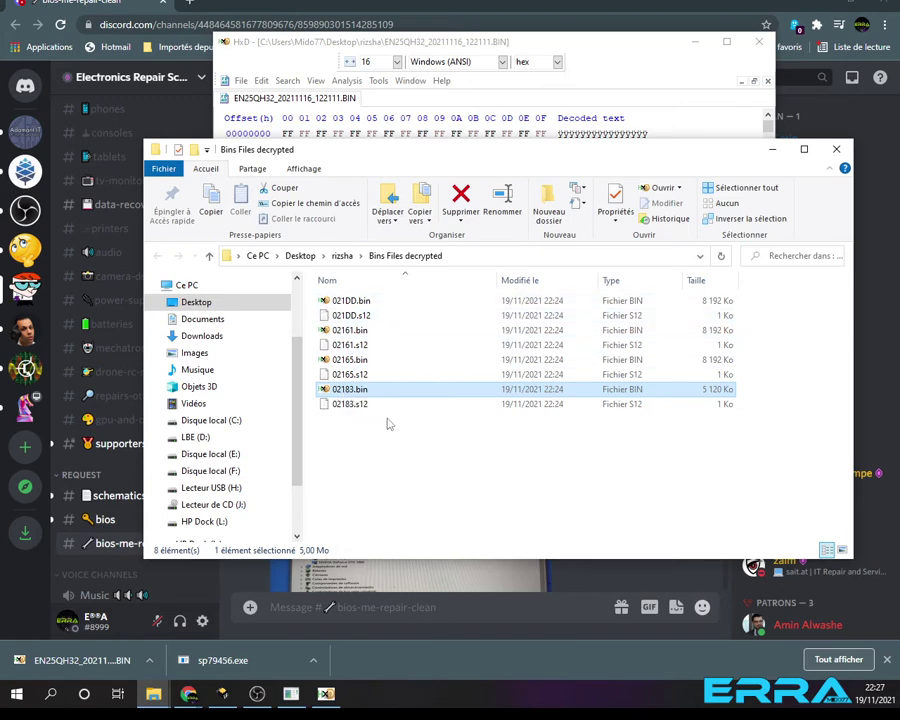
pyautogui.click(343, 333)
pyautogui.click(349, 316)
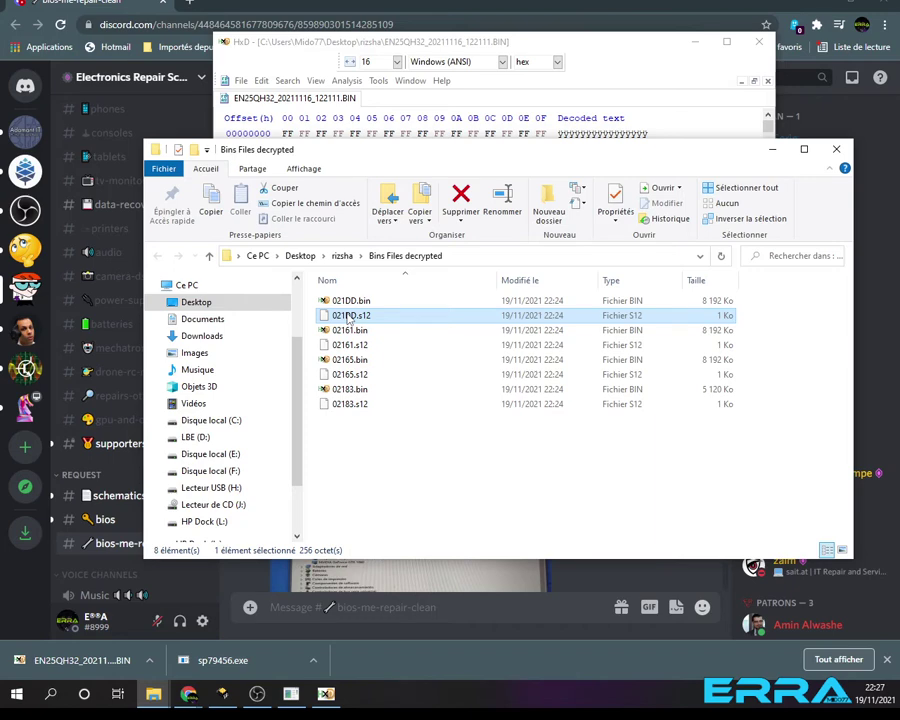
pyautogui.keyDown('ctrl'); pyautogui.click(347, 345); pyautogui.keyUp('ctrl')
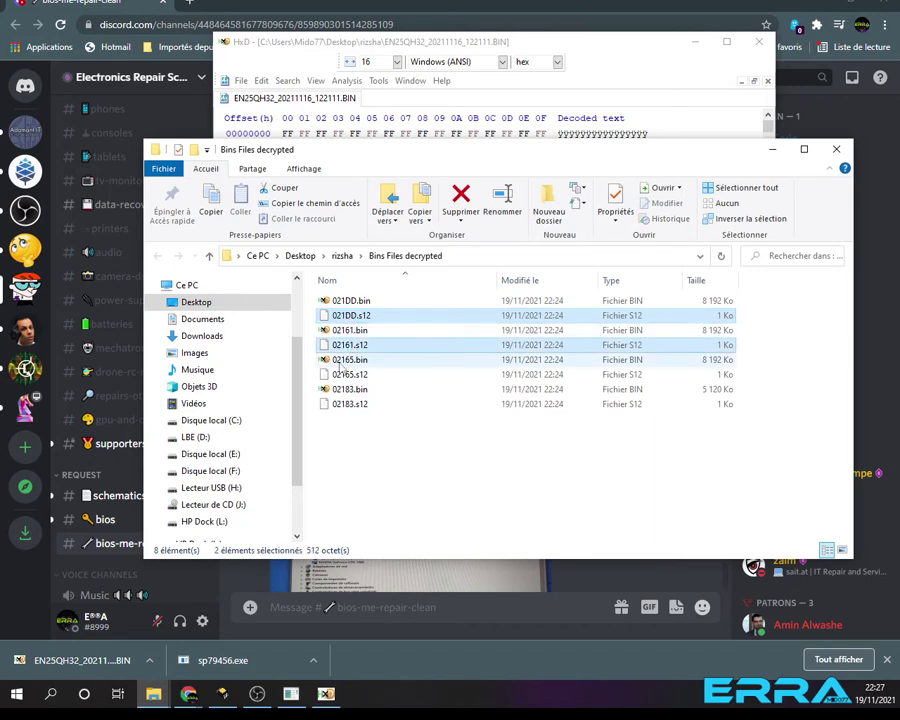
pyautogui.keyDown('ctrl'); pyautogui.click(350, 374); pyautogui.keyUp('ctrl')
pyautogui.keyDown('ctrl'); pyautogui.click(365, 403); pyautogui.keyUp('ctrl')
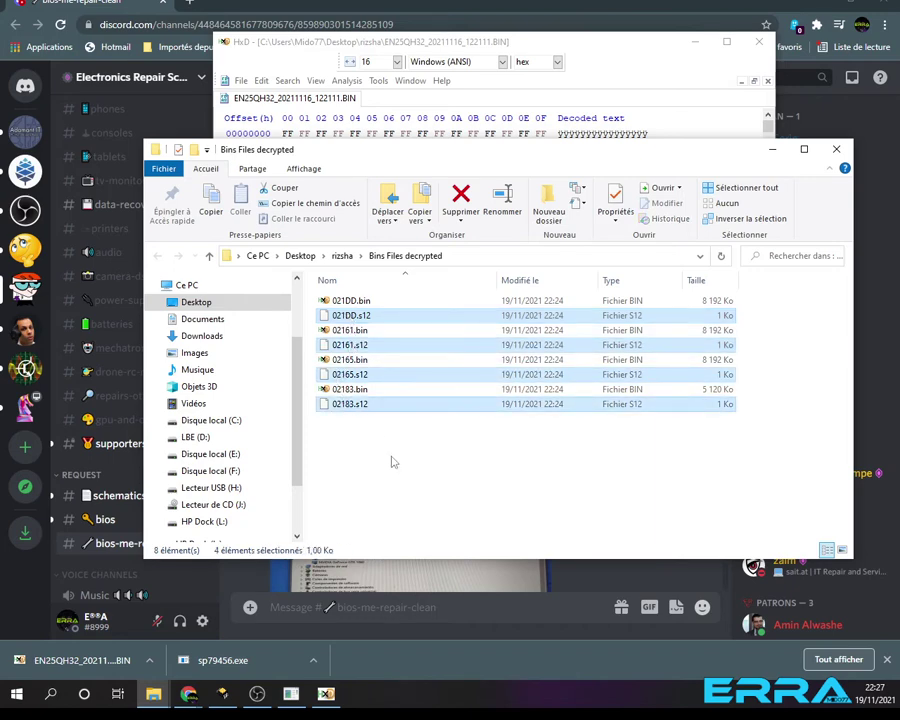
pyautogui.press('Delete')
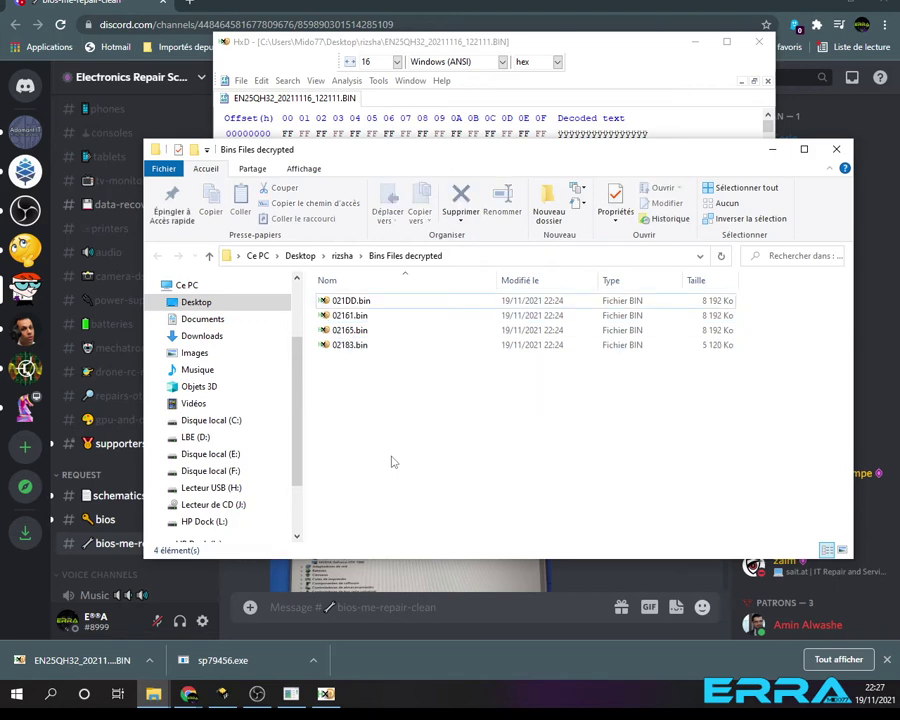
pyautogui.click(349, 346)
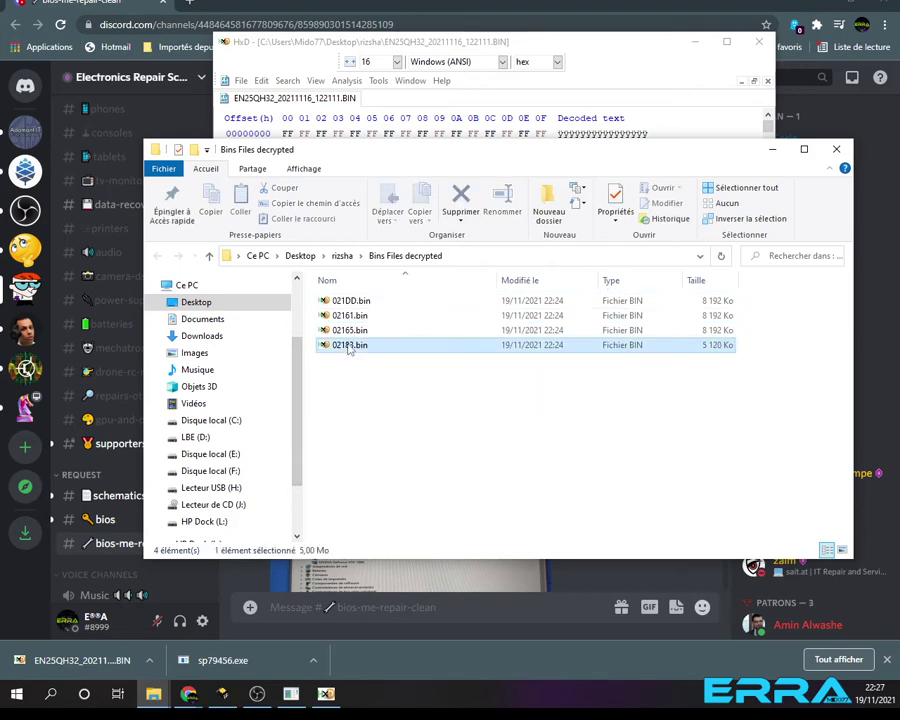
pyautogui.press('Up')
pyautogui.press('Up')
pyautogui.press('Up')
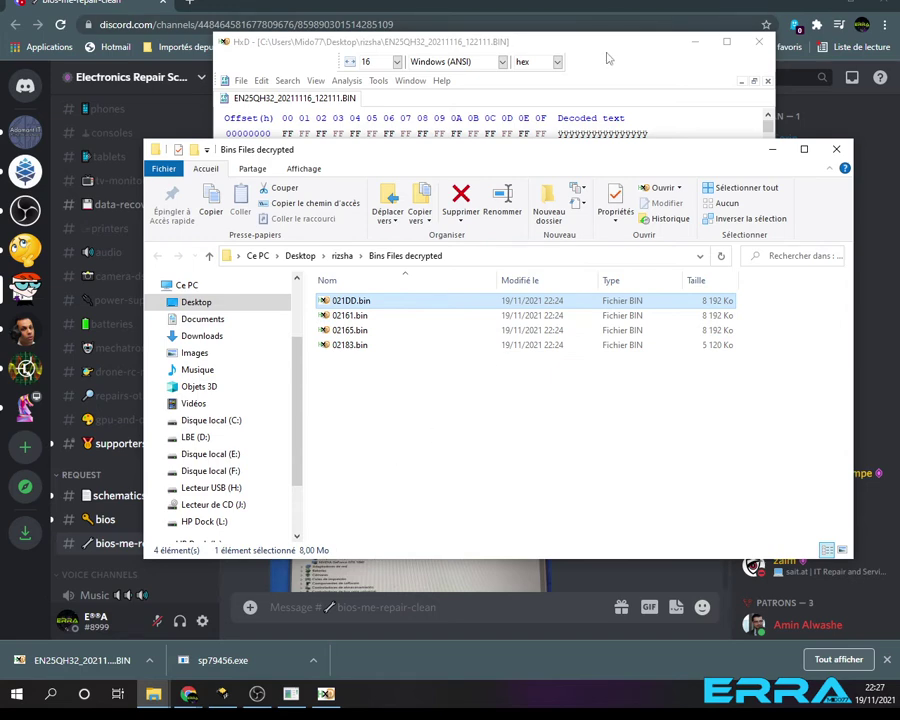
# Search the EN25QH32_20211116_122111.BIN dump for the text BID, case sensitive and in all directions, and select the complete board ID string
pyautogui.click(430, 42)
pyautogui.click(288, 81)
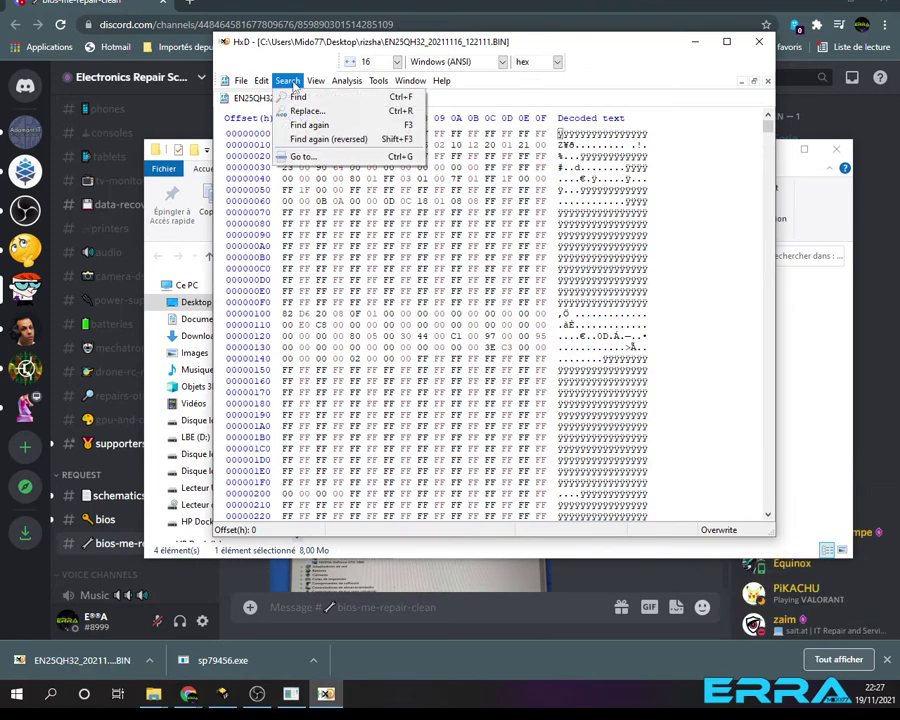
pyautogui.click(295, 97)
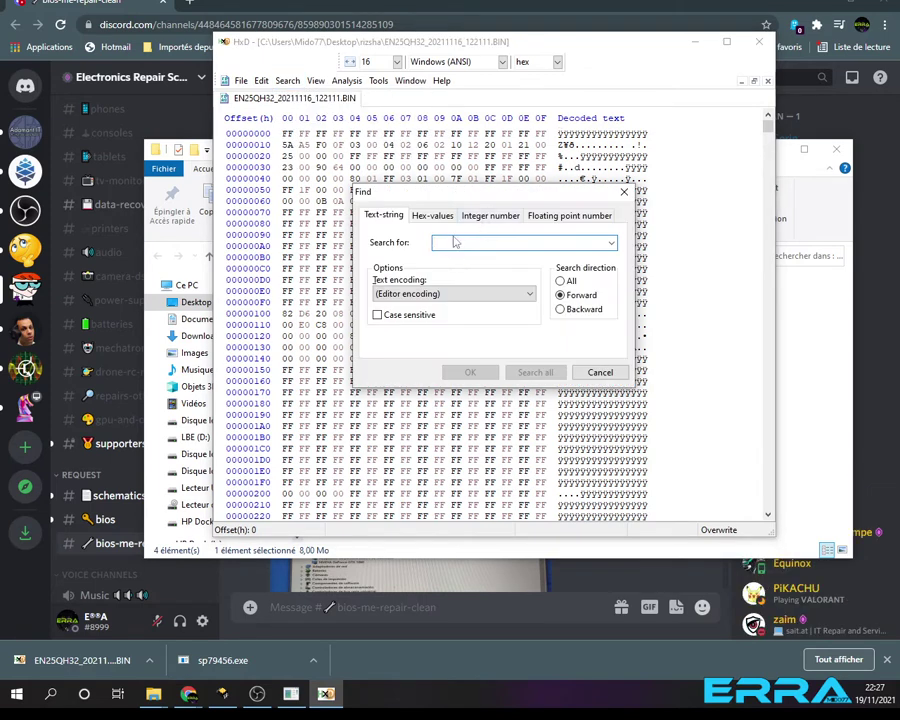
pyautogui.write('3')
pyautogui.press('BackSpace')
pyautogui.write('BID')
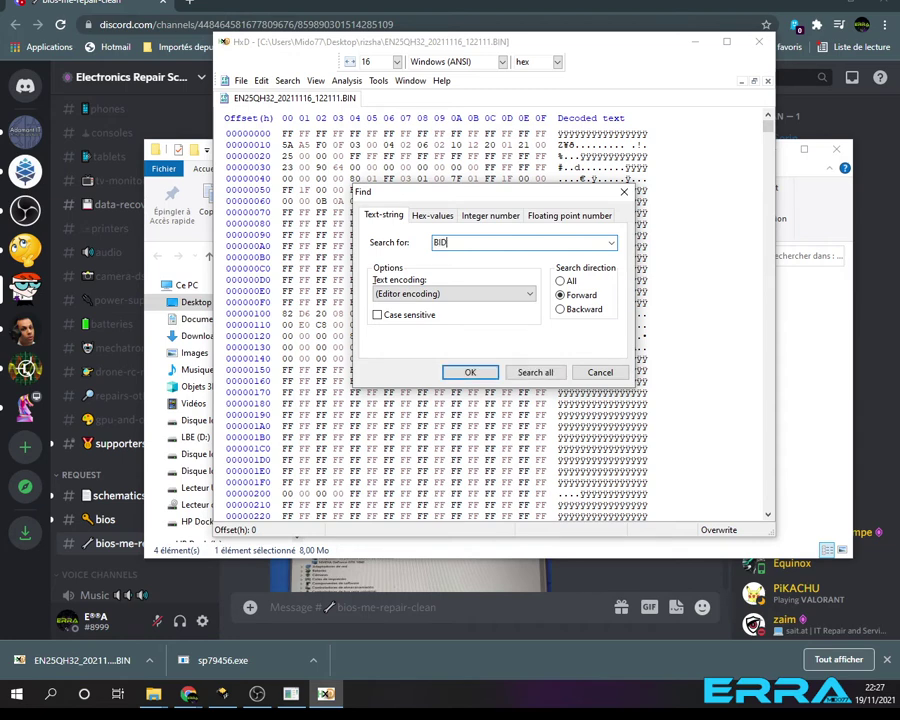
pyautogui.click(377, 315)
pyautogui.click(562, 281)
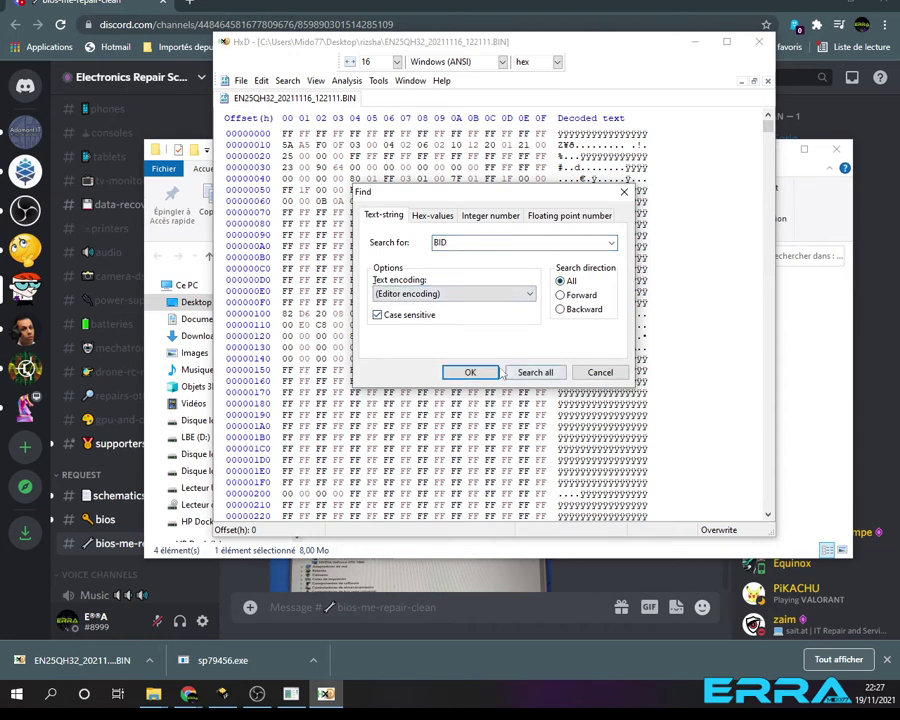
pyautogui.click(470, 373)
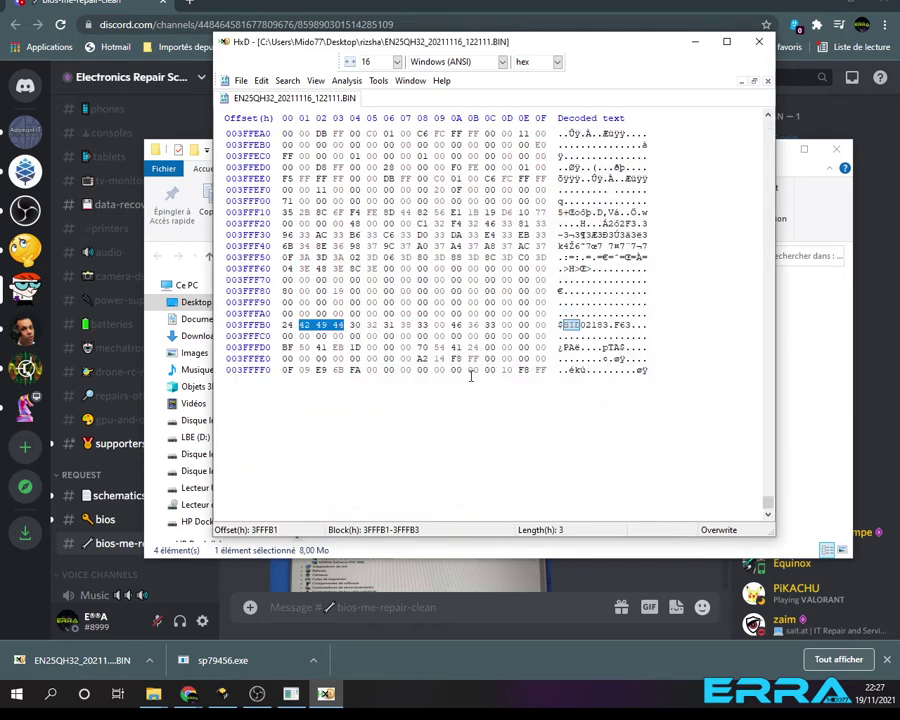
pyautogui.click(588, 325)
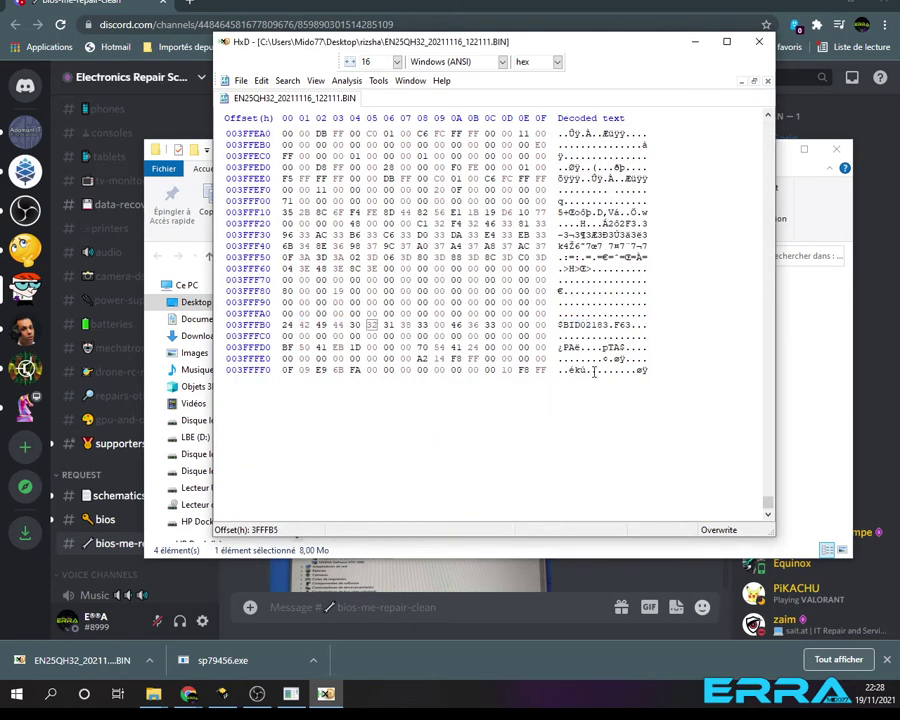
pyautogui.moveTo(566, 325); pyautogui.dragTo(607, 322)
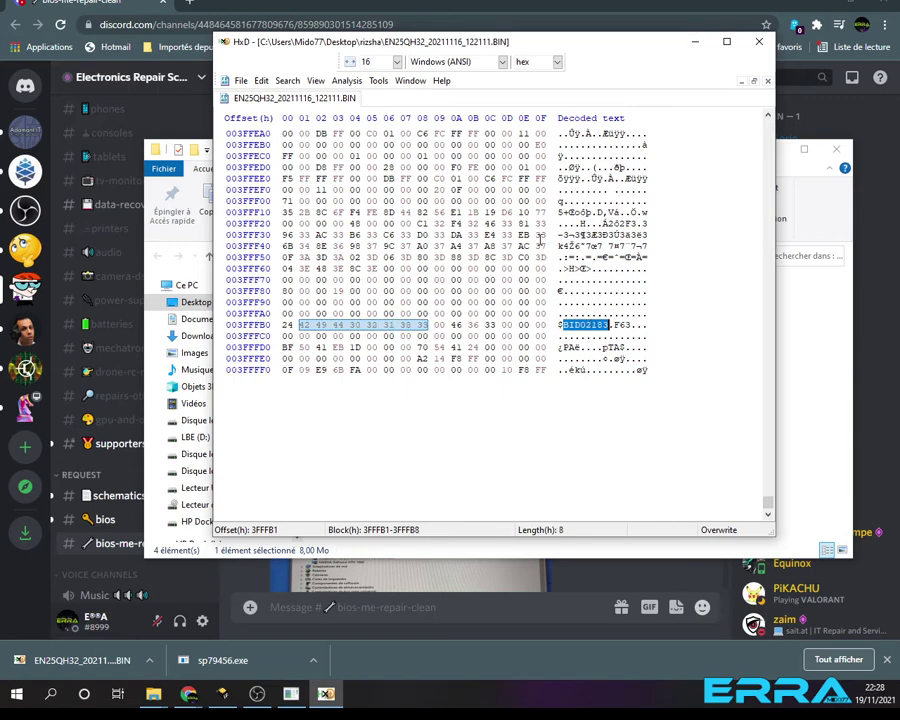
# Compare the dump's board ID with the names and sizes of the .bin files in the "Bins Files decrypted" folder
pyautogui.hotkey('alt', 'Tab')
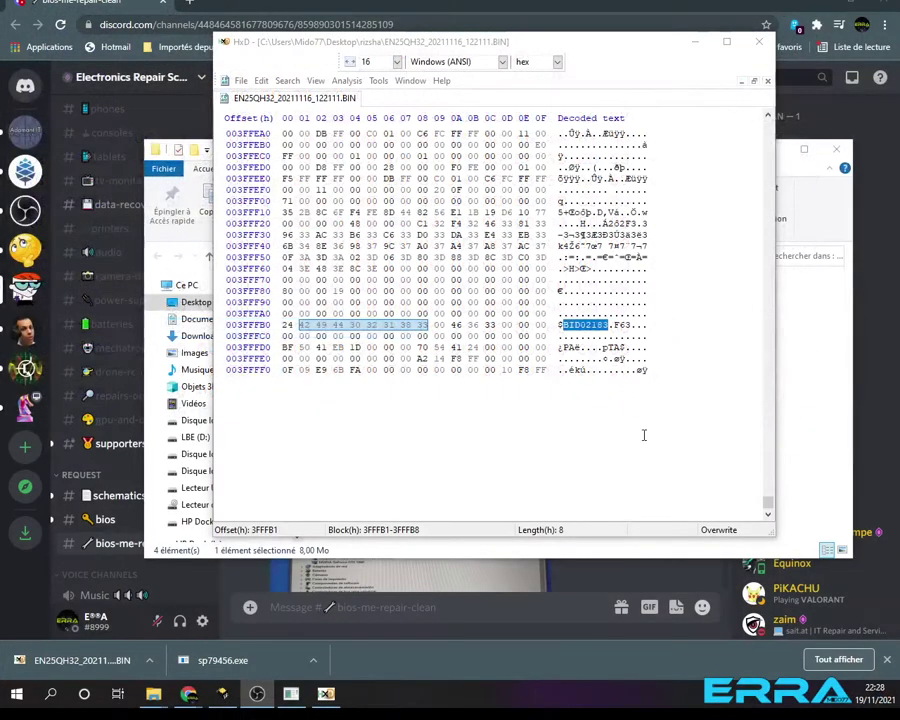
pyautogui.click(803, 462)
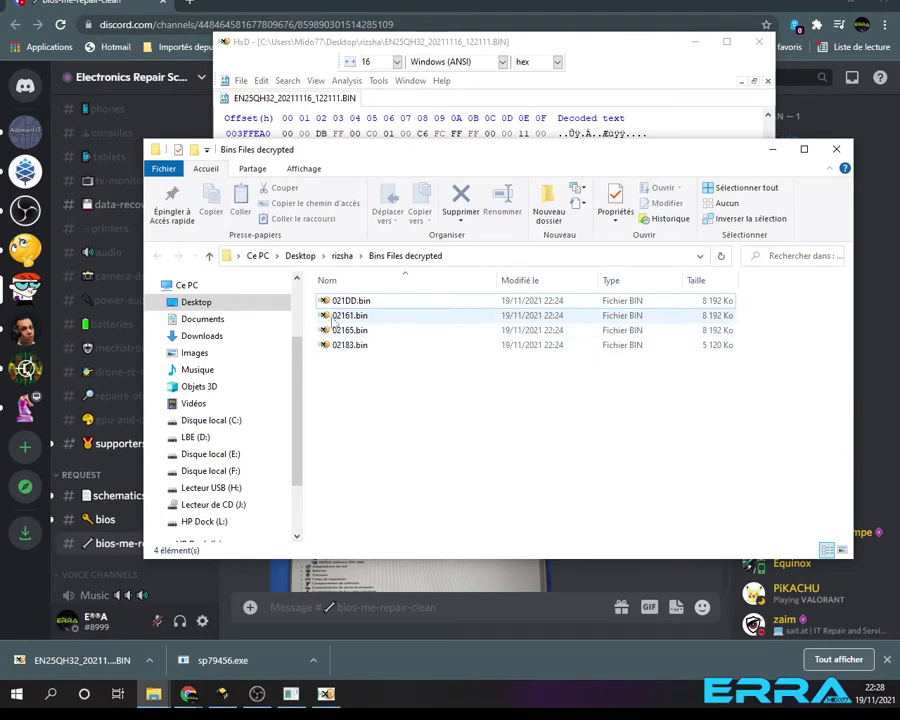
pyautogui.click(347, 346)
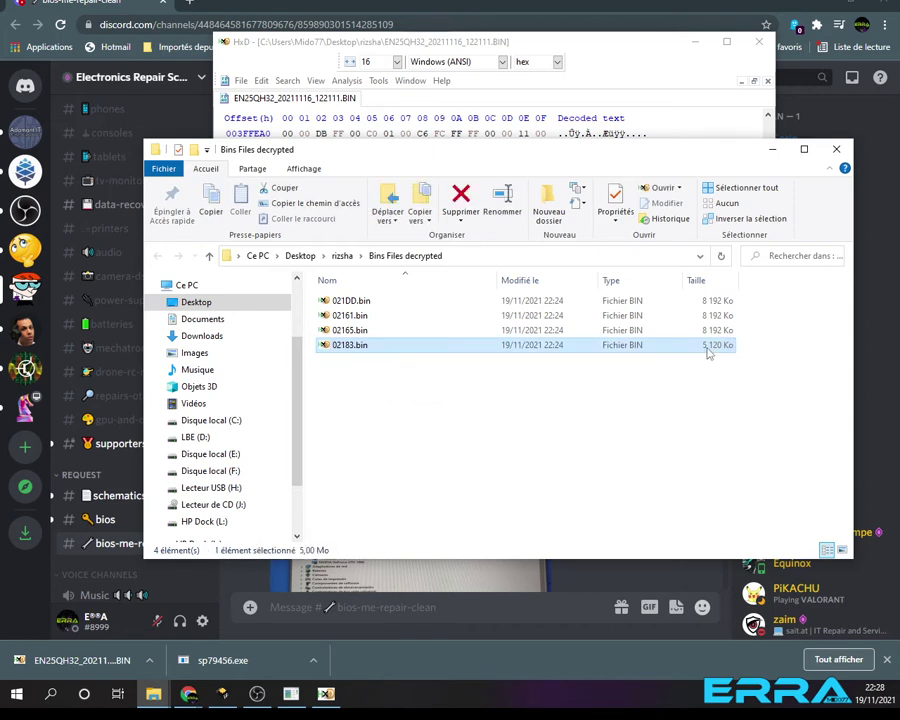
pyautogui.click(360, 331)
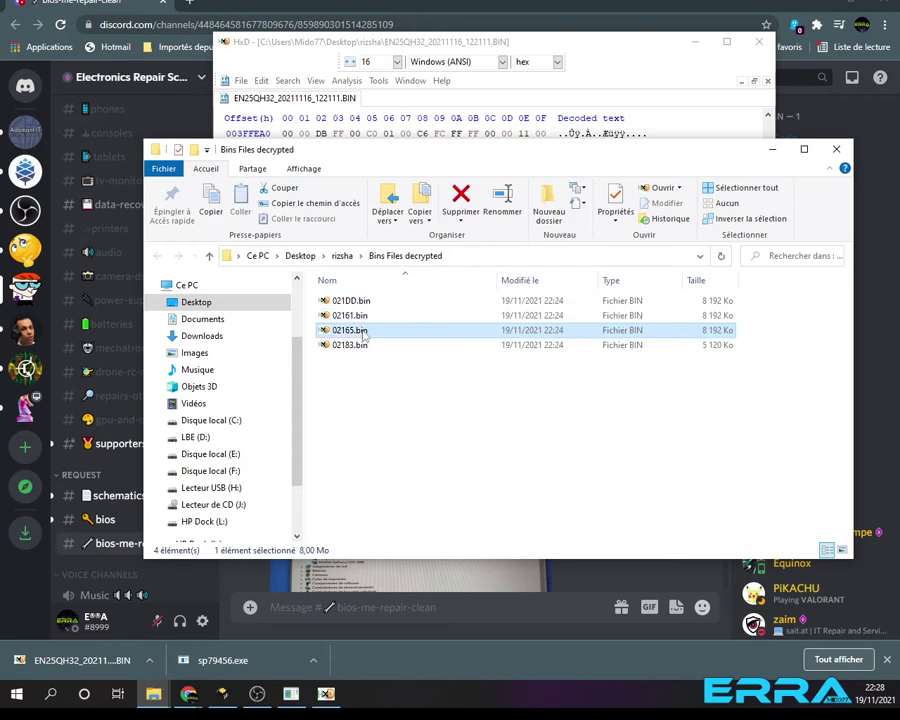
pyautogui.keyDown('shift'); pyautogui.click(352, 302); pyautogui.keyUp('shift')
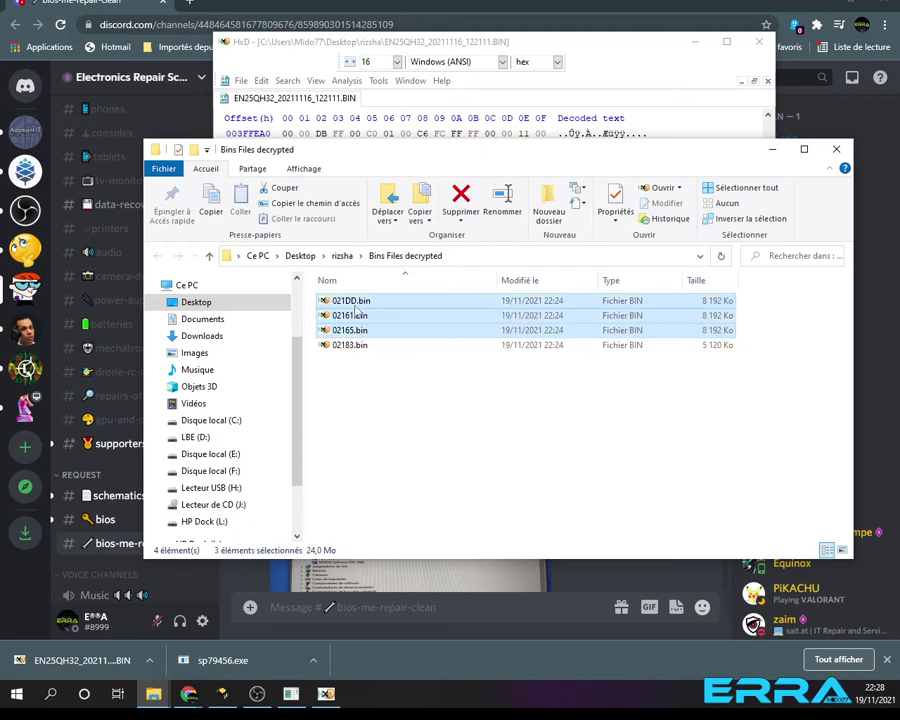
pyautogui.click(393, 390)
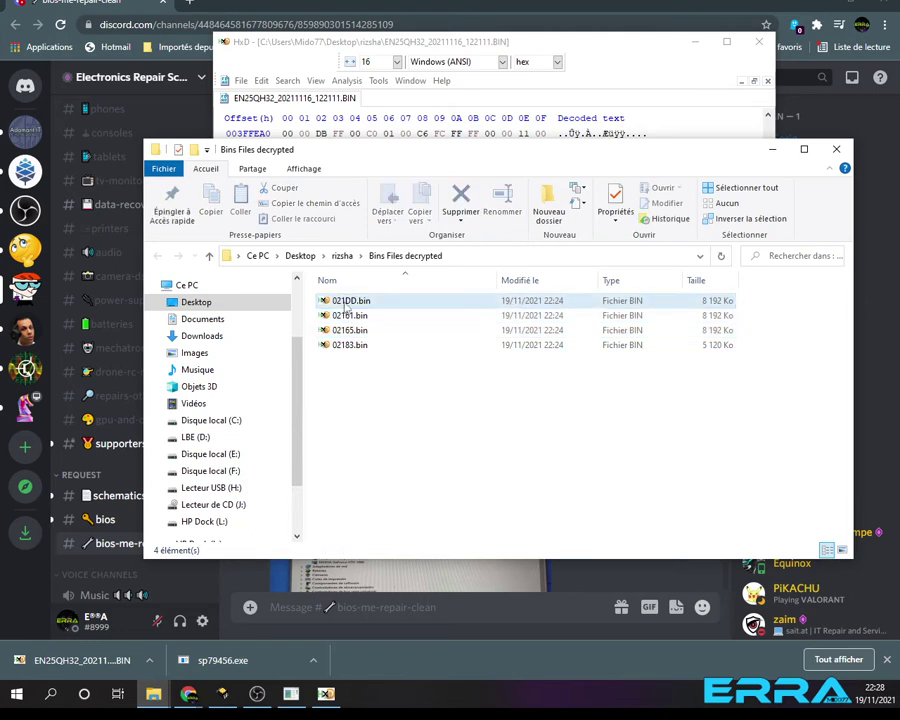
# Open 021DD.bin in HxD, search it for the case-sensitive text BID, and select its complete board ID string
pyautogui.moveTo(347, 307)
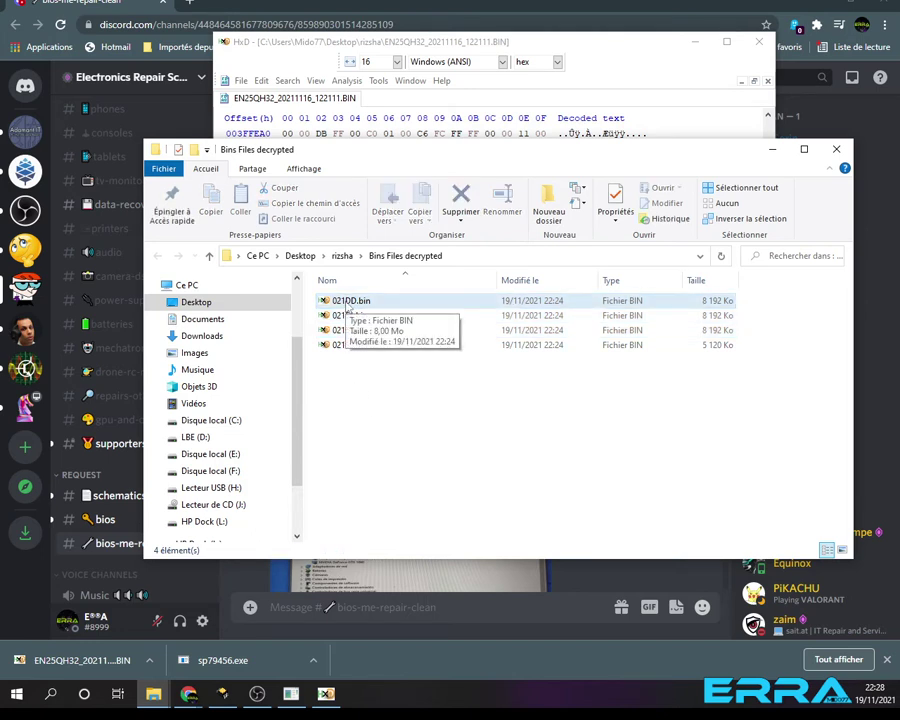
pyautogui.doubleClick(347, 303)
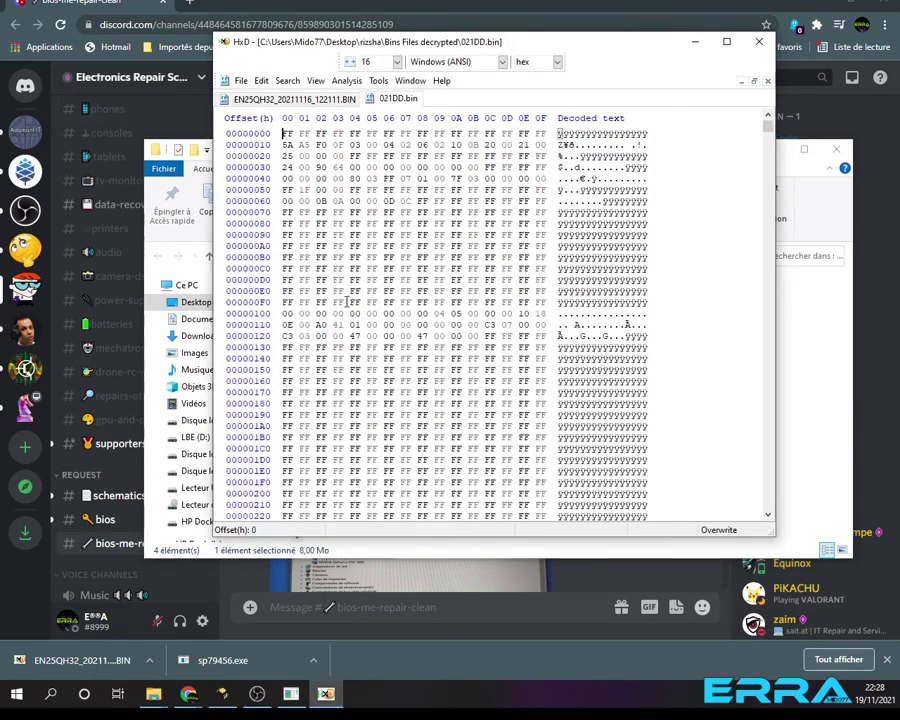
pyautogui.click(287, 81)
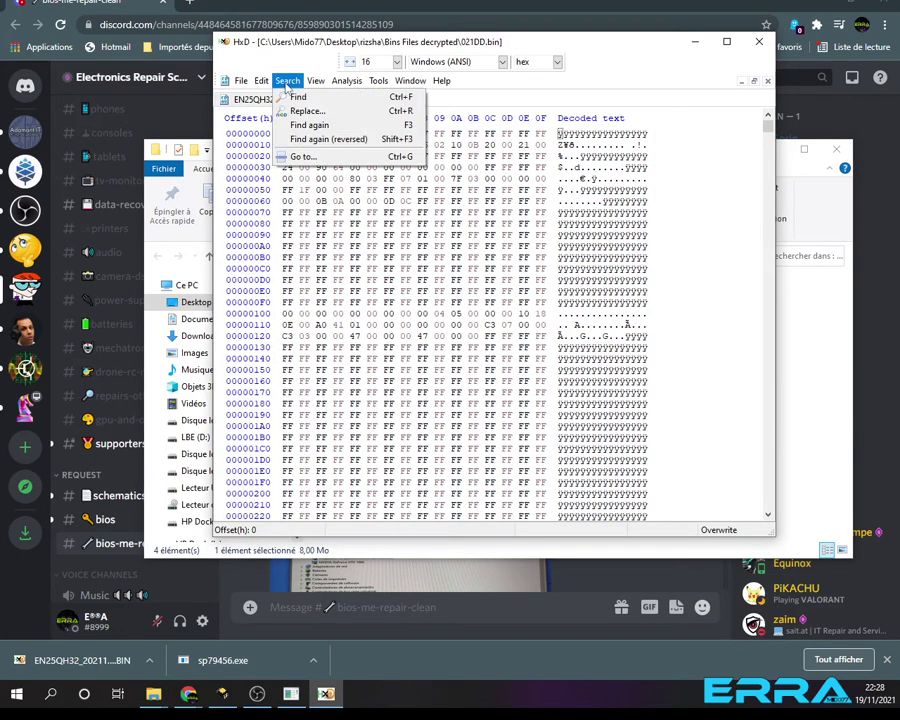
pyautogui.click(300, 96)
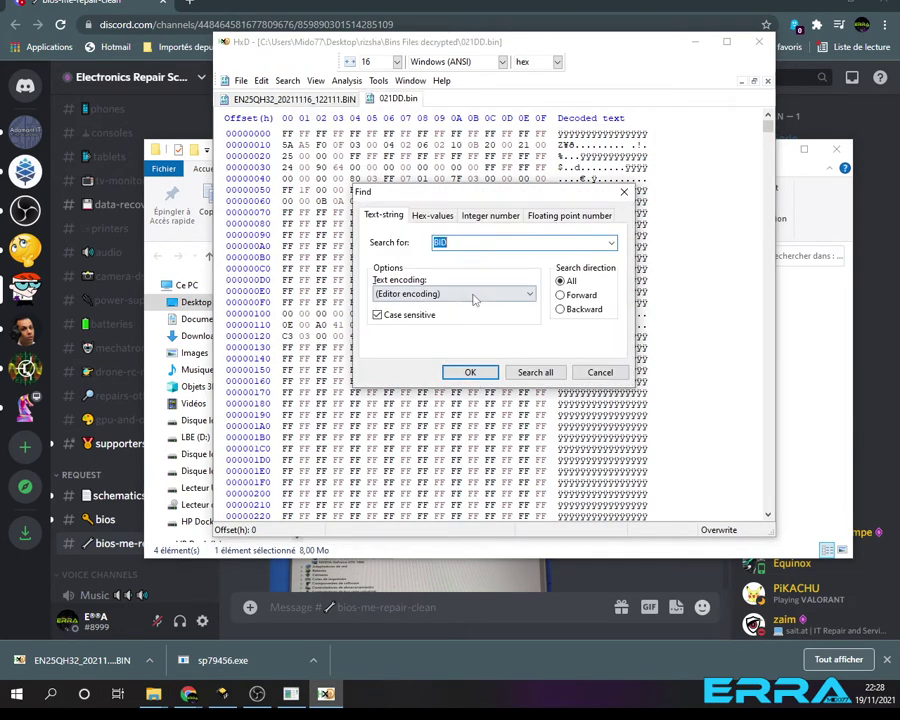
pyautogui.click(469, 372)
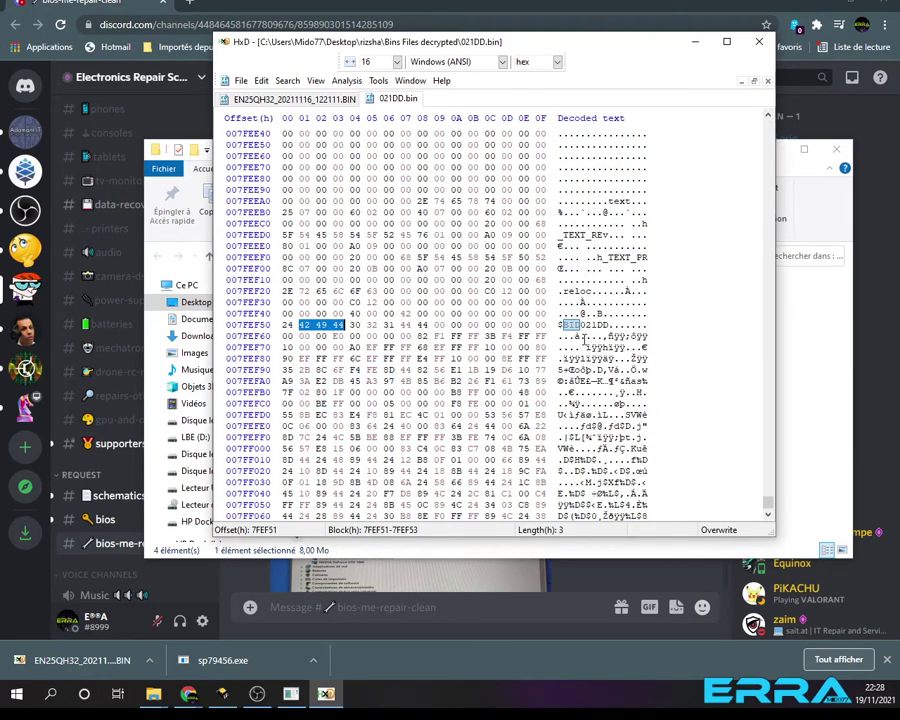
pyautogui.click(576, 332)
pyautogui.click(565, 324)
pyautogui.moveTo(565, 324); pyautogui.dragTo(609, 324)
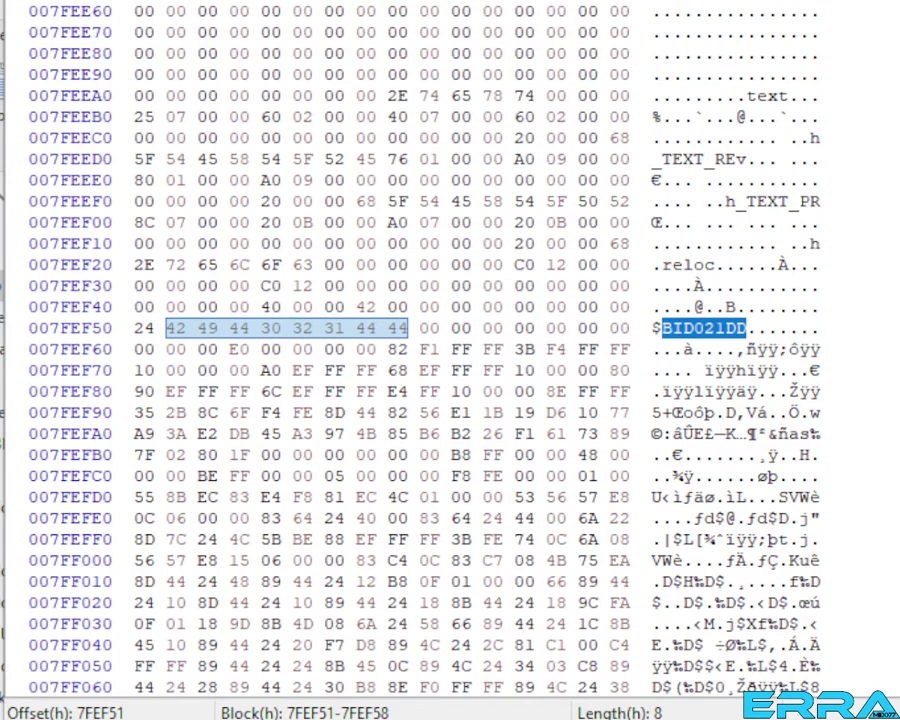
# Check the board ID inside 021DD.bin against the file names in the folder, and close 021DD.bin in HxD
pyautogui.hotkey('alt', 'Tab')
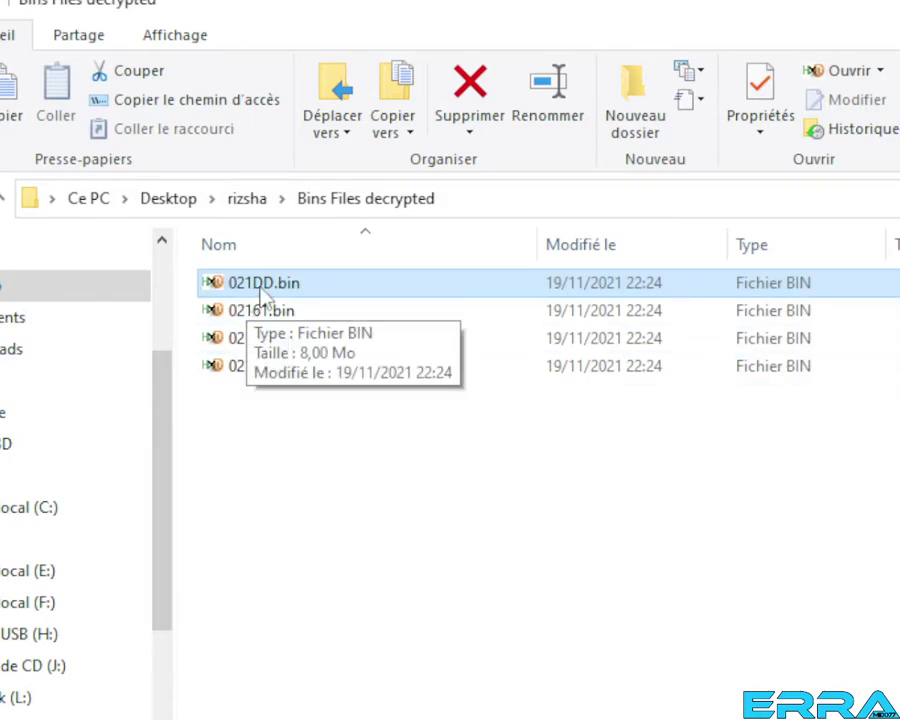
pyautogui.hotkey('alt', 'Tab')
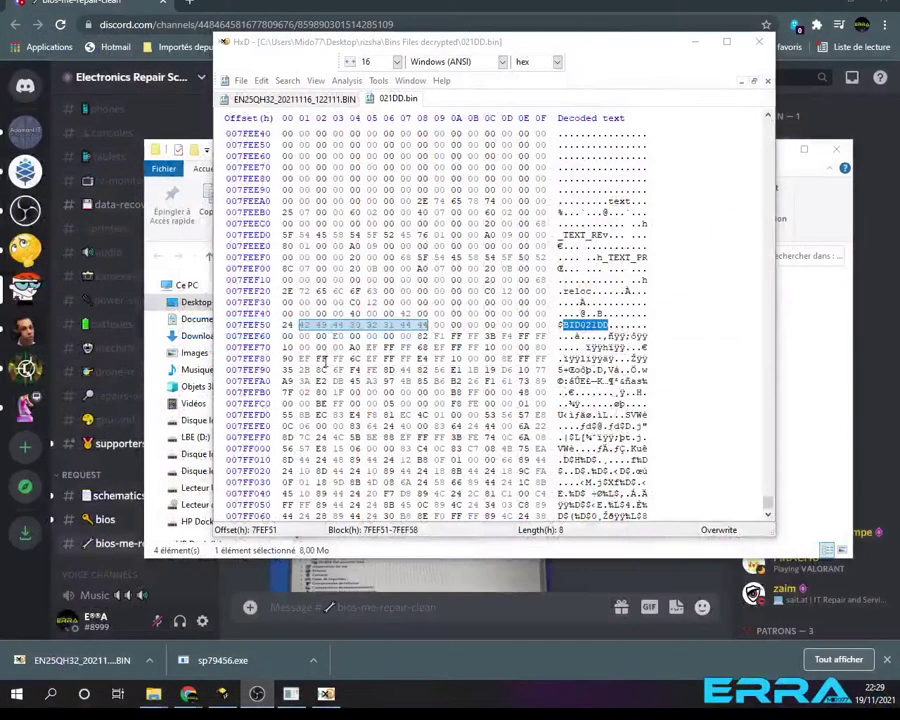
pyautogui.click(800, 387)
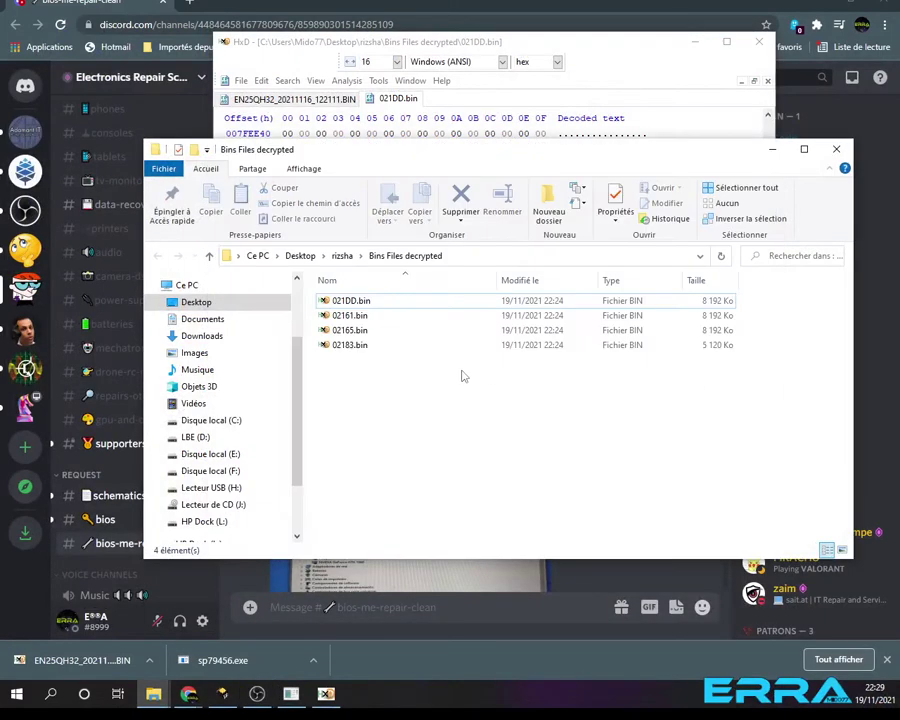
pyautogui.click(350, 346)
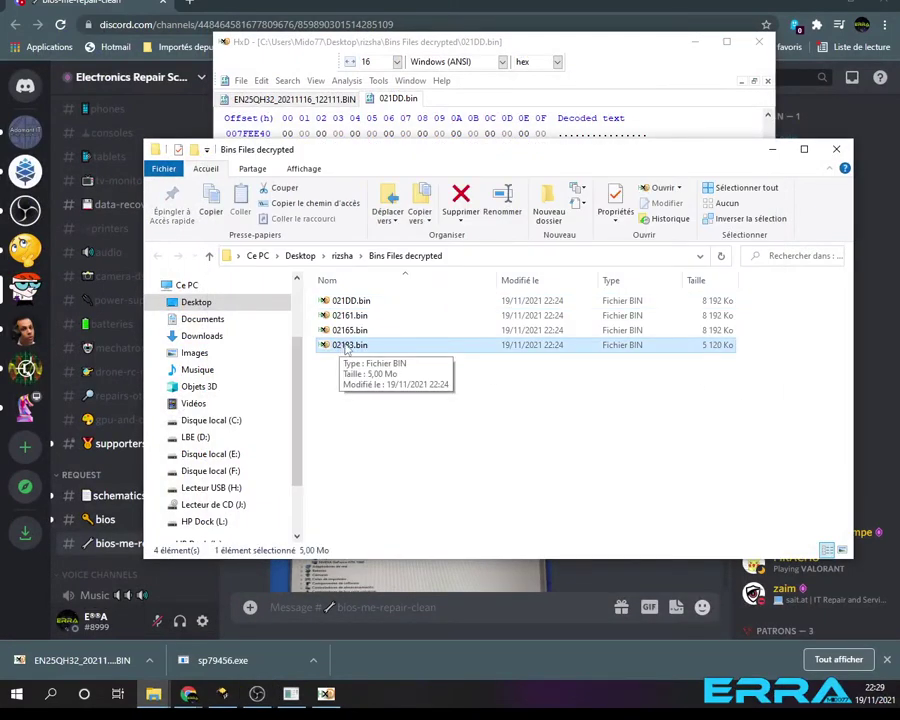
pyautogui.click(391, 103)
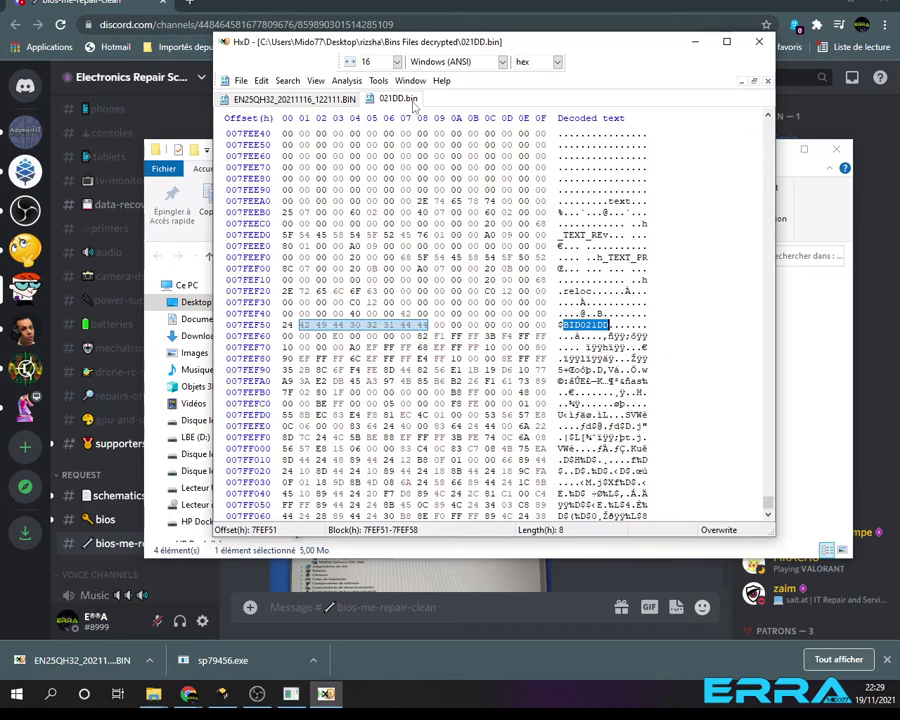
pyautogui.click(768, 81)
# Delete 021DD.bin, 02161.bin and 02165.bin from the "Bins Files decrypted" folder, keeping only 02183.bin
pyautogui.click(812, 320)
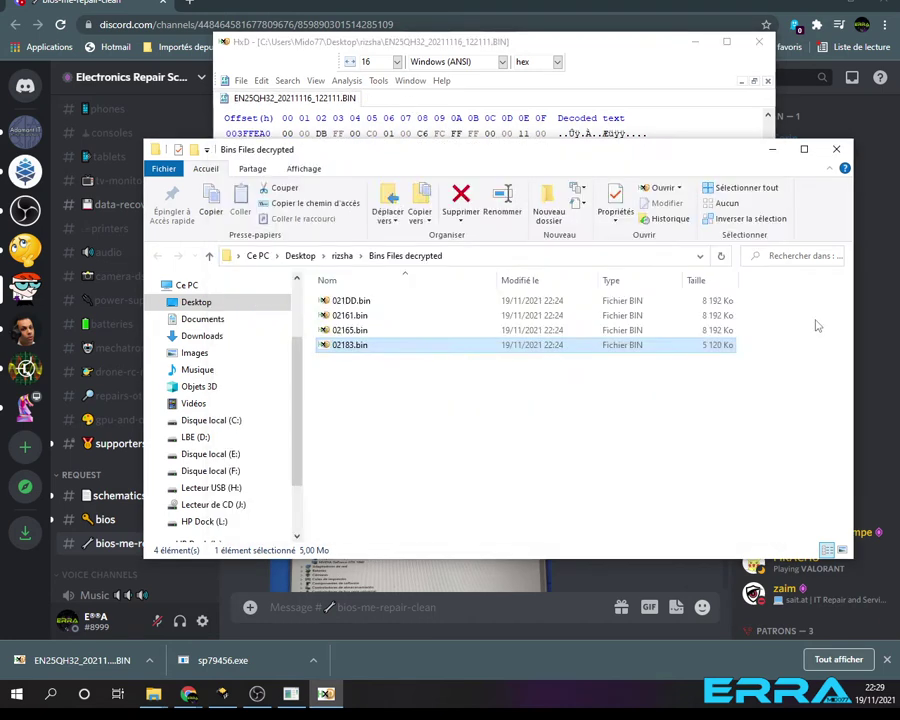
pyautogui.click(345, 330)
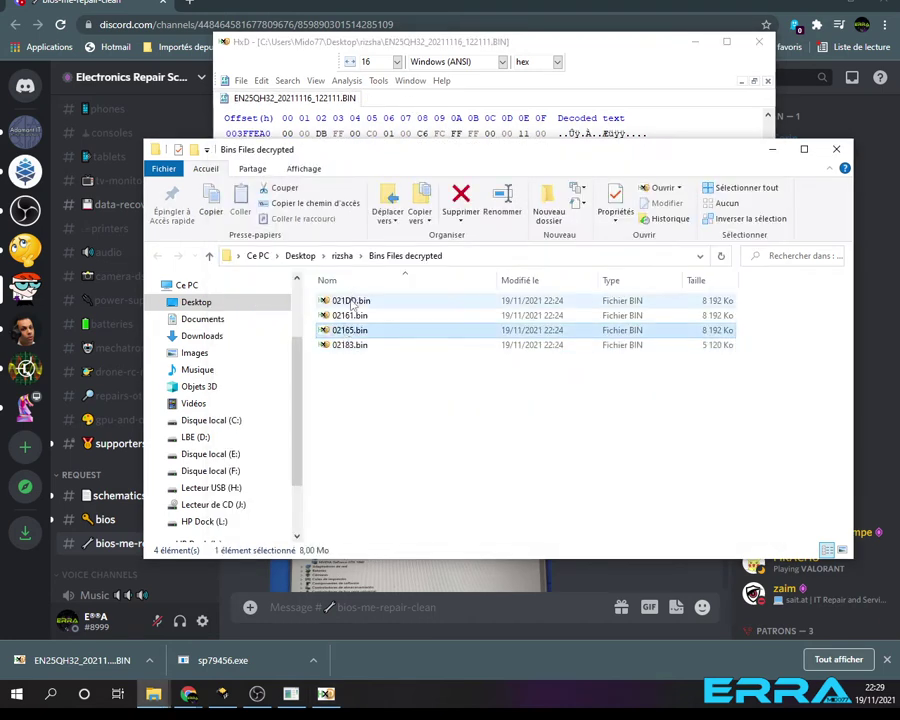
pyautogui.keyDown('shift'); pyautogui.click(352, 302); pyautogui.keyUp('shift')
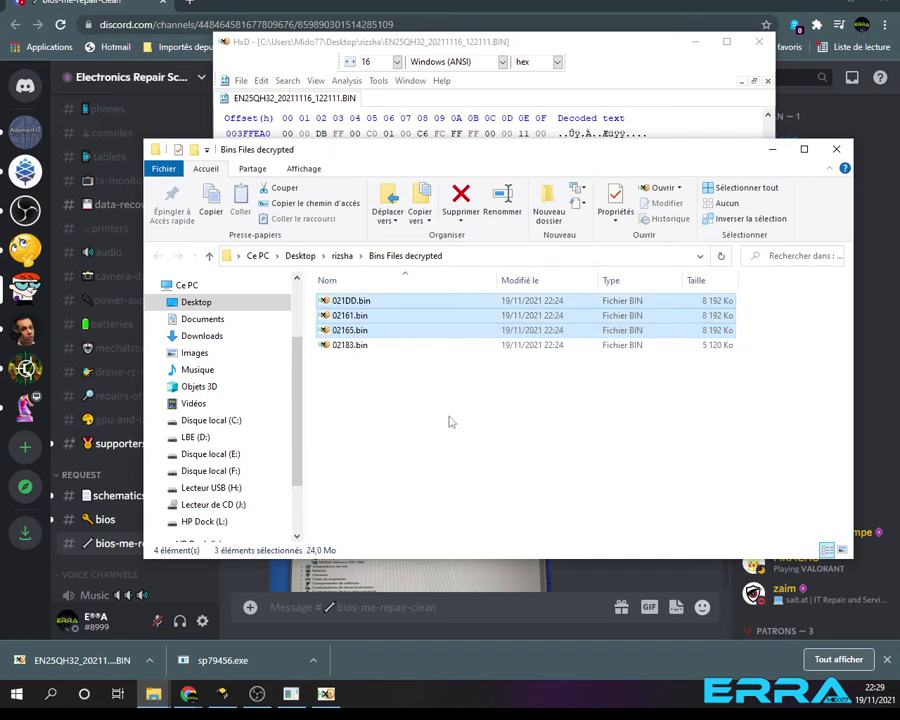
pyautogui.press('Delete')
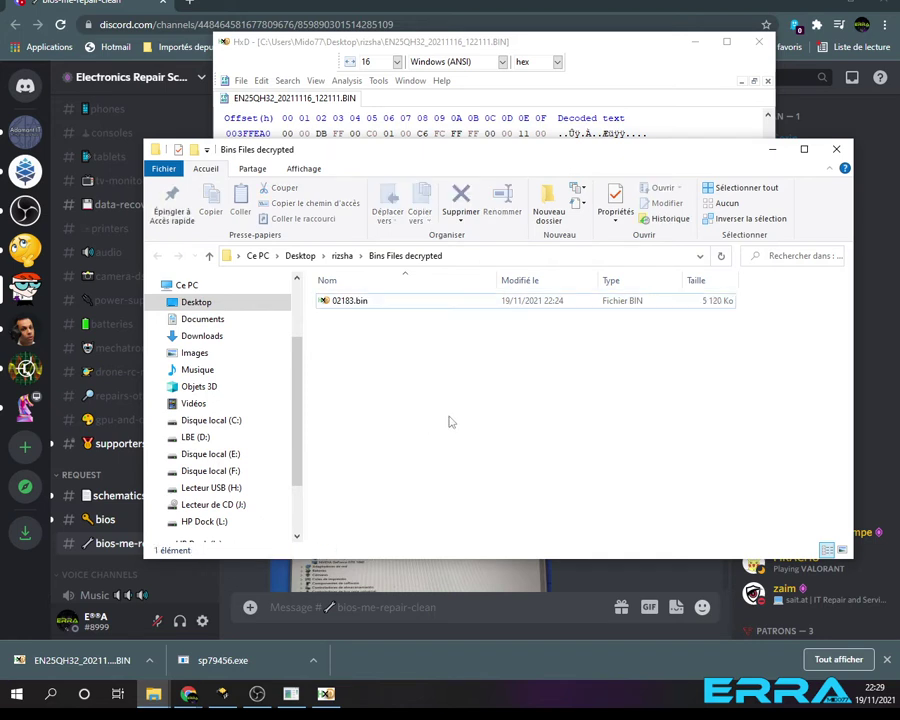
# Open 02183.bin in HxD alongside the dump and bring EN25QH32_20211116_122111.BIN back to the front at its start
pyautogui.click(338, 303)
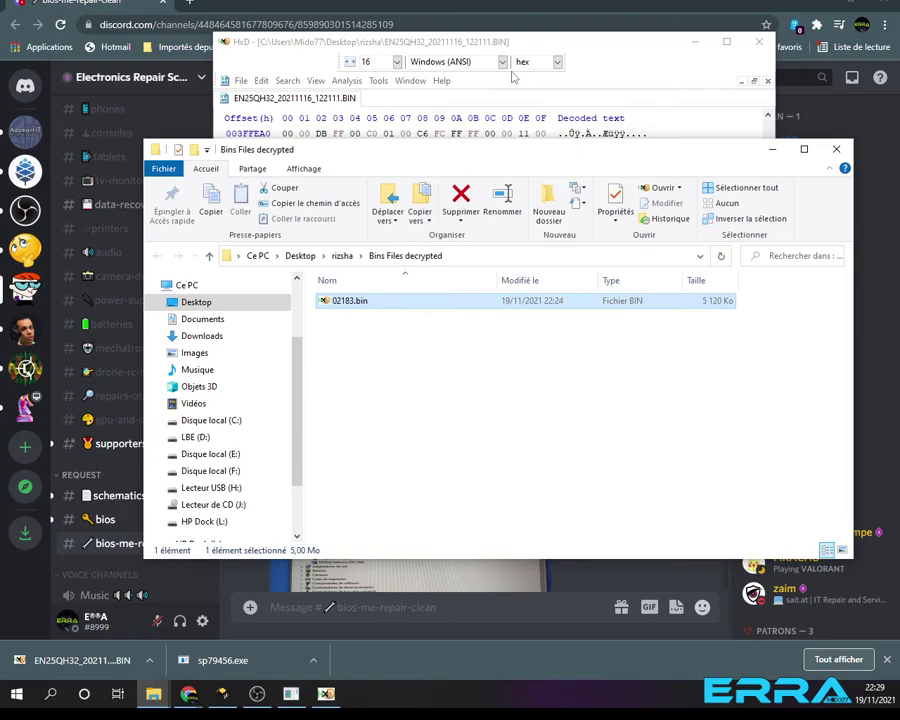
pyautogui.click(436, 41)
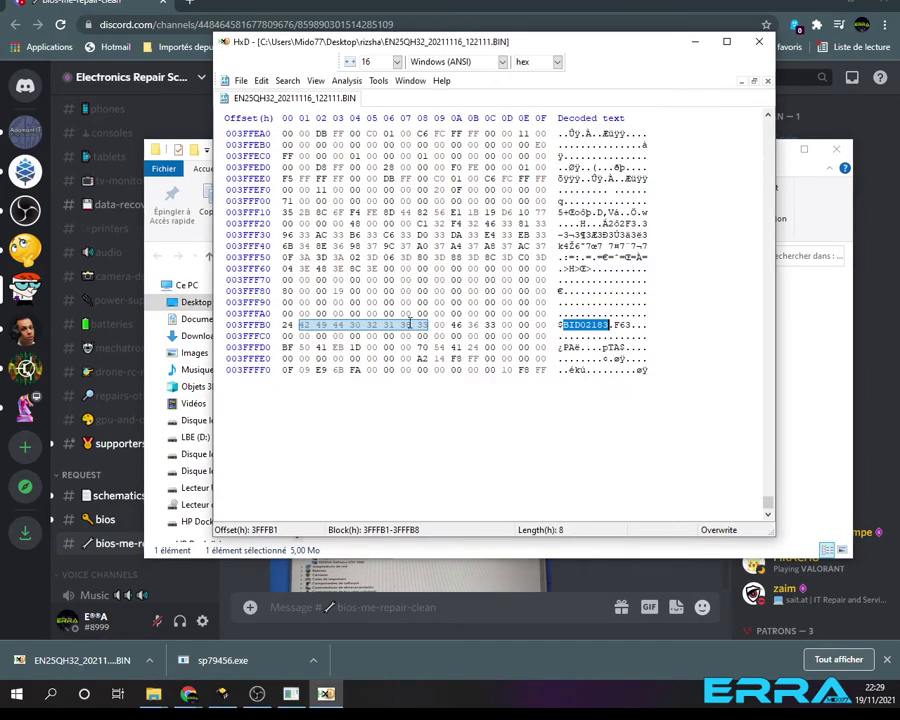
pyautogui.click(402, 410)
pyautogui.moveTo(768, 503); pyautogui.dragTo(768, 120)
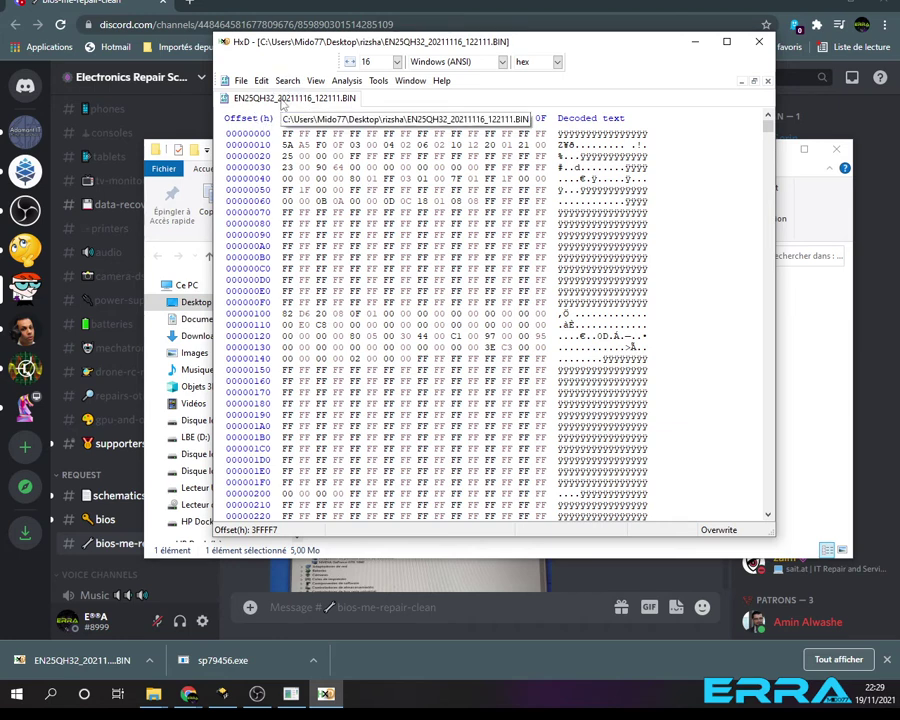
pyautogui.click(821, 372)
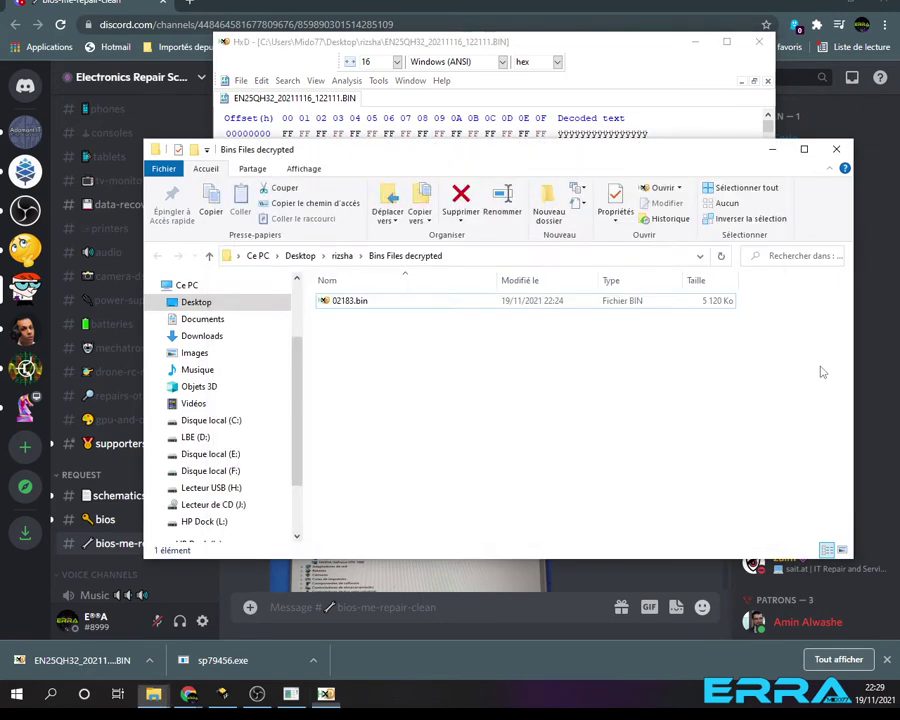
pyautogui.moveTo(338, 307); pyautogui.dragTo(298, 97)
pyautogui.click(298, 97)
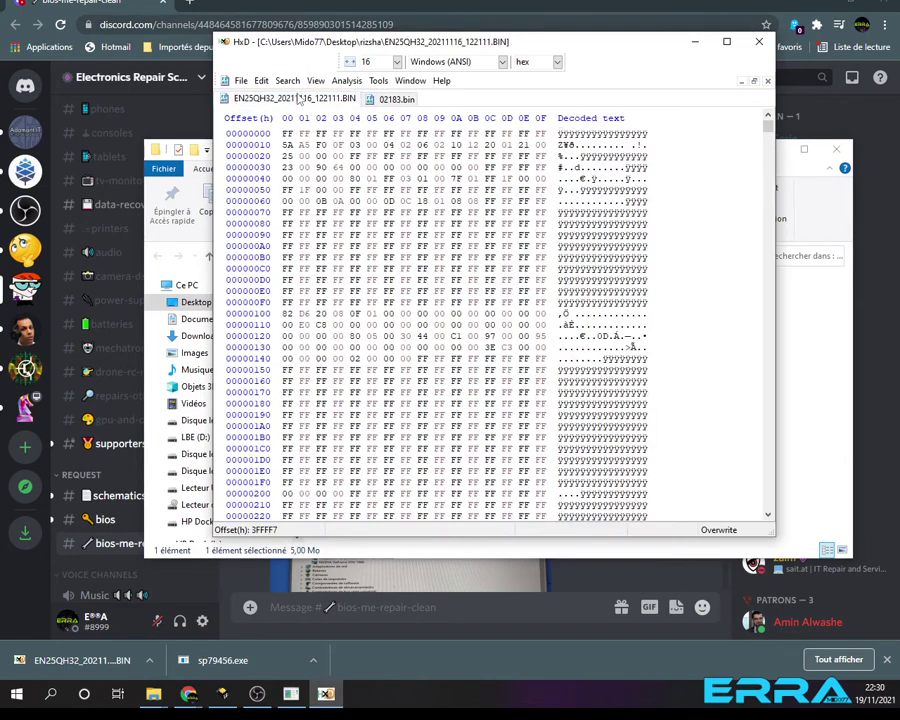
# Compare the start of 02183.bin with the dump's, and copy the dump's first three rows of bytes, offsets 0 to 2F
pyautogui.click(400, 99)
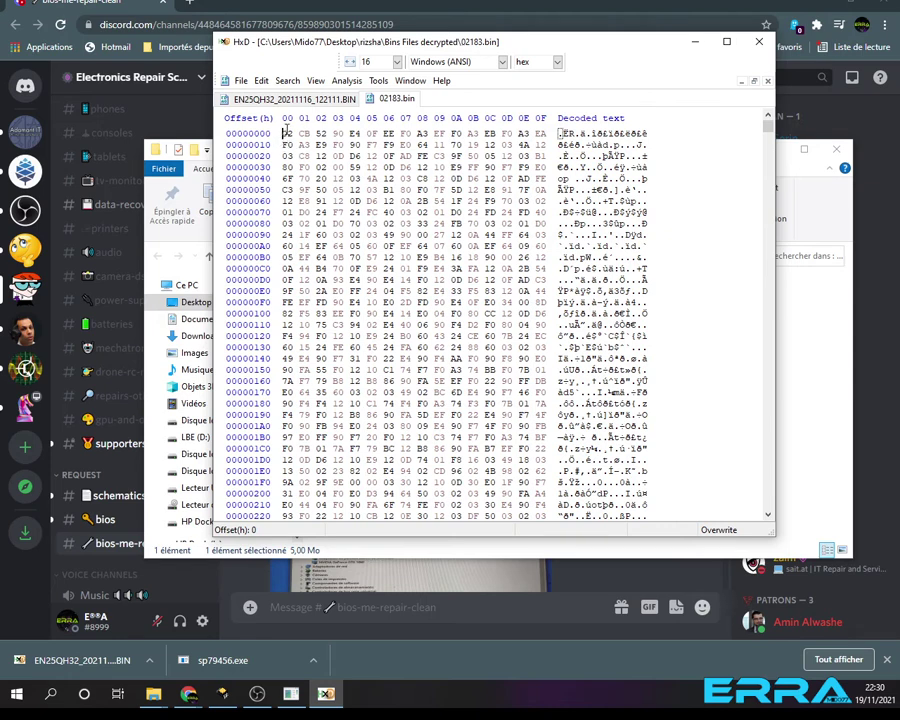
pyautogui.click(294, 98)
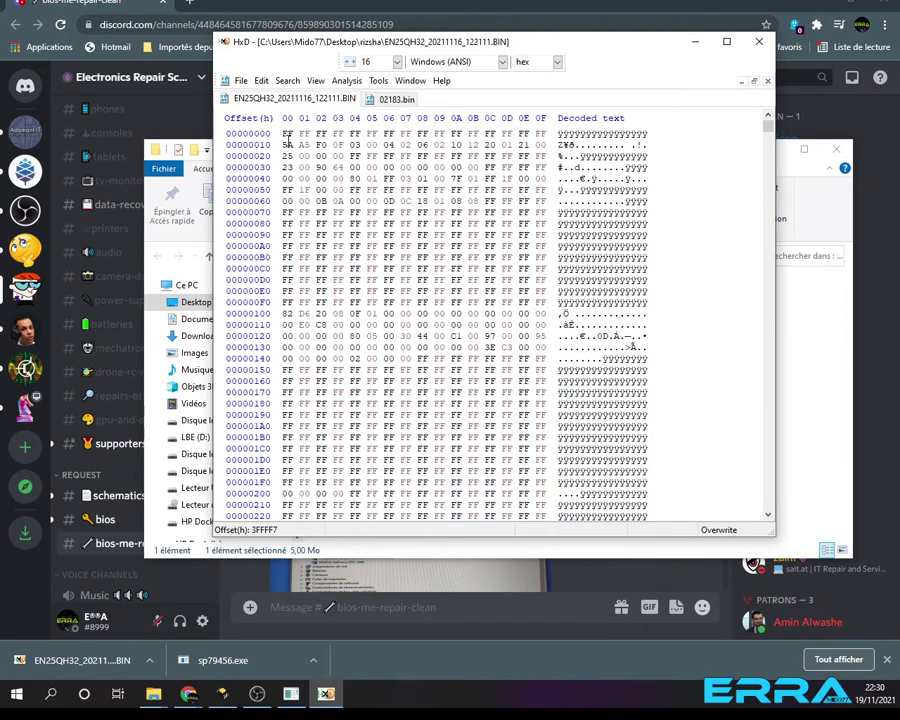
pyautogui.moveTo(287, 133); pyautogui.dragTo(555, 157)
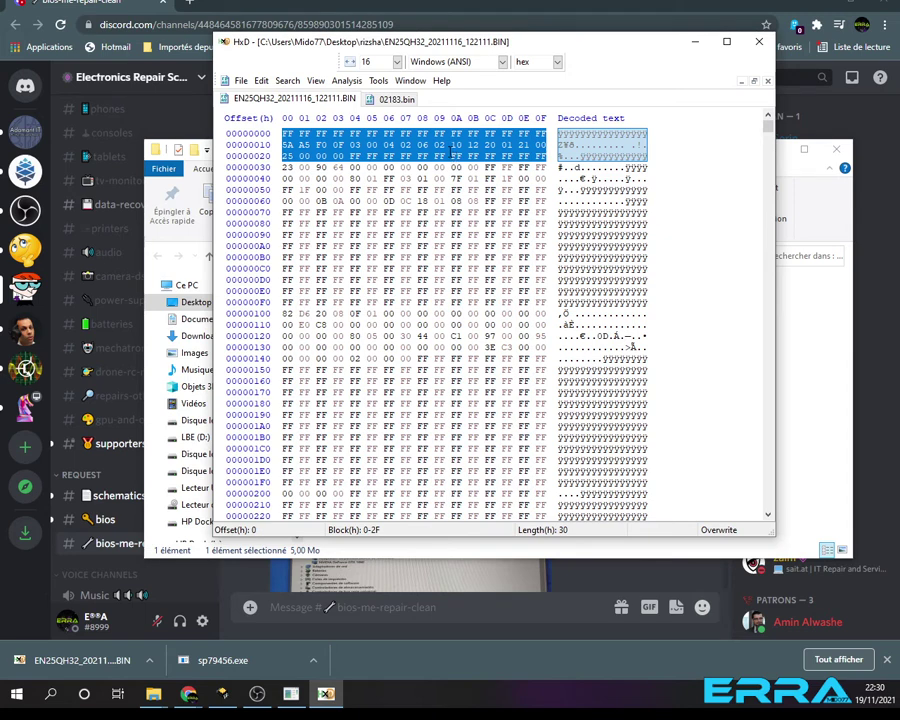
pyautogui.rightClick(437, 145)
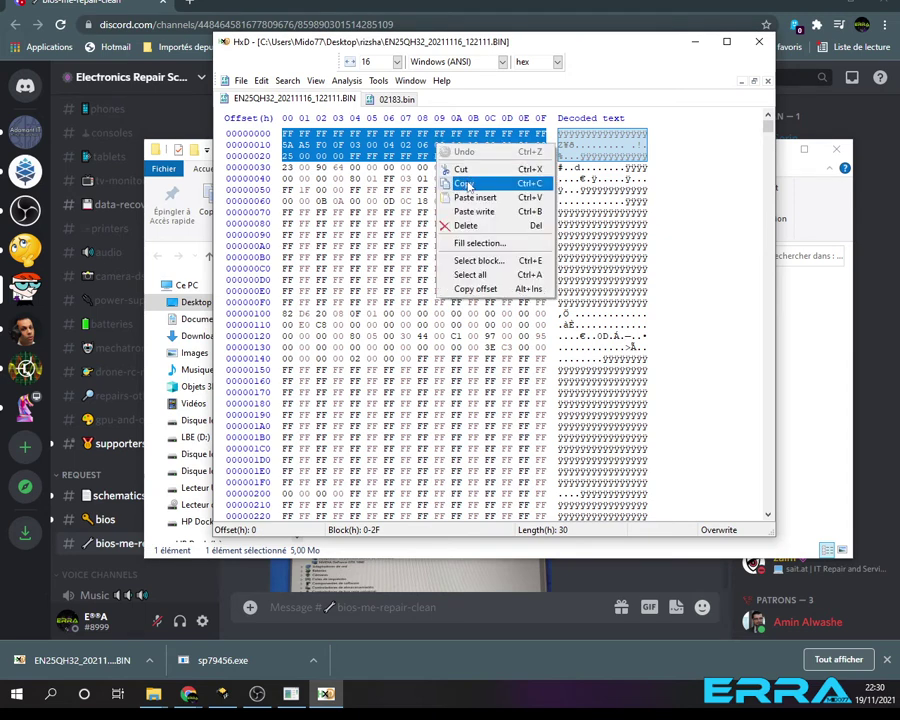
pyautogui.click(465, 185)
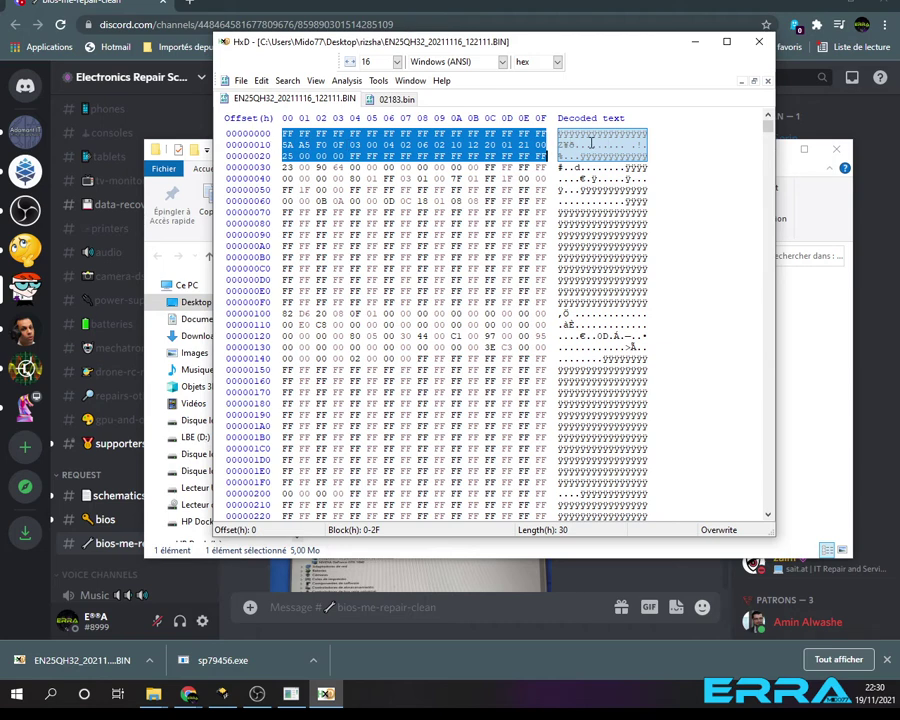
# Search 02183.bin in all directions for the copied header bytes as hex values
pyautogui.click(395, 100)
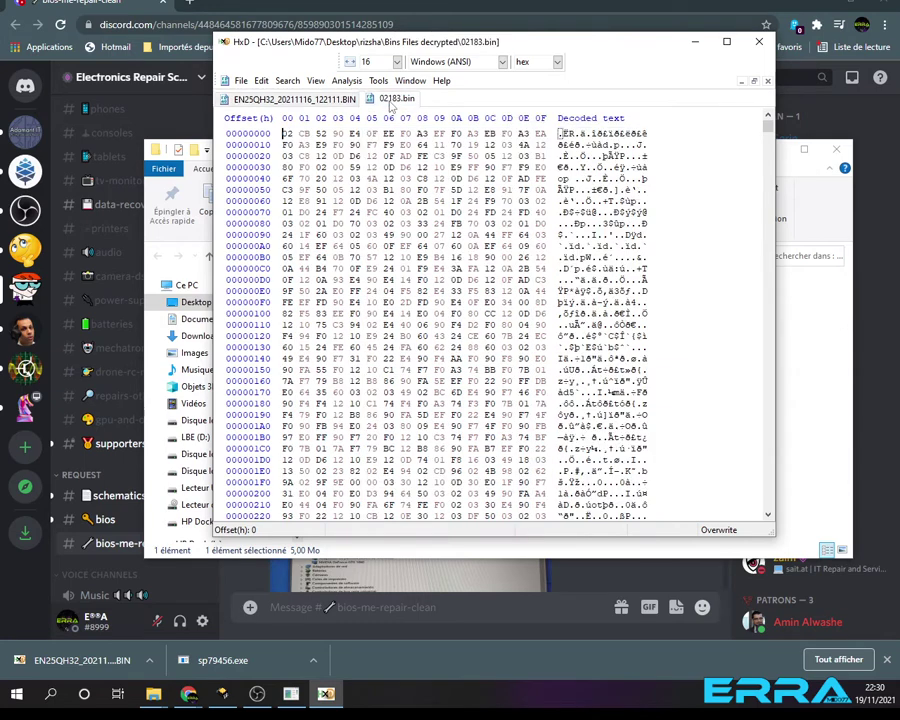
pyautogui.click(287, 80)
pyautogui.click(277, 98)
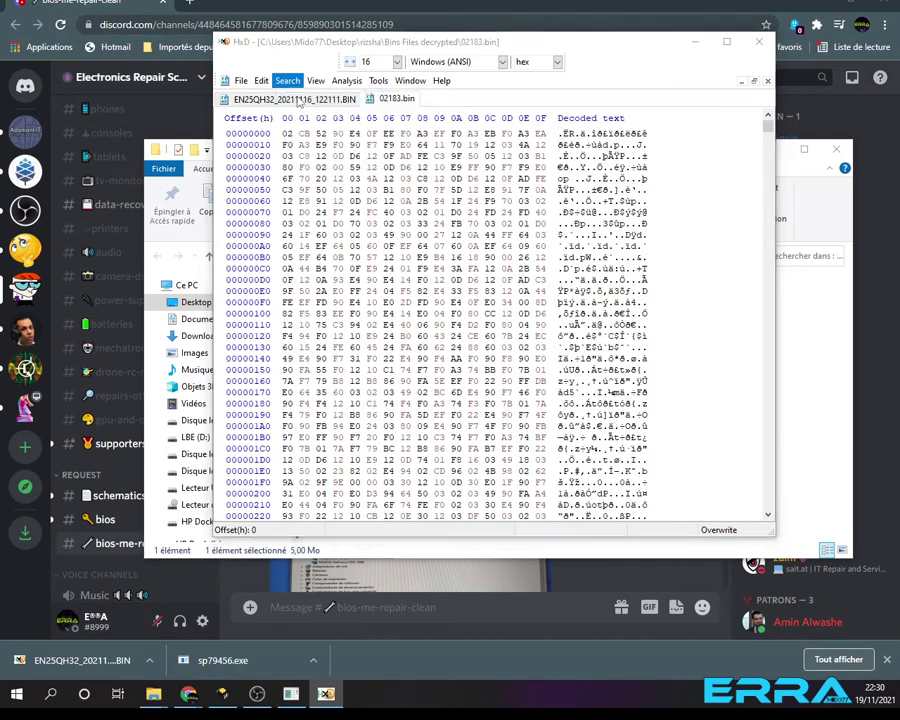
pyautogui.click(432, 215)
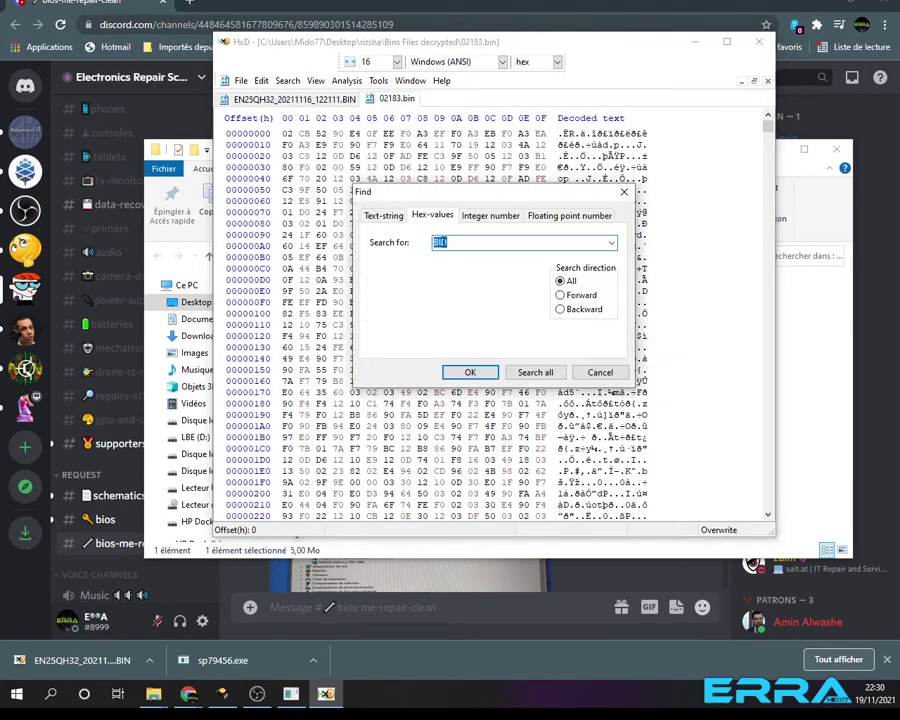
pyautogui.rightClick(441, 243)
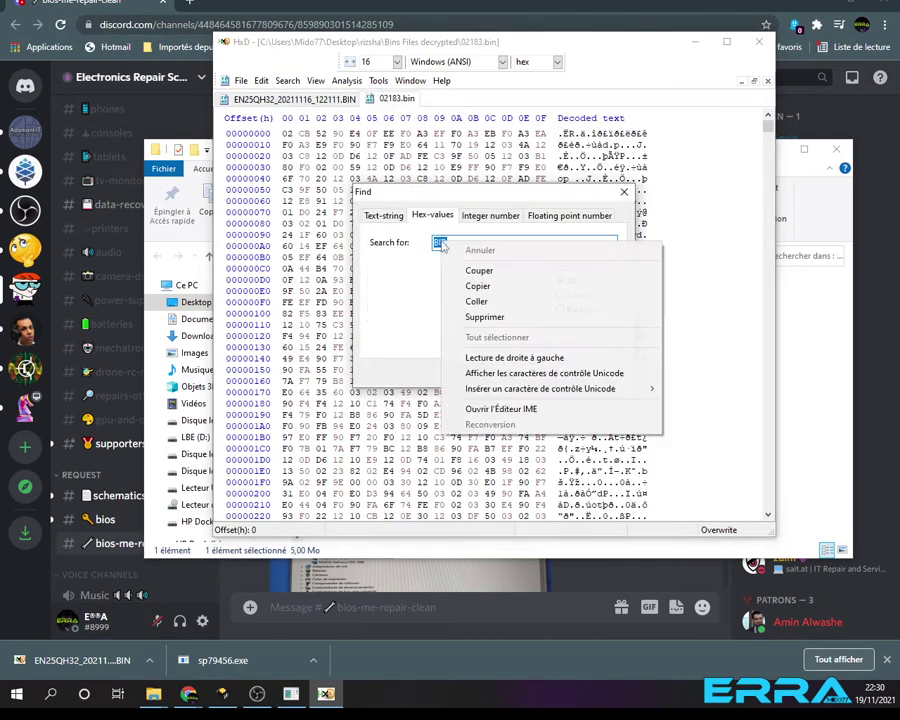
pyautogui.click(476, 302)
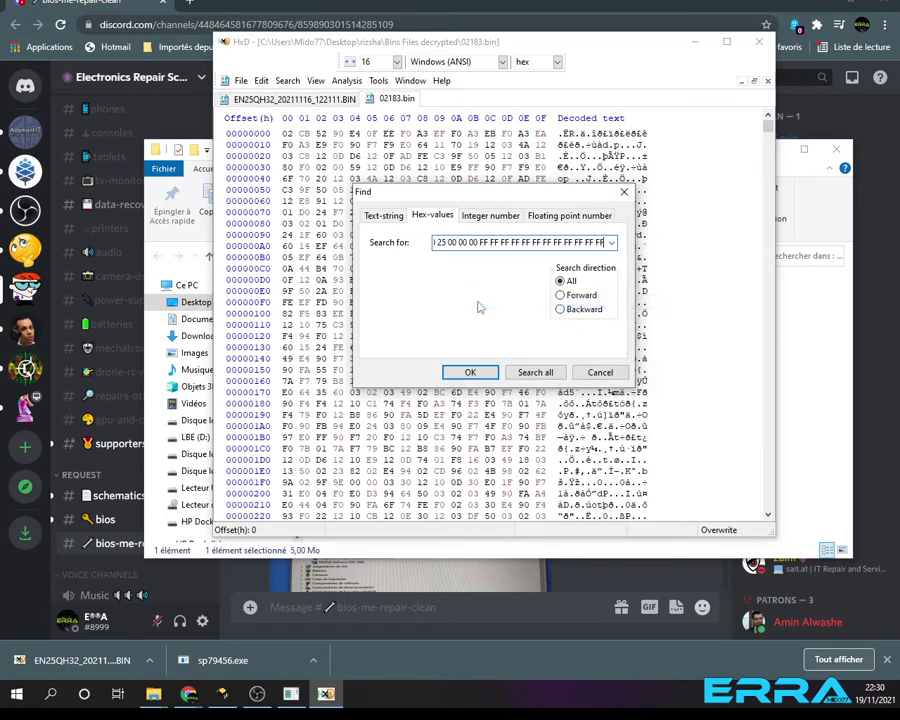
pyautogui.click(468, 372)
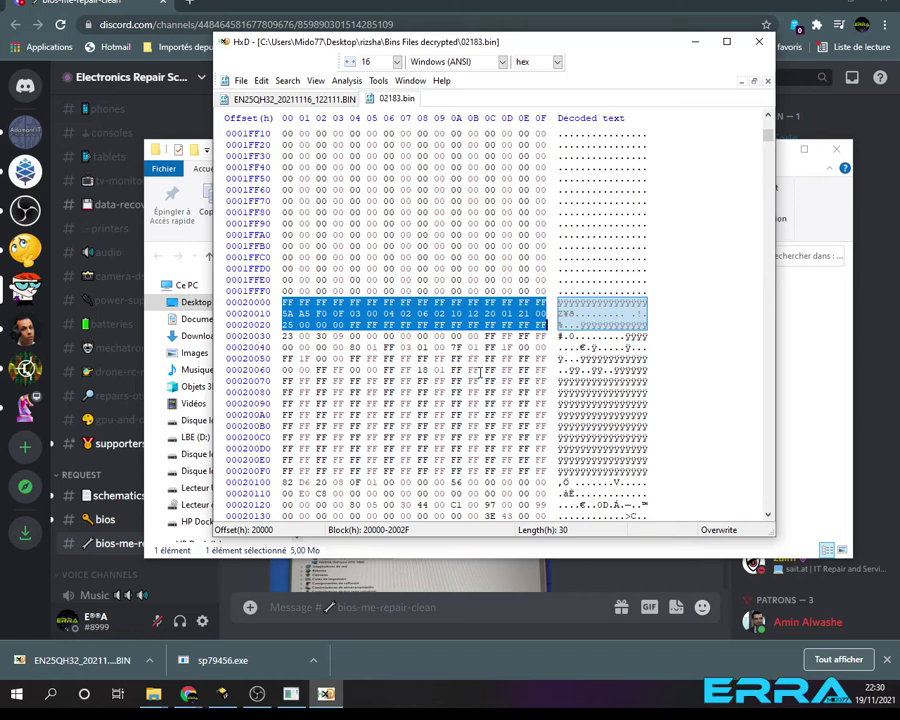
# Check 02183.bin for further occurrences of the header bytes and return to the first match
pyautogui.press('F3')
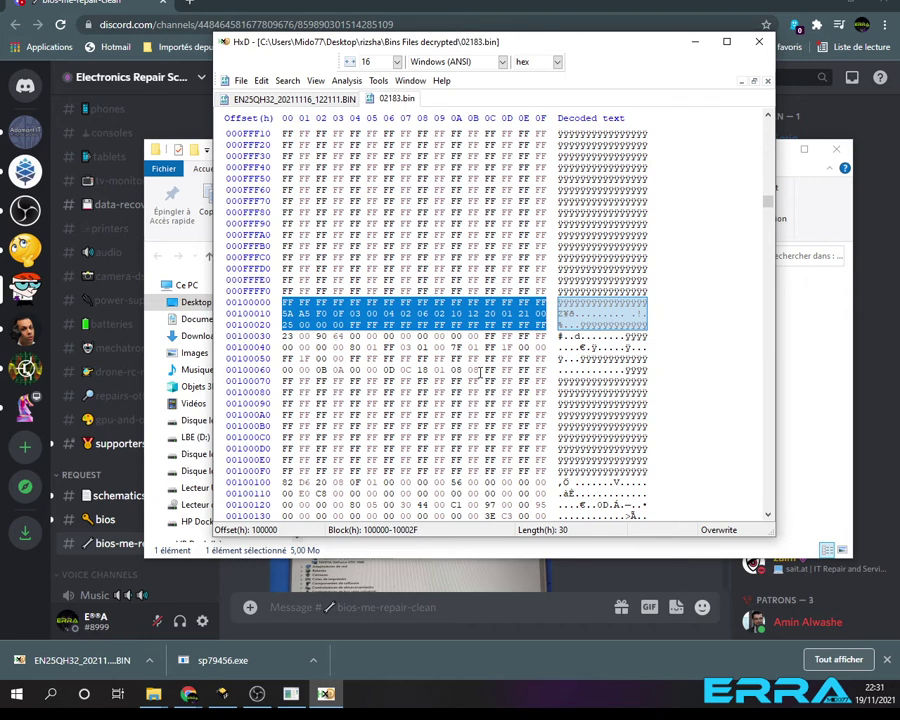
pyautogui.press('F3')
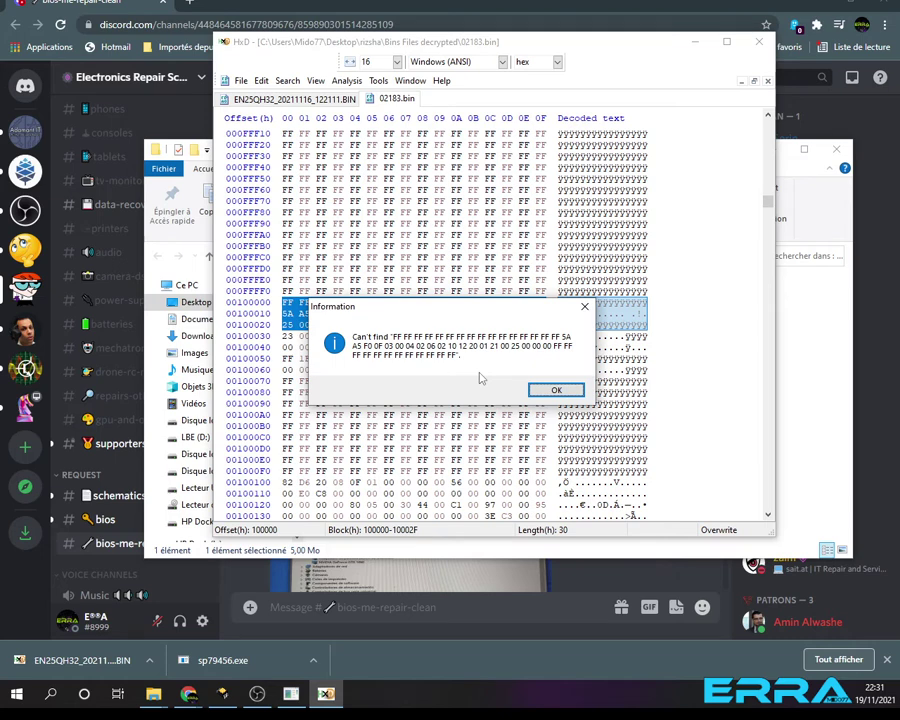
pyautogui.click(553, 390)
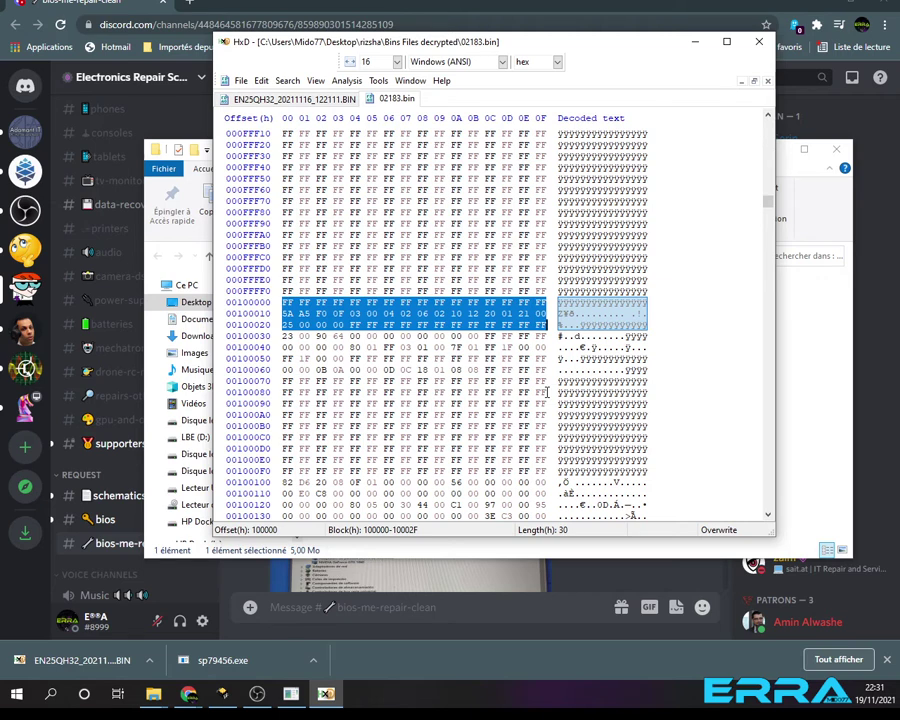
pyautogui.press('F3')
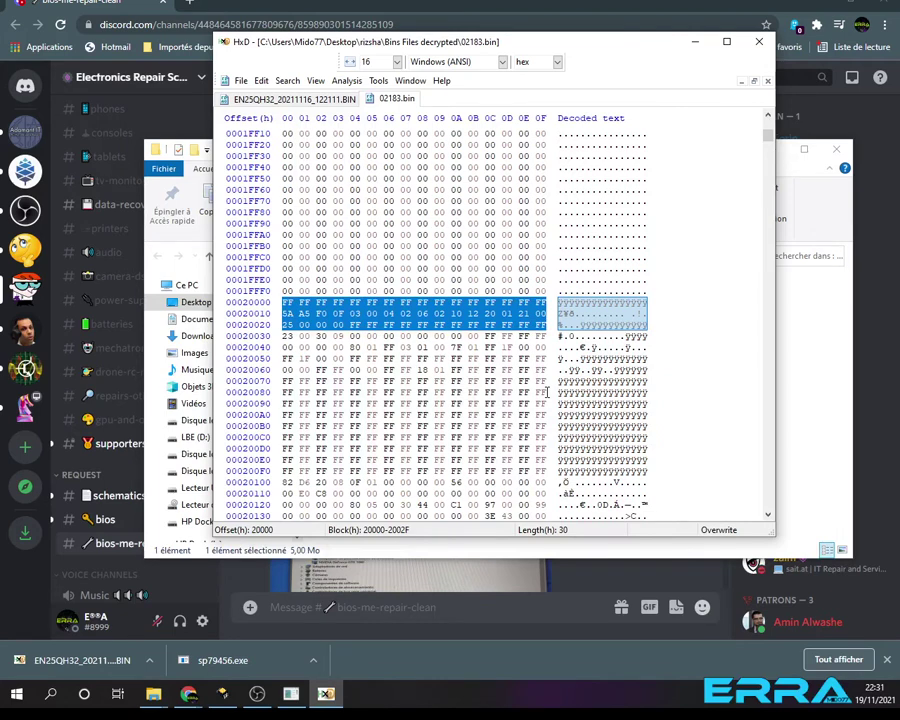
# Examine the bytes that follow the first and second header matches in 02183.bin
pyautogui.scroll(-8, 644, 381)
pyautogui.scroll(-20, 644, 381)
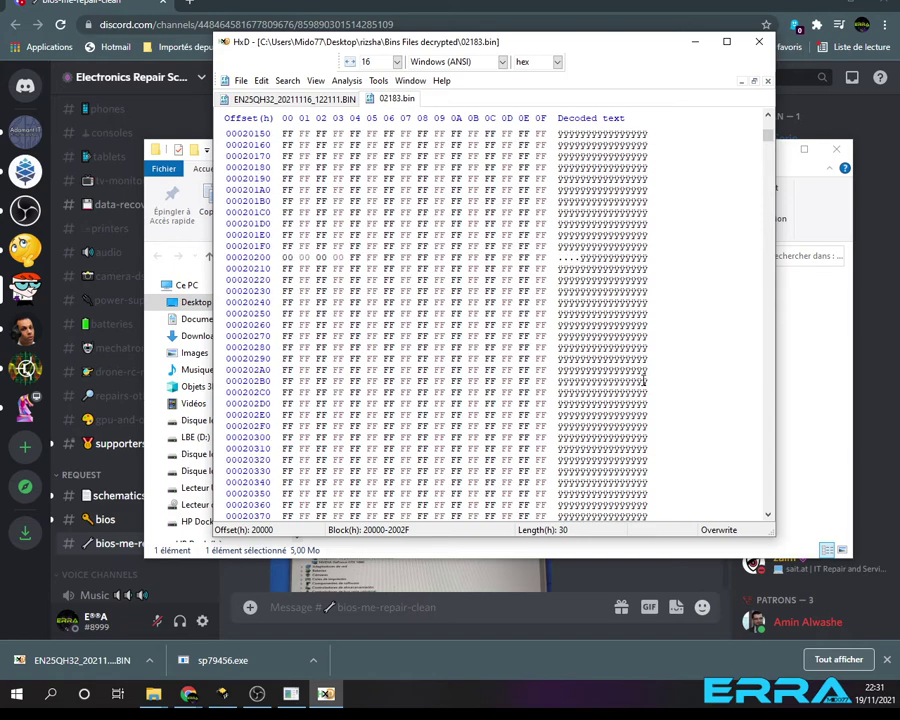
pyautogui.scroll(-20, 641, 401)
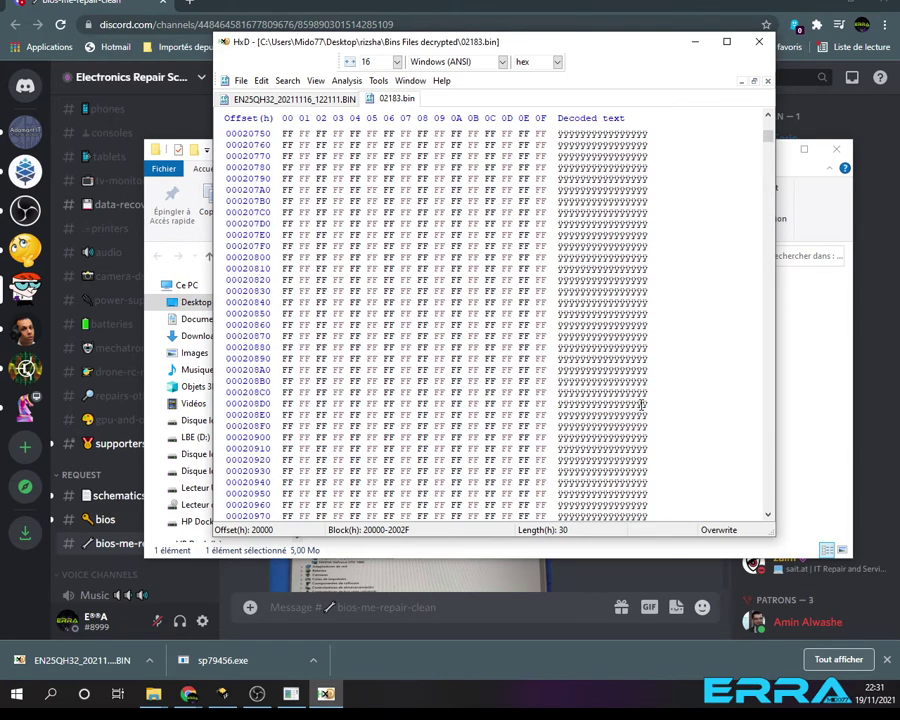
pyautogui.press('F3')
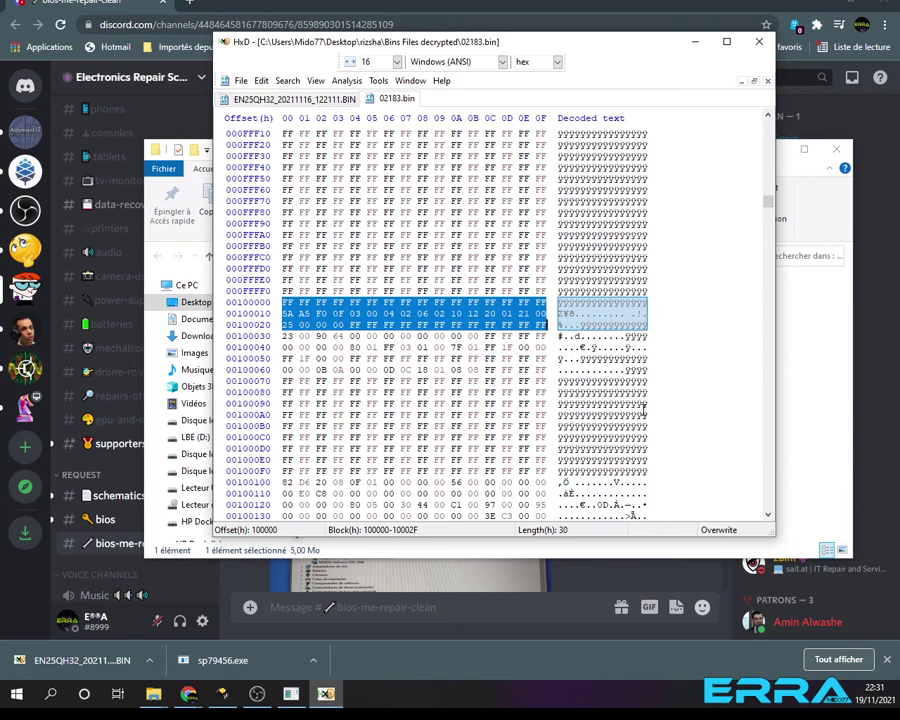
pyautogui.scroll(-17, 543, 372)
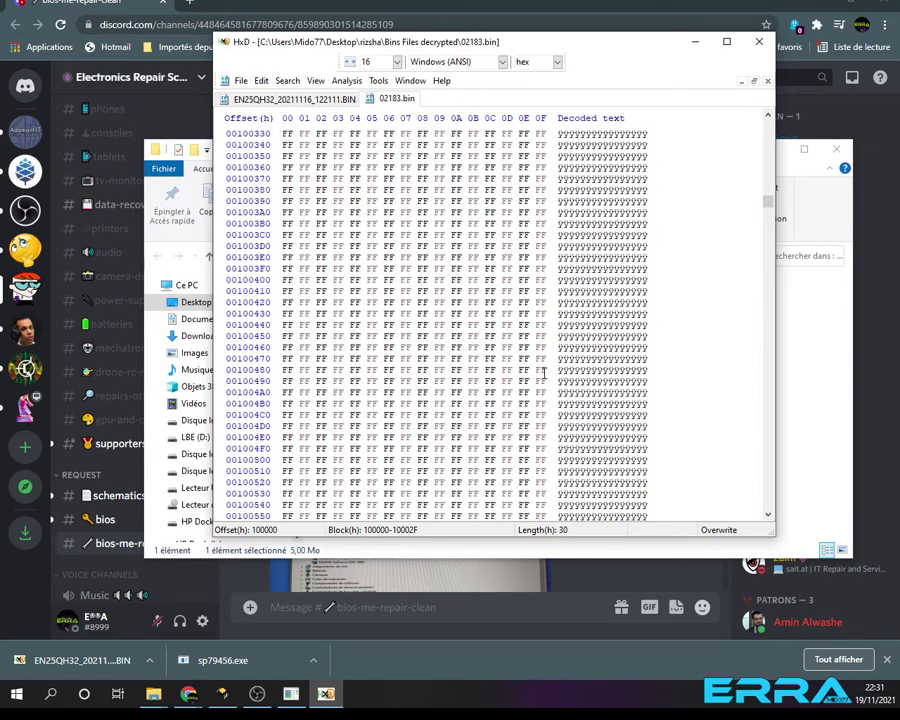
pyautogui.scroll(-1, 543, 372)
pyautogui.scroll(19, 543, 372)
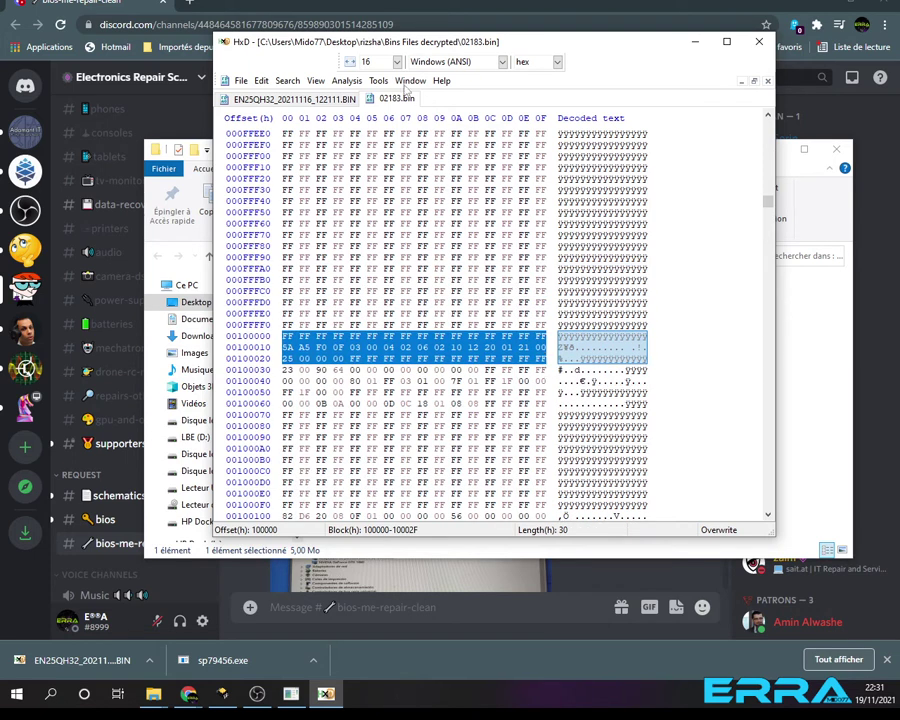
# Search EN25QH32_20211116_122111.BIN for another occurrence of the same header hex values
pyautogui.click(296, 99)
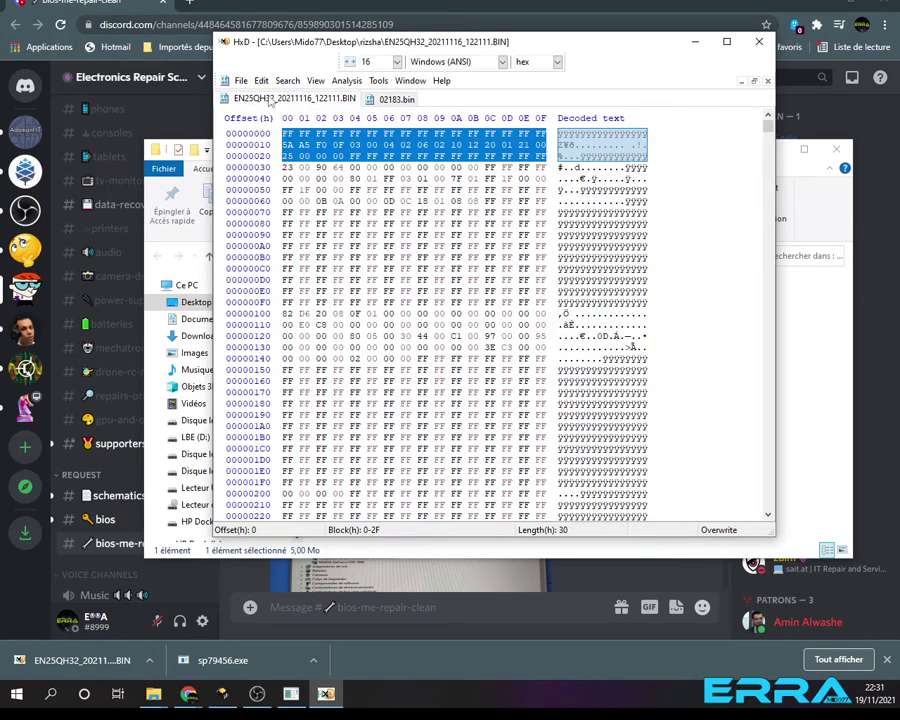
pyautogui.click(287, 82)
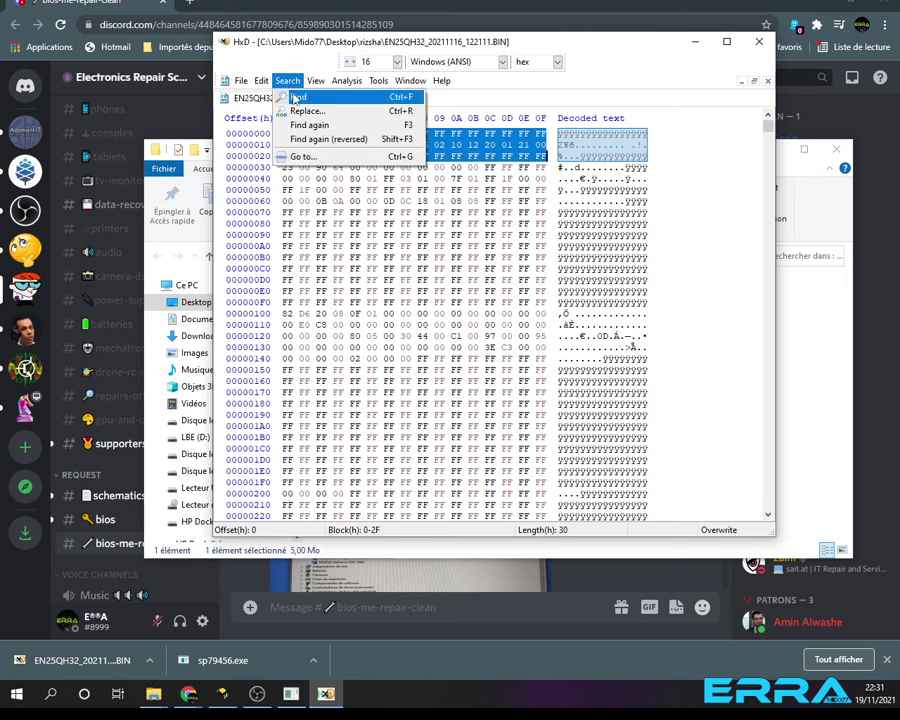
pyautogui.click(297, 97)
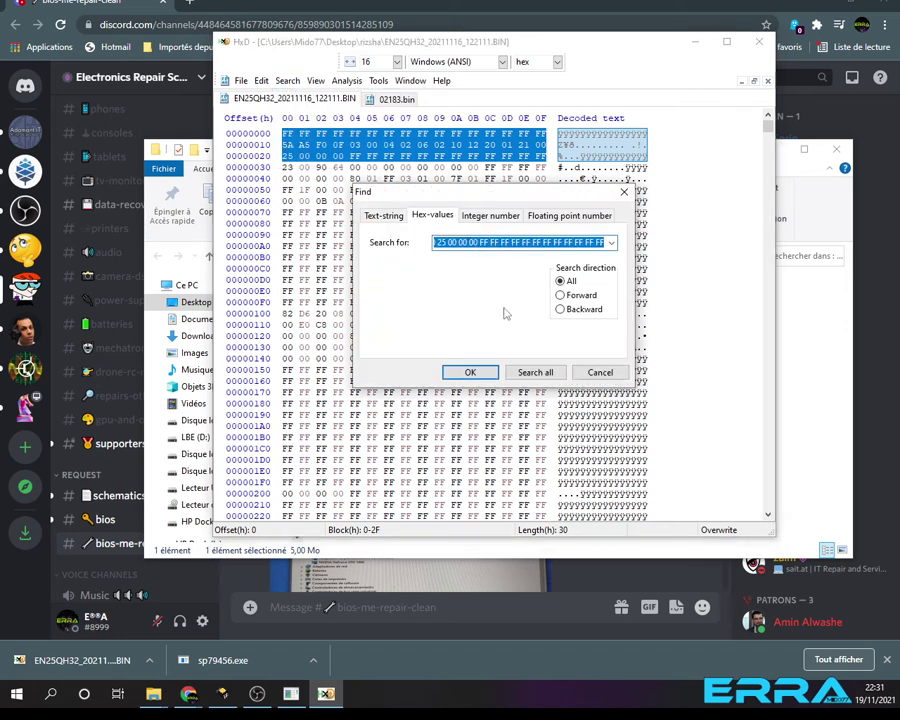
pyautogui.click(472, 373)
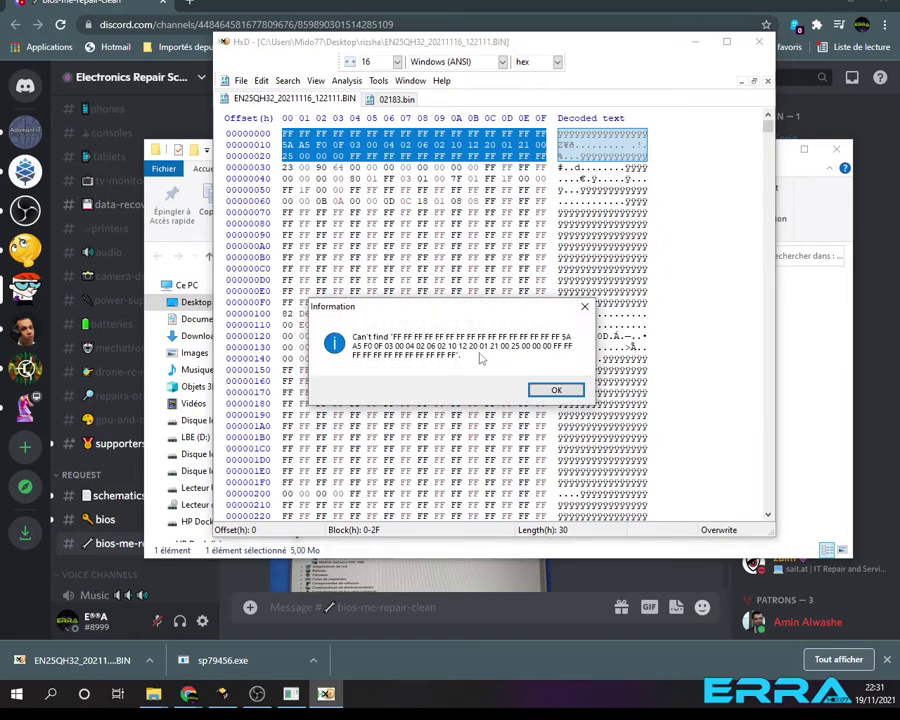
pyautogui.click(556, 389)
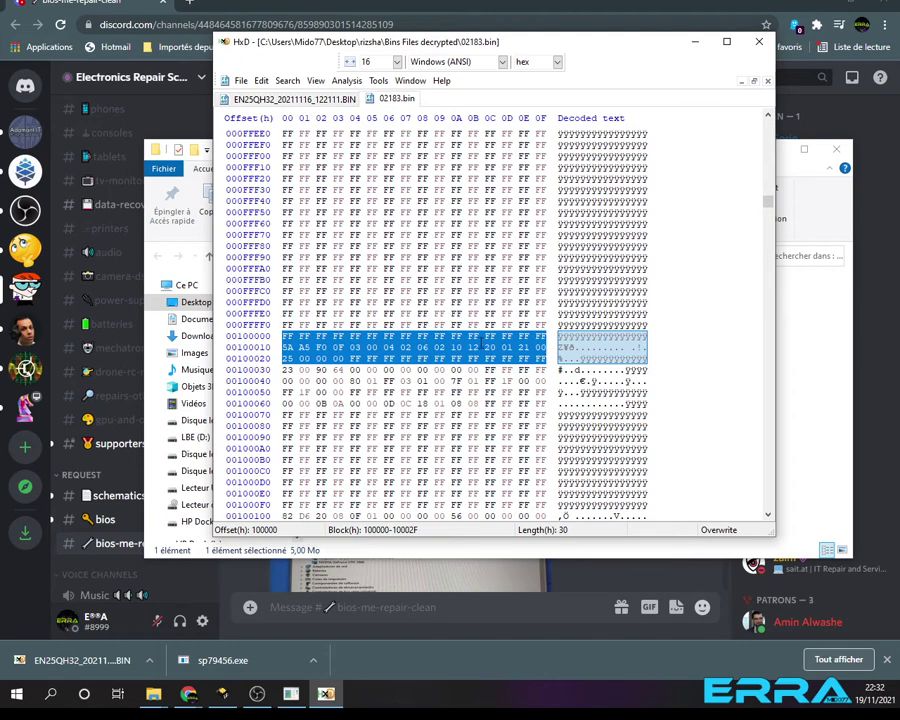
# Inspect the bytes around the second header match in 02183.bin, recheck for later matches, and go back to the first one
pyautogui.scroll(-2, 482, 346)
pyautogui.scroll(3, 482, 346)
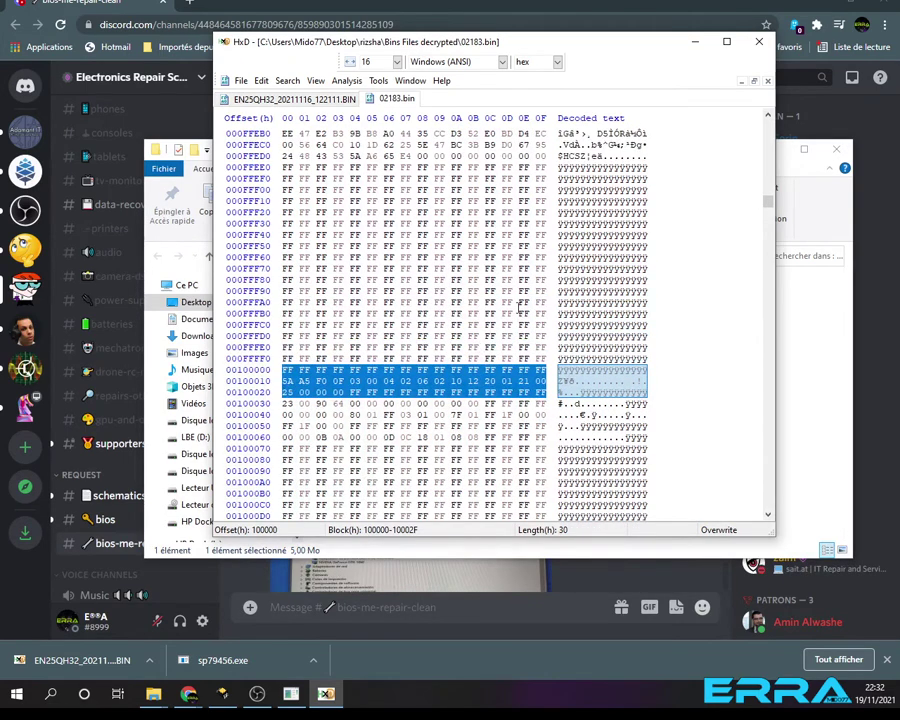
pyautogui.scroll(3, 527, 298)
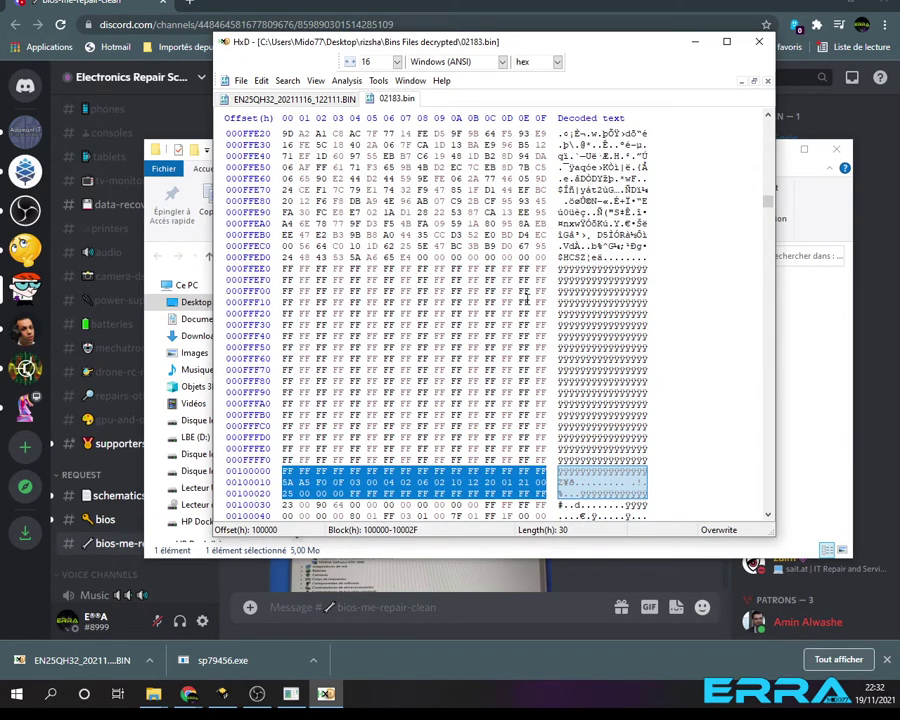
pyautogui.scroll(-4, 528, 300)
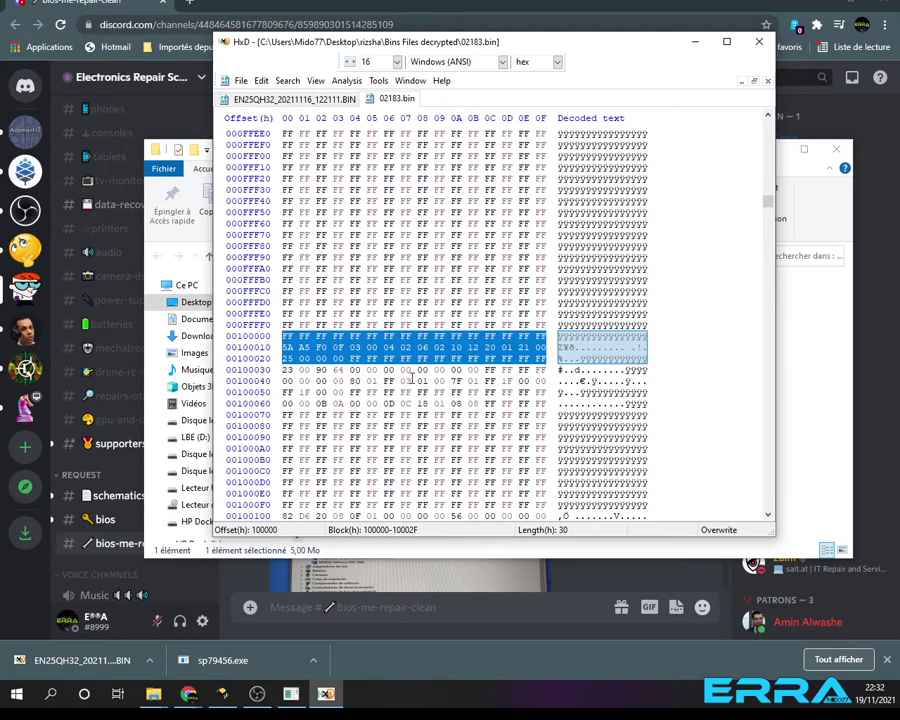
pyautogui.press('F3')
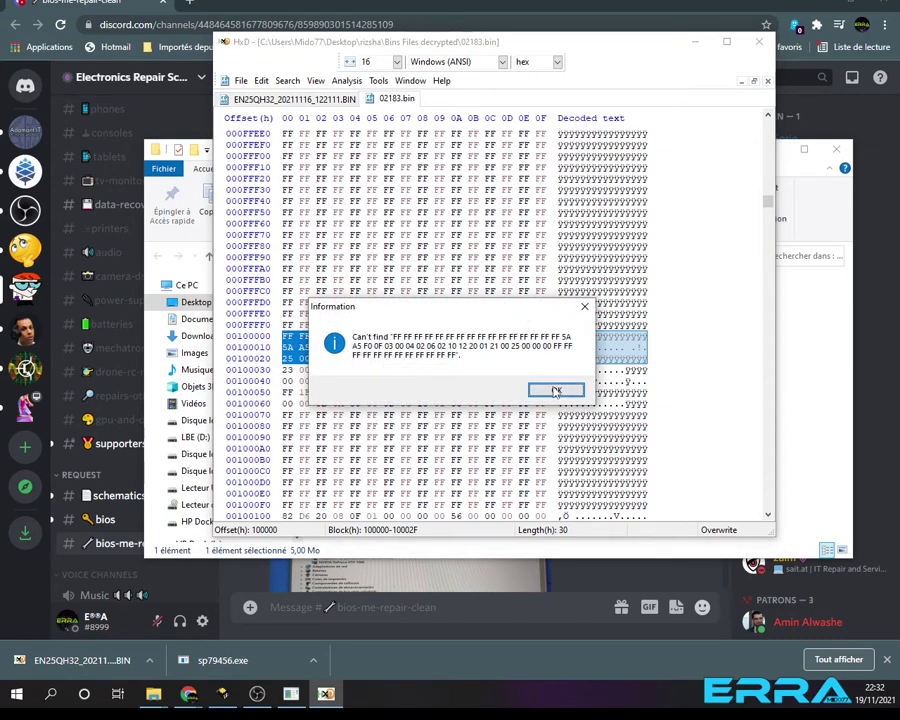
pyautogui.click(556, 390)
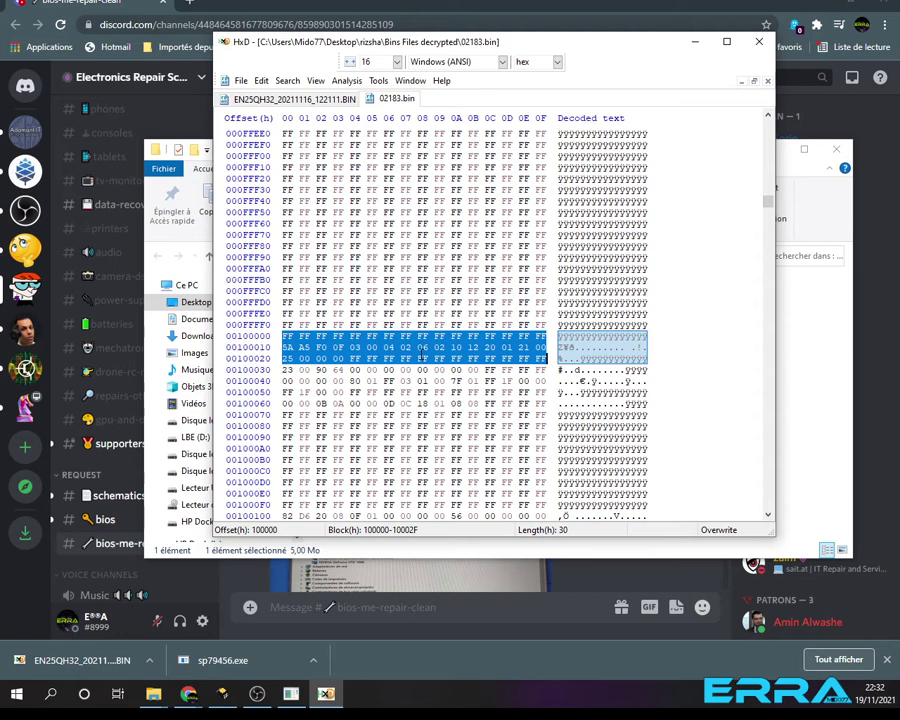
pyautogui.hotkey('shift', 'F3')
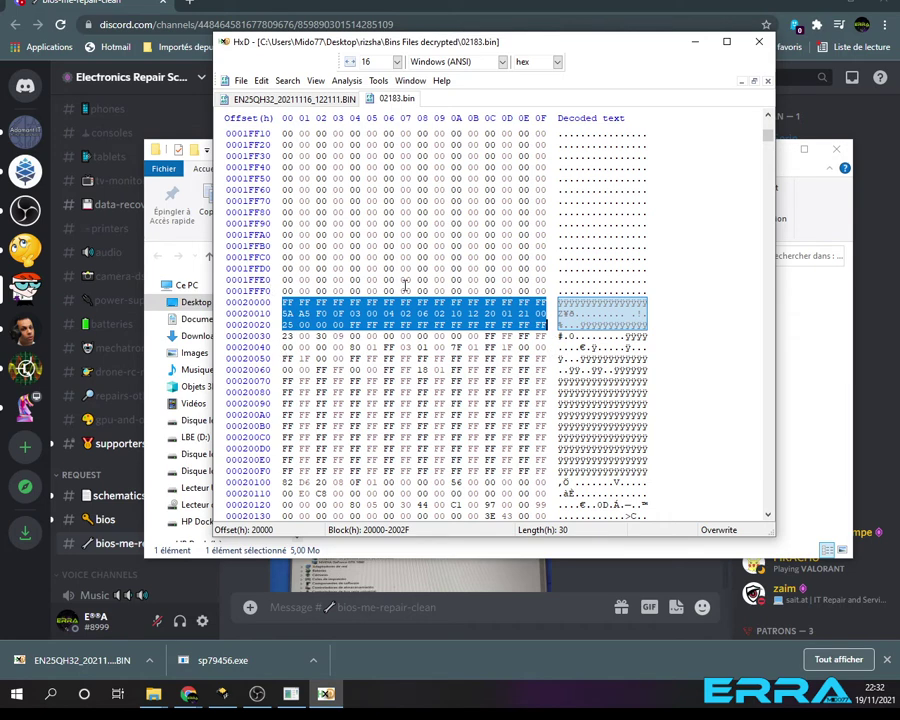
# Compare the dump's header with the matches in 02183.bin, and place the cursor at the start of the second match, offset 100000
pyautogui.click(295, 100)
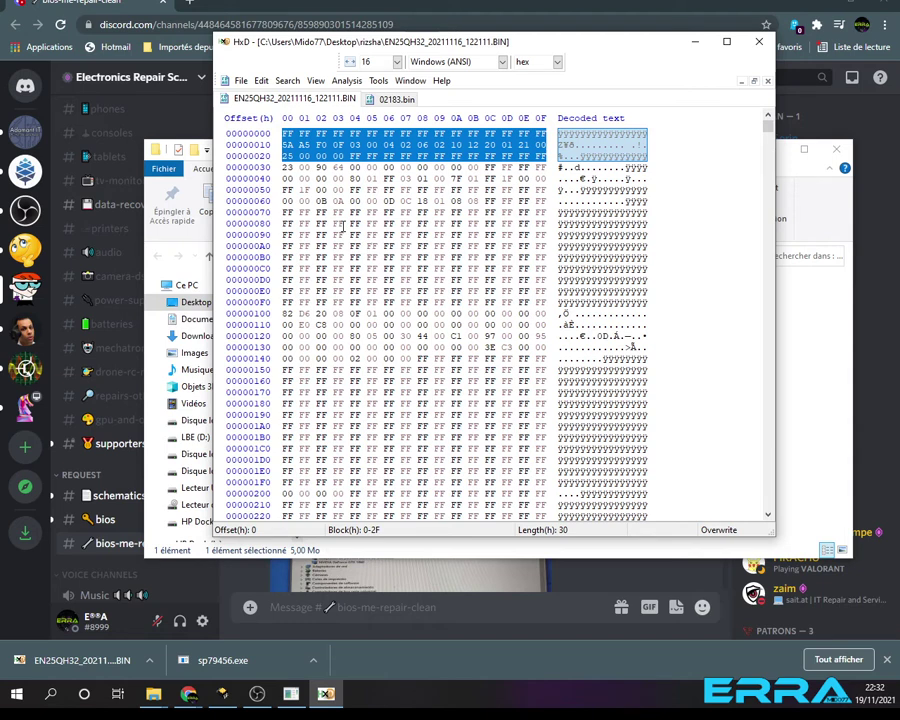
pyautogui.click(390, 98)
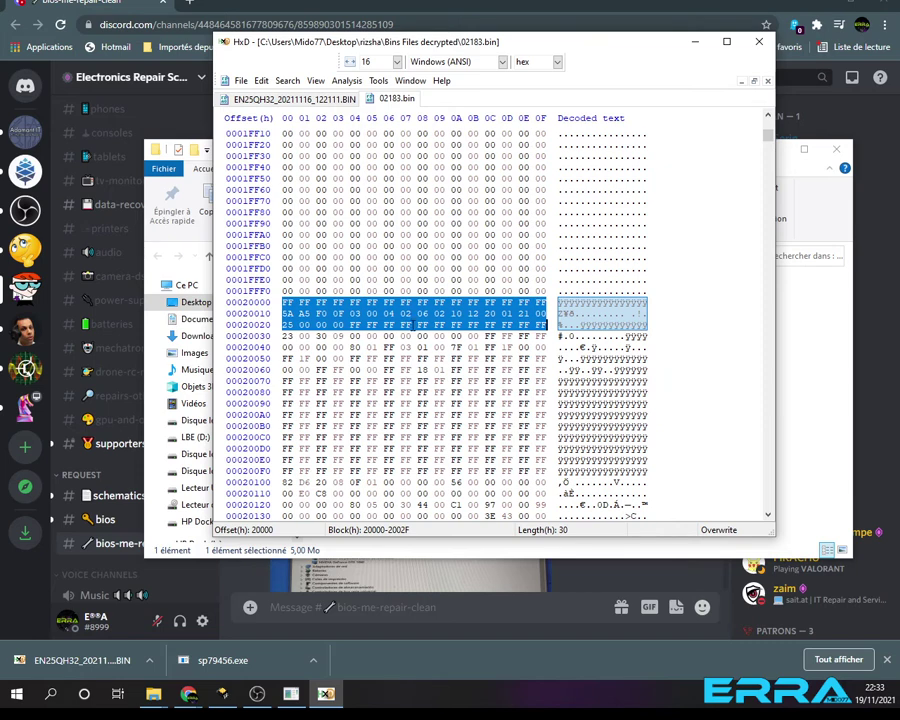
pyautogui.press('F3')
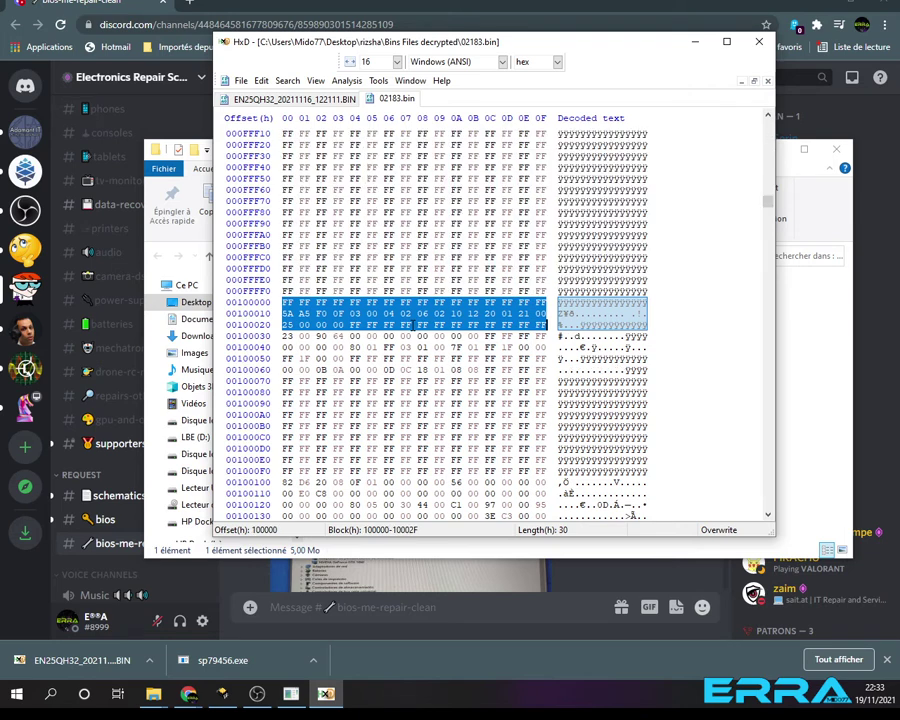
pyautogui.click(285, 301)
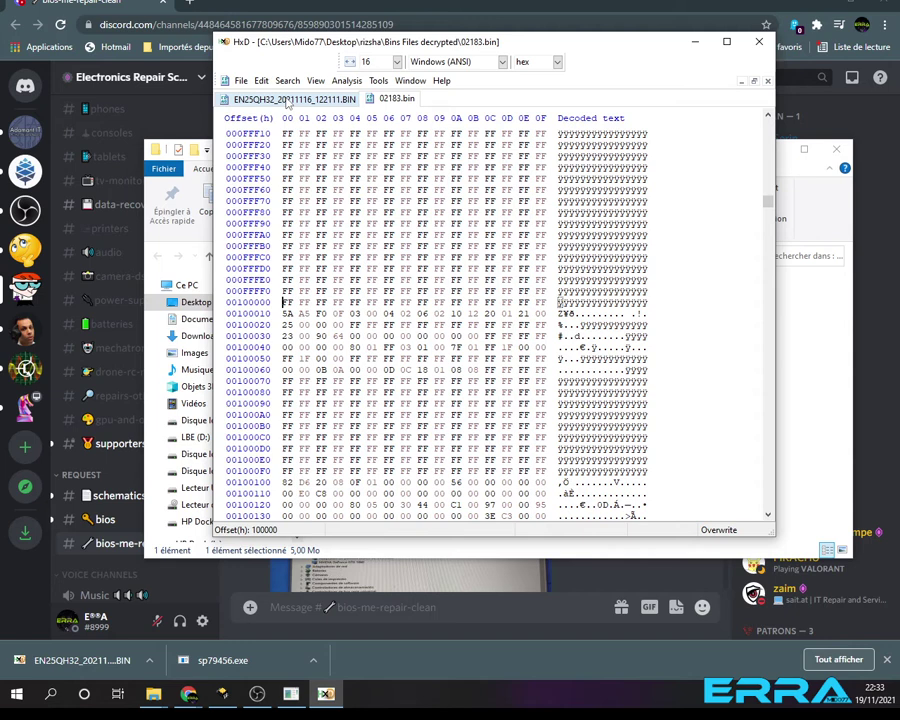
# Check the total length of the dump EN25QH32_20211116_122111.BIN by selecting all its bytes, and return to 02183.bin
pyautogui.click(287, 100)
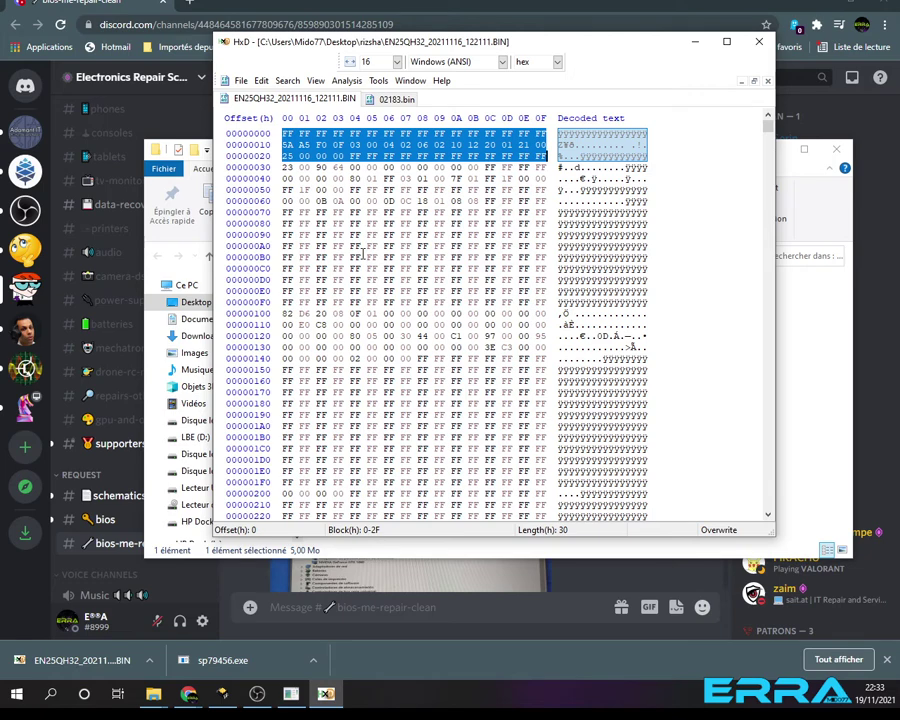
pyautogui.hotkey('ctrl', 'a')
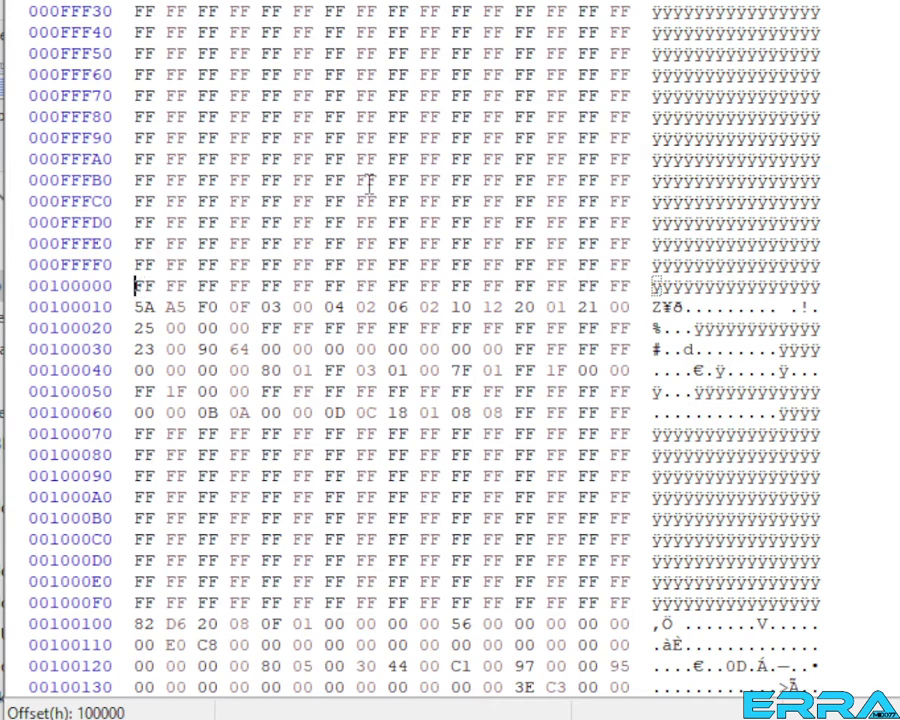
pyautogui.click(142, 0)
# Search 02183.bin for the dump's header hex values and place the cursor at the start of the second match, offset 100000
pyautogui.hotkey('ctrl', 'f')
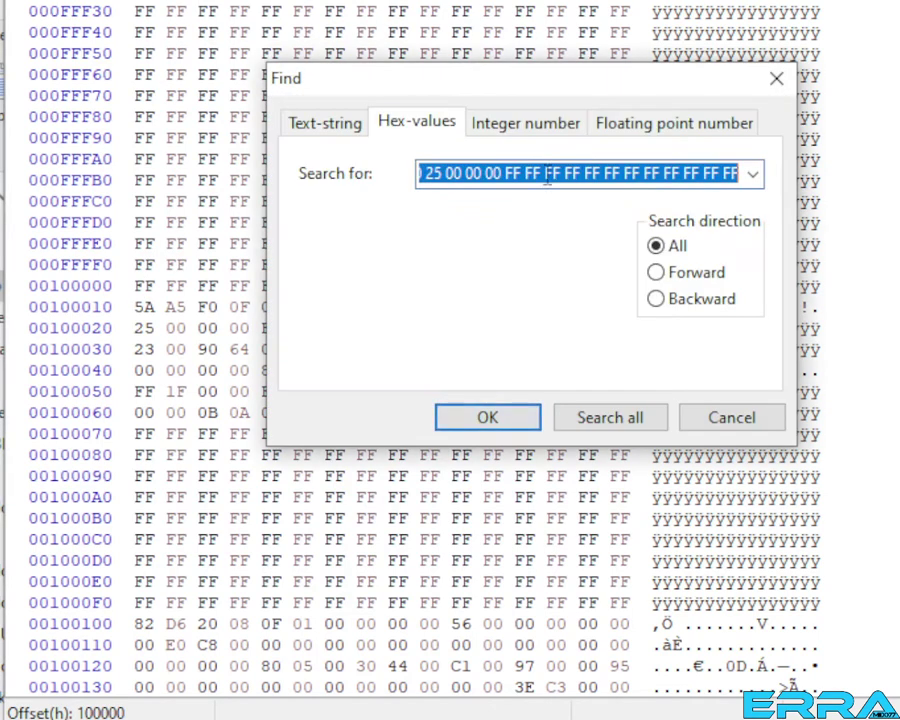
pyautogui.click(484, 414)
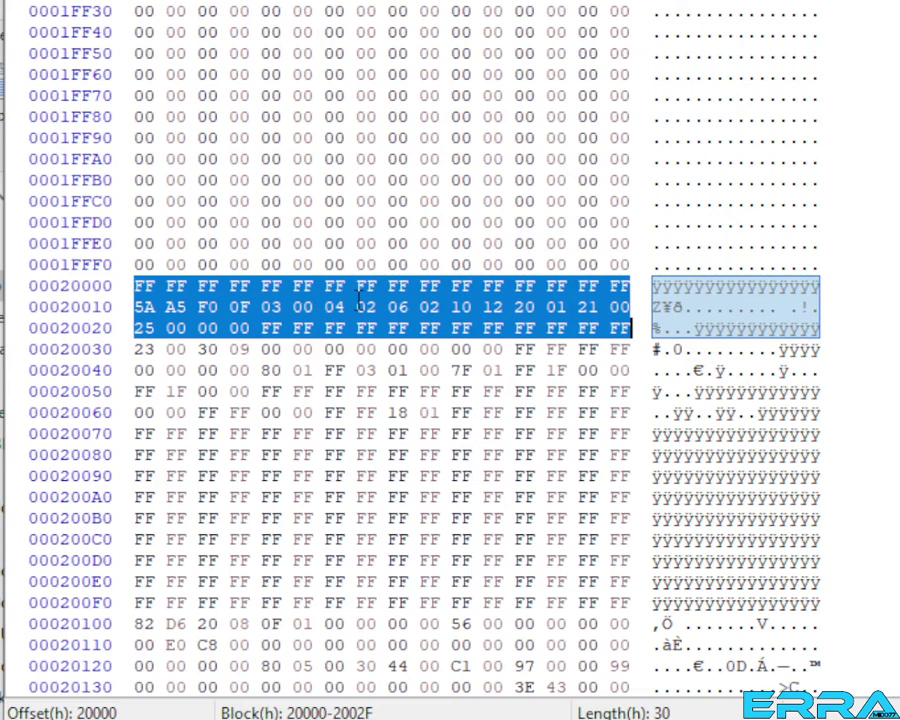
pyautogui.press('F3')
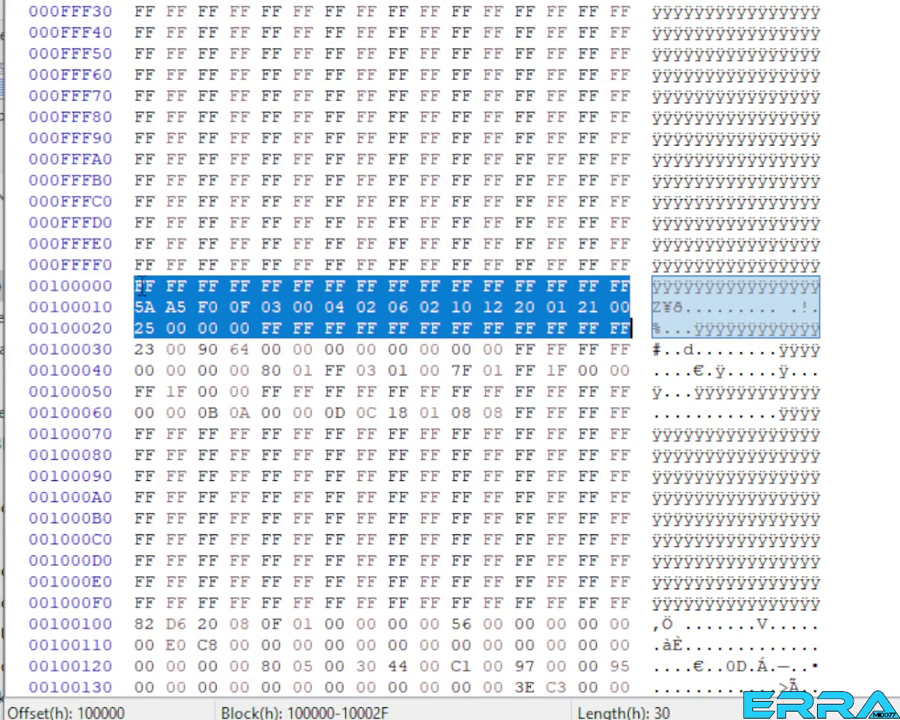
pyautogui.click(139, 285)
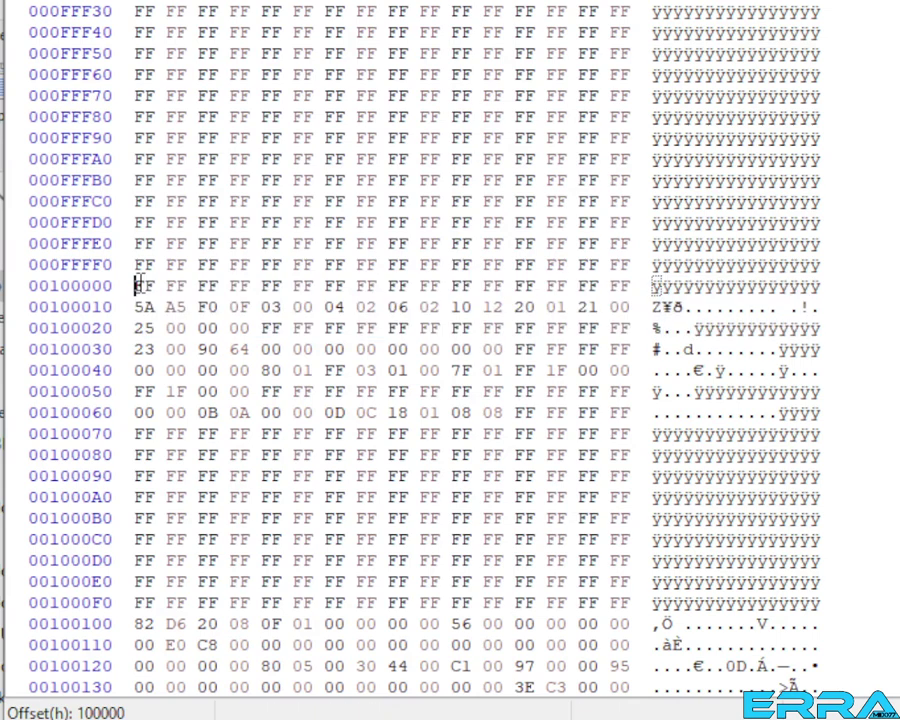
# Select a block in 02183.bin starting at offset 100000 with a hexadecimal length of 400000, and check where it ends
pyautogui.rightClick(139, 286)
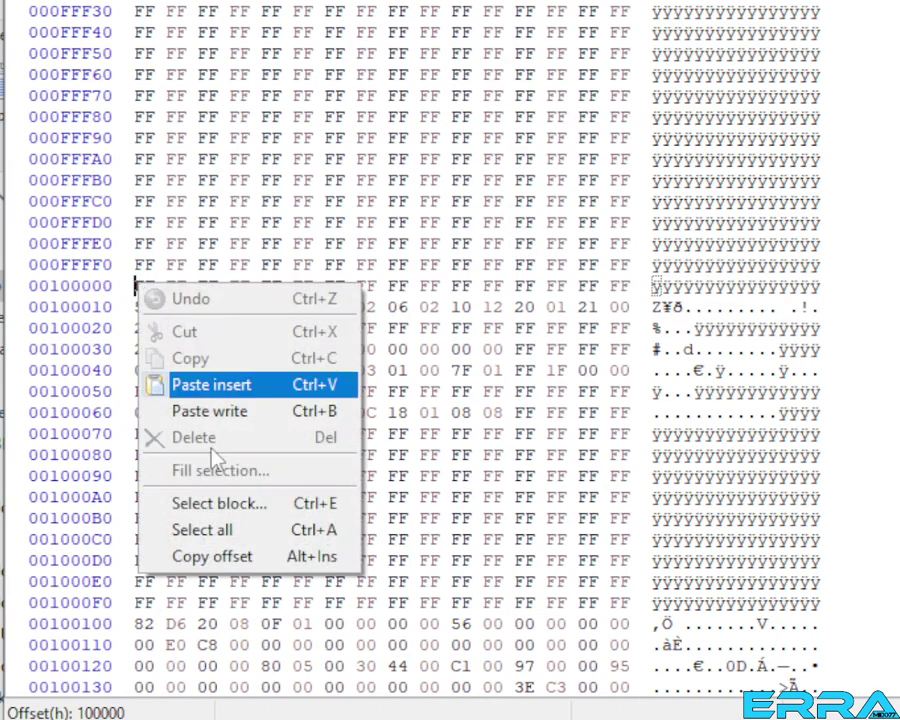
pyautogui.click(220, 505)
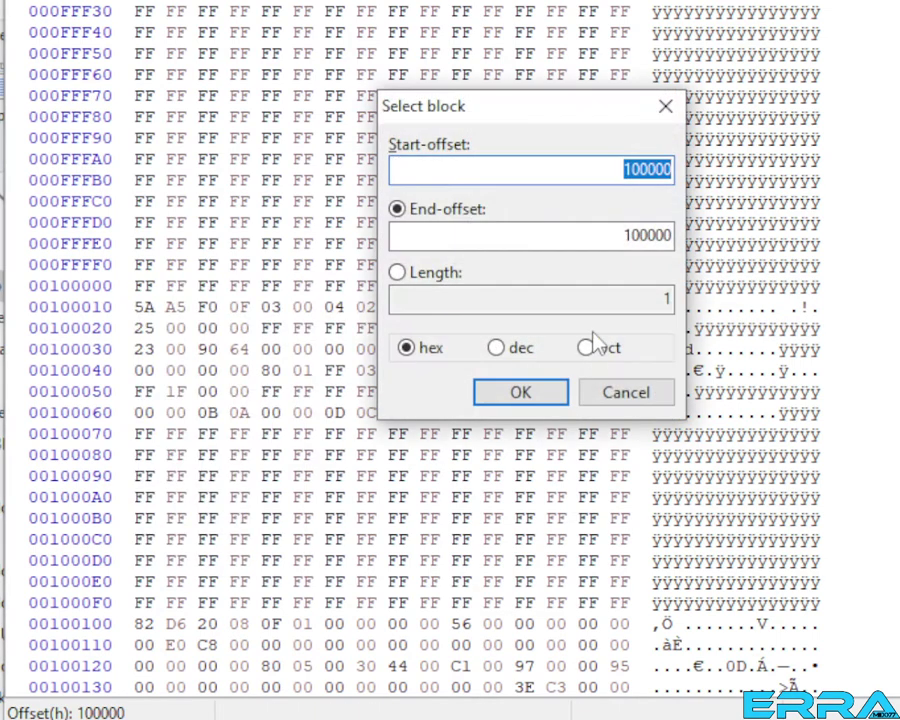
pyautogui.click(436, 279)
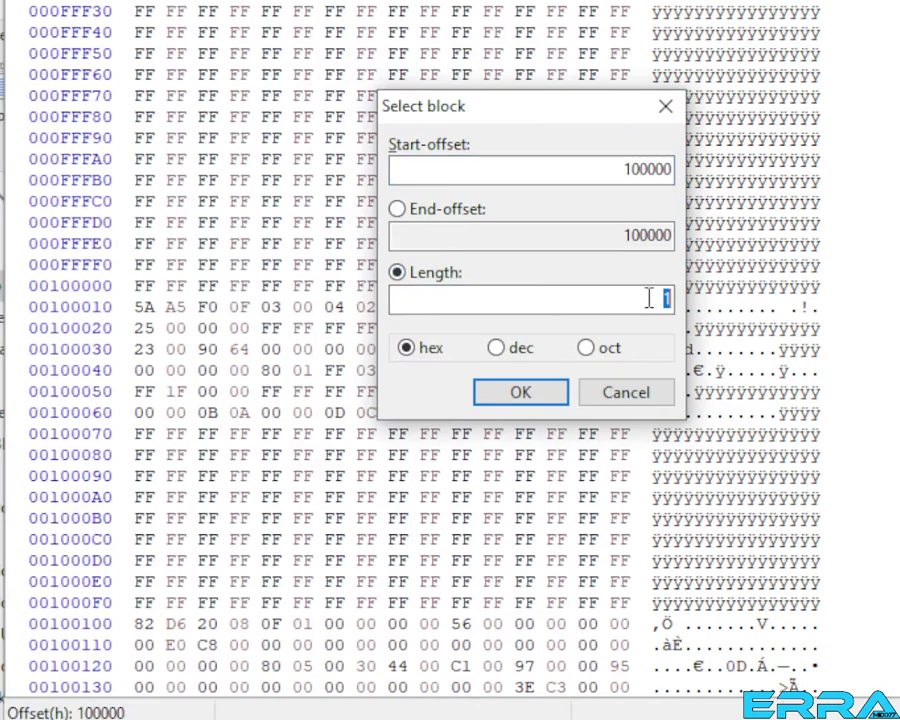
pyautogui.write('400000')
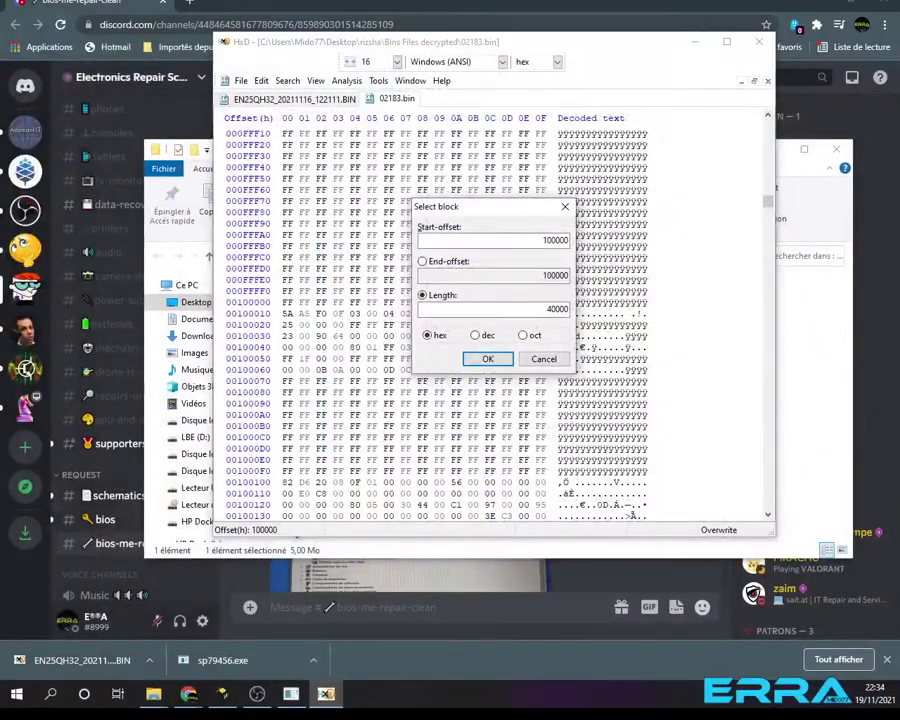
pyautogui.press('Return')
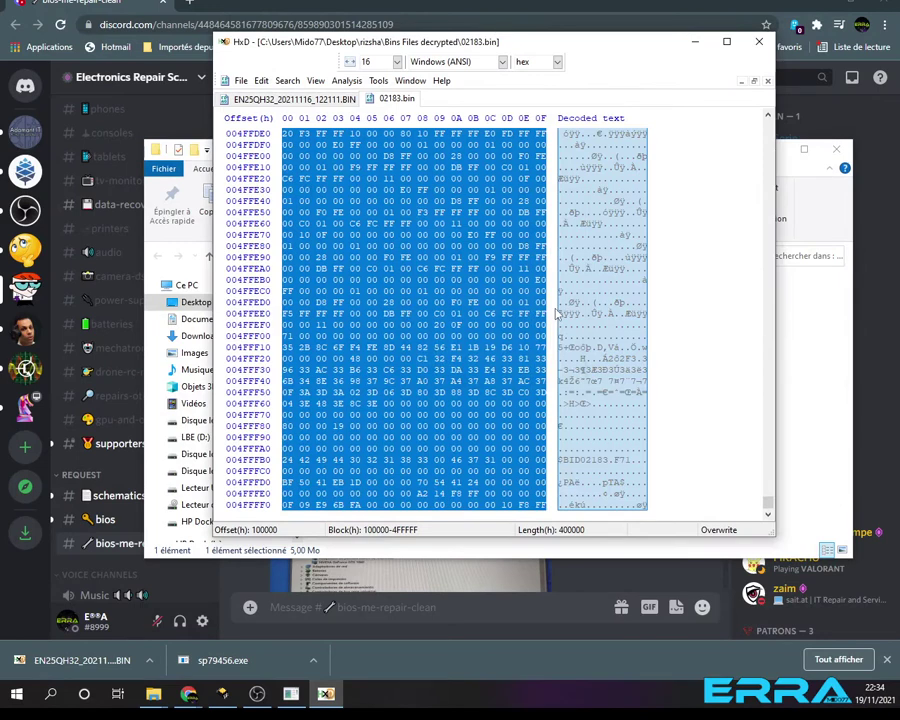
pyautogui.scroll(-2, 569, 342)
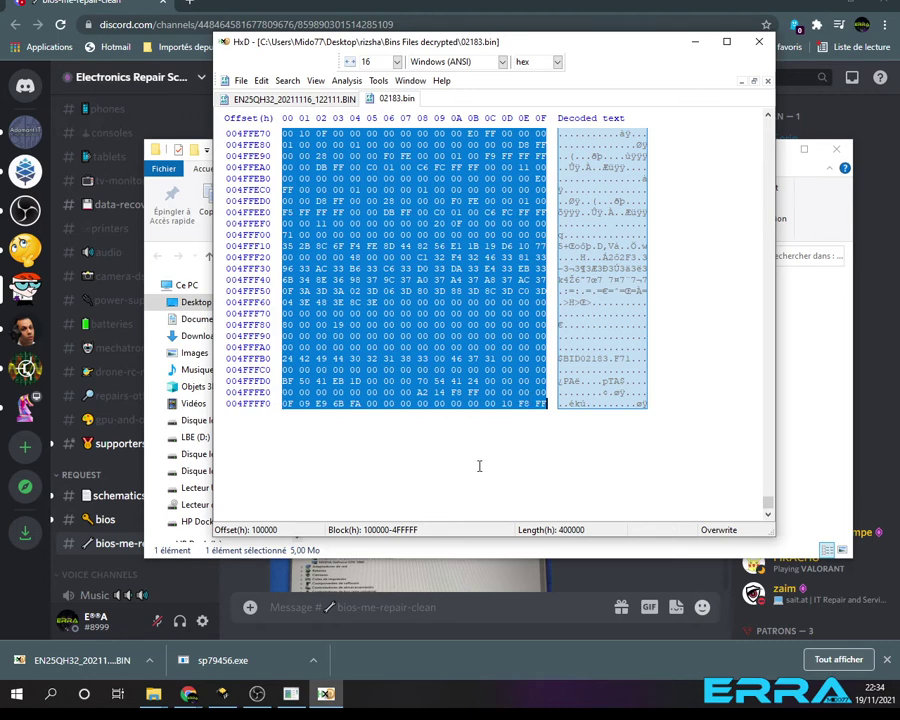
# Copy the selected block, remove it from 02183.bin, and paste it into a new empty file
pyautogui.rightClick(401, 274)
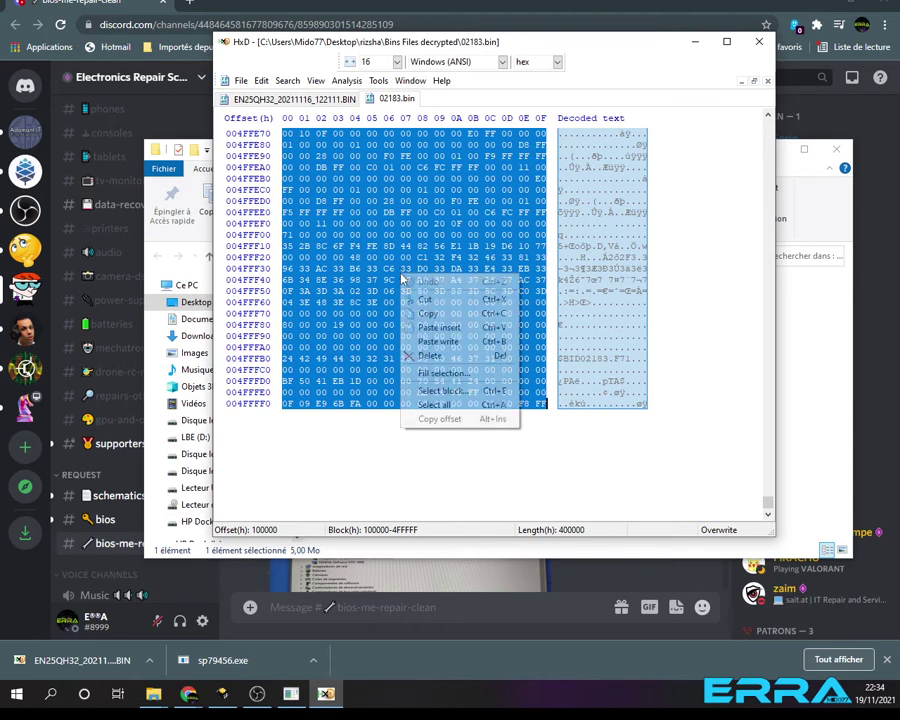
pyautogui.click(470, 313)
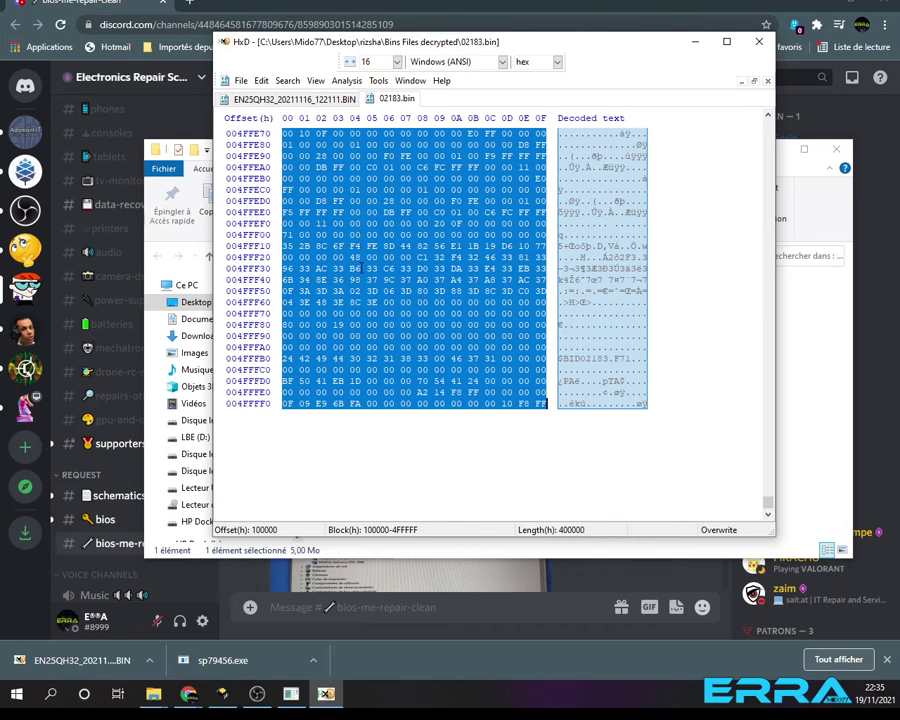
pyautogui.press('Delete')
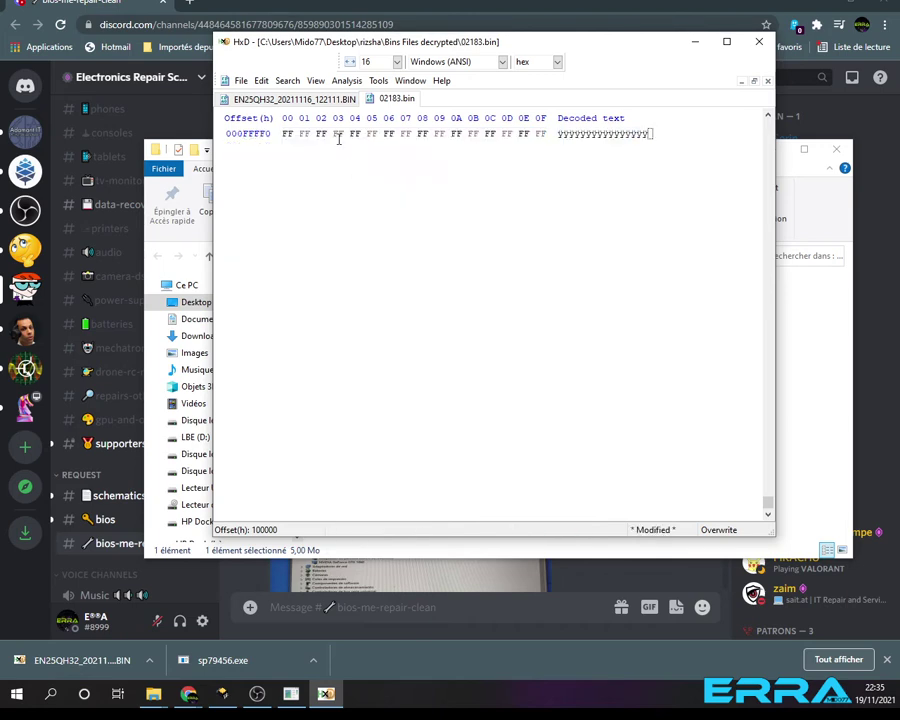
pyautogui.click(241, 80)
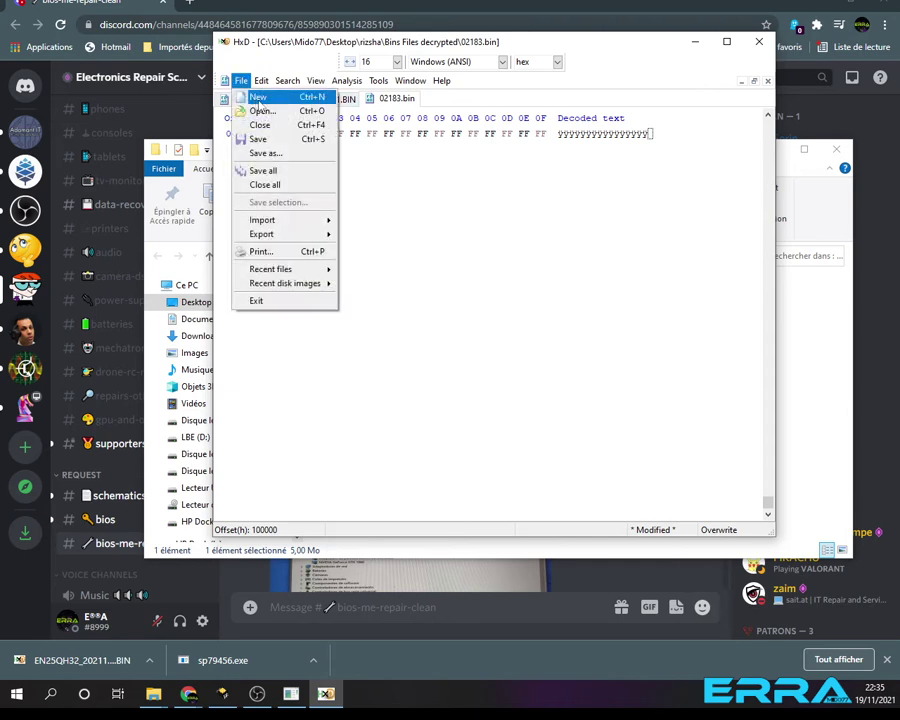
pyautogui.click(256, 97)
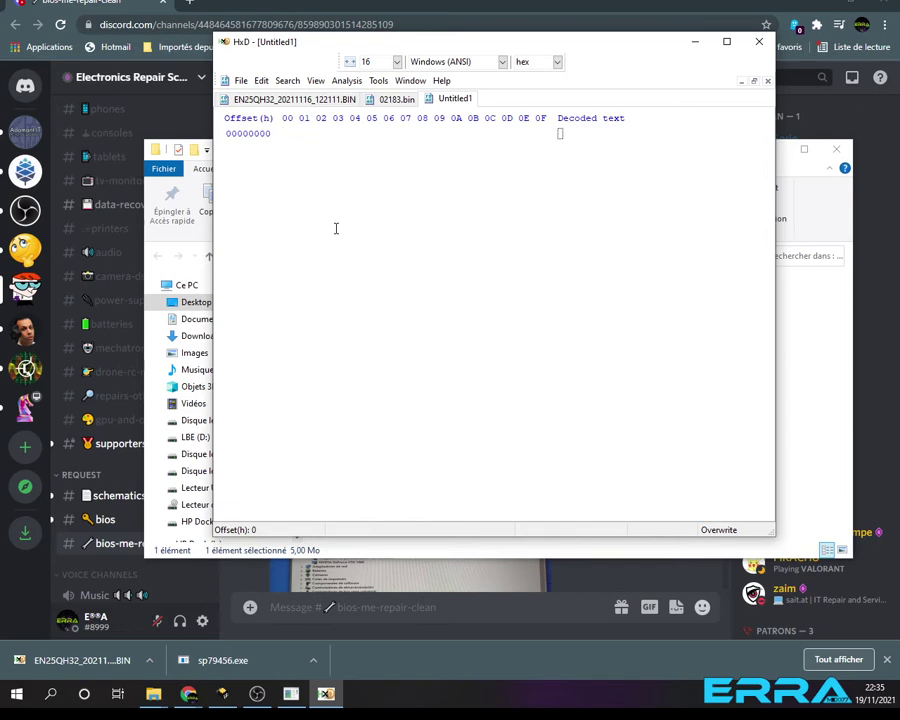
pyautogui.hotkey('ctrl', 'v')
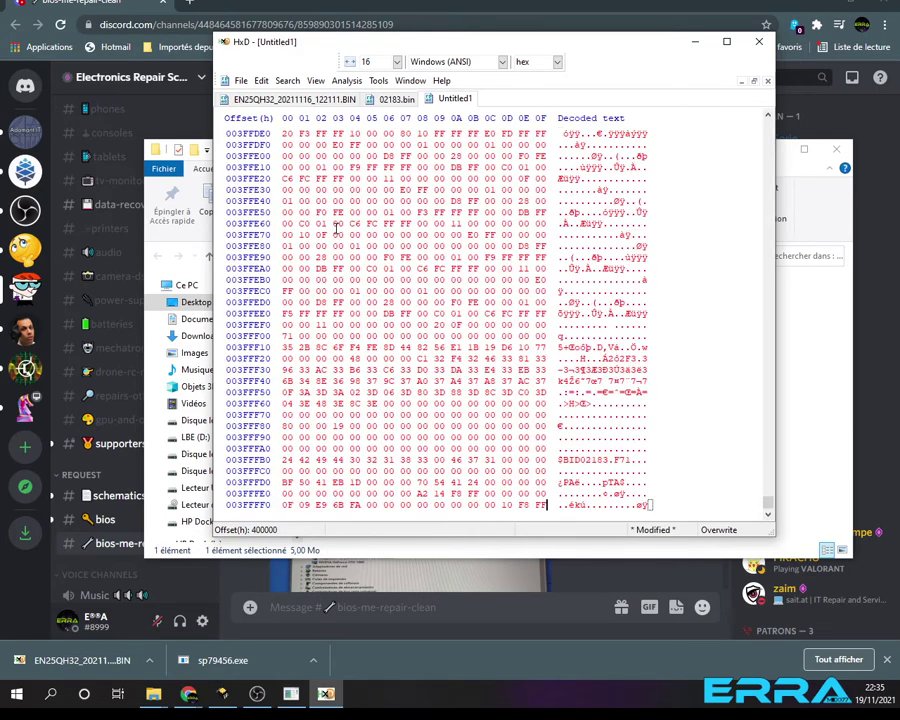
# Save the new file as Official Bios Image.bin in the folder that holds the dump
pyautogui.click(241, 80)
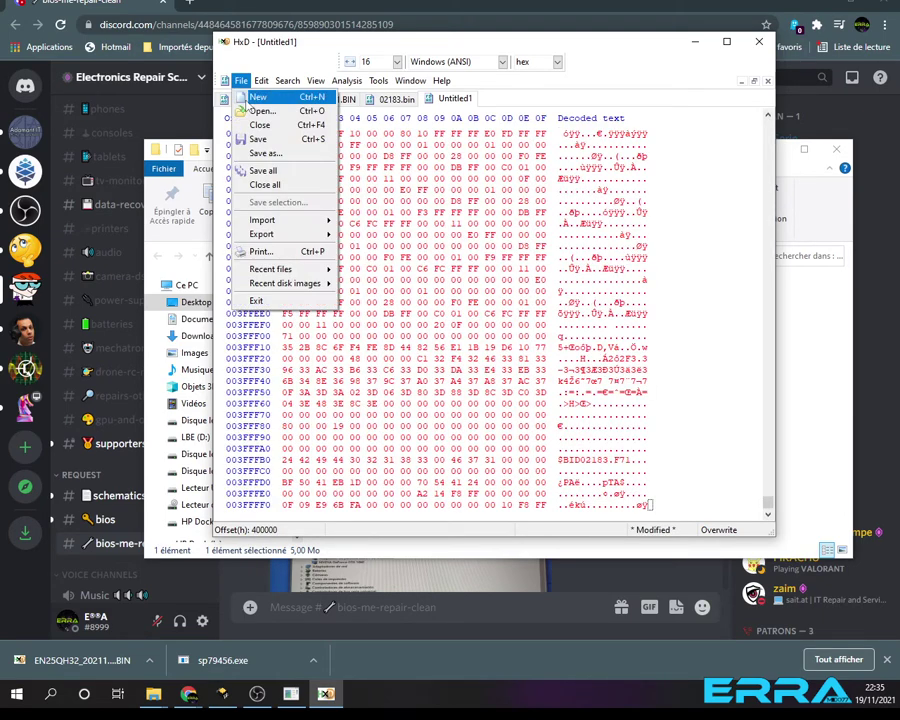
pyautogui.click(266, 153)
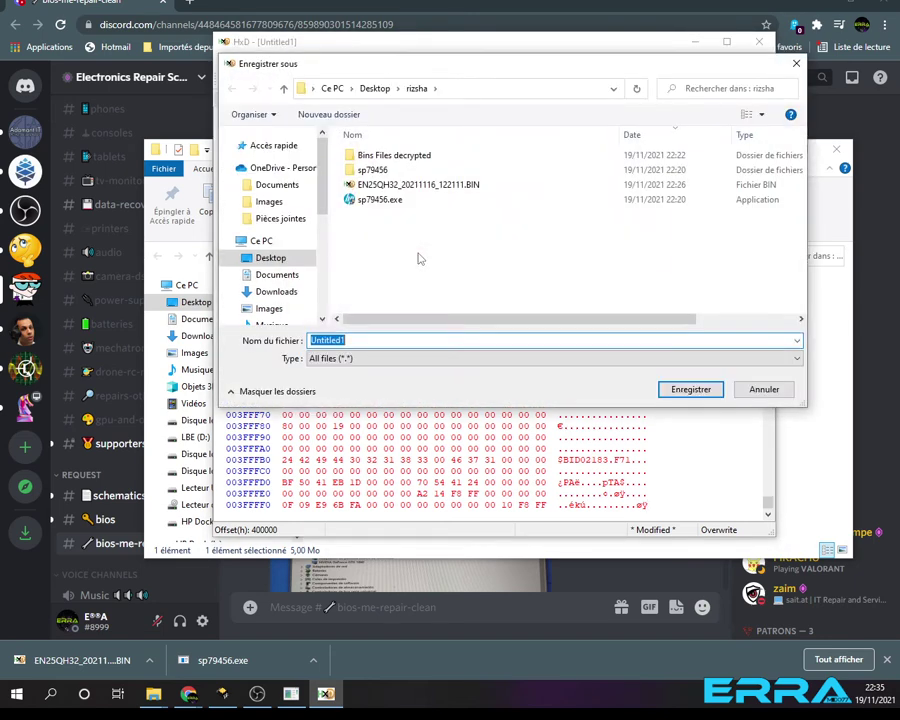
pyautogui.write('Bios Image')
pyautogui.press('Home')
pyautogui.write('Official')
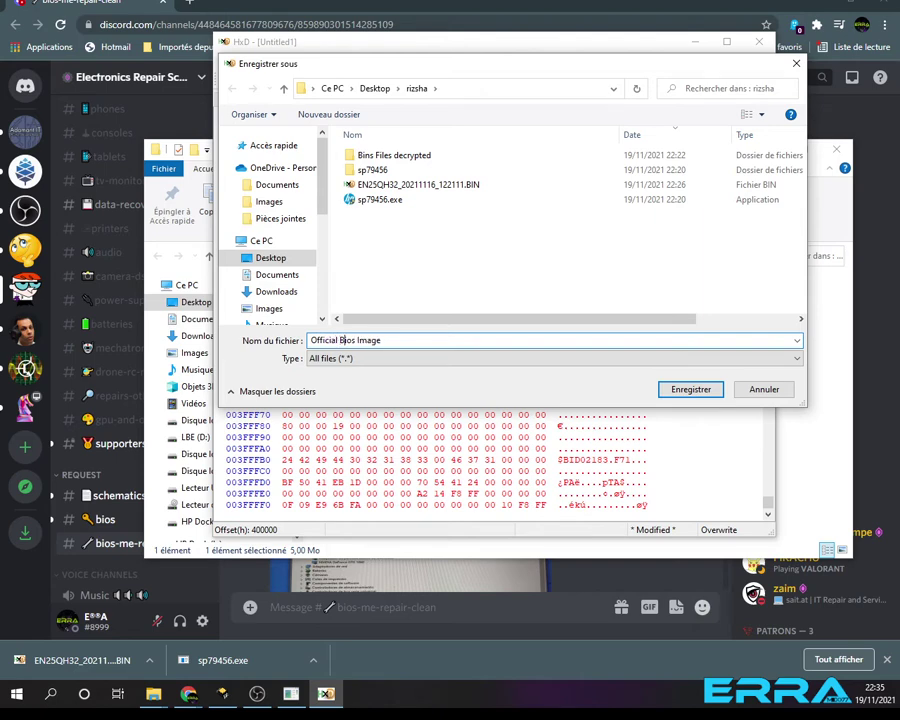
pyautogui.press('End')
pyautogui.write('.bin')
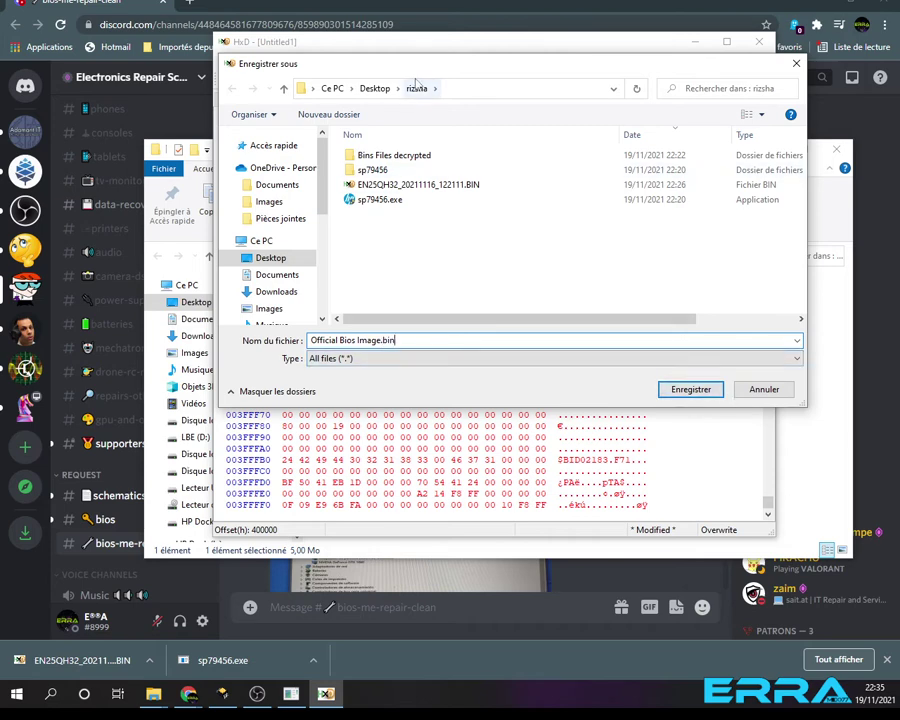
pyautogui.click(688, 389)
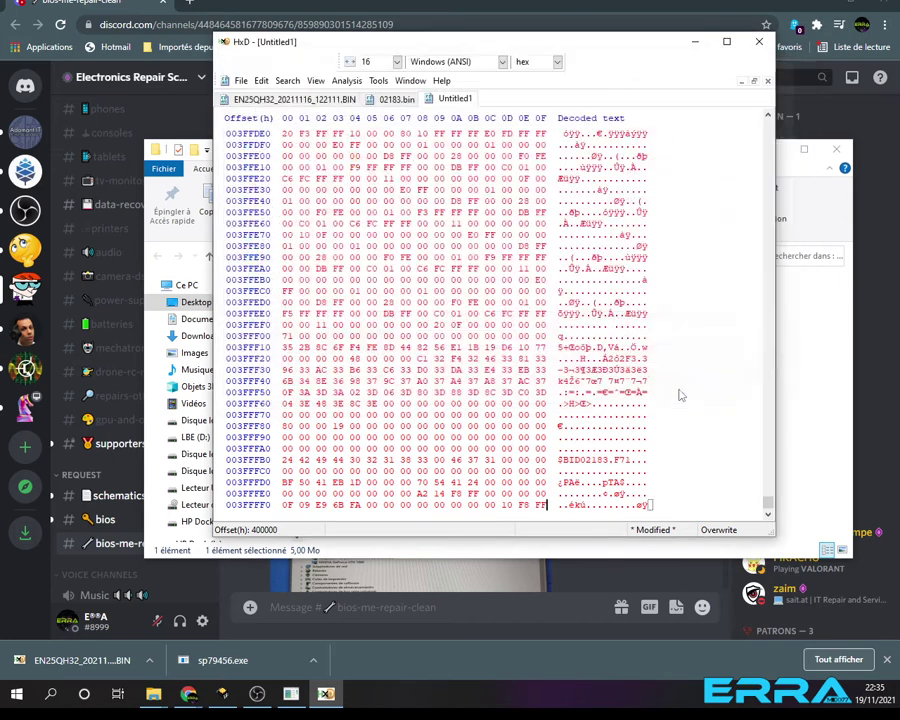
# Show the dump's folder in File Explorer, sort it by date, and select Official Bios Image.bin to check its size against the dump
pyautogui.click(806, 401)
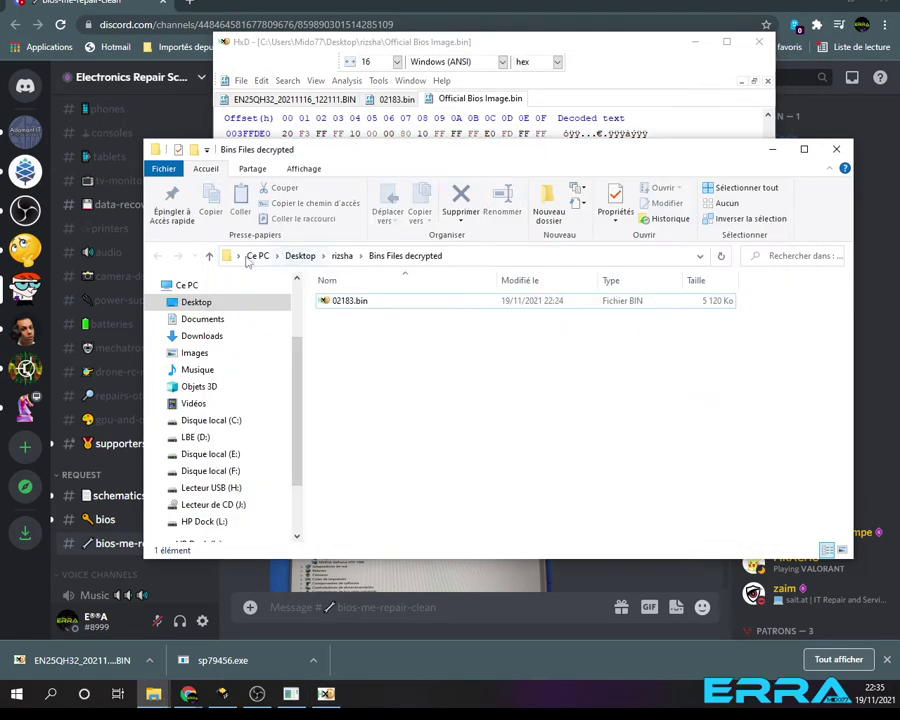
pyautogui.click(342, 256)
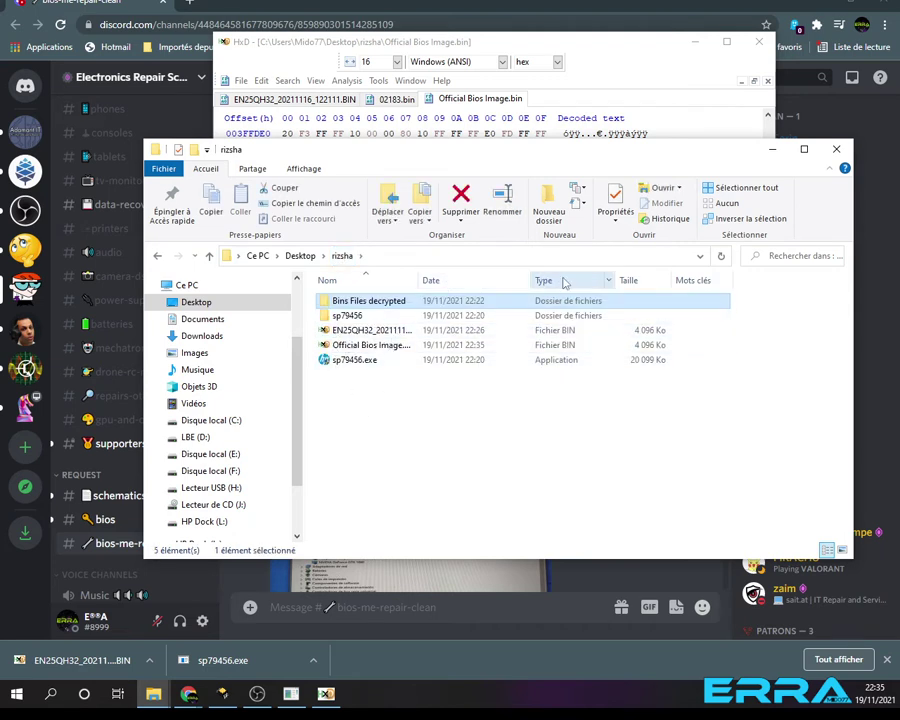
pyautogui.click(452, 283)
pyautogui.click(352, 332)
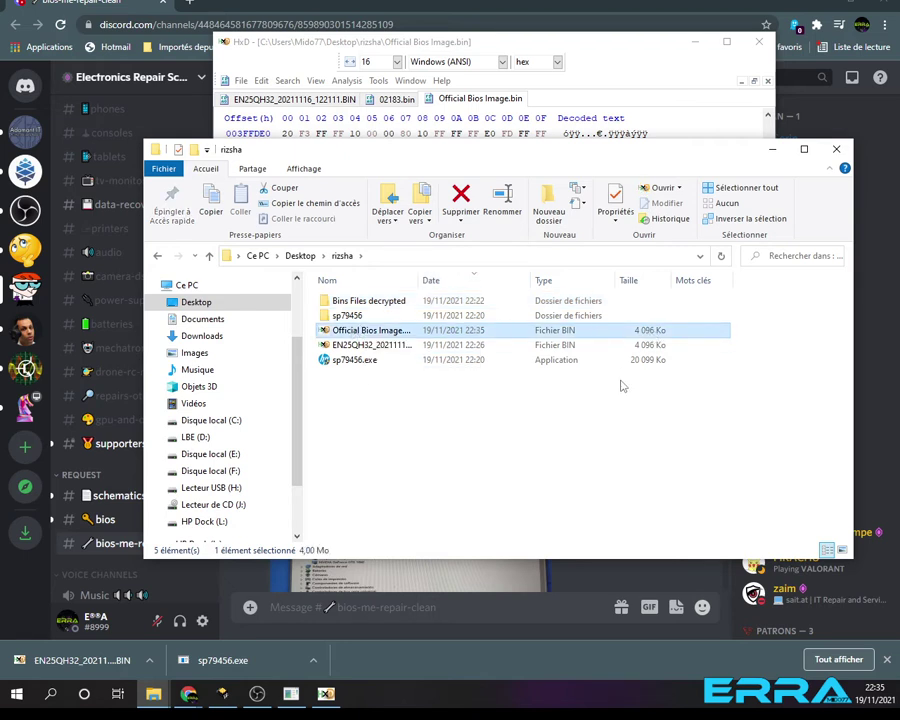
# Switch from the folder listing to HxD, review 02183.bin from its first offset and select all of its bytes
pyautogui.click(637, 346)
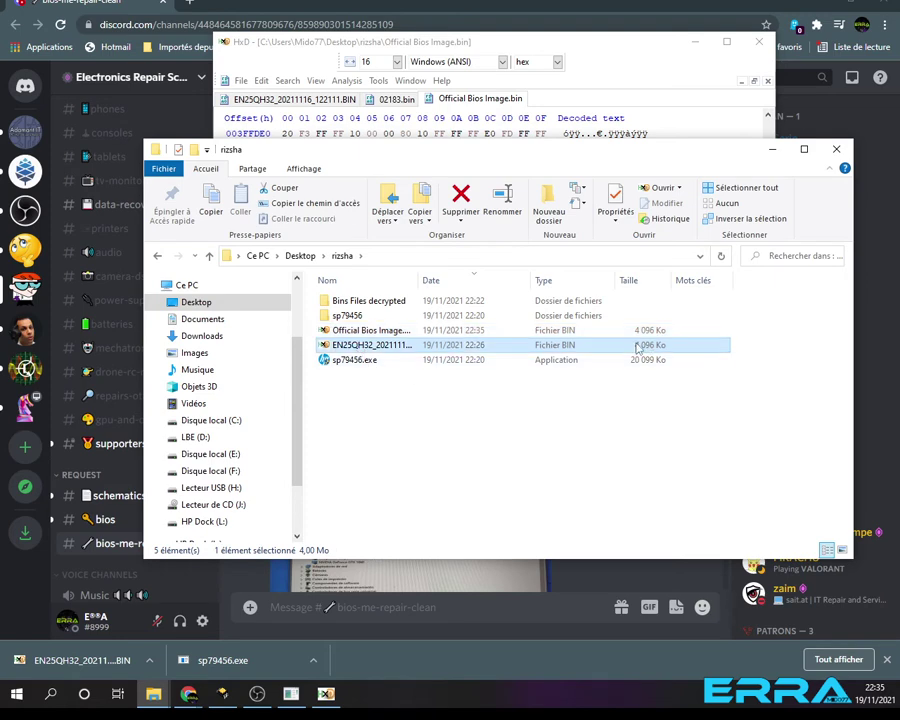
pyautogui.click(444, 40)
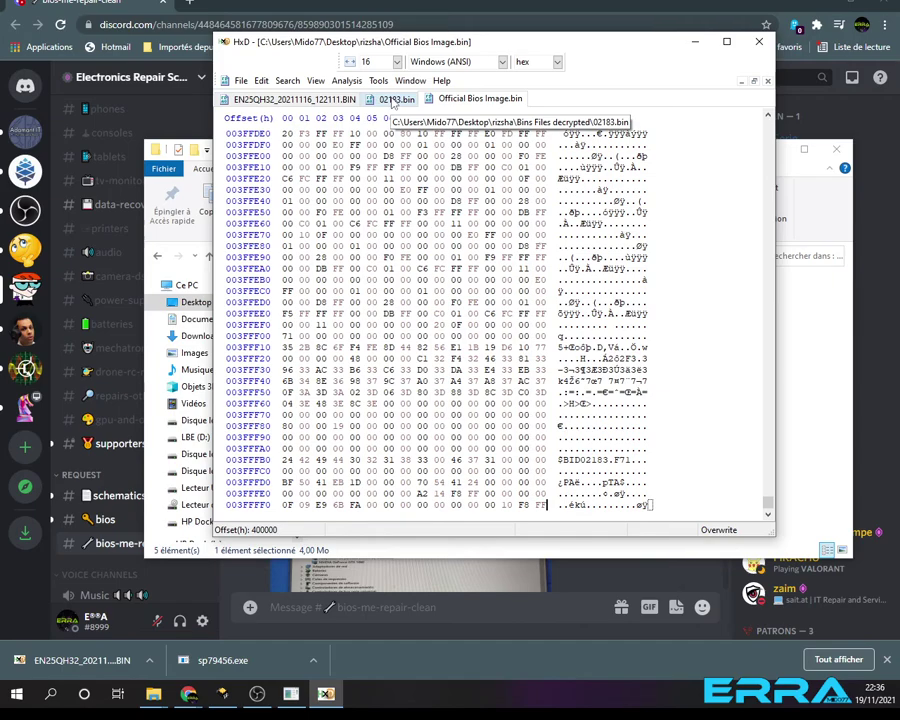
pyautogui.click(393, 101)
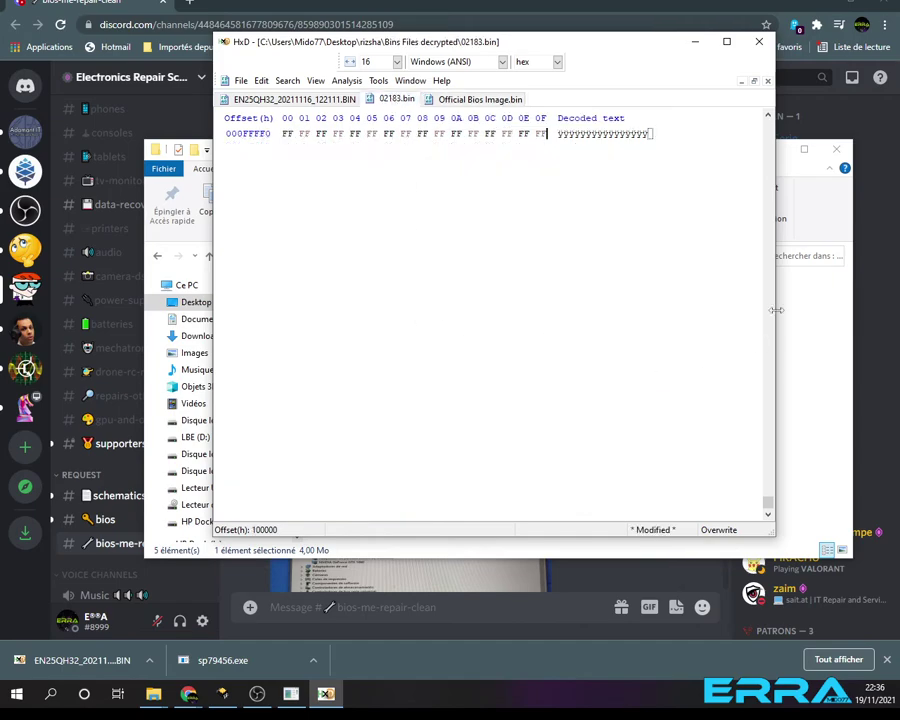
pyautogui.scroll(10, 771, 506)
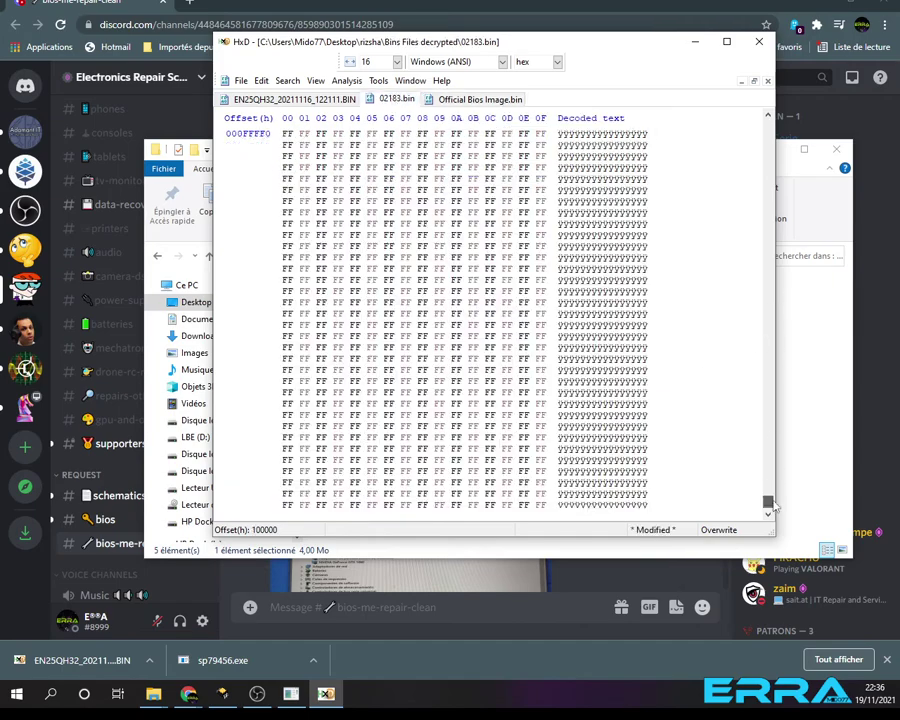
pyautogui.moveTo(768, 502); pyautogui.dragTo(771, 104)
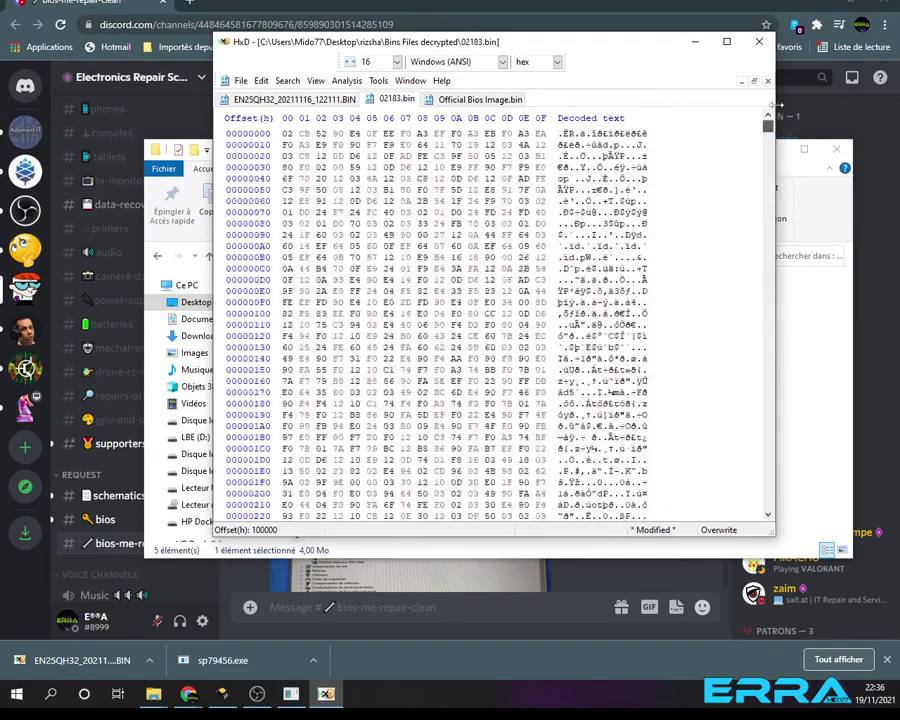
pyautogui.click(385, 257)
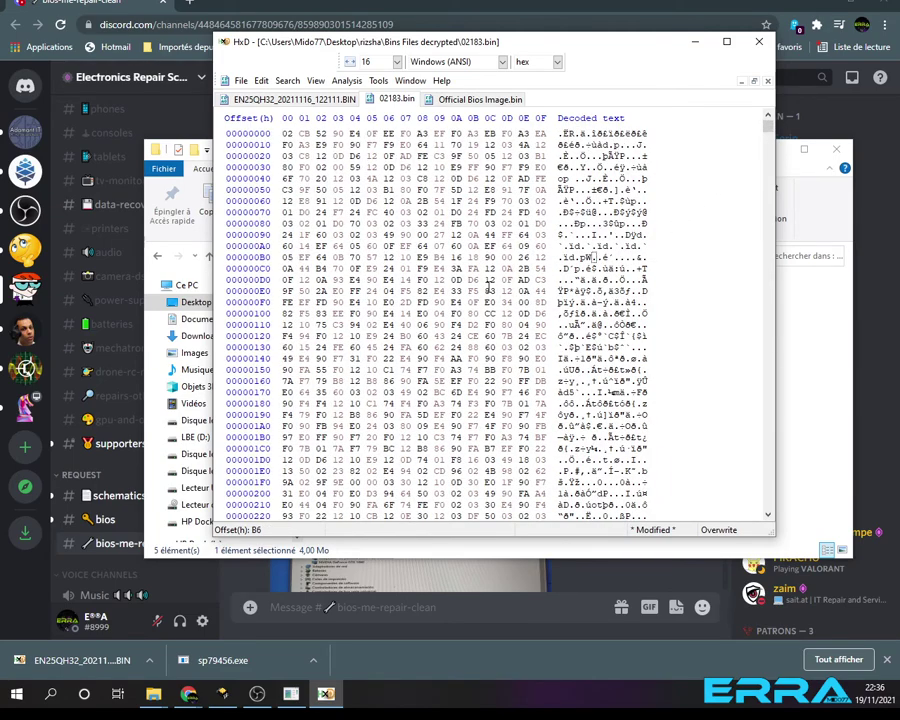
pyautogui.hotkey('ctrl', 'a')
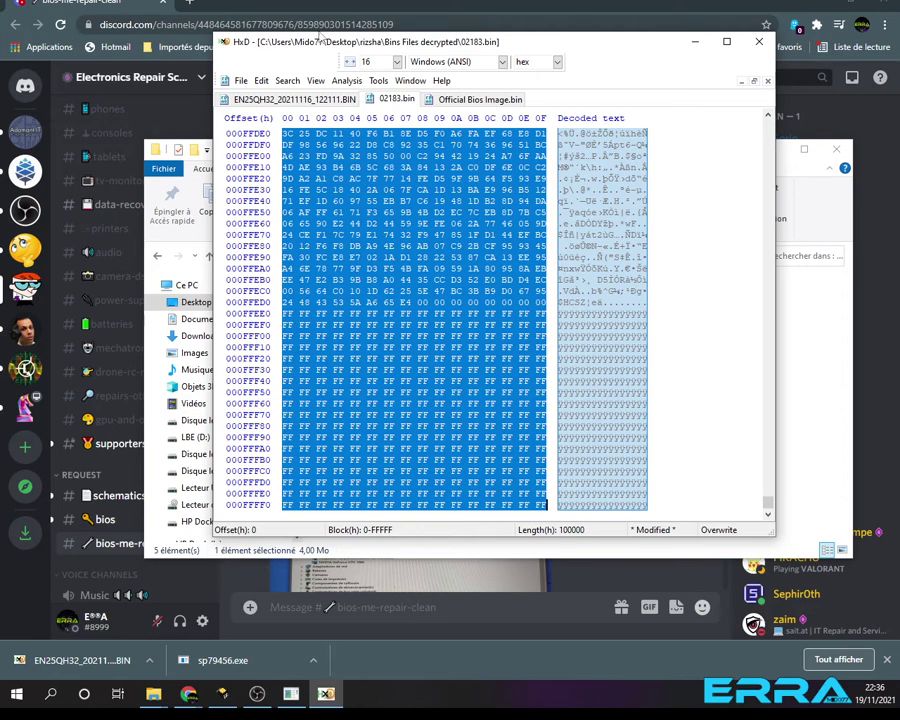
# Switch to Discord and highlight the "bios repair and clean me region" request in the hp 15-n200nx post
pyautogui.hotkey('alt', 'Tab')
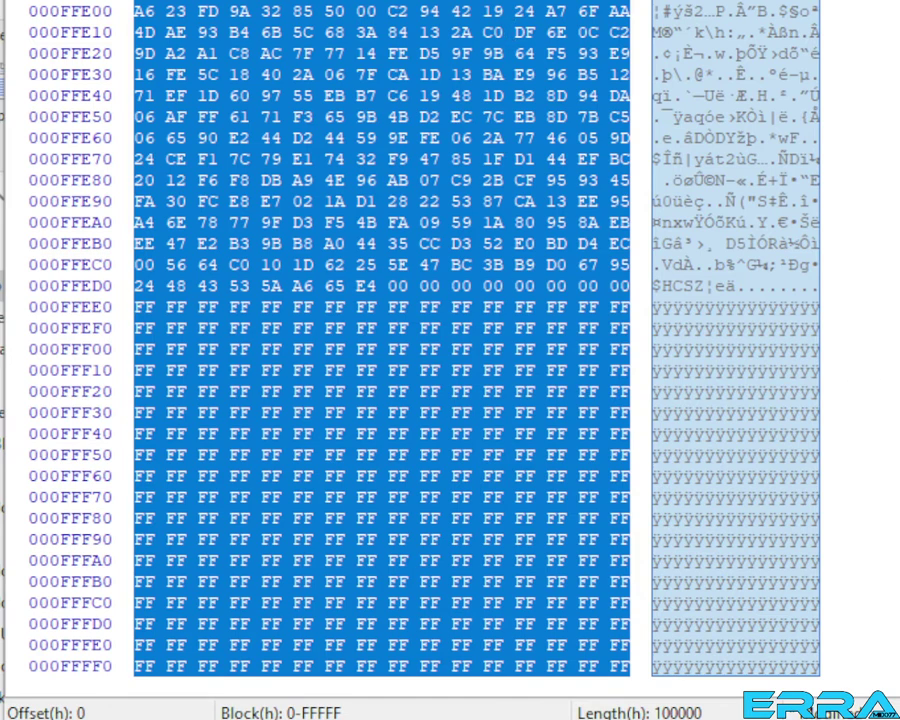
pyautogui.hotkey('ctrl', 'v')
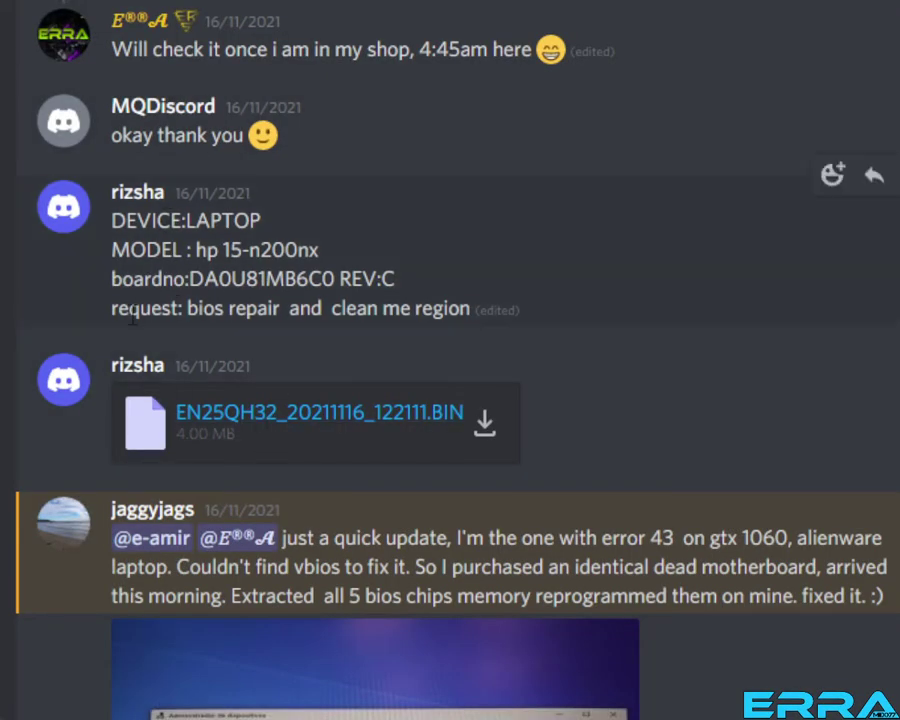
pyautogui.moveTo(188, 310); pyautogui.dragTo(488, 325)
# Read through the BIOS repair channel from the hp 15-n200nx request down to the post with the ECNEW.BIN attachment
pyautogui.scroll(-7, 311, 394)
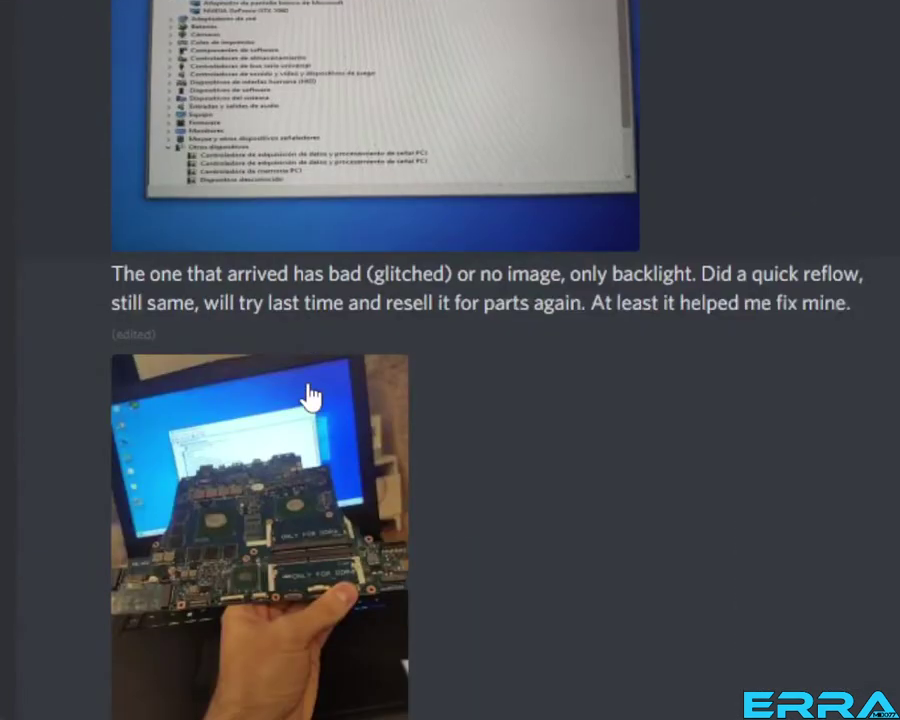
pyautogui.scroll(-10, 311, 394)
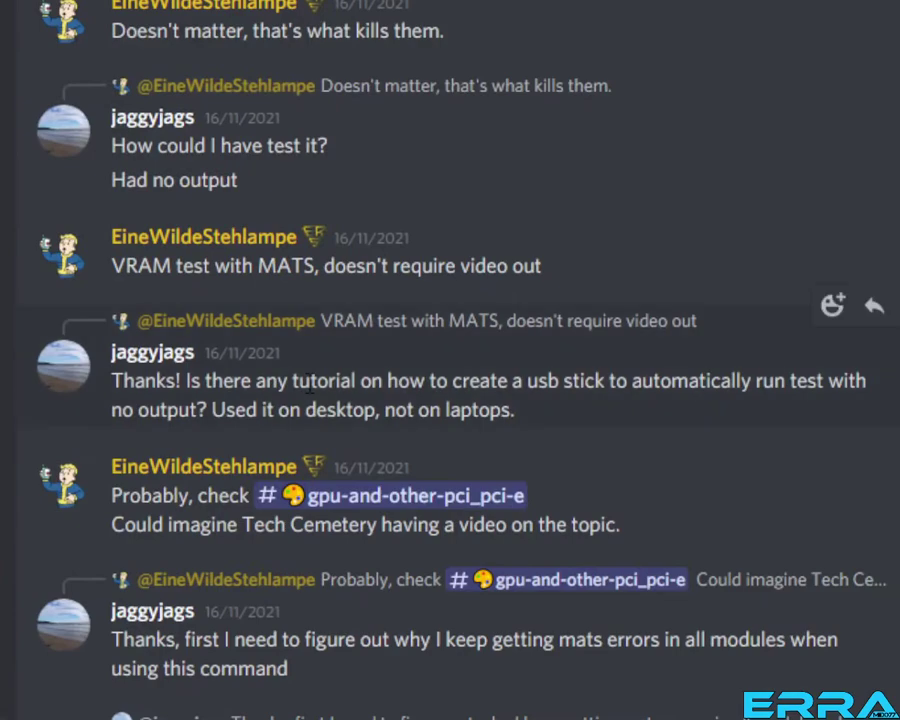
pyautogui.scroll(-5, 309, 389)
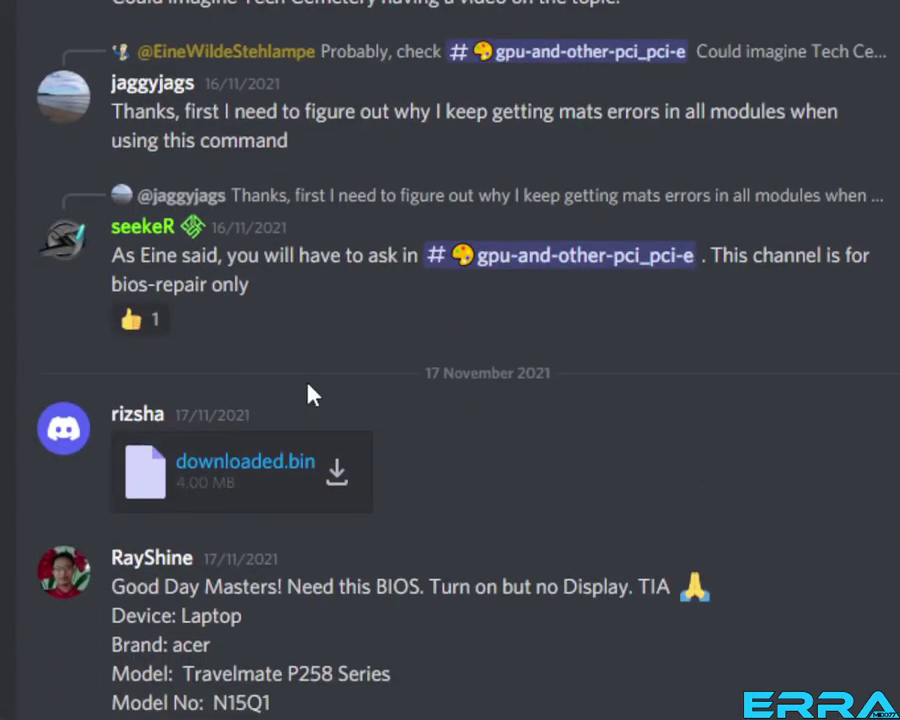
pyautogui.scroll(-4, 310, 394)
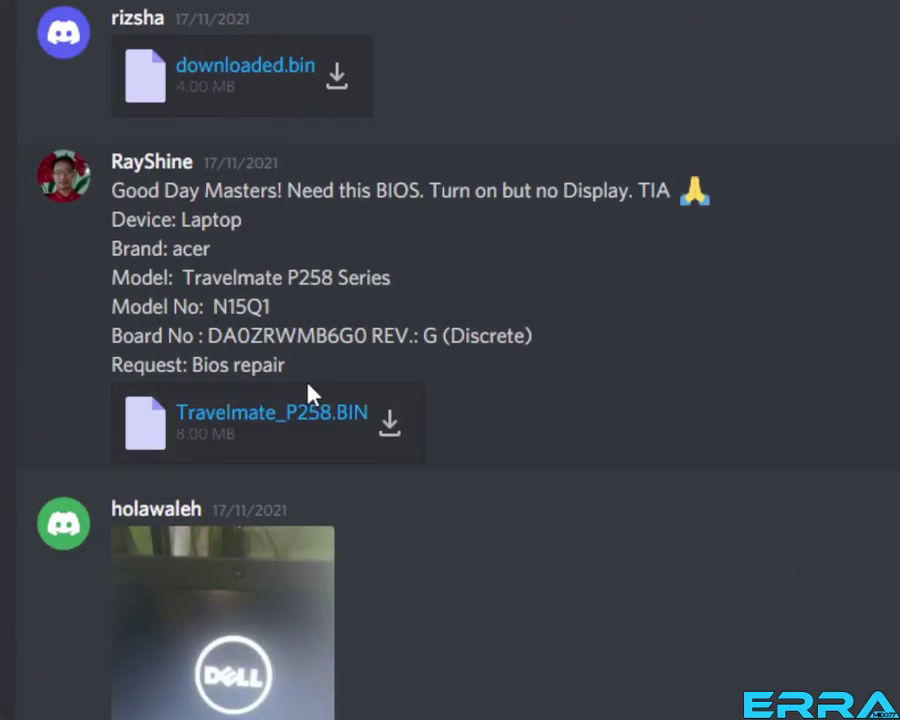
pyautogui.scroll(-10, 310, 394)
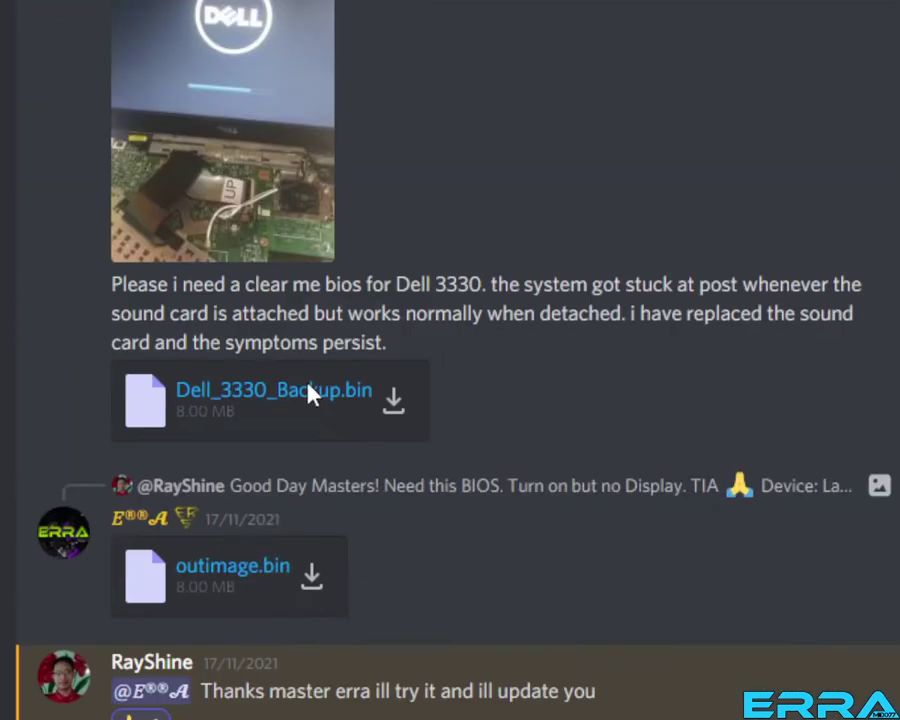
pyautogui.scroll(-8, 310, 394)
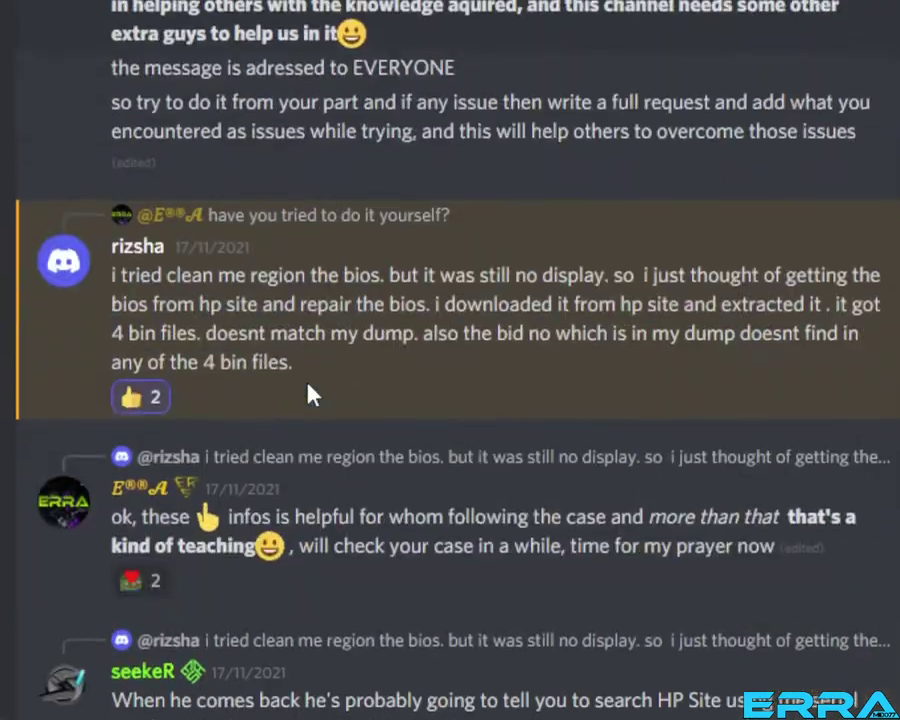
pyautogui.scroll(-10, 310, 394)
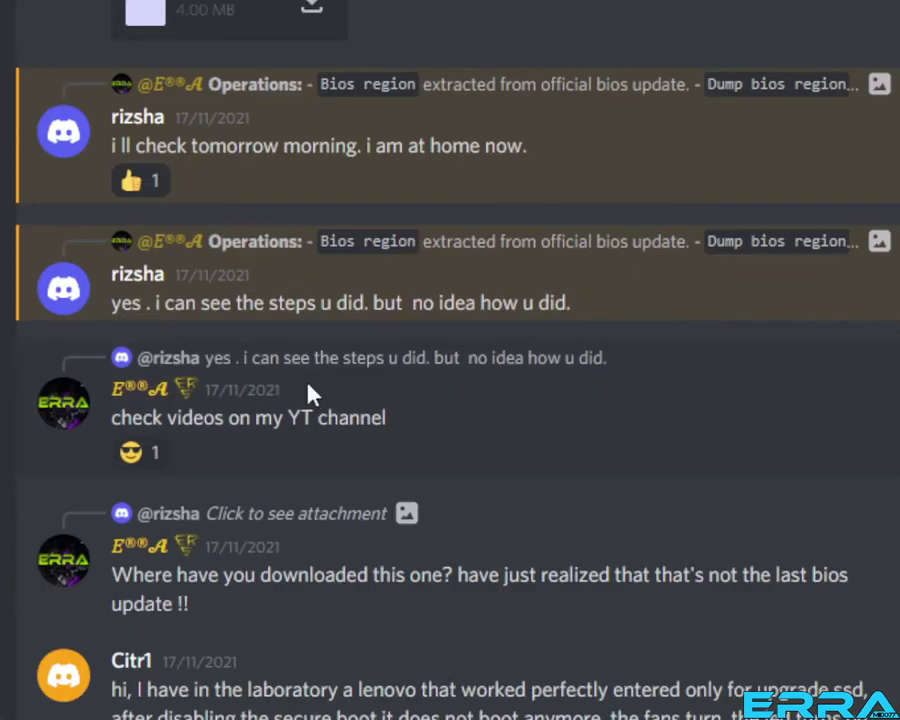
pyautogui.scroll(-5, 182, 386)
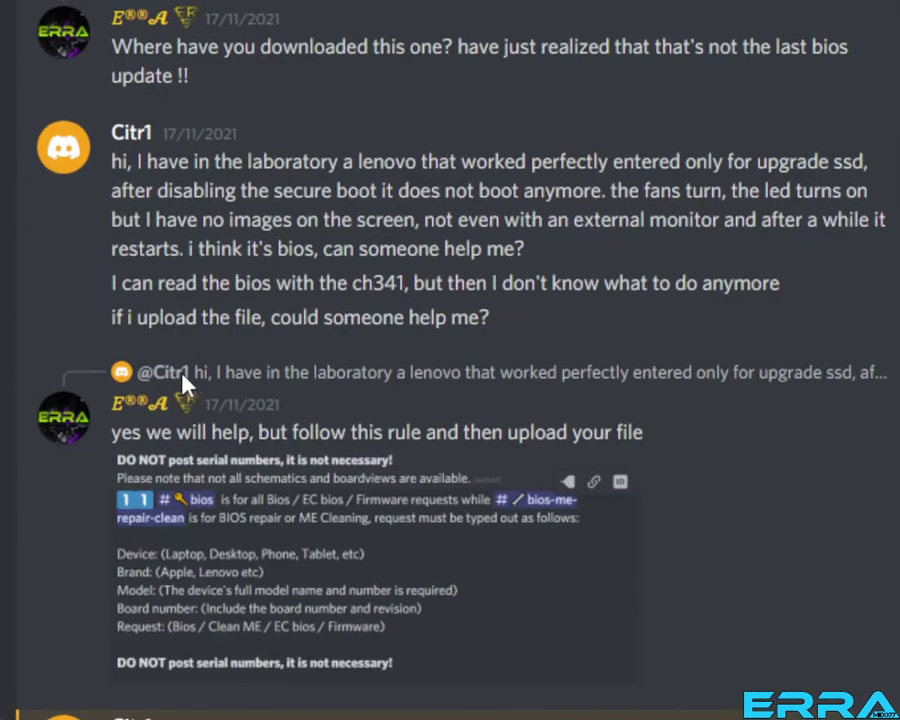
pyautogui.scroll(-3, 182, 386)
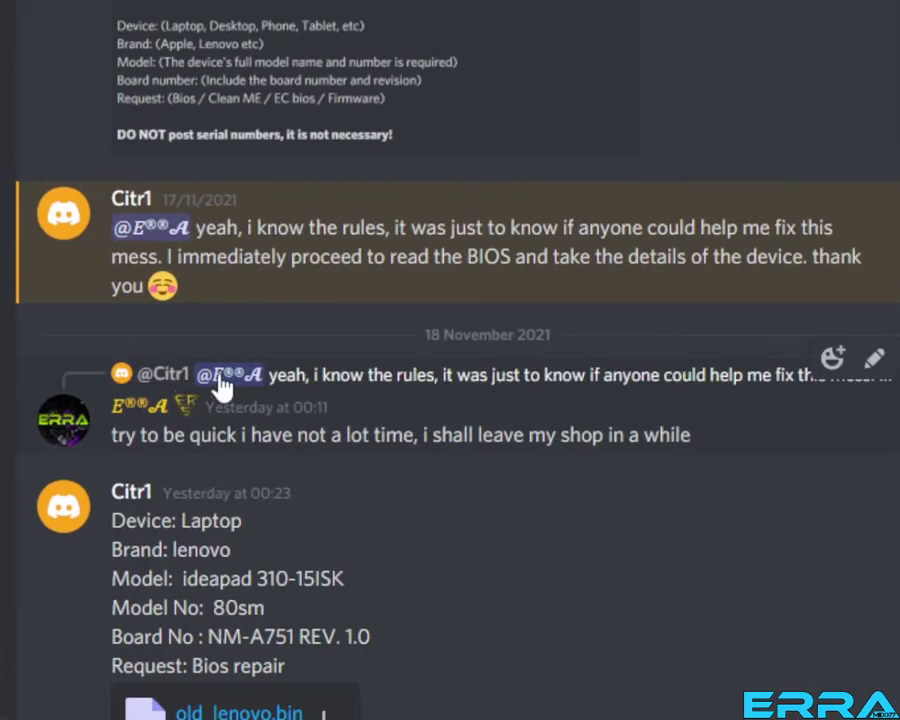
pyautogui.scroll(-3, 187, 382)
pyautogui.scroll(-15, 227, 385)
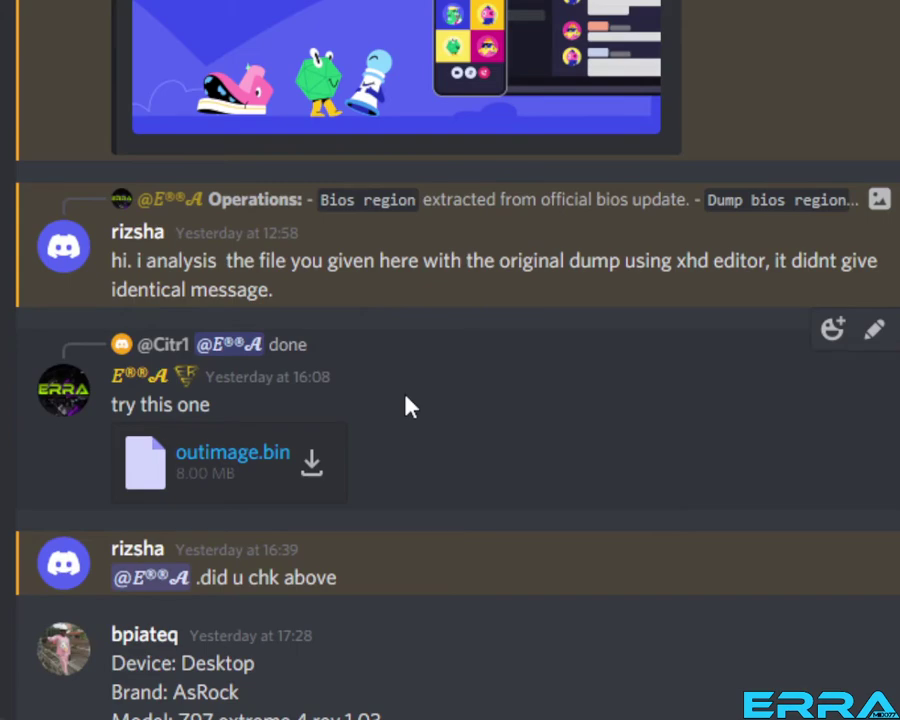
pyautogui.scroll(-1, 408, 405)
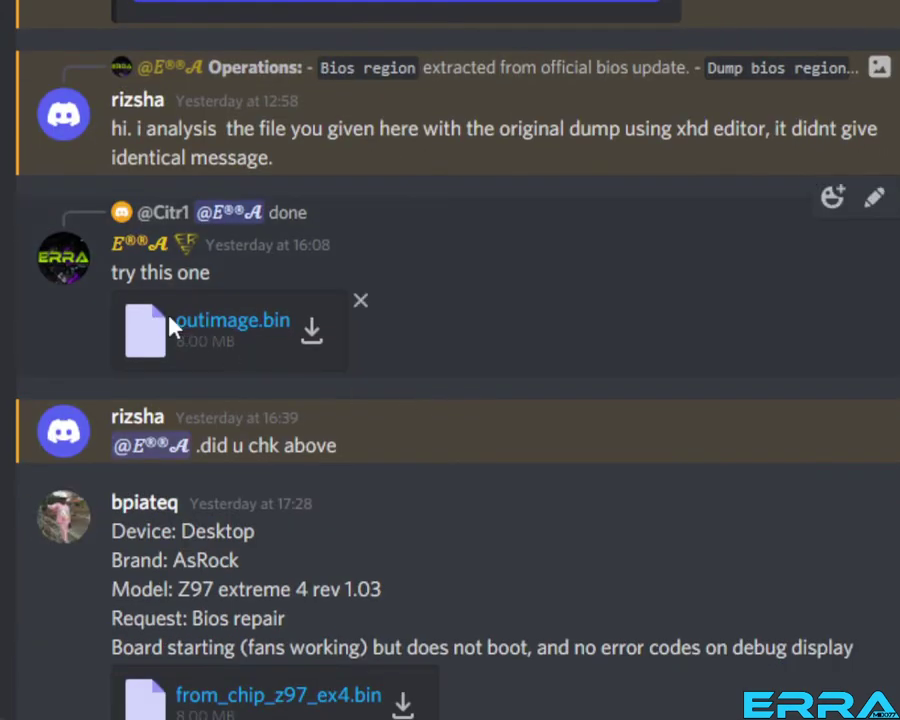
pyautogui.scroll(-10, 325, 368)
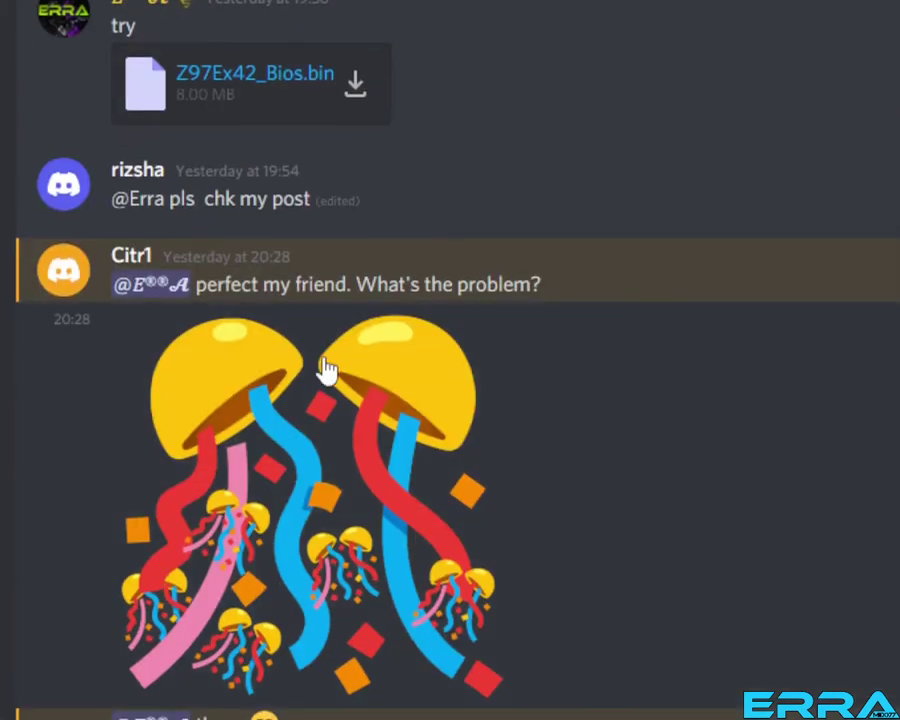
pyautogui.scroll(-9, 325, 368)
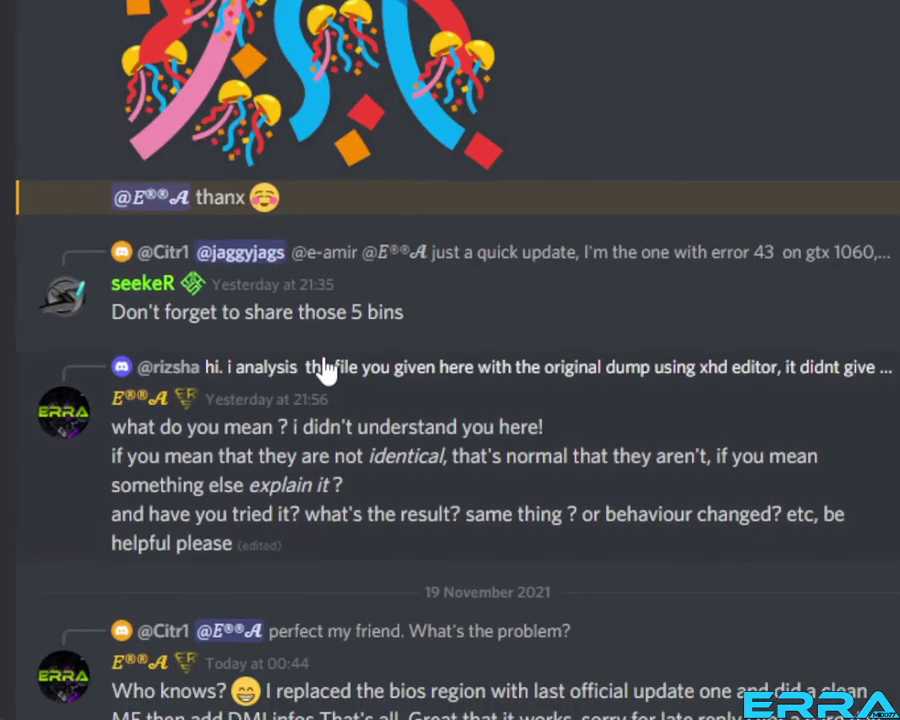
pyautogui.scroll(-5, 325, 368)
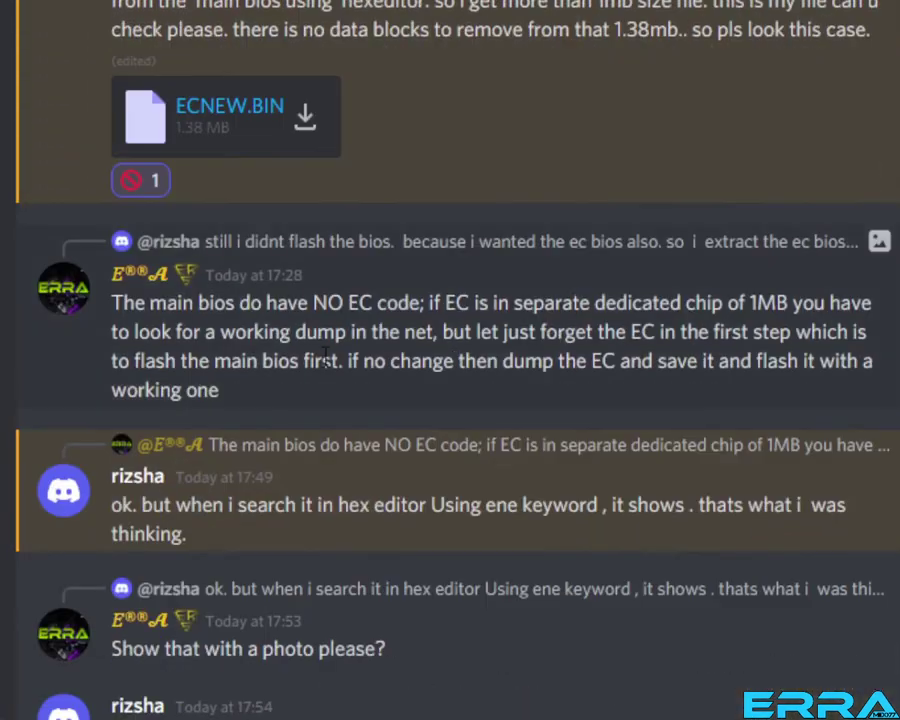
pyautogui.scroll(2, 325, 358)
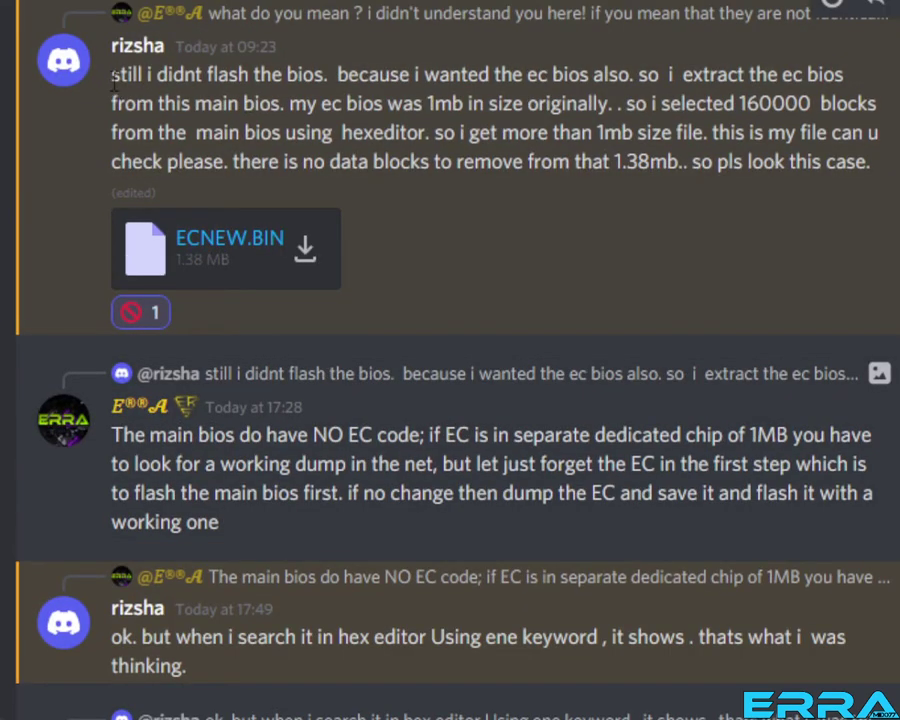
# Highlight the EC extraction explanation in the ECNEW.BIN post, including the "1mb" size and the "160000" block count
pyautogui.moveTo(109, 74); pyautogui.dragTo(636, 74)
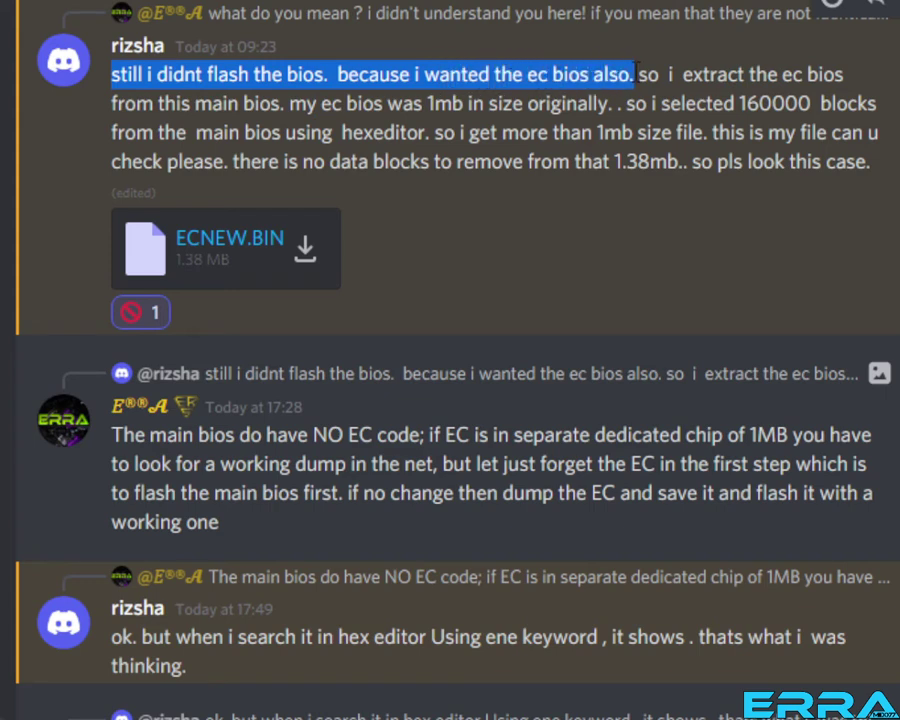
pyautogui.moveTo(638, 74); pyautogui.dragTo(843, 108)
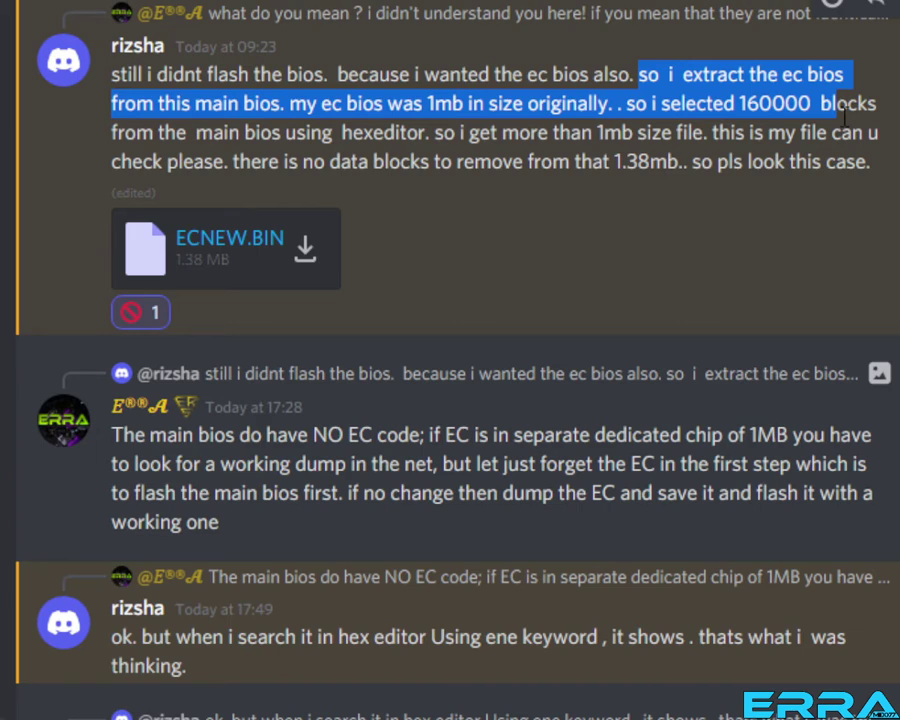
pyautogui.tripleClick(447, 103)
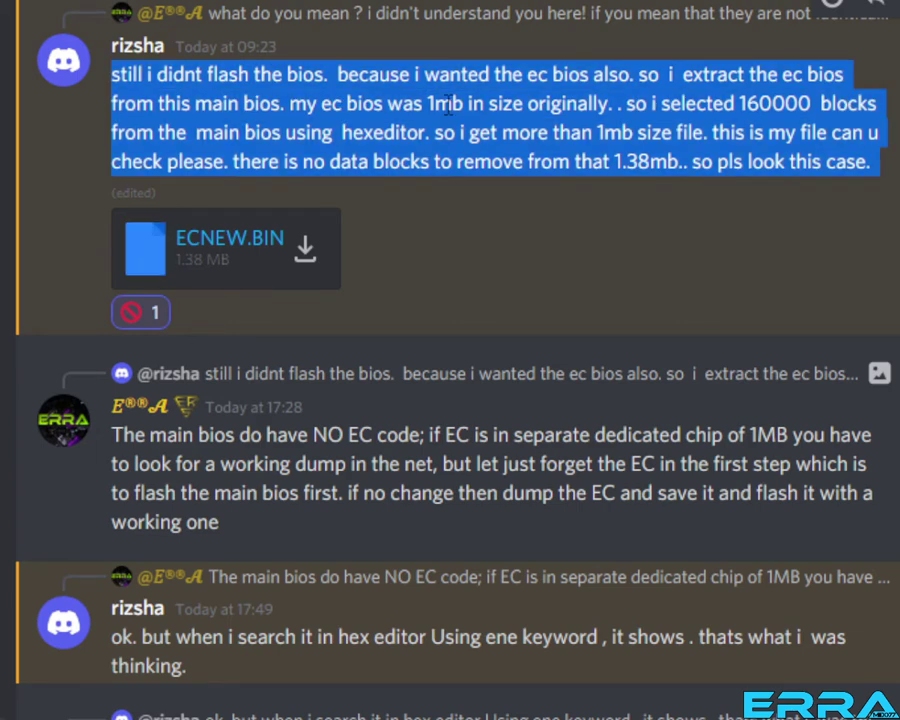
pyautogui.doubleClick(447, 103)
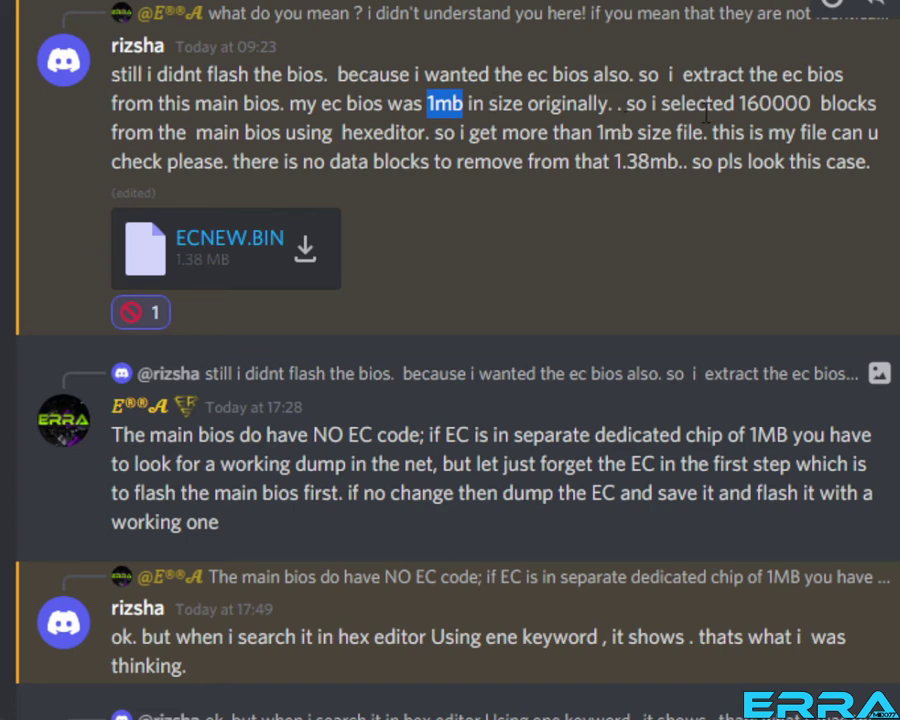
pyautogui.doubleClick(755, 104)
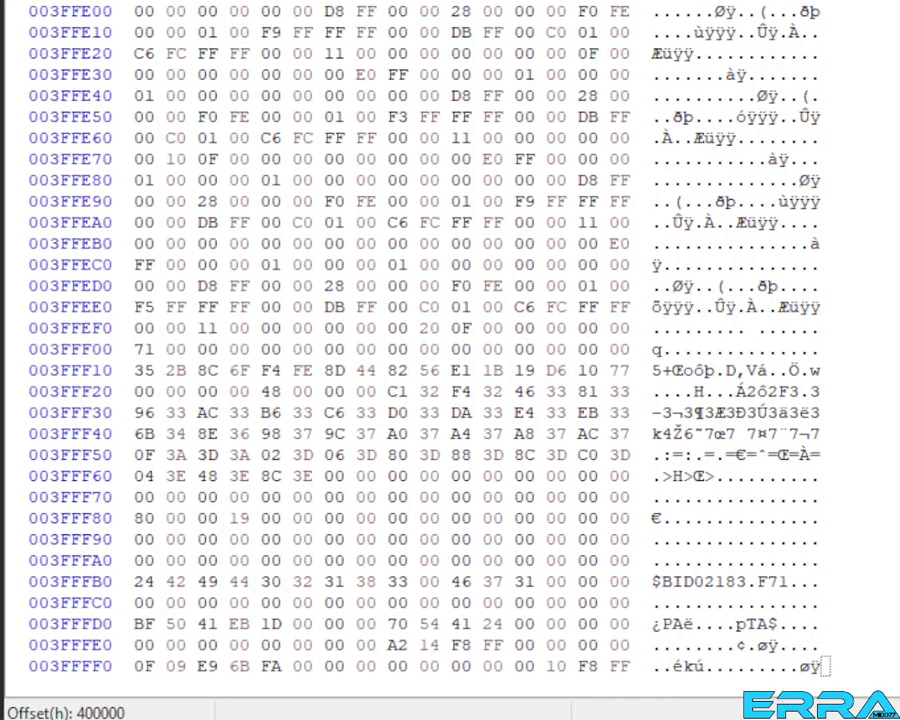
# Switch to HxD and examine Official Bios Image.bin at its beginning and at its end
pyautogui.scroll(20, 450, 350)
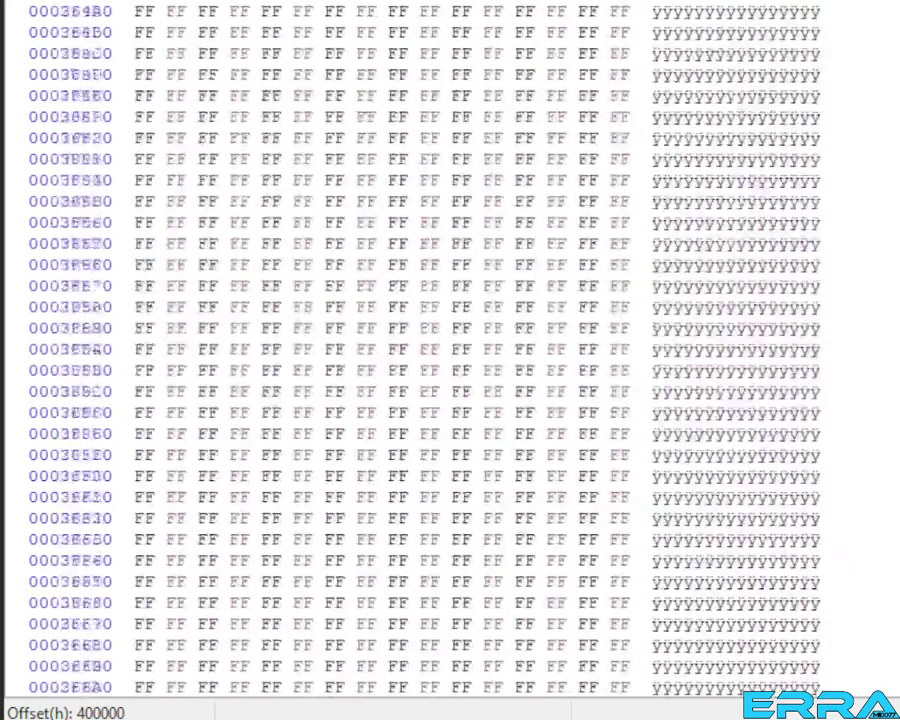
pyautogui.scroll(20, 680, 255)
pyautogui.scroll(-5, 684, 257)
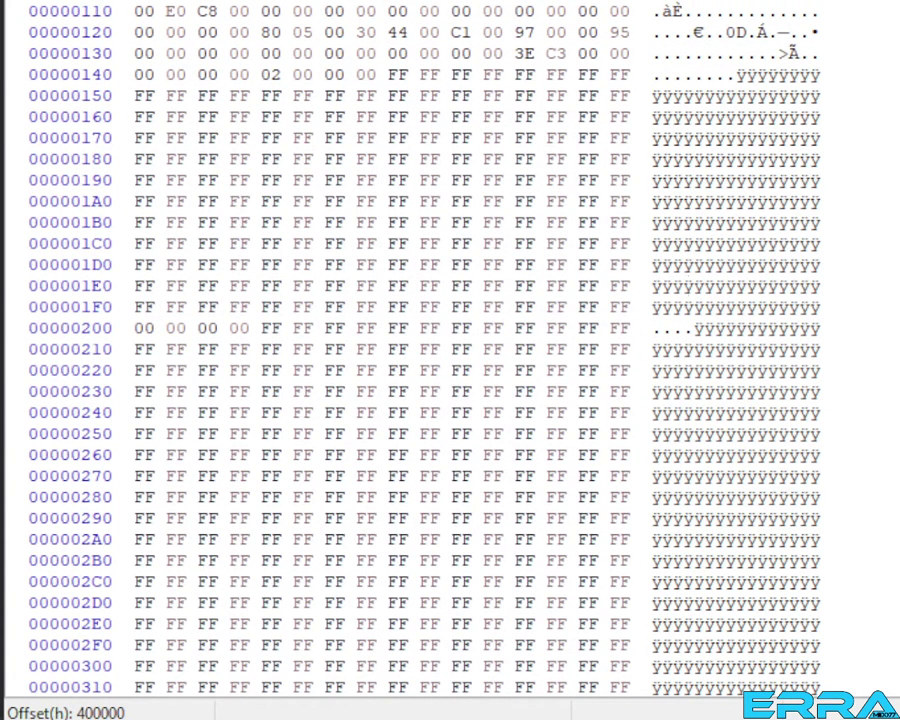
pyautogui.moveTo(897, 10); pyautogui.dragTo(897, 685)
pyautogui.scroll(8, 570, 378)
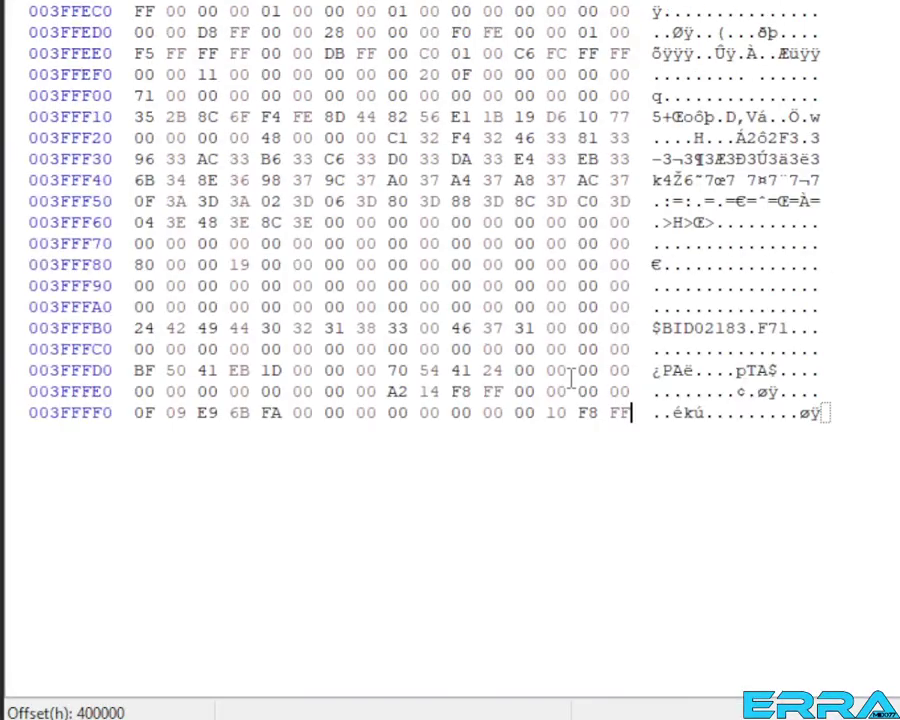
pyautogui.scroll(3, 570, 378)
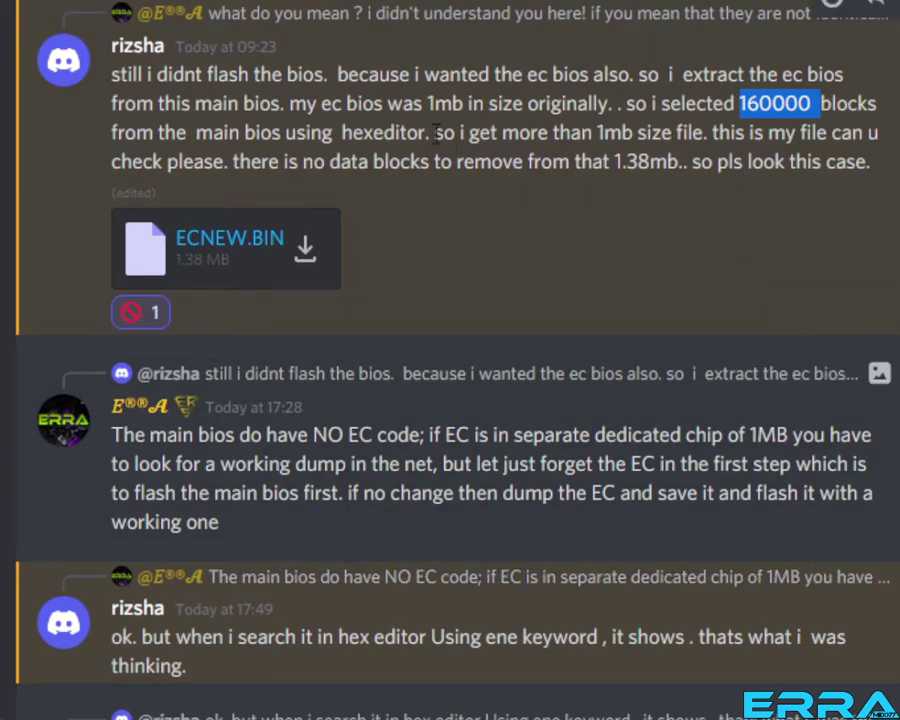
# Return to the ECNEW.BIN post in Discord and highlight "so i get more than 1mb size file" and the 160000 value
pyautogui.moveTo(434, 132); pyautogui.dragTo(704, 133)
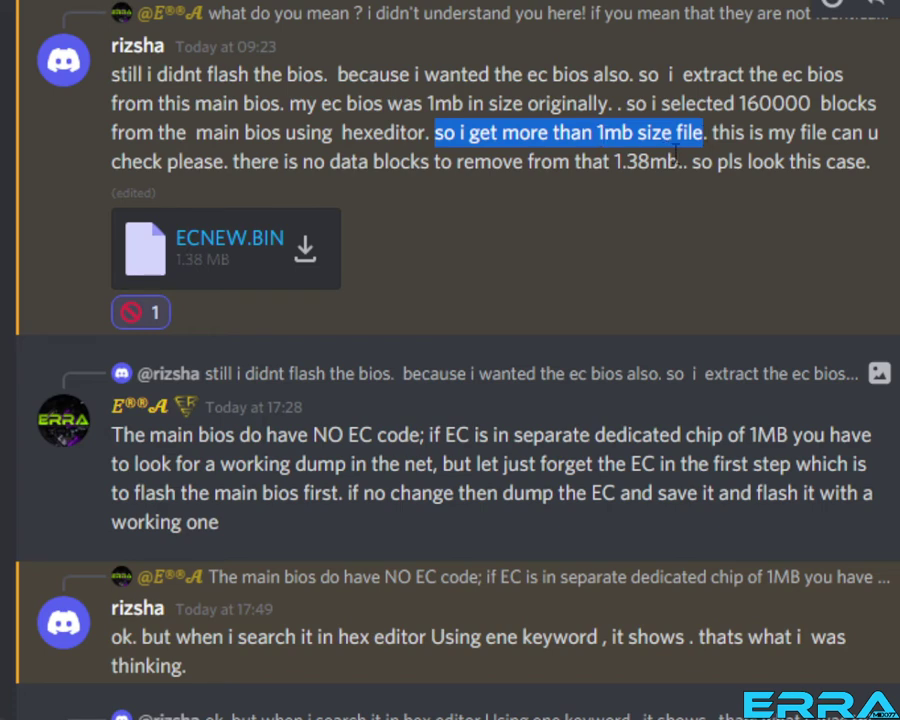
pyautogui.doubleClick(776, 100)
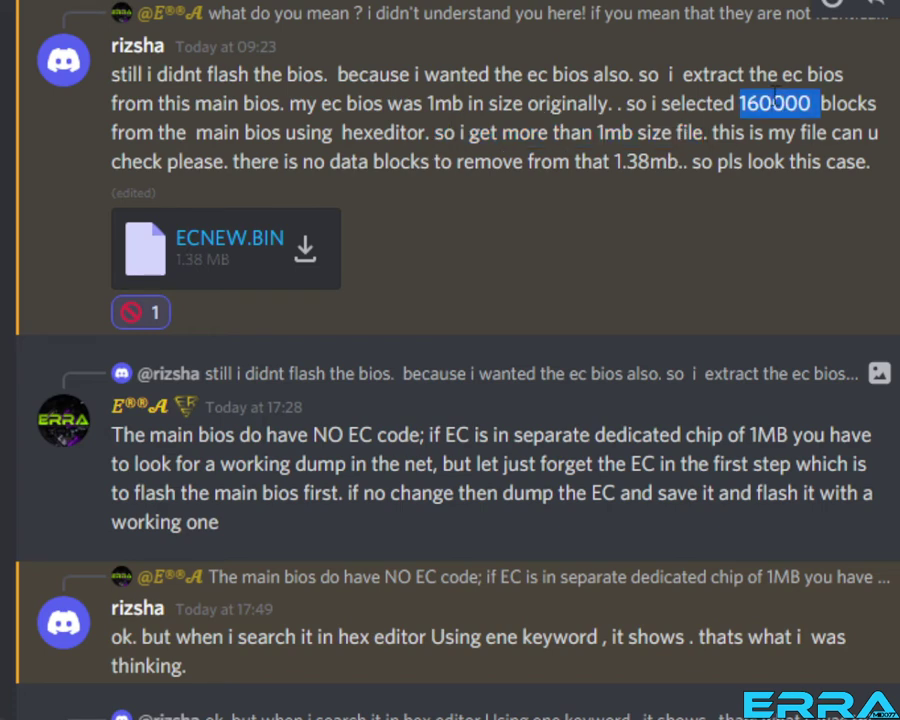
# Read the reply saying the main bios has no EC code, highlighting "1MB" and the advice to flash the main bios first
pyautogui.click(765, 101)
pyautogui.doubleClick(760, 103)
pyautogui.scroll(-3, 312, 278)
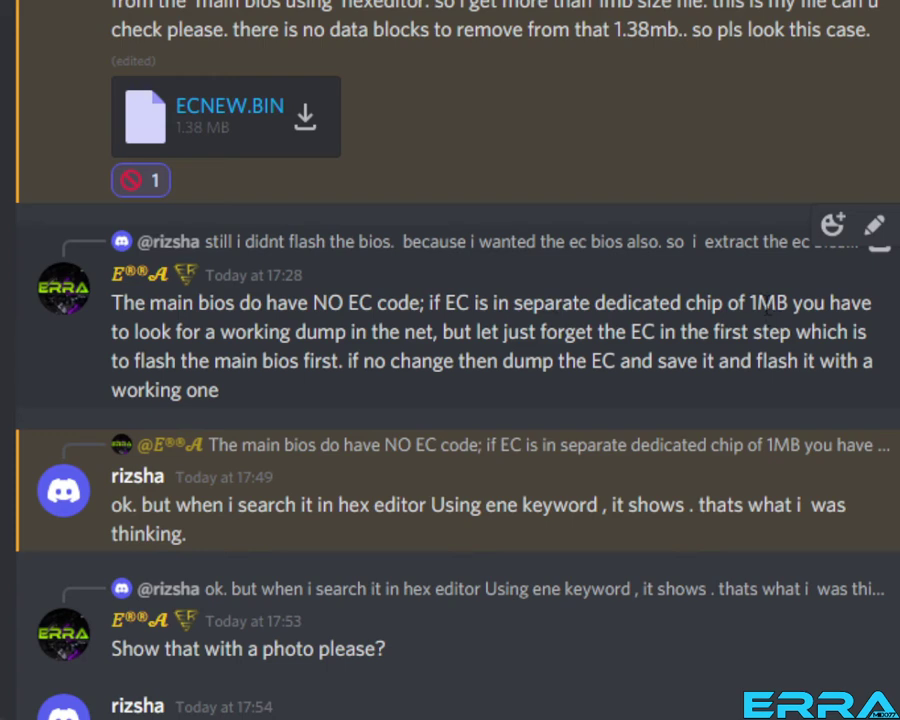
pyautogui.doubleClick(766, 304)
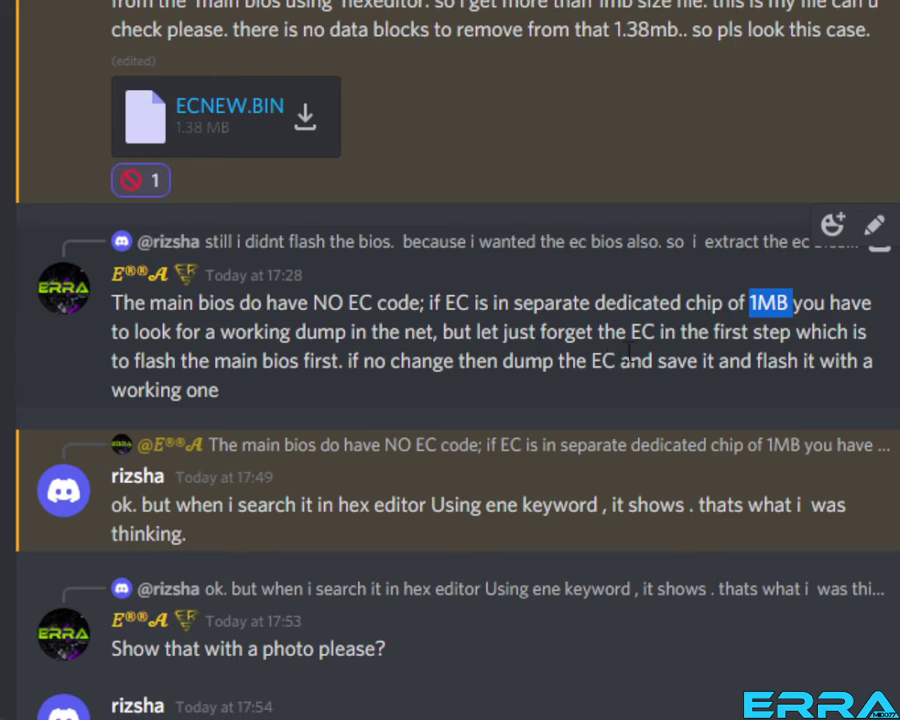
pyautogui.click(803, 337)
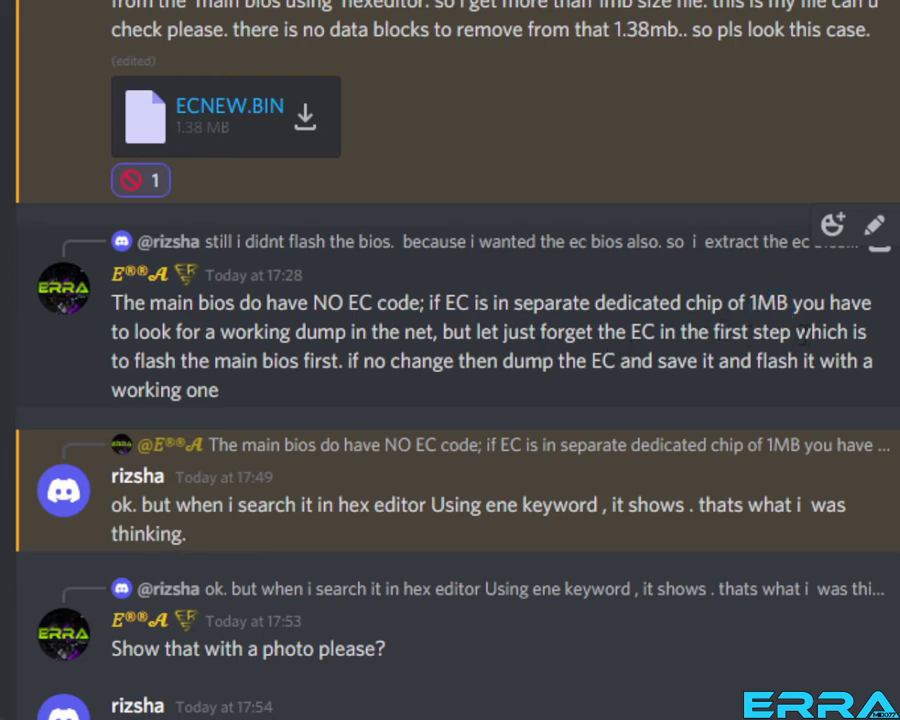
pyautogui.moveTo(803, 337); pyautogui.dragTo(870, 390)
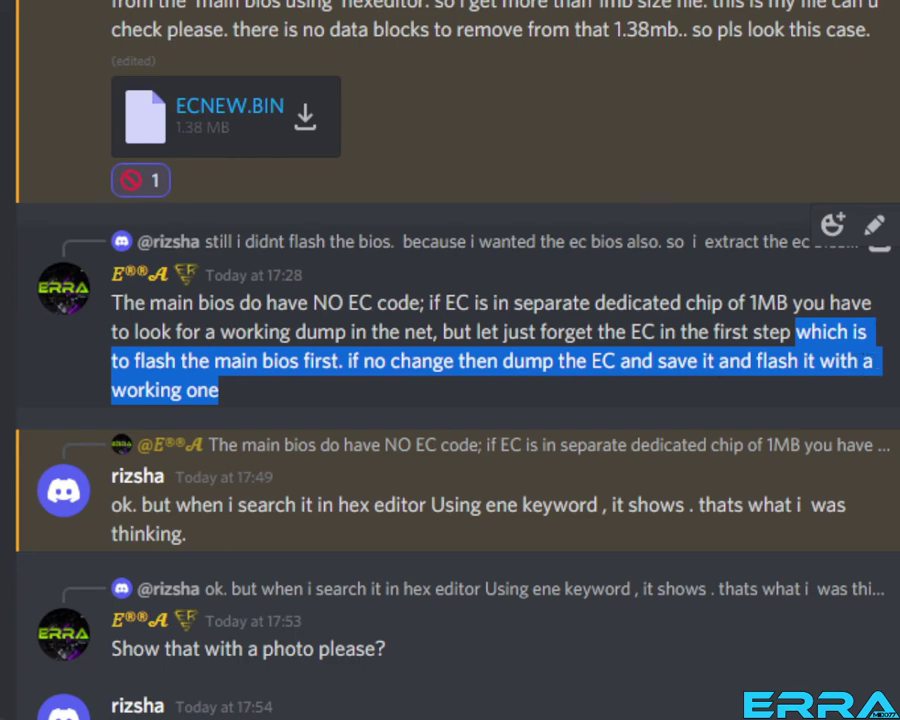
pyautogui.click(175, 390)
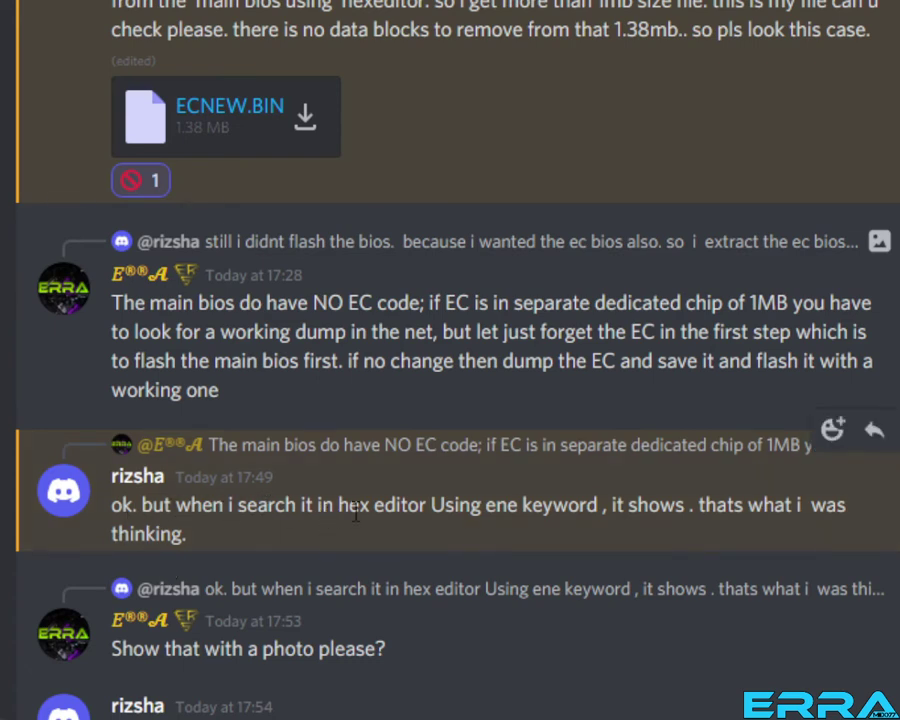
# Highlight the "ene" keyword and the photo request, and view the posted hex editor screenshot at full size
pyautogui.doubleClick(502, 505)
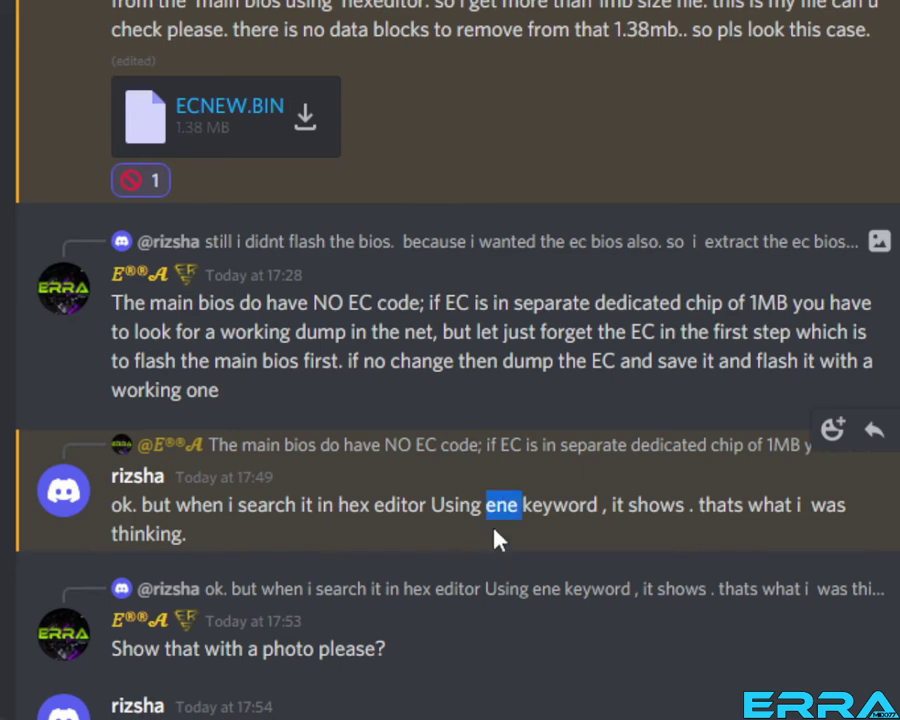
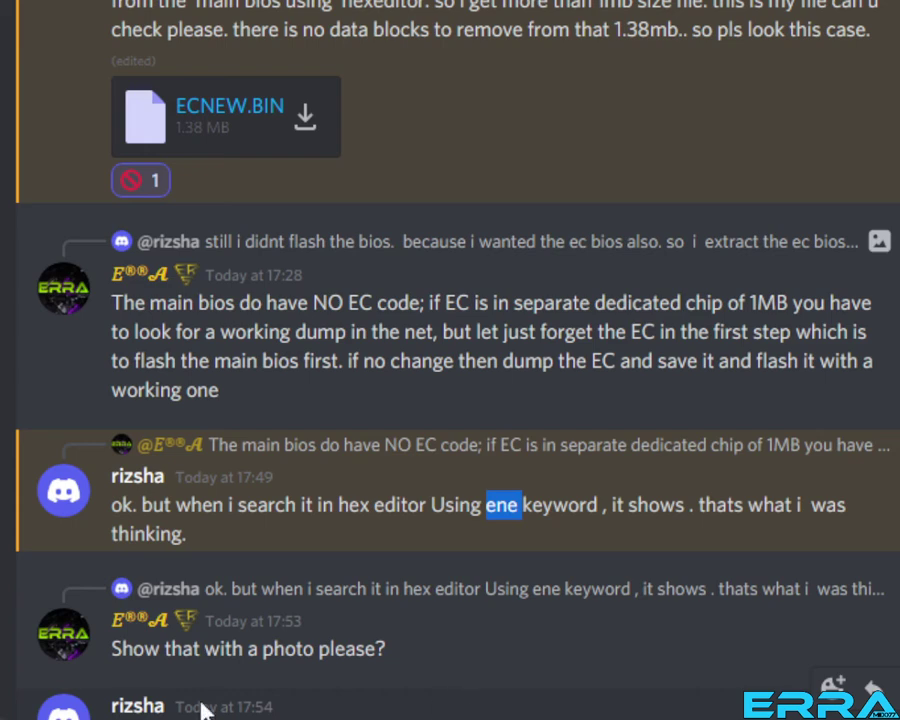
pyautogui.moveTo(112, 649); pyautogui.dragTo(408, 683)
pyautogui.scroll(-4, 408, 683)
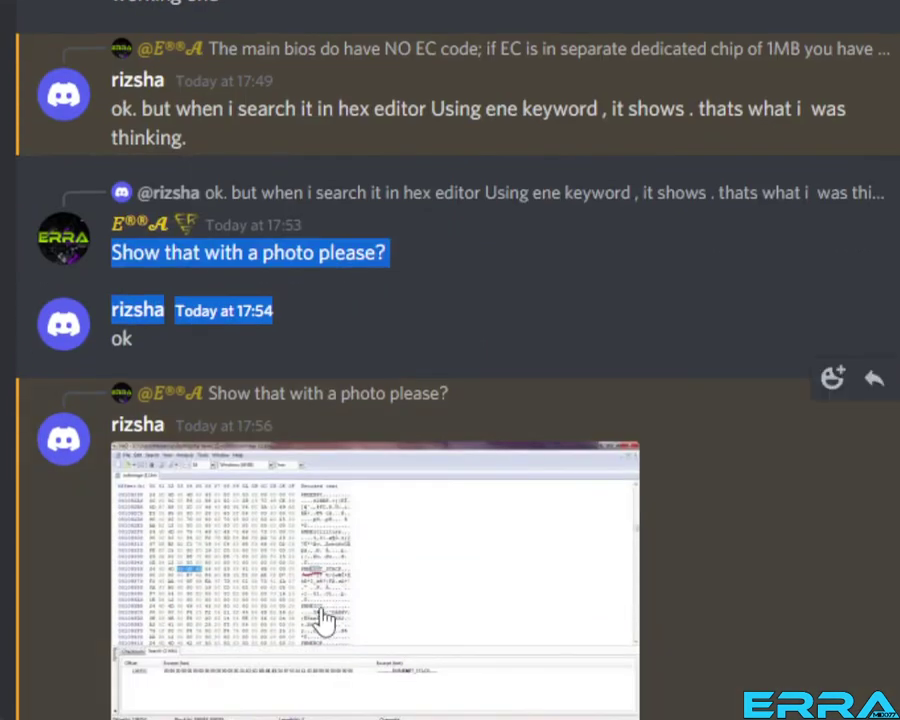
pyautogui.click(326, 598)
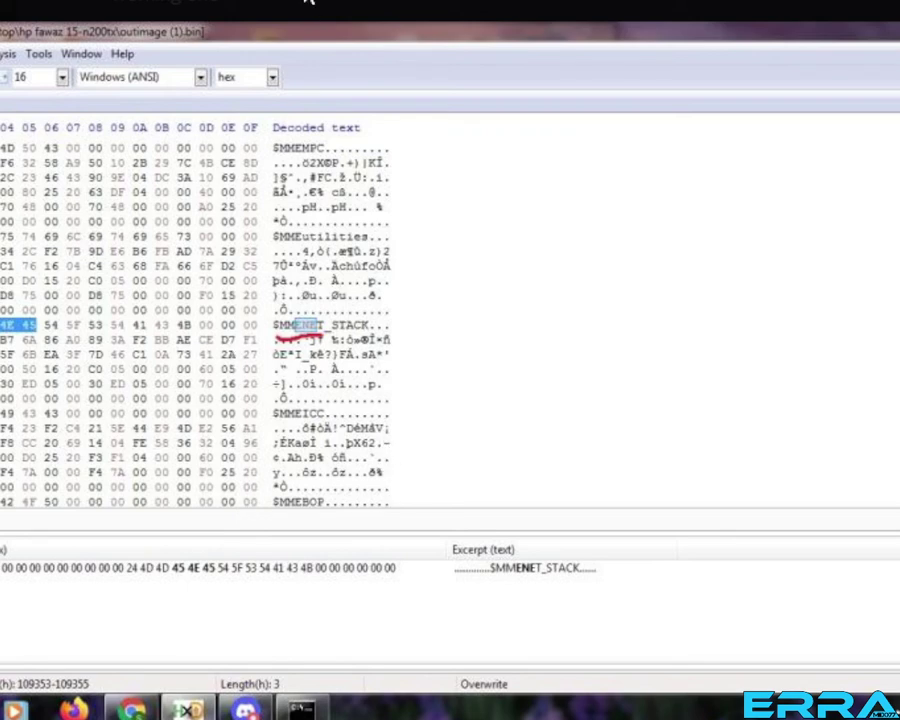
pyautogui.click(402, 18)
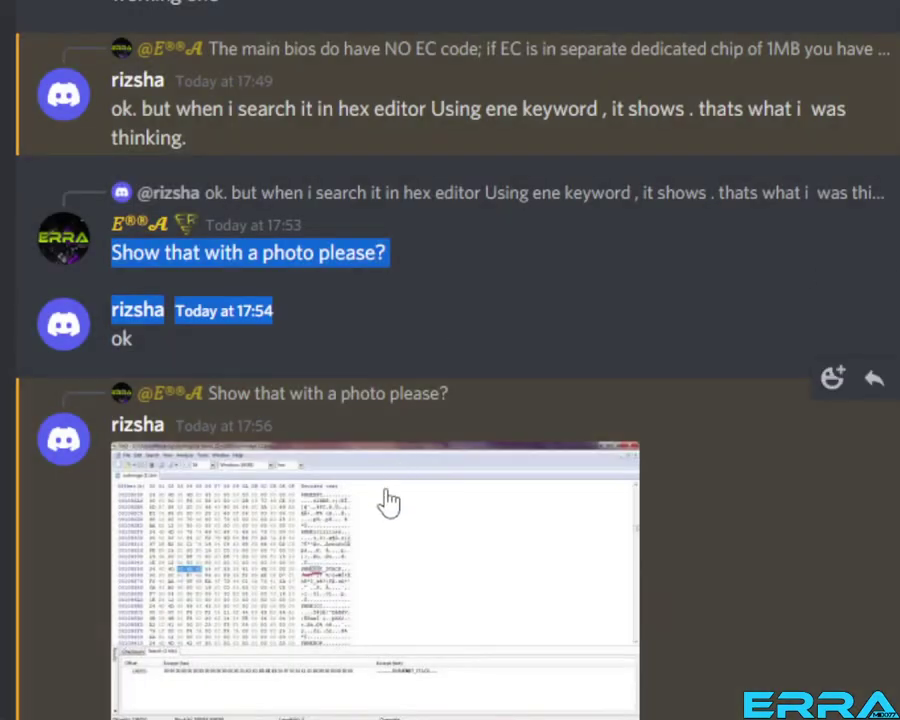
# Go to the reply about LBE++ and InsydeFlash extraction and highlight its line asking for the EC dump upload
pyautogui.scroll(-5, 388, 480)
pyautogui.scroll(-4, 390, 500)
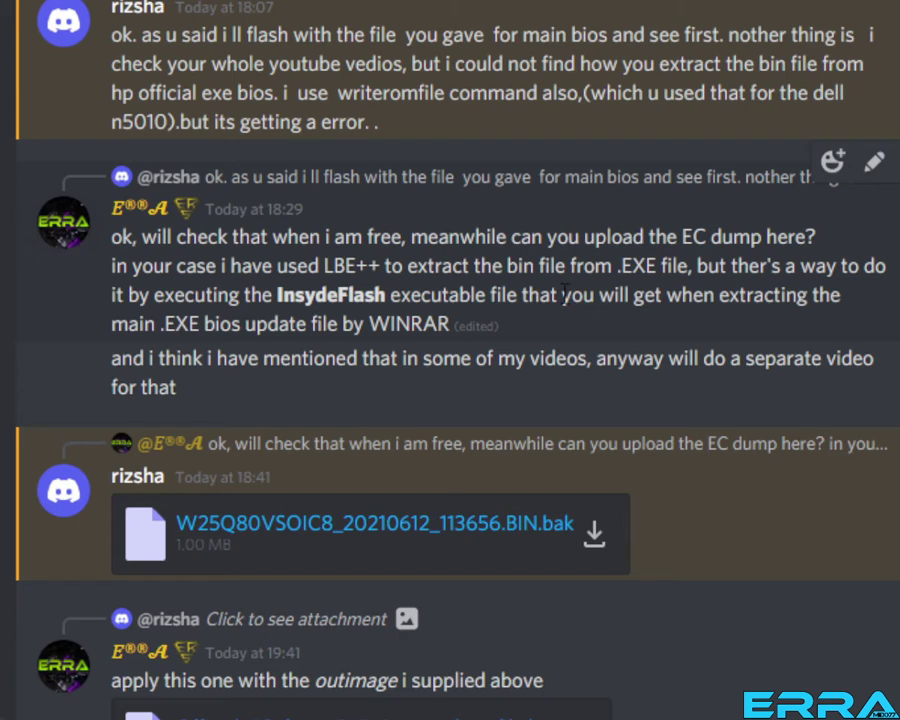
pyautogui.moveTo(111, 237); pyautogui.dragTo(566, 397)
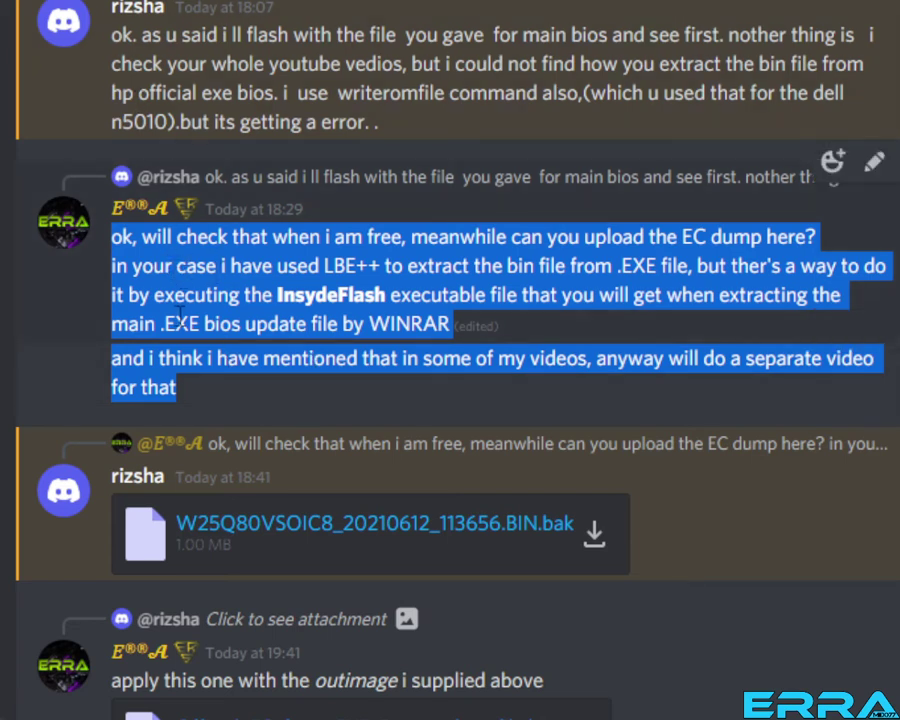
pyautogui.click(127, 224)
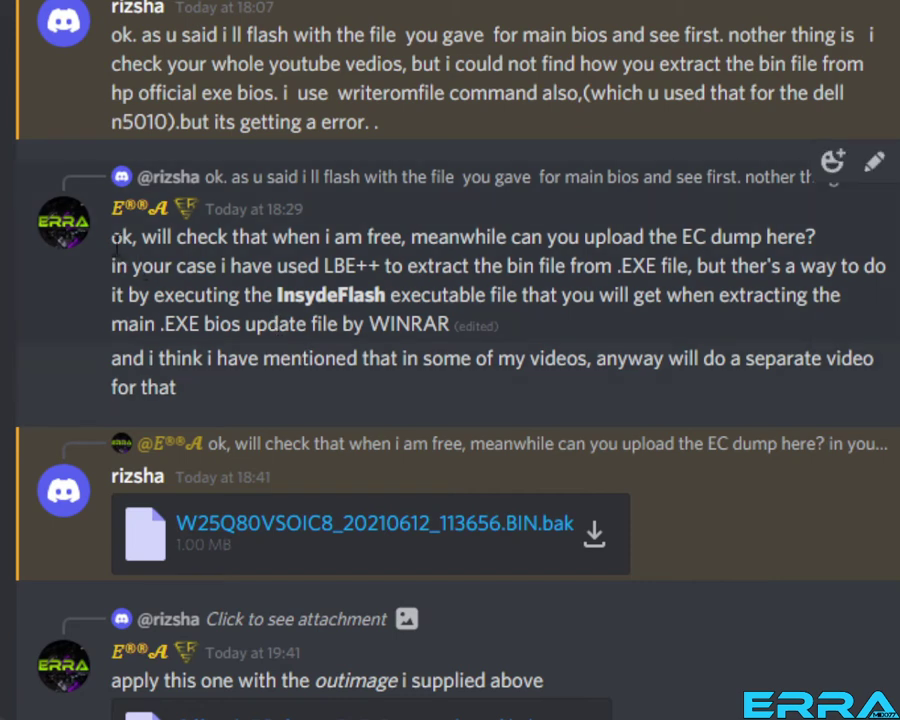
pyautogui.moveTo(142, 237); pyautogui.dragTo(327, 237)
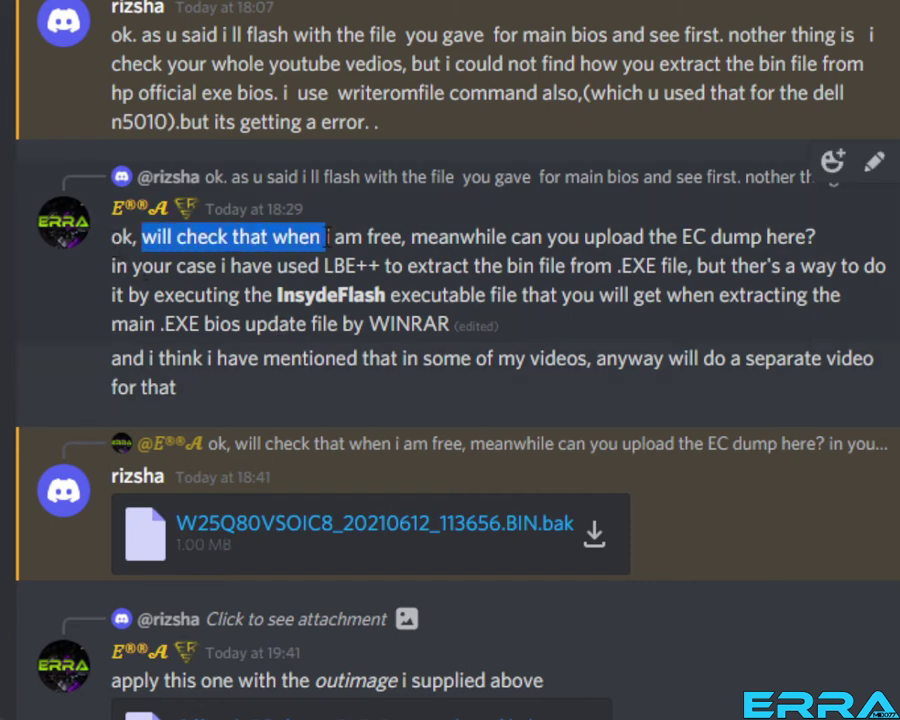
pyautogui.moveTo(427, 237); pyautogui.dragTo(611, 237)
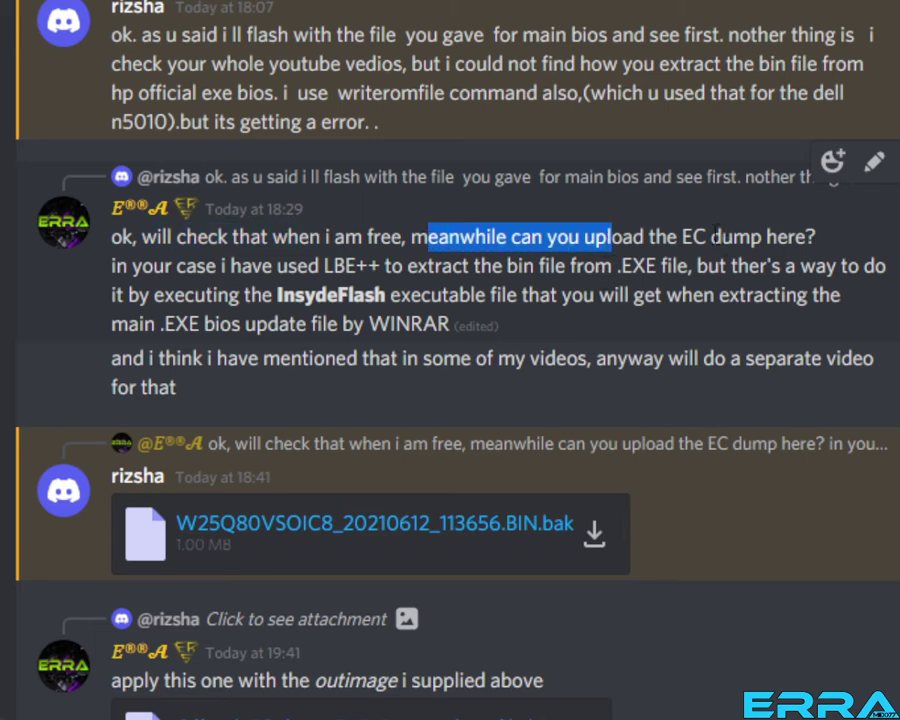
pyautogui.tripleClick(706, 236)
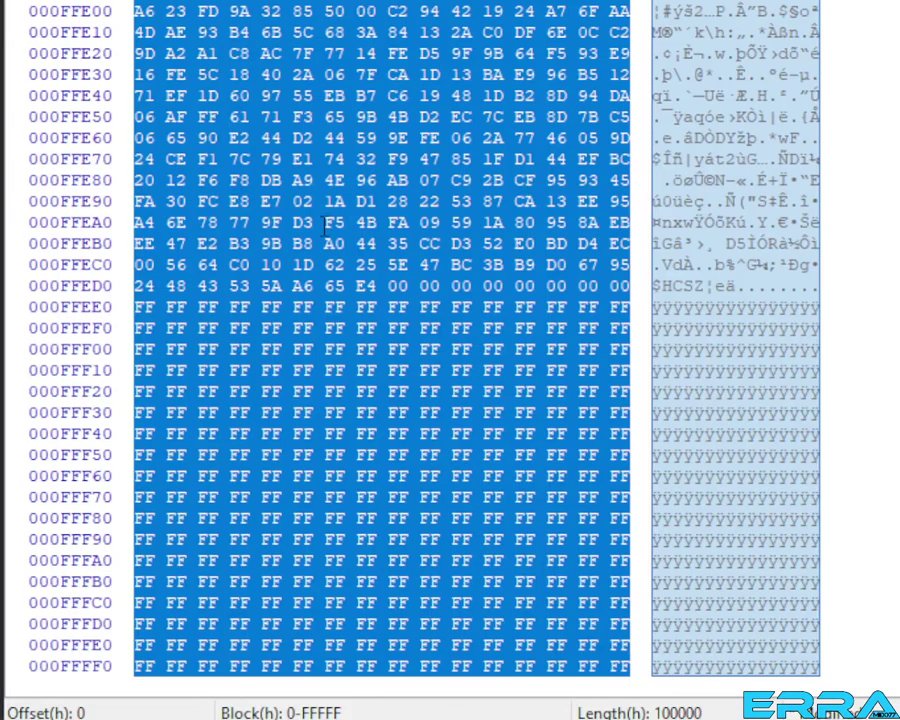
# Examine 02183.bin in HxD from its end back to its beginning and clear the full-file selection
pyautogui.scroll(14, 380, 350)
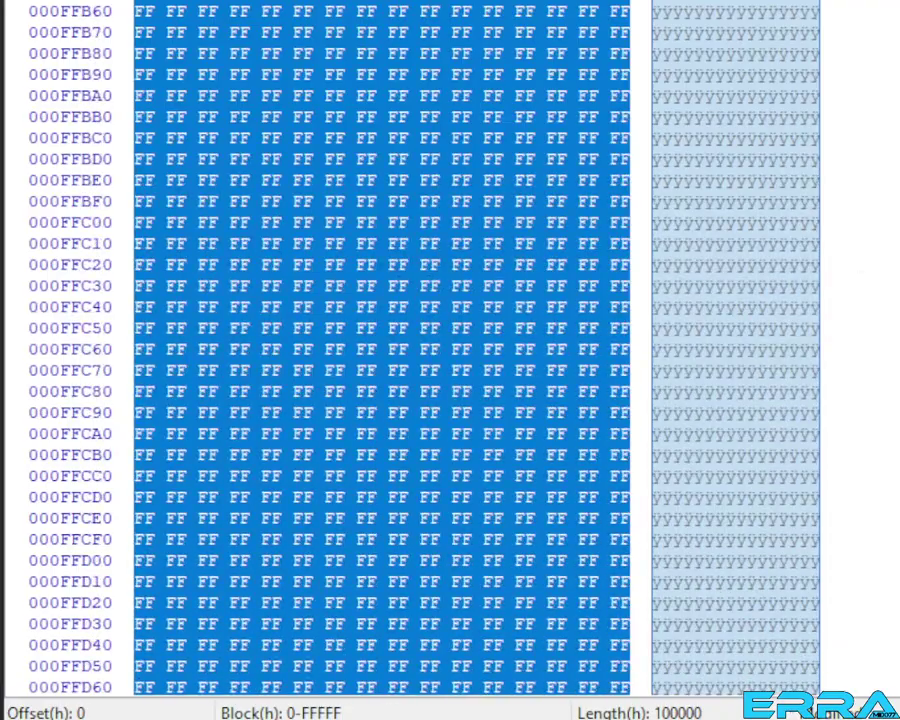
pyautogui.scroll(20, 380, 350)
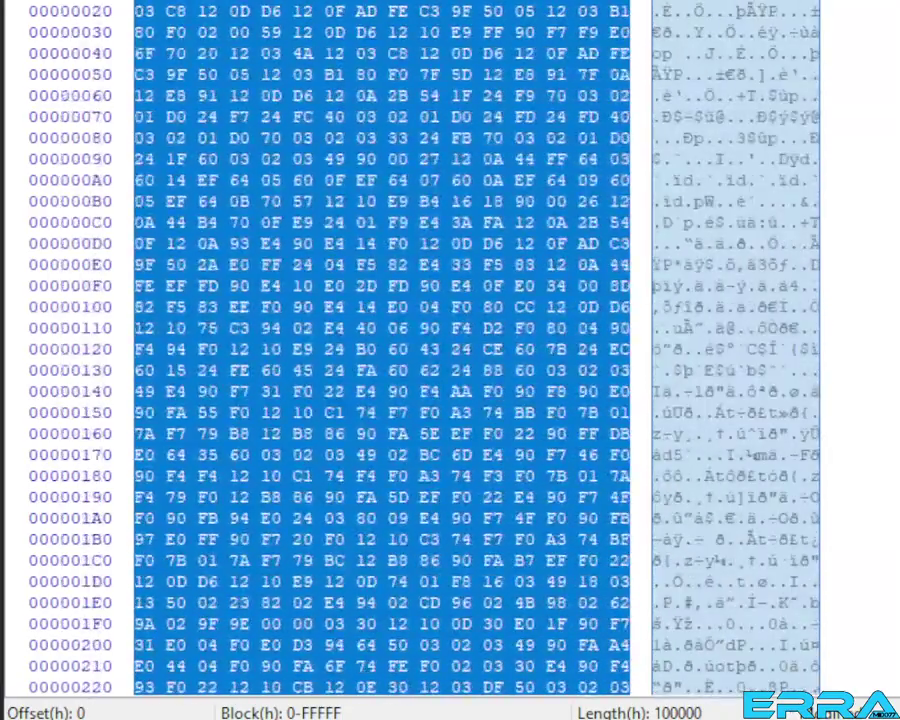
pyautogui.click(684, 74)
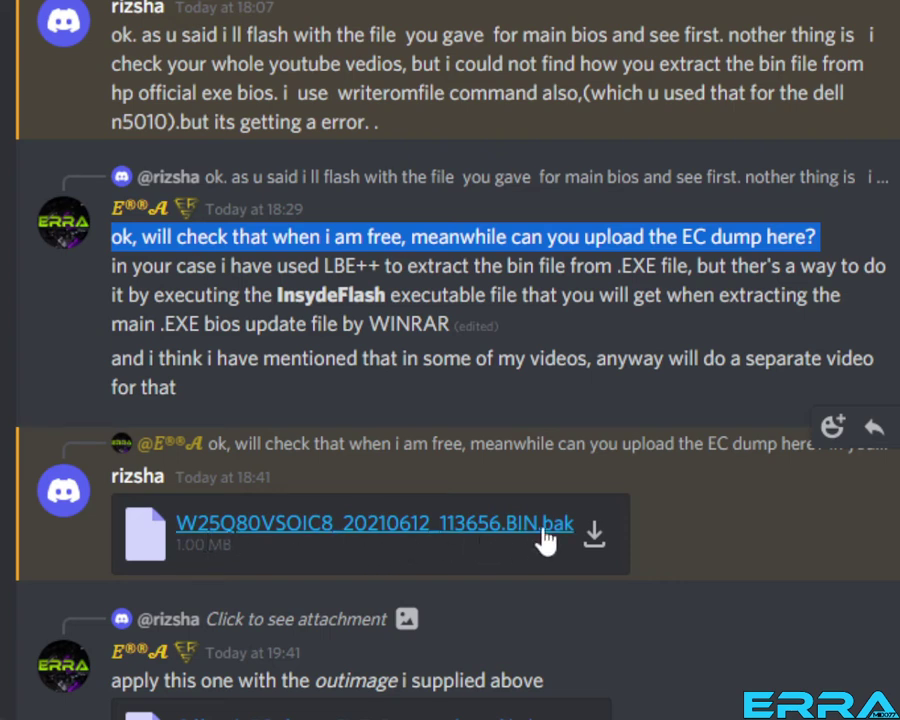
# Return to Discord and highlight the question about extracting the bin from the HP exe, including the word "writeromfile"
pyautogui.click(148, 233)
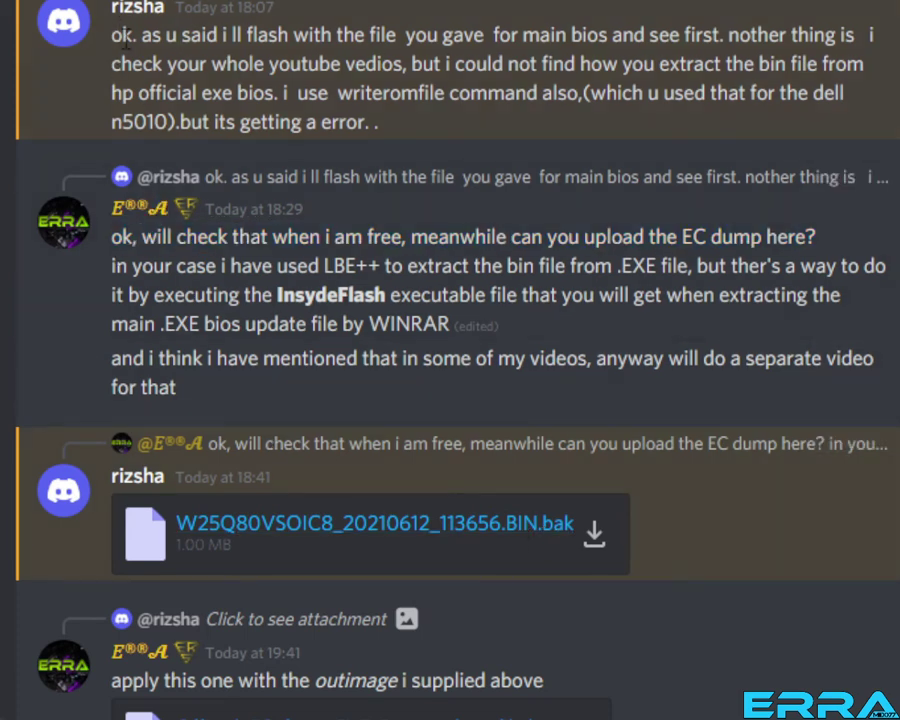
pyautogui.moveTo(82, 26); pyautogui.dragTo(482, 144)
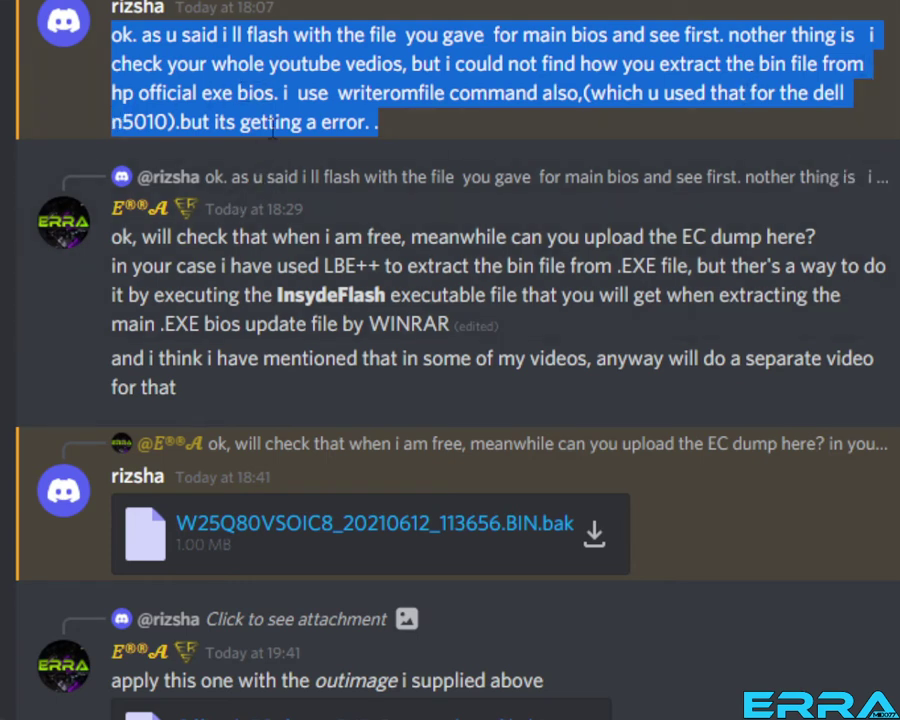
pyautogui.doubleClick(402, 92)
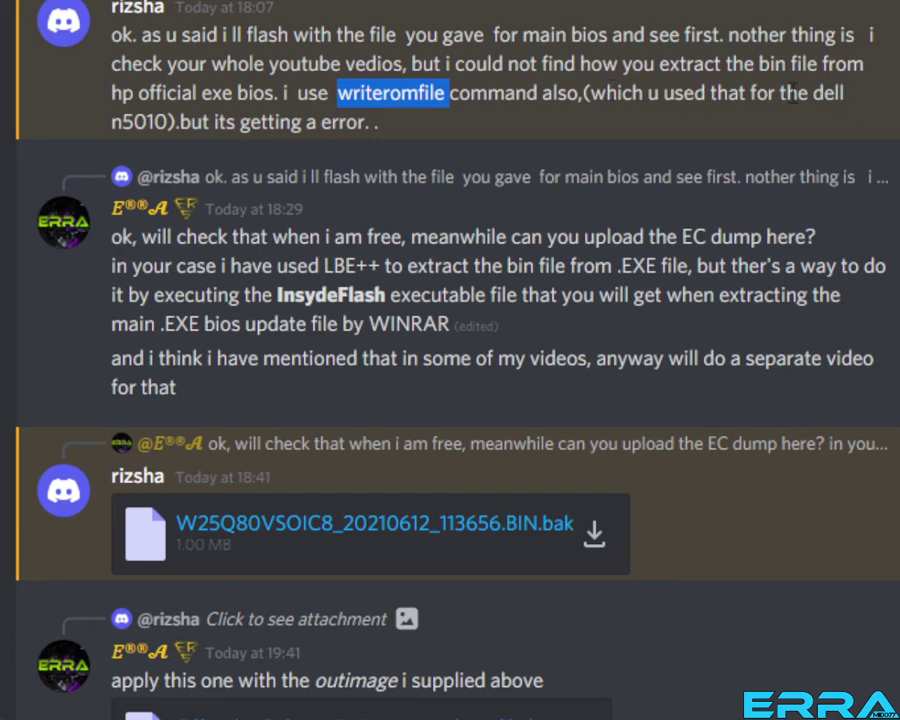
pyautogui.click(581, 70)
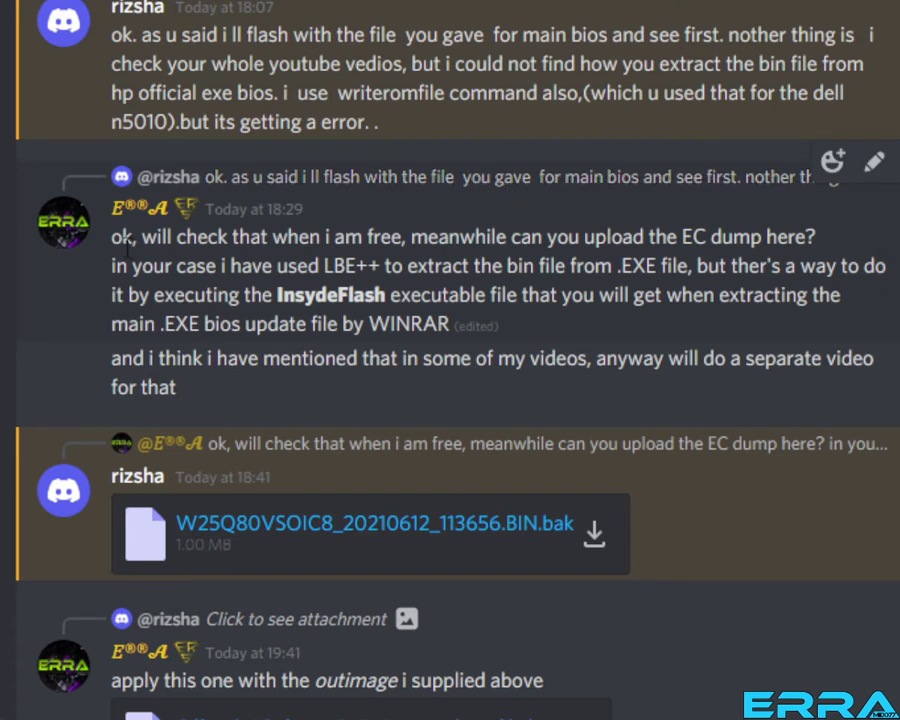
# Highlight the reply's points on LBE++, extraction by executing InsydeFlash from the WINRAR-extracted update, and the promised separate video
pyautogui.moveTo(140, 237); pyautogui.dragTo(410, 237)
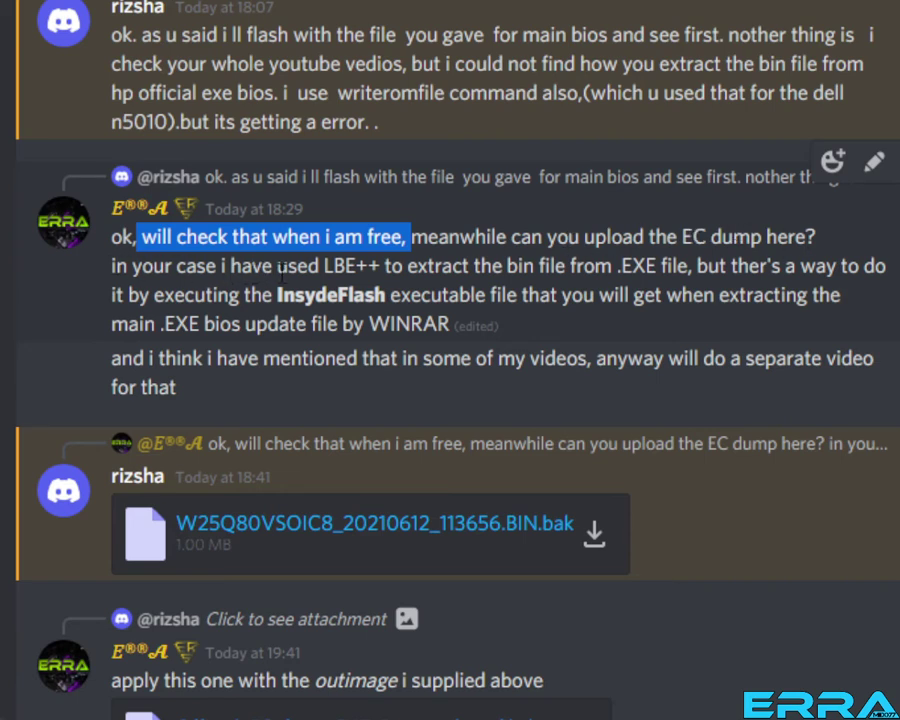
pyautogui.click(362, 265)
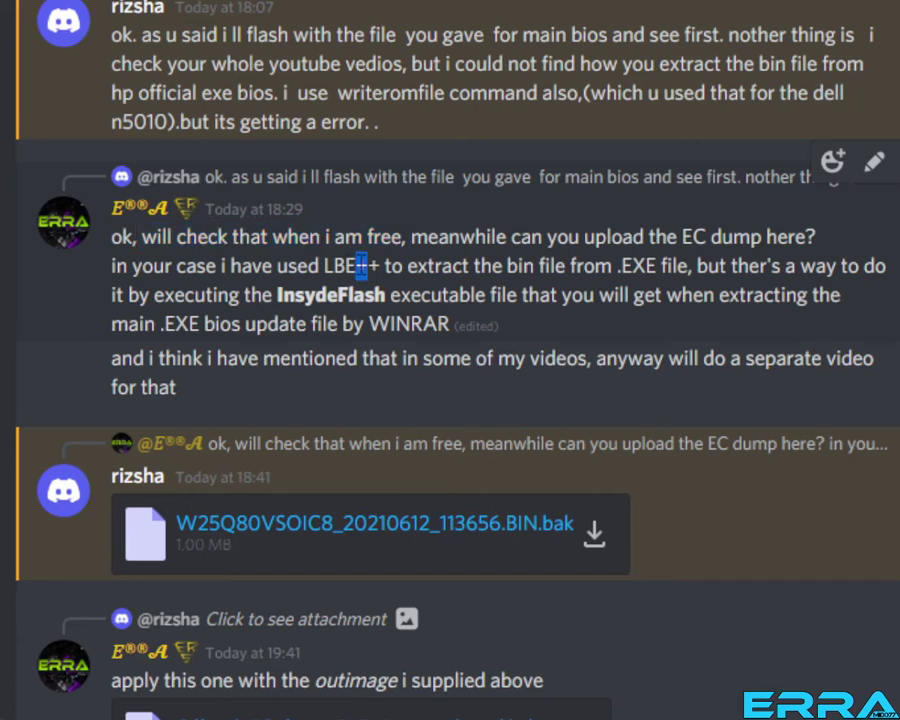
pyautogui.moveTo(322, 265); pyautogui.dragTo(382, 265)
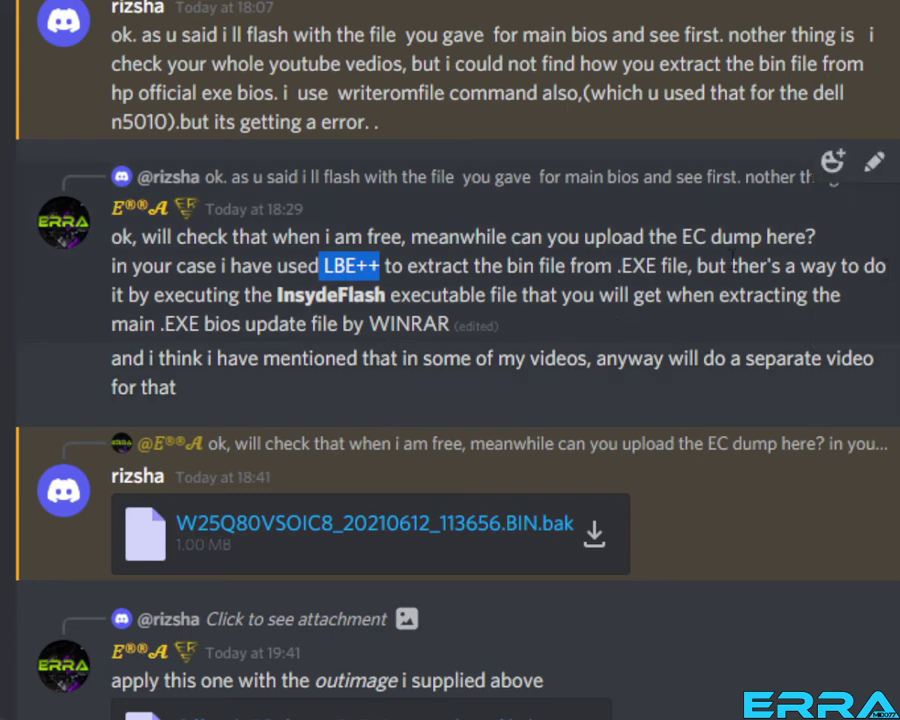
pyautogui.moveTo(696, 266); pyautogui.dragTo(881, 311)
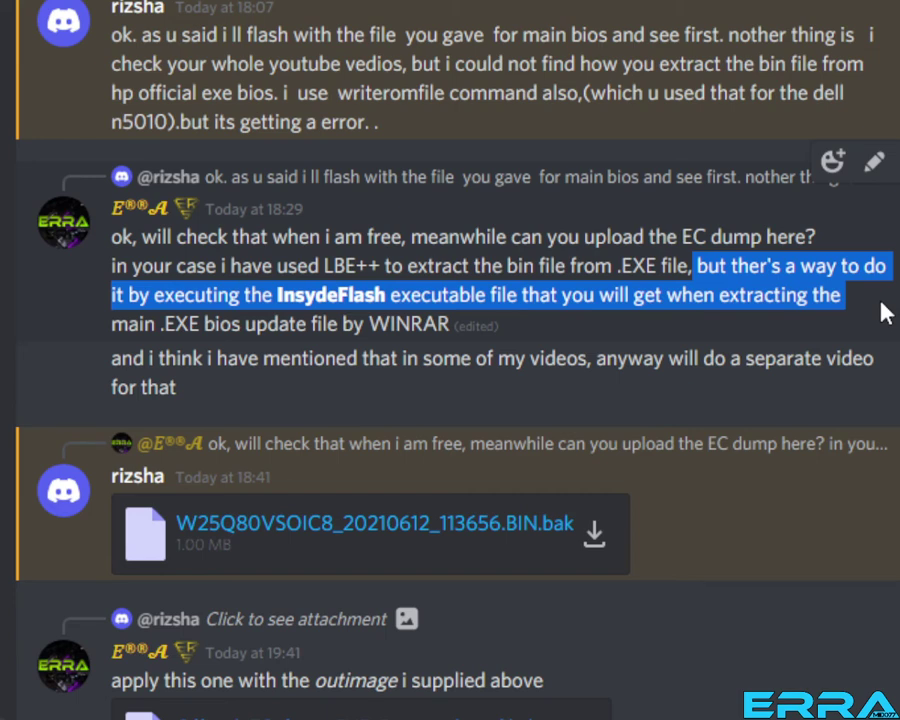
pyautogui.moveTo(881, 311); pyautogui.dragTo(887, 318)
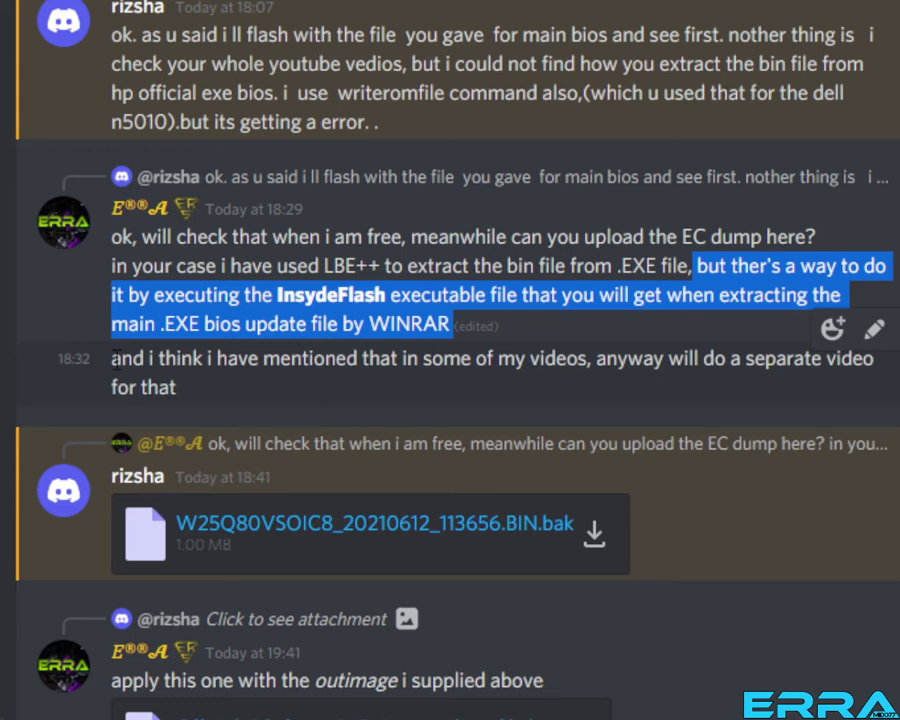
pyautogui.moveTo(430, 330); pyautogui.dragTo(201, 358)
pyautogui.moveTo(110, 360); pyautogui.dragTo(886, 458)
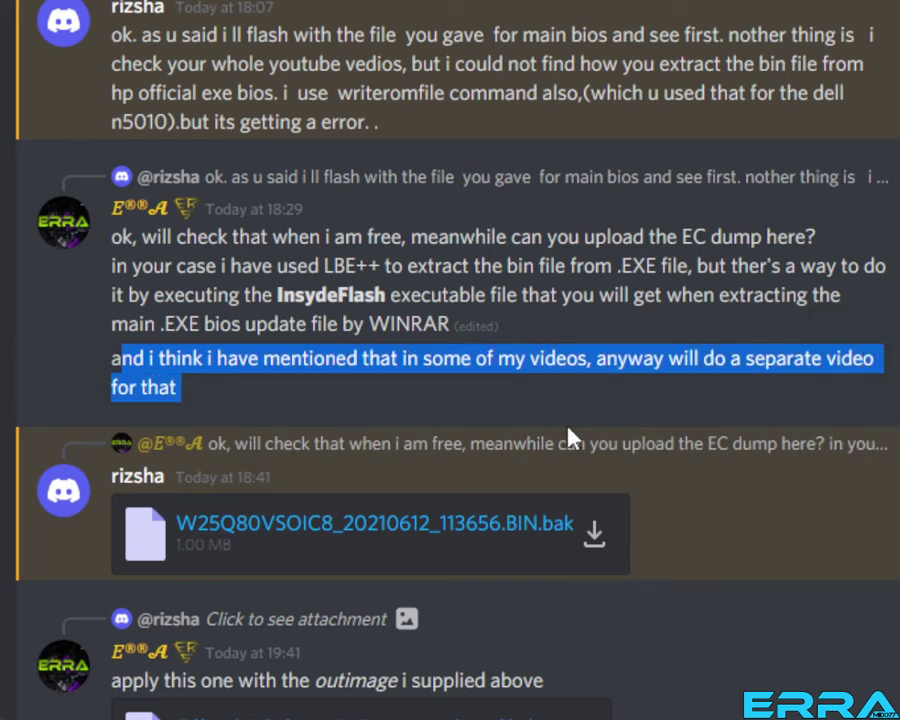
# Download the EC dump attachment W25Q80VSOIC8_20210612_113656.BIN.bak into the case folder on the desktop
pyautogui.scroll(-5, 402, 618)
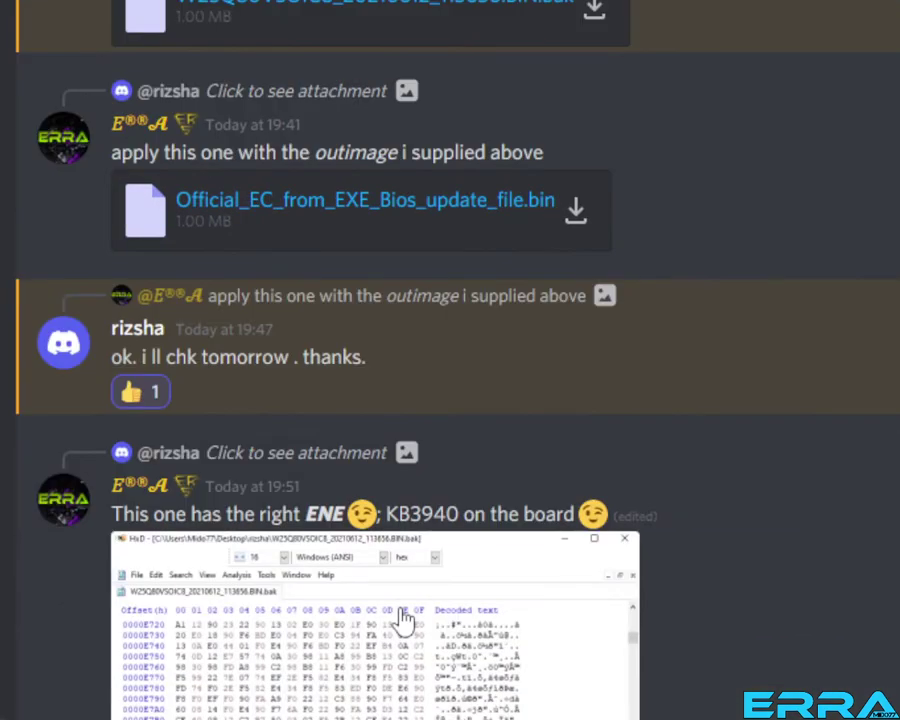
pyautogui.scroll(2, 406, 530)
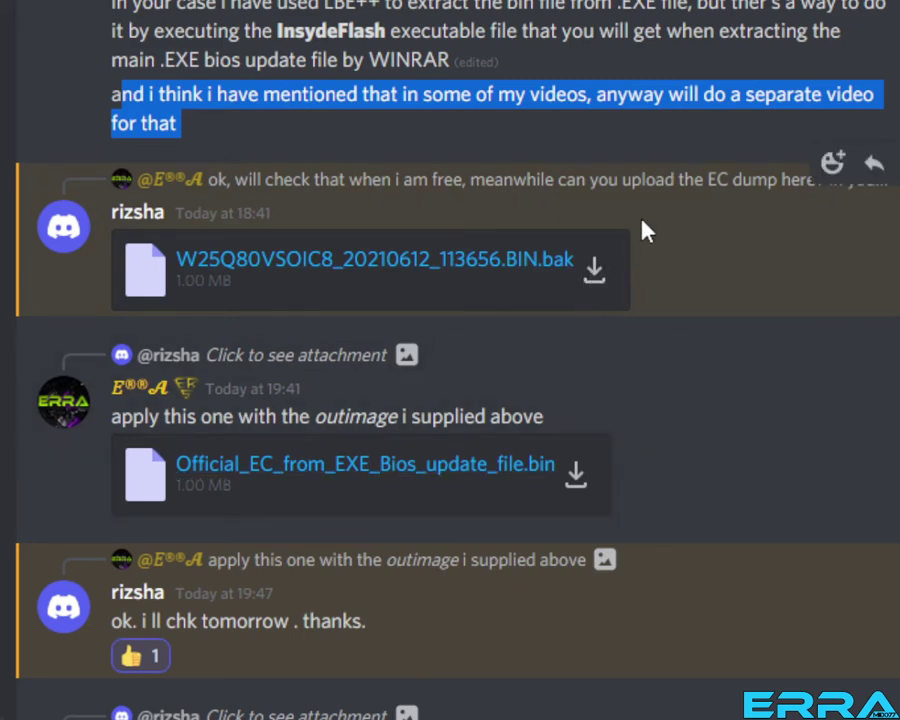
pyautogui.click(595, 283)
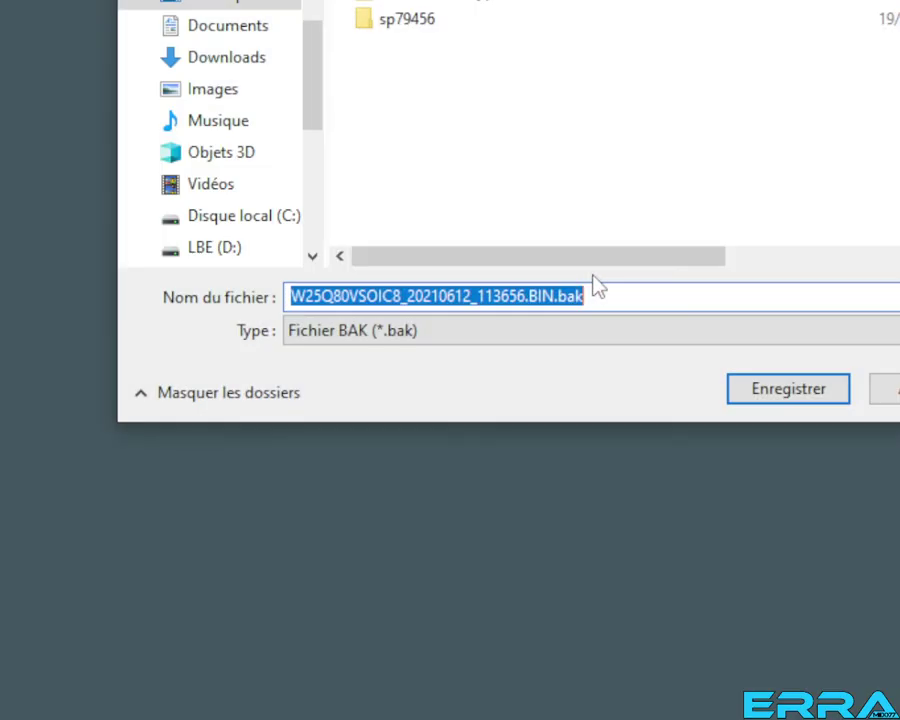
pyautogui.click(775, 398)
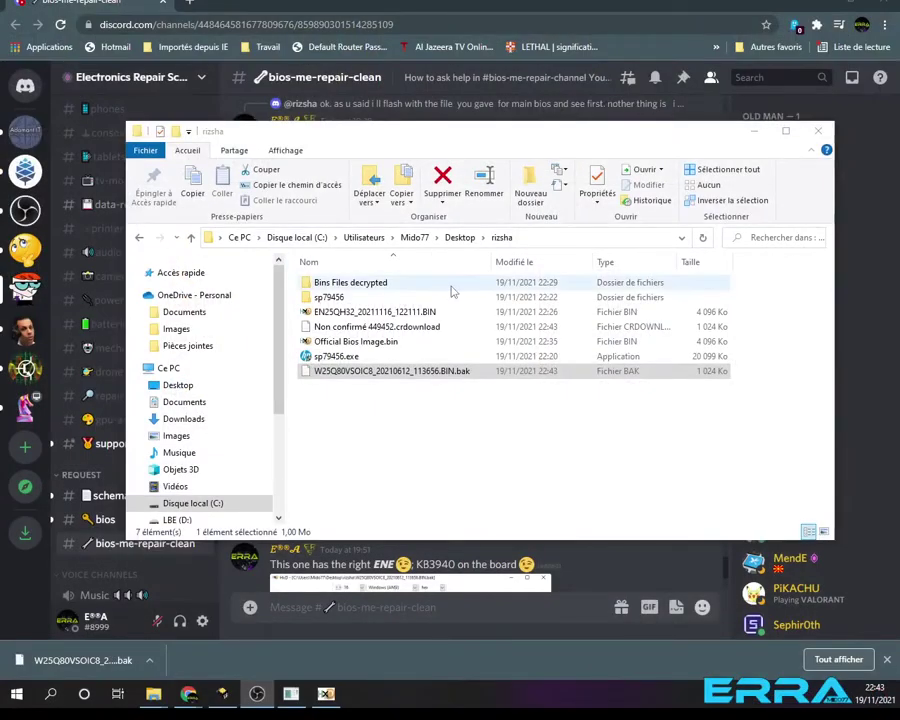
# Switch to HxD and close Official Bios Image.bin and EN25QH32_20211116_122111.BIN, leaving 02183.bin open
pyautogui.click(316, 425)
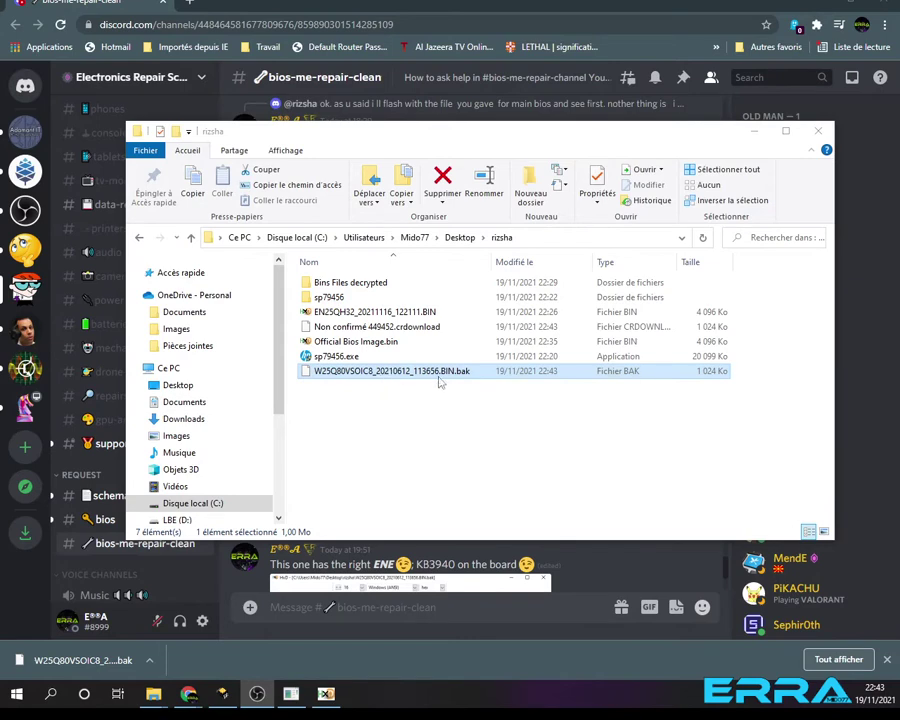
pyautogui.click(330, 696)
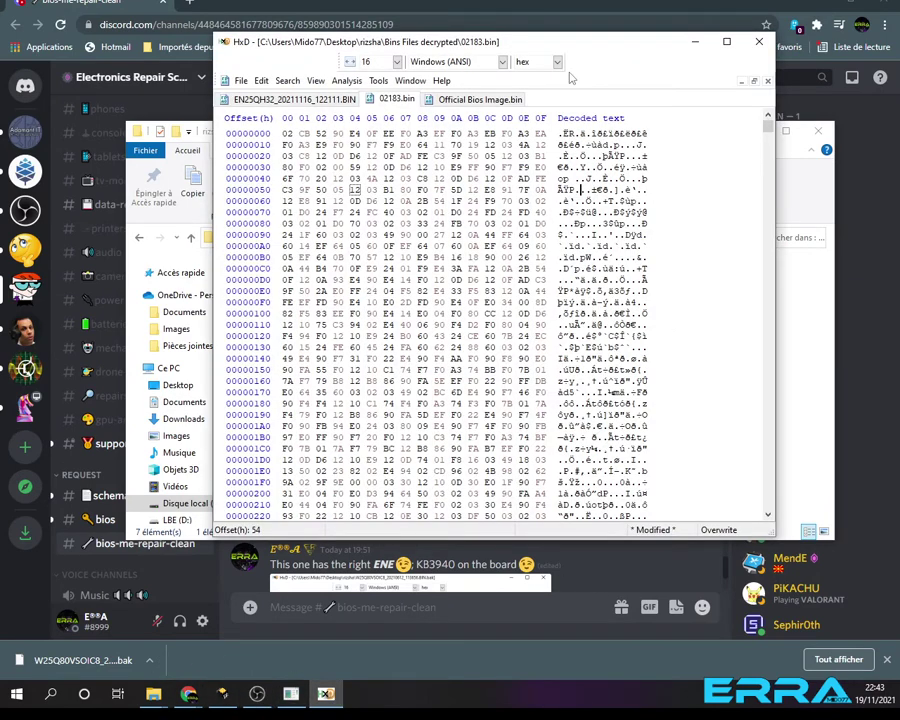
pyautogui.click(478, 101)
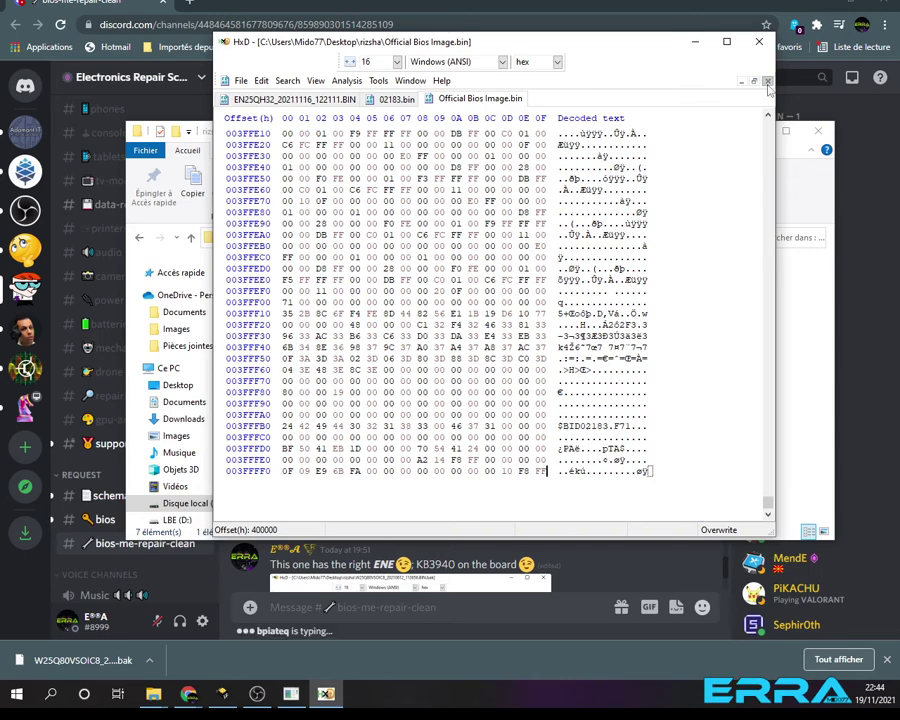
pyautogui.click(767, 81)
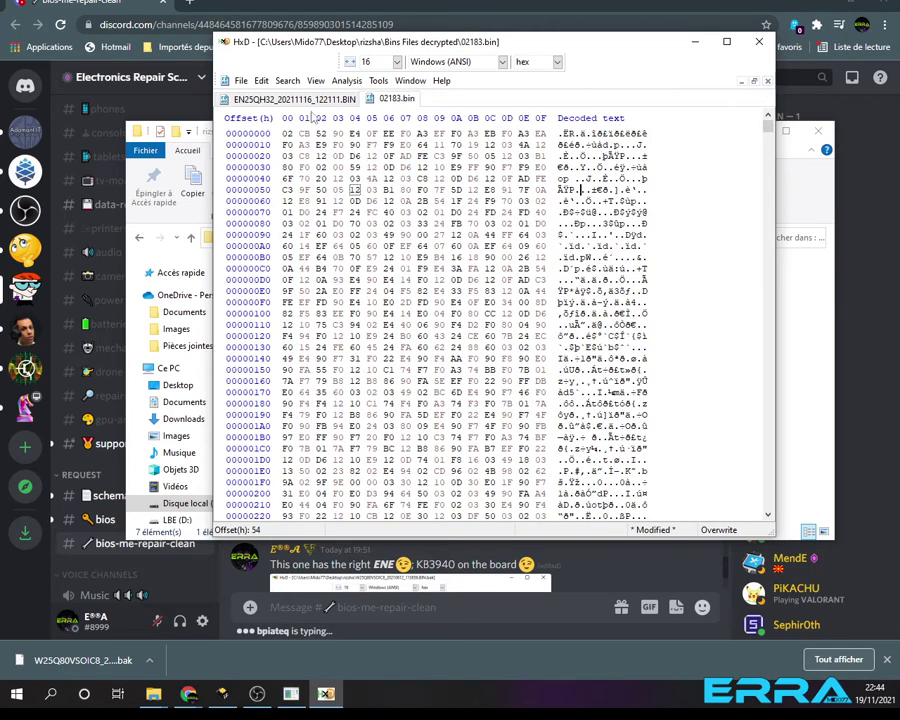
pyautogui.click(294, 99)
pyautogui.hotkey('ctrl', 'a')
pyautogui.scroll(-4, 385, 287)
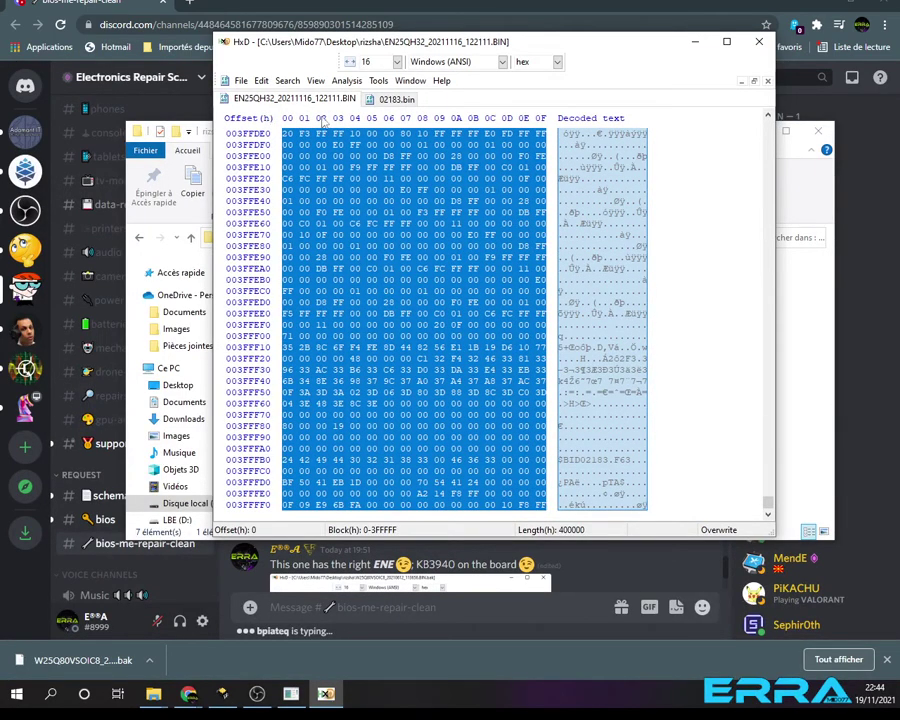
pyautogui.click(768, 82)
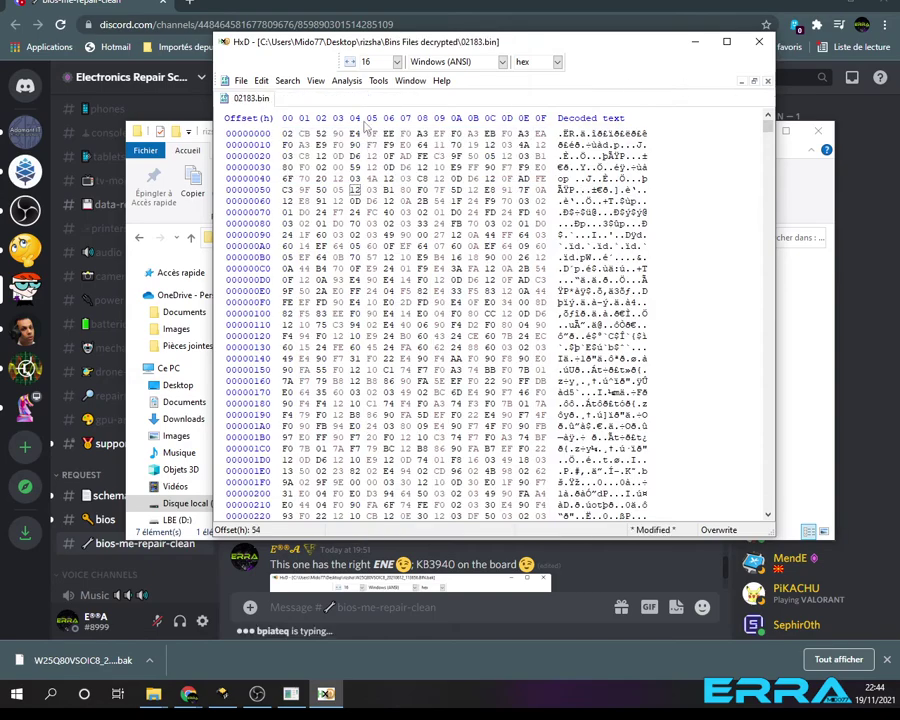
# Examine the beginning of 02183.bin and select the whole file to check its length
pyautogui.scroll(-4, 408, 280)
pyautogui.scroll(4, 421, 280)
pyautogui.scroll(-13, 419, 281)
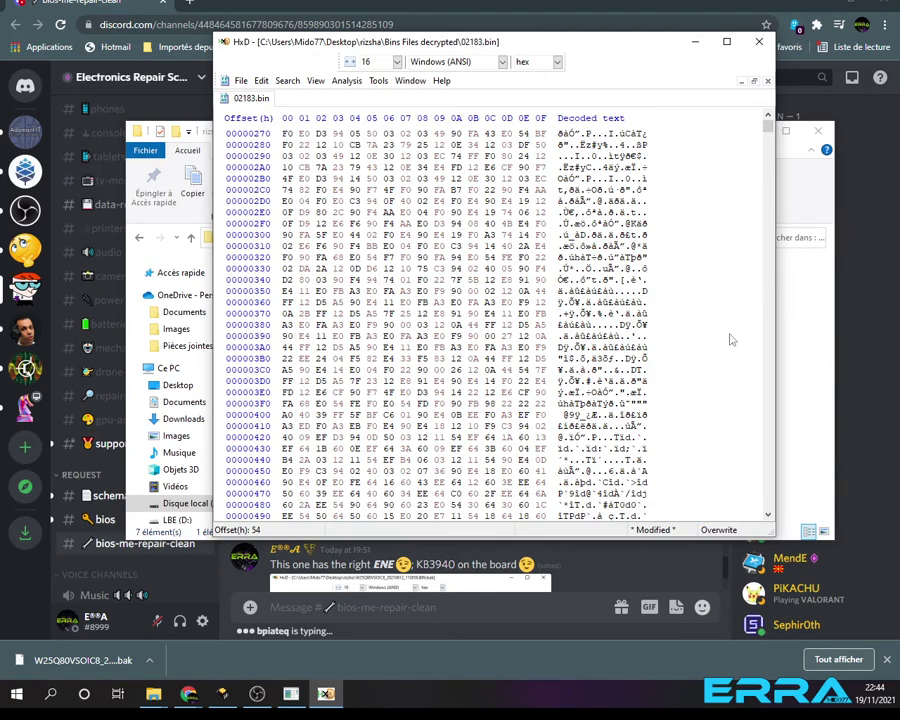
pyautogui.moveTo(768, 128)
pyautogui.mouseDown()
pyautogui.moveTo(766, 522)
pyautogui.moveTo(767, 120)
pyautogui.mouseUp()
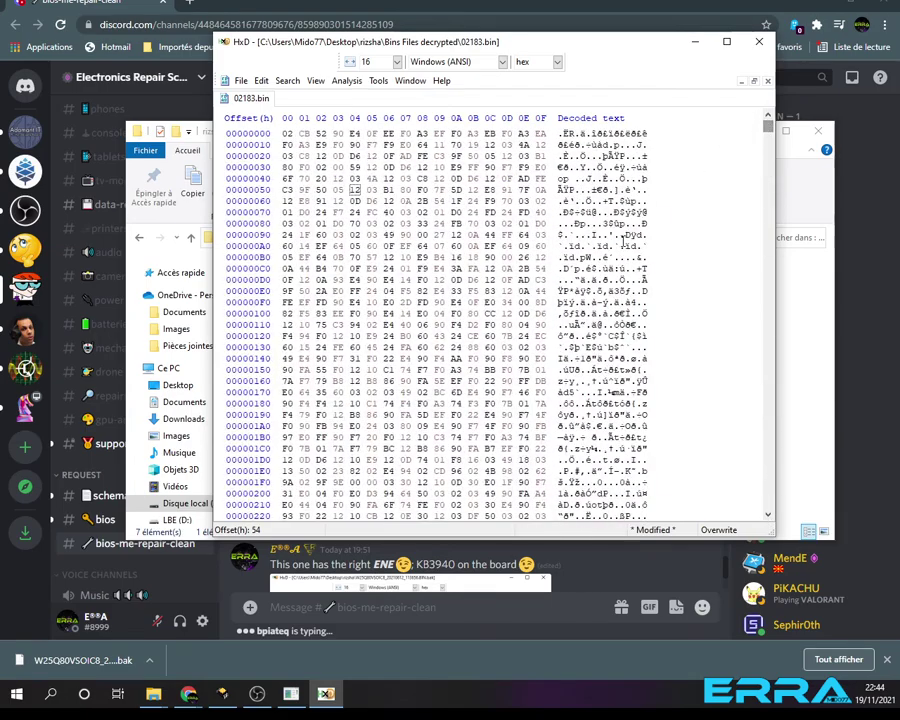
pyautogui.click(452, 291)
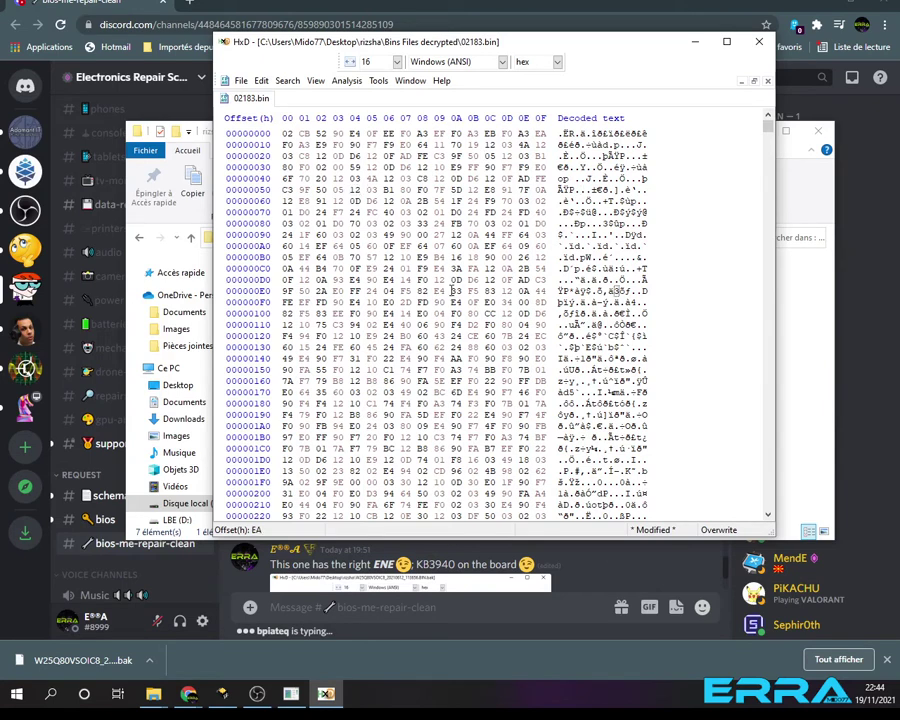
pyautogui.hotkey('ctrl', 'a')
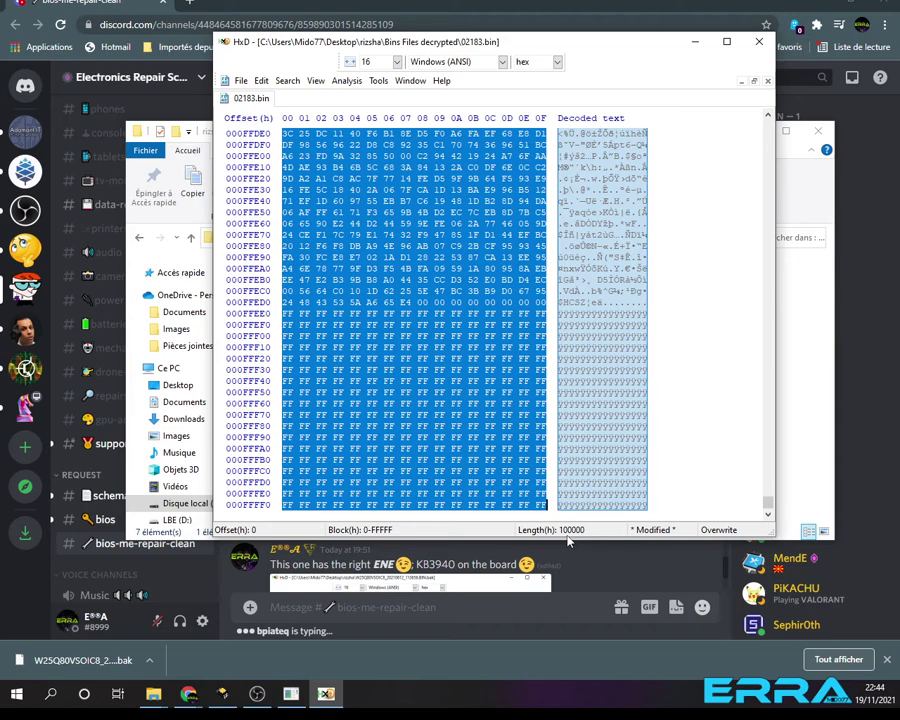
# Check the size of the original 02183.bin in the Bins Files decrypted folder and return to the rizsha folder
pyautogui.click(817, 343)
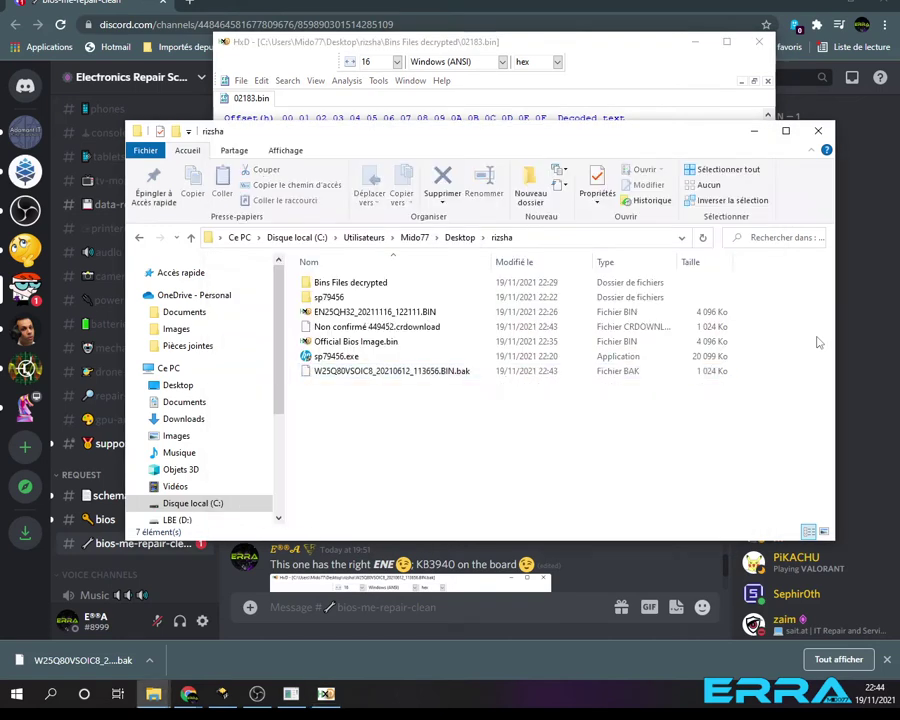
pyautogui.doubleClick(334, 288)
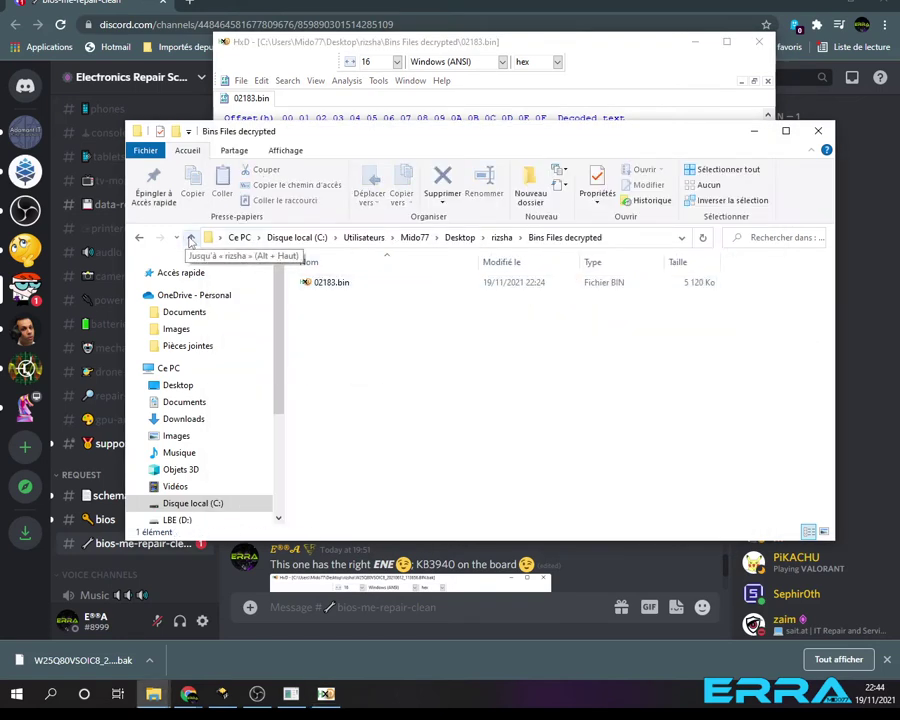
pyautogui.click(324, 288)
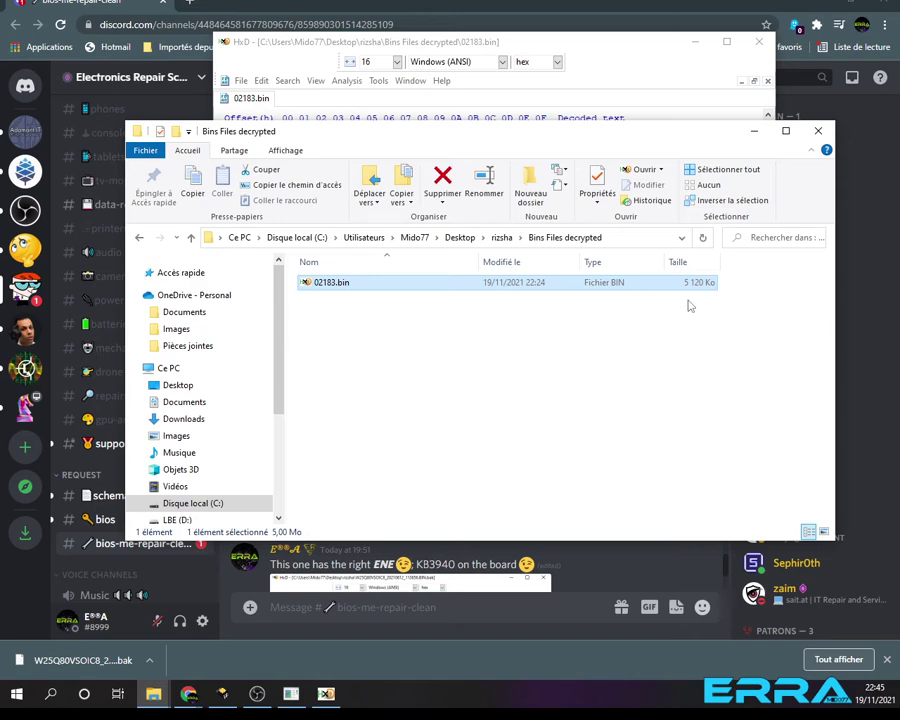
pyautogui.click(190, 240)
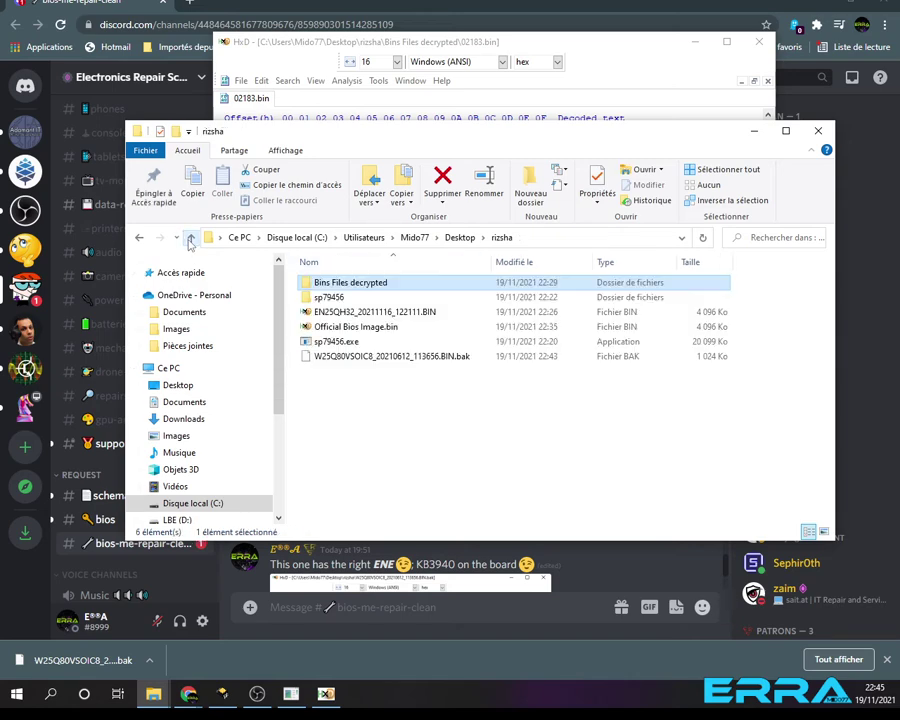
# Move the rizsha folder window clear of HxD and open W25Q80VSOIC8_20210612_113656.BIN.bak in HxD
pyautogui.click(465, 38)
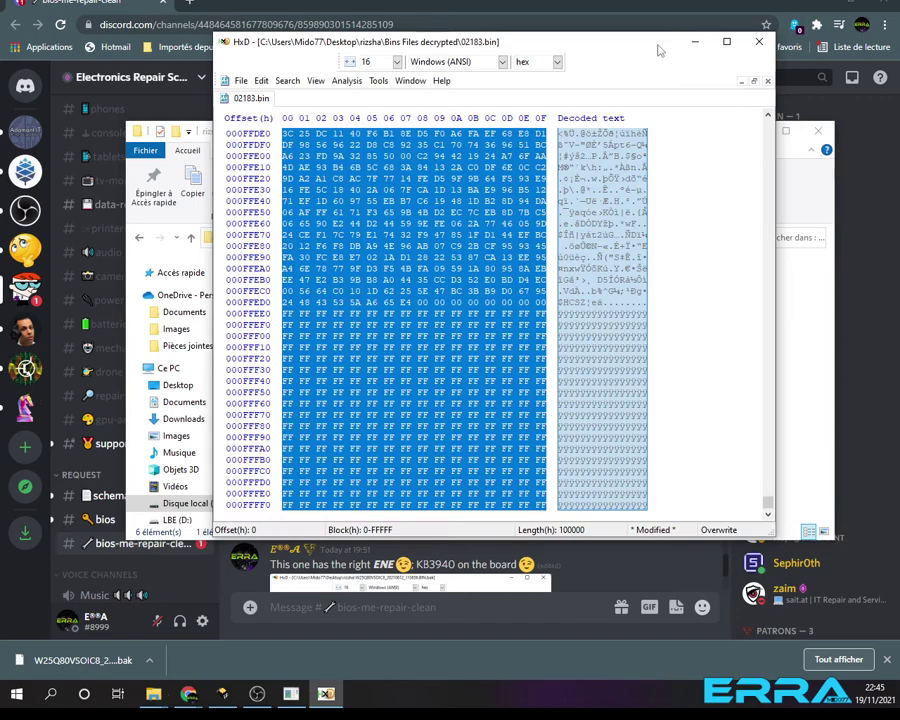
pyautogui.click(794, 372)
pyautogui.moveTo(549, 132); pyautogui.dragTo(623, 419)
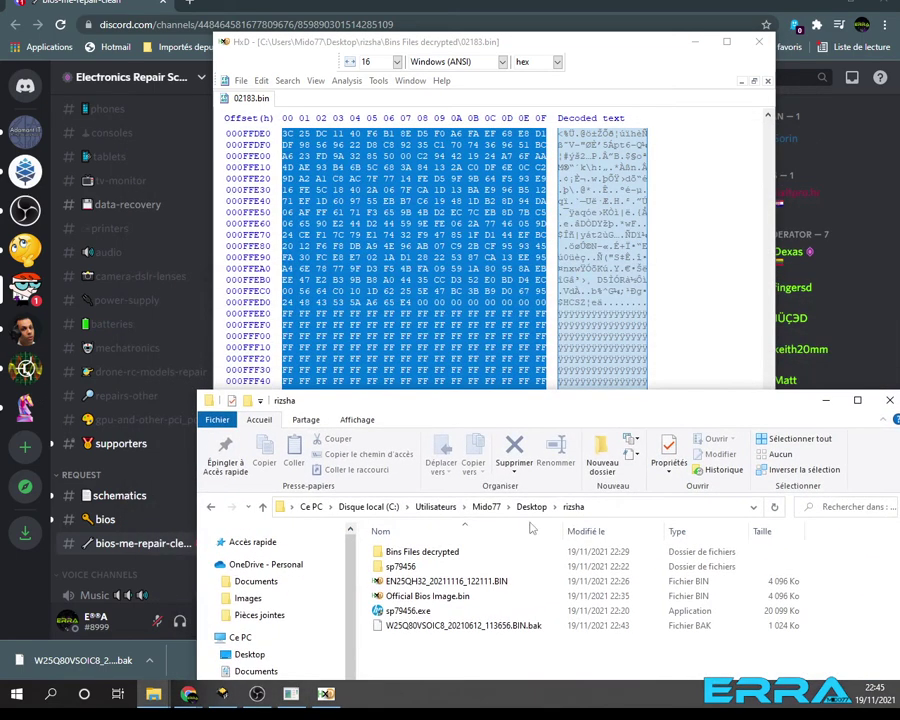
pyautogui.click(383, 627)
pyautogui.moveTo(383, 627); pyautogui.dragTo(690, 320)
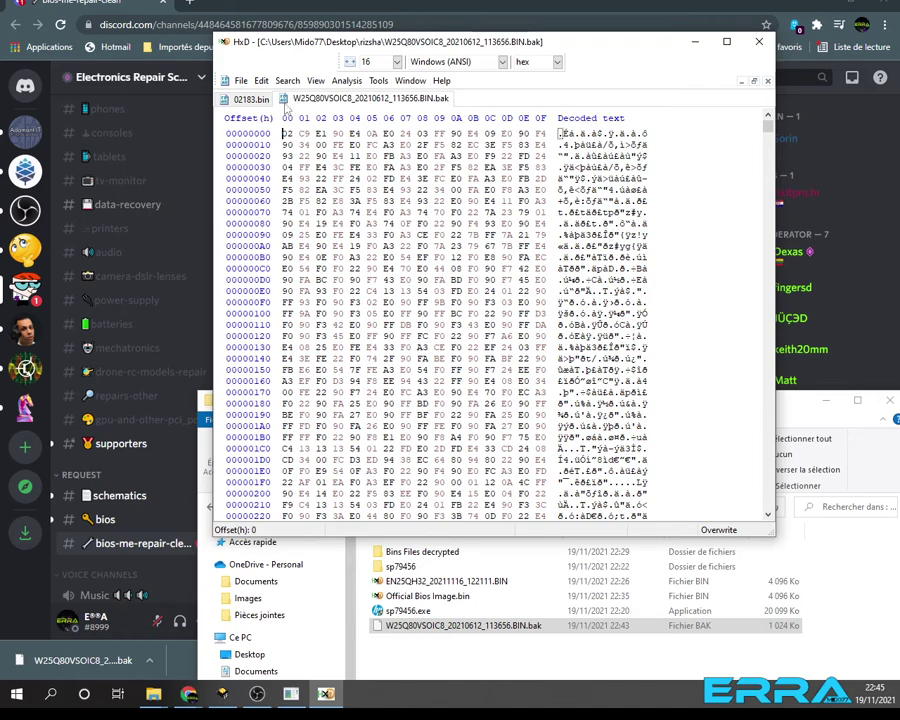
# Copy the first 16 bytes, offsets 0 to F, of the W25Q80VSOIC8 EC dump
pyautogui.click(245, 99)
pyautogui.click(322, 101)
pyautogui.moveTo(283, 134); pyautogui.dragTo(541, 133)
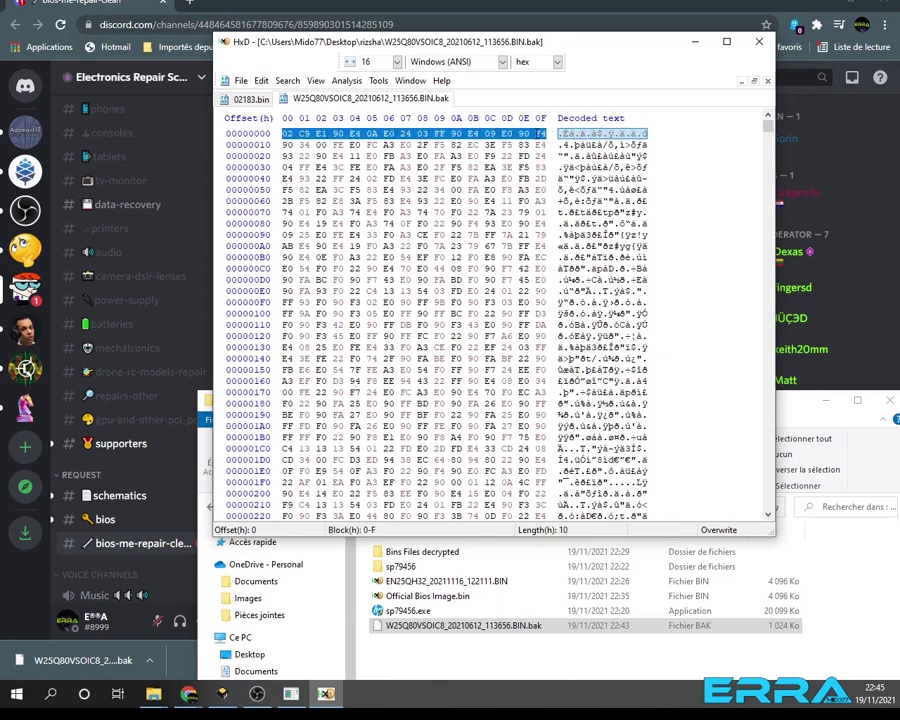
pyautogui.rightClick(532, 130)
pyautogui.click(560, 174)
# Search all of 02183.bin for the copied hex values 02 C9 E1 90 E4 0A E0 24 03 FF 90 E4 09 E0 90 F4
pyautogui.click(251, 100)
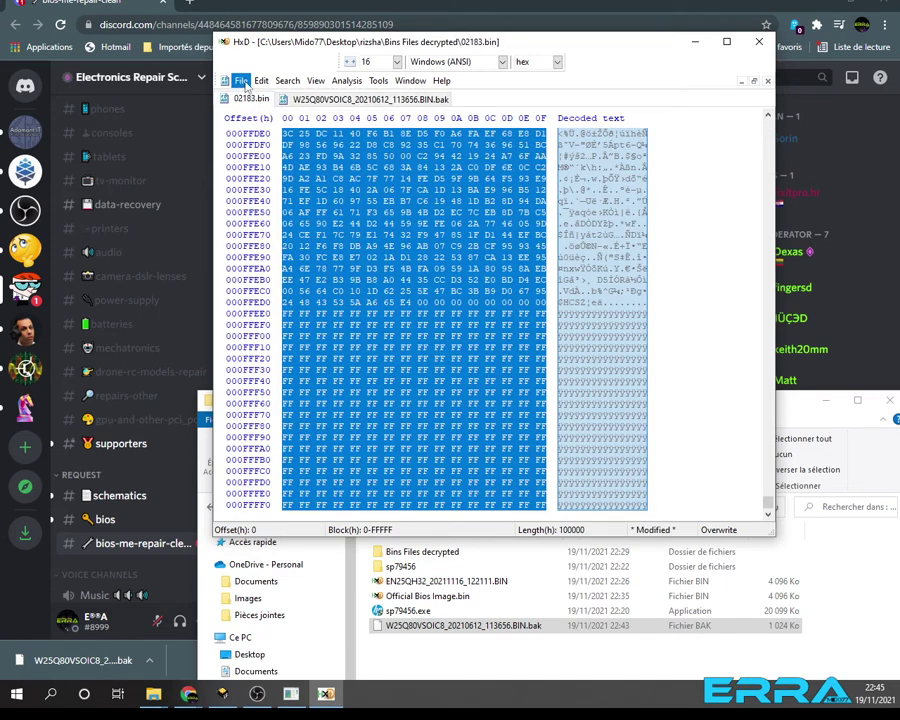
pyautogui.click(288, 80)
pyautogui.click(296, 95)
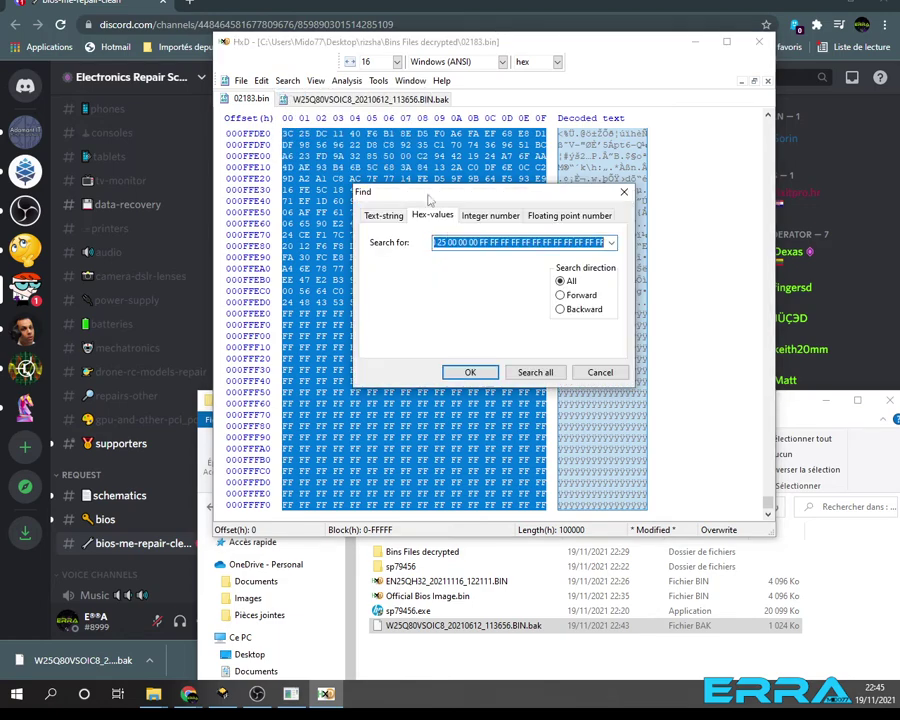
pyautogui.rightClick(455, 240)
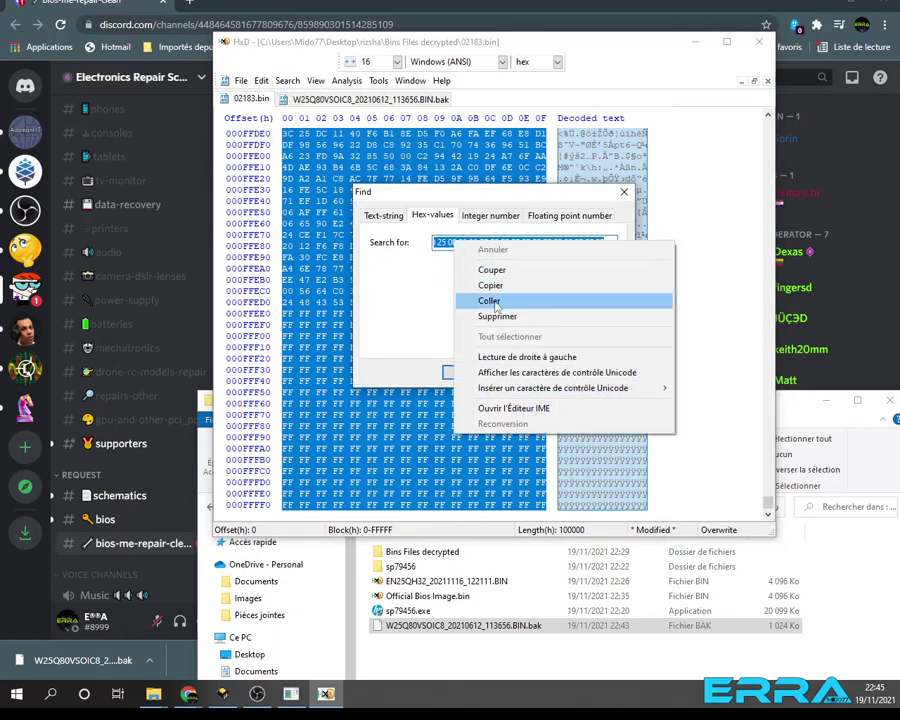
pyautogui.click(482, 299)
pyautogui.click(485, 376)
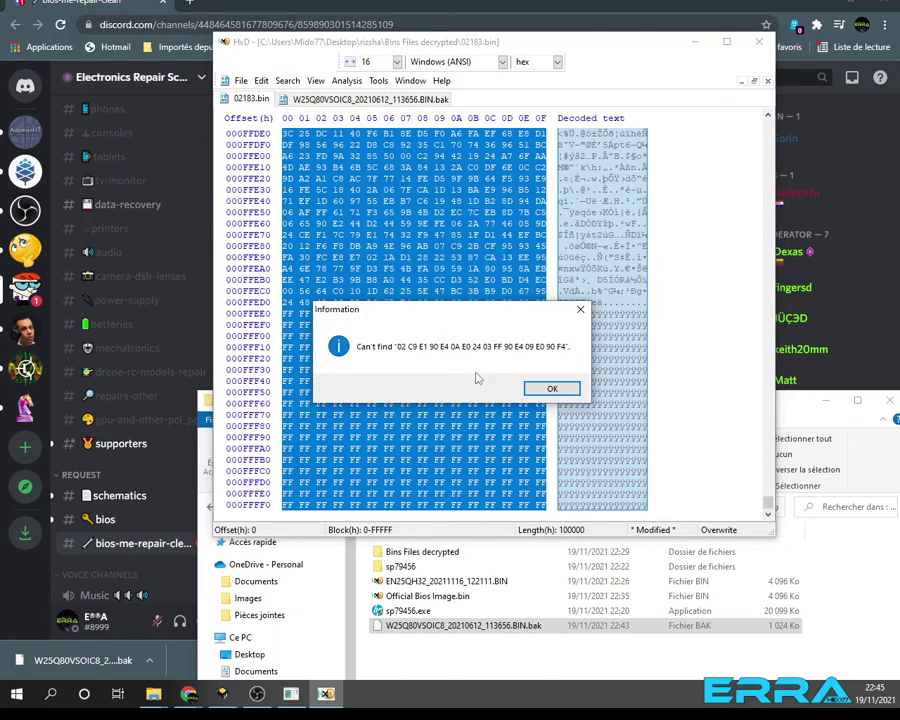
pyautogui.click(603, 386)
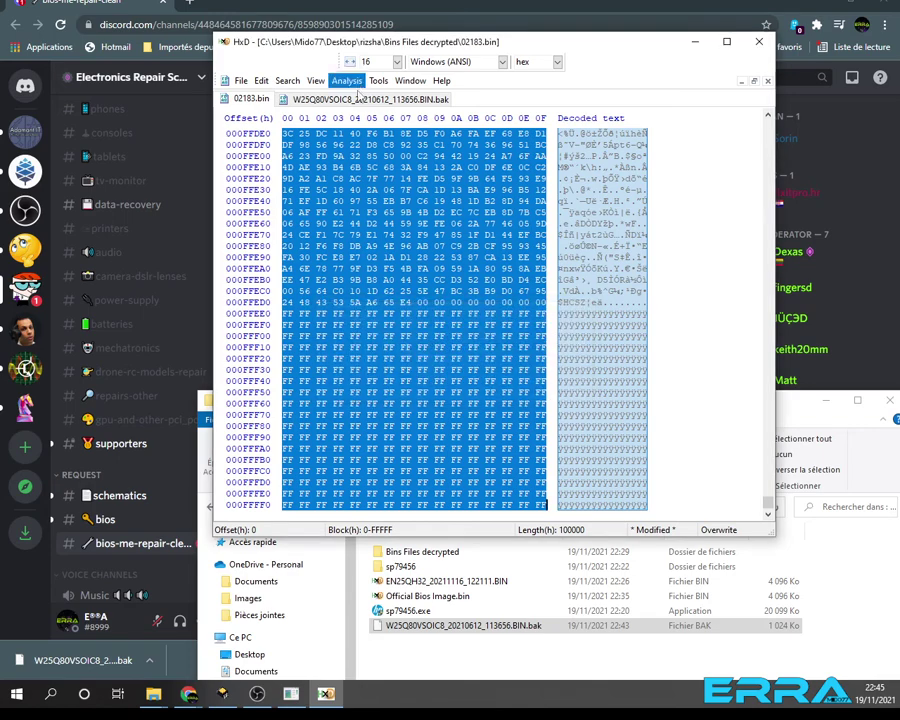
# Copy the second row of bytes, offsets 10 to 1F, from the W25Q80VSOIC8 EC dump
pyautogui.click(305, 99)
pyautogui.click(283, 145)
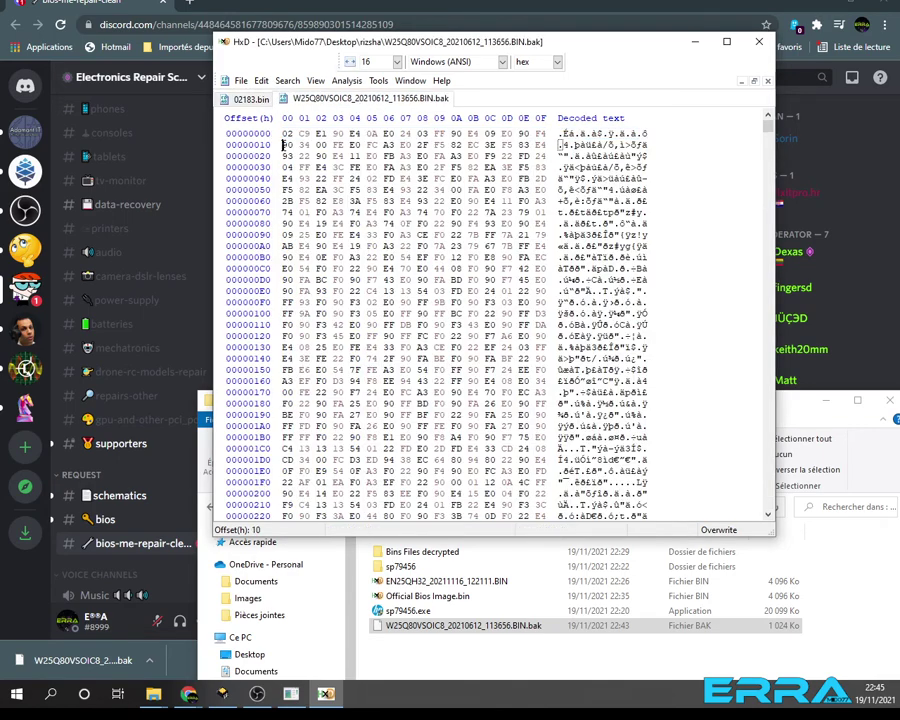
pyautogui.moveTo(283, 145); pyautogui.dragTo(547, 145)
pyautogui.rightClick(555, 146)
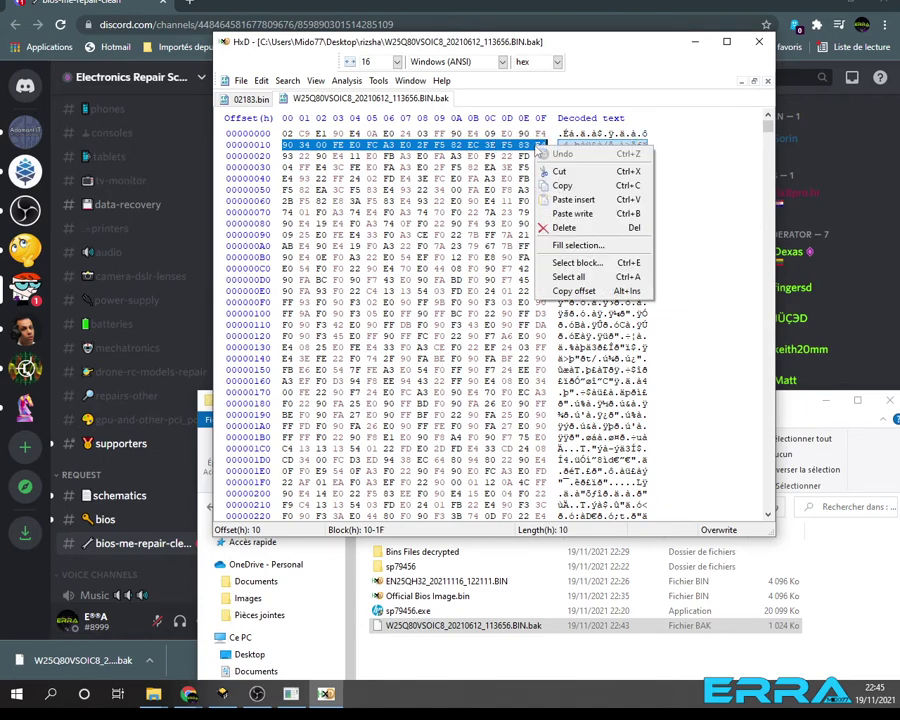
pyautogui.click(563, 187)
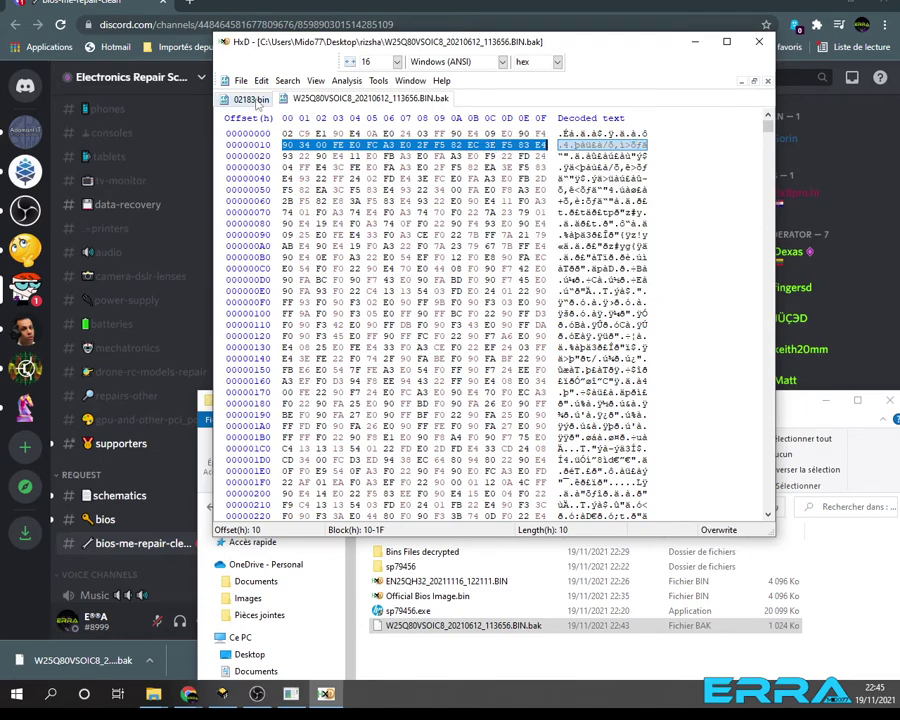
# Search 02183.bin for hex values 90 34 00 FE E0 FC A3 E0 2F F5 82 EC 3E F5 83 E4, including any further occurrence
pyautogui.click(251, 98)
pyautogui.click(287, 81)
pyautogui.click(297, 97)
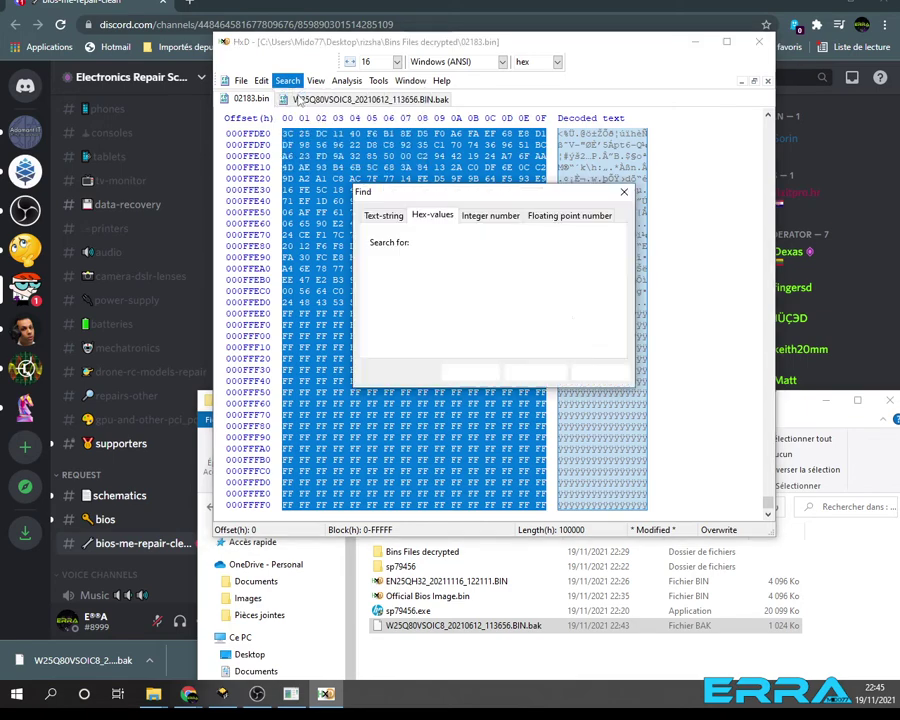
pyautogui.hotkey('ctrl', 'v')
pyautogui.rightClick(440, 244)
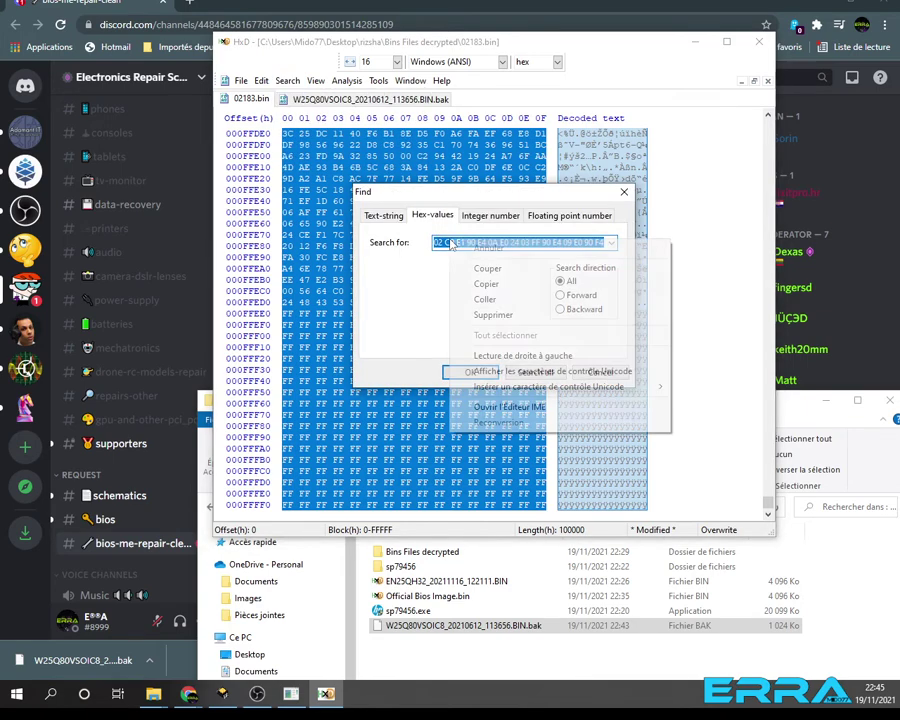
pyautogui.click(486, 299)
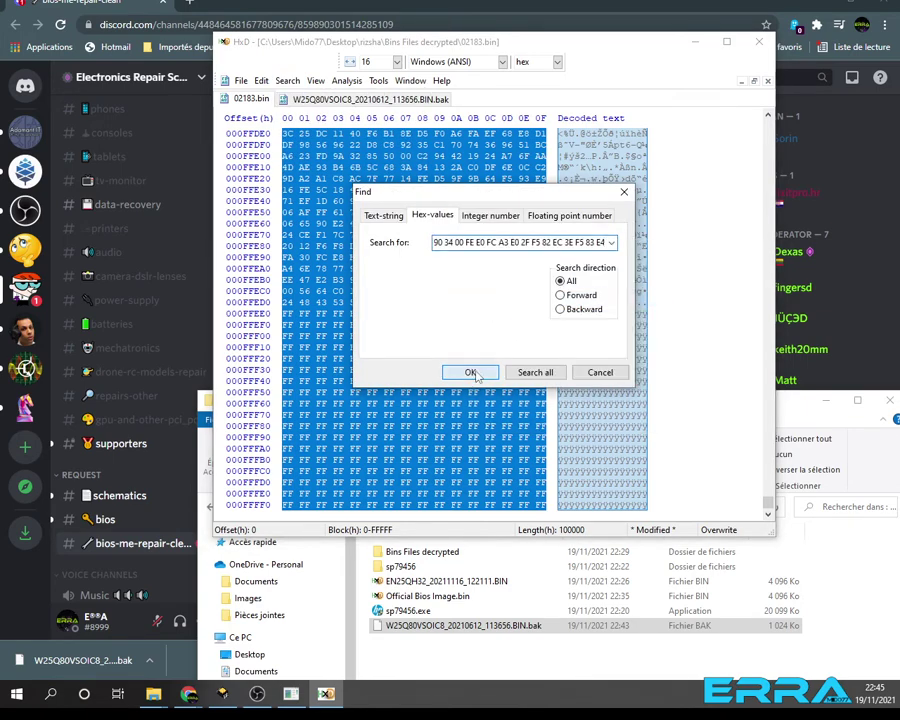
pyautogui.click(470, 372)
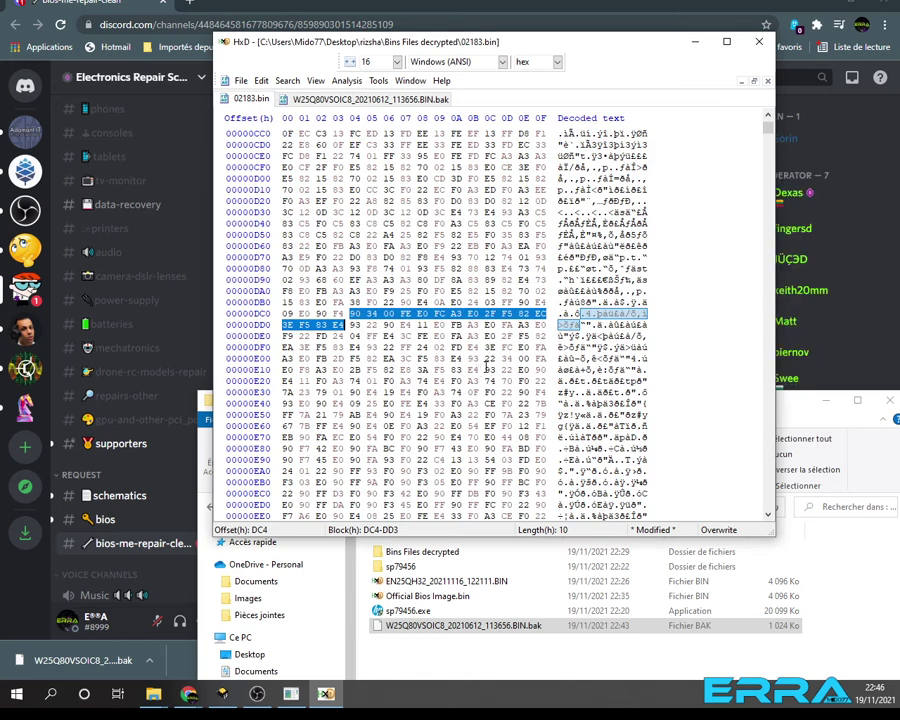
pyautogui.press('F3')
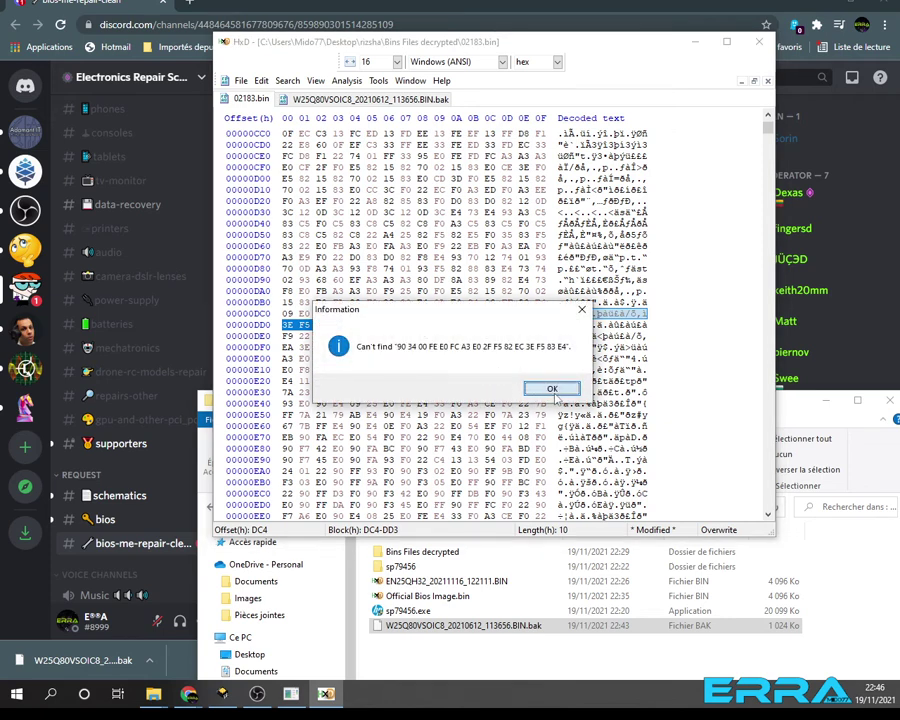
pyautogui.click(553, 390)
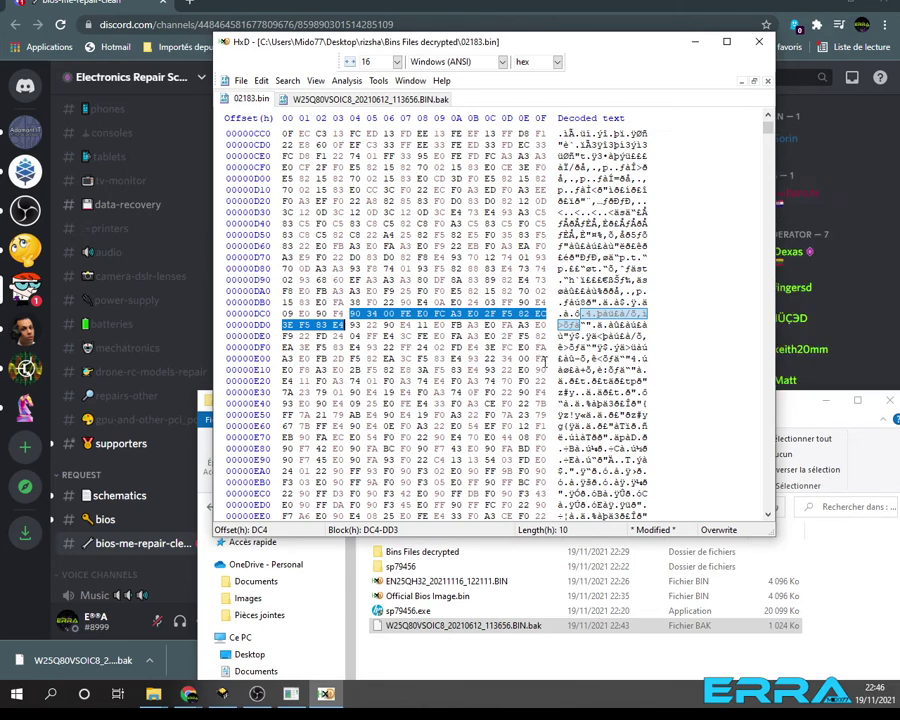
# Look above the match in 02183.bin, and select the entire W25Q80VSOIC8 EC dump to check its length
pyautogui.scroll(4, 550, 370)
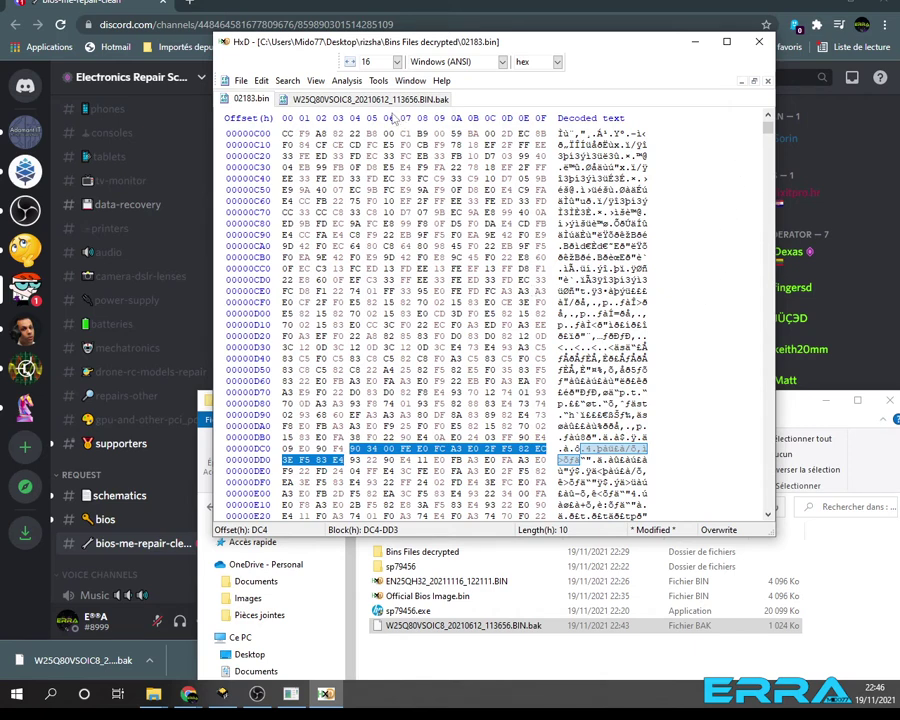
pyautogui.click(338, 101)
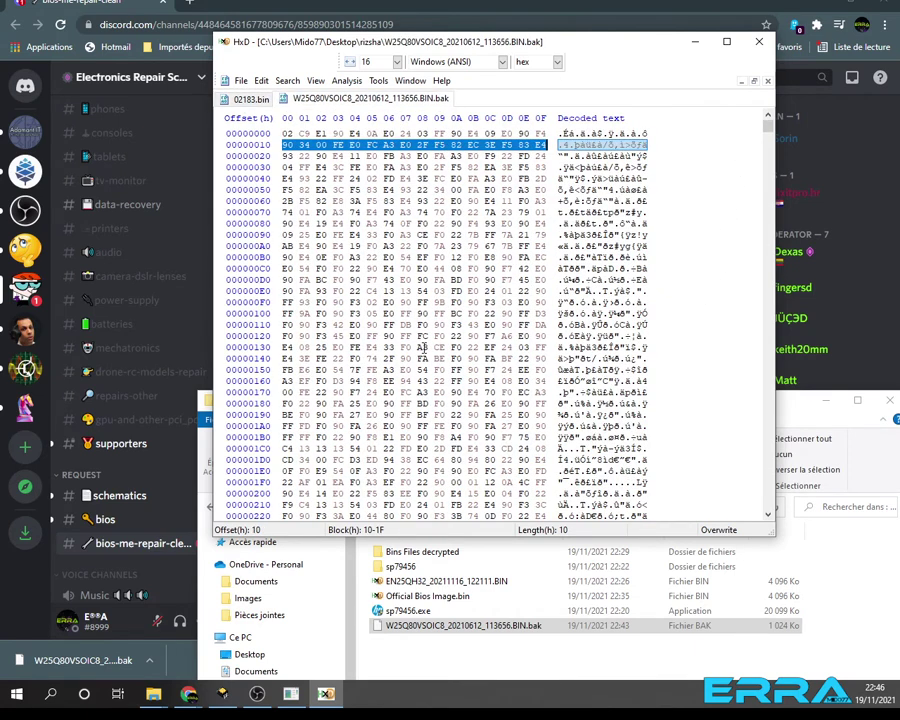
pyautogui.hotkey('ctrl', 'a')
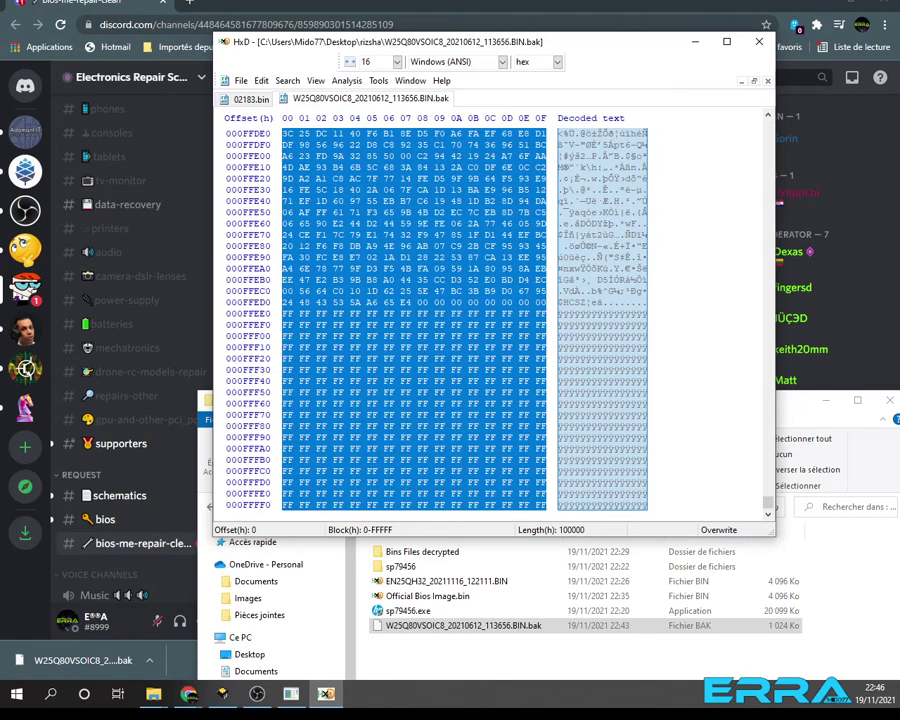
# Review the match in 02183.bin, and select the entire W25Q80VSOIC8 EC dump again
pyautogui.hotkey('alt', 'Tab')
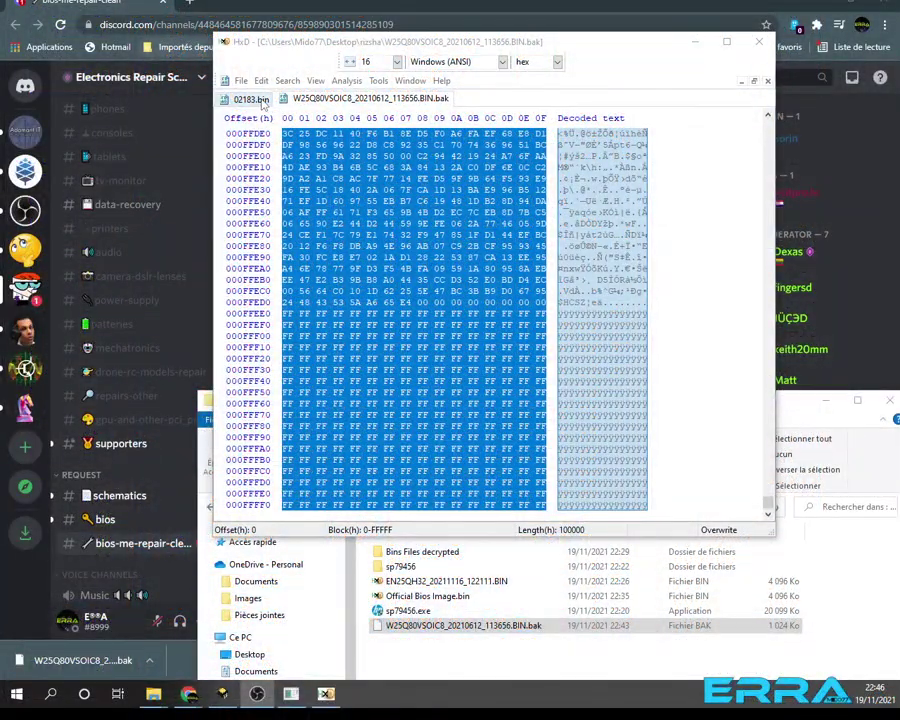
pyautogui.click(258, 101)
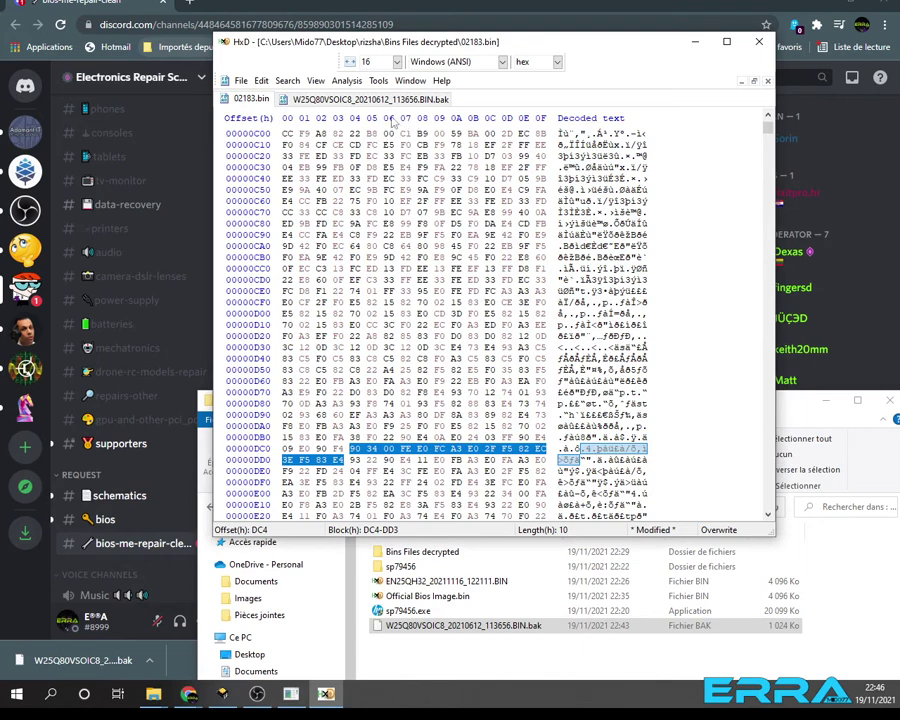
pyautogui.click(375, 99)
pyautogui.hotkey('ctrl', 'a')
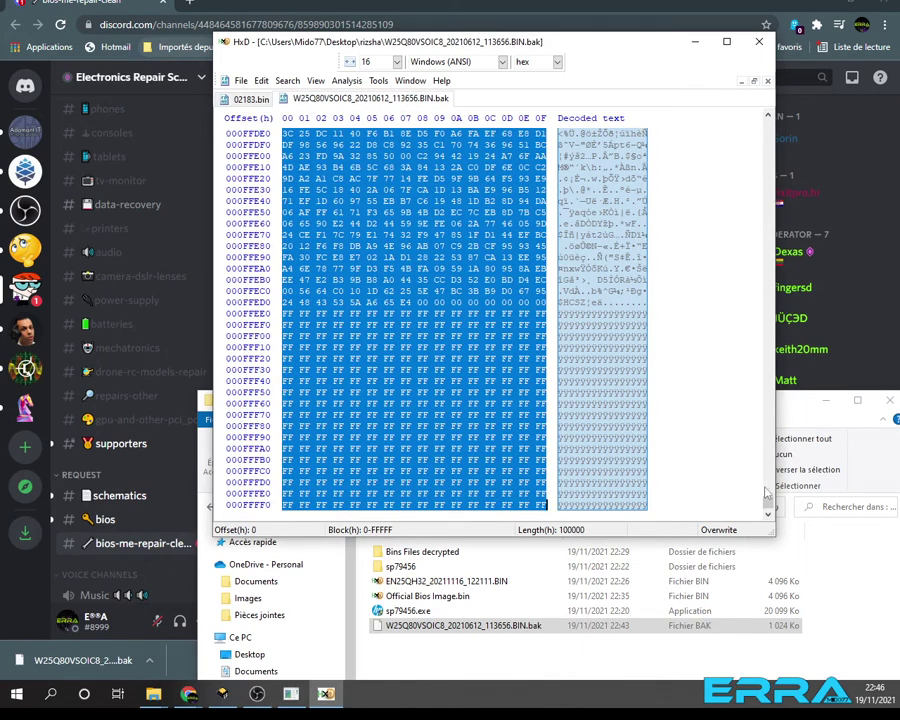
# Copy the last row of data before the FF padding, offsets FFED0 to FFEDF, from the W25Q80VSOIC8 EC dump
pyautogui.click(580, 471)
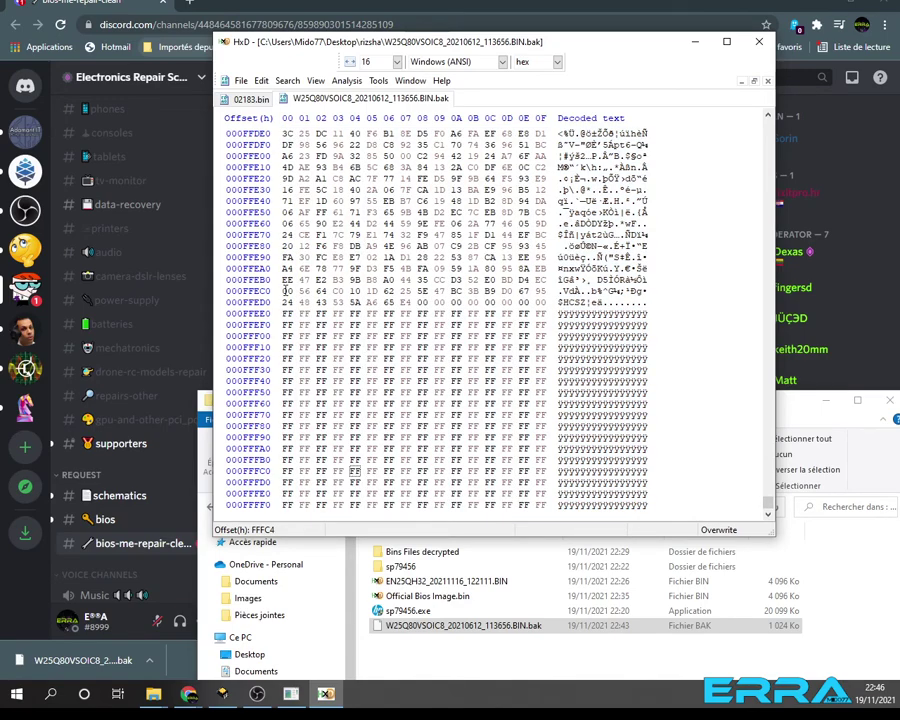
pyautogui.moveTo(285, 290); pyautogui.dragTo(486, 281)
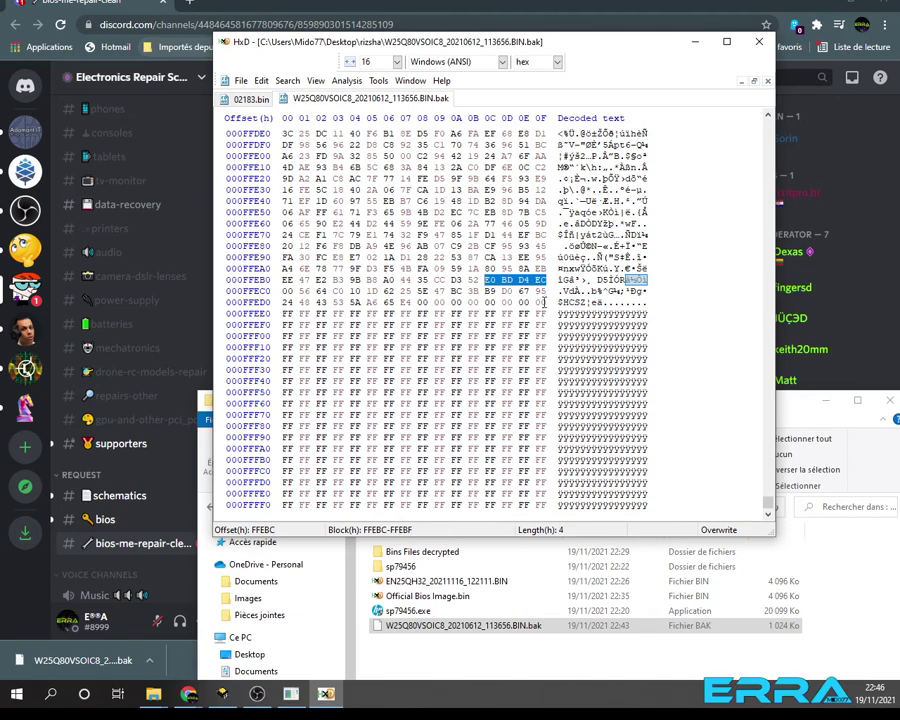
pyautogui.moveTo(286, 303); pyautogui.dragTo(546, 302)
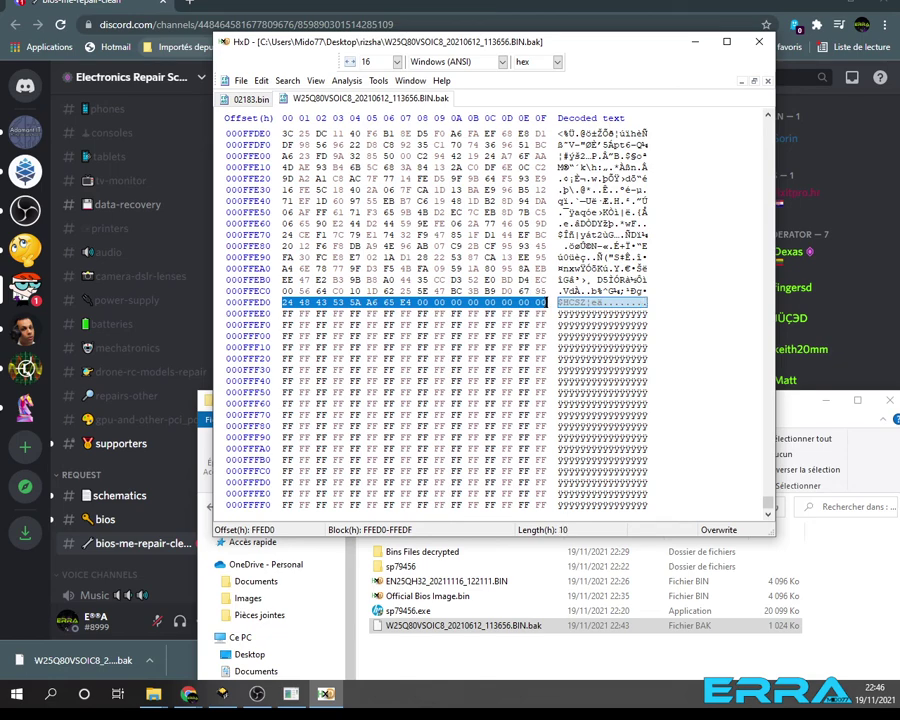
pyautogui.rightClick(546, 302)
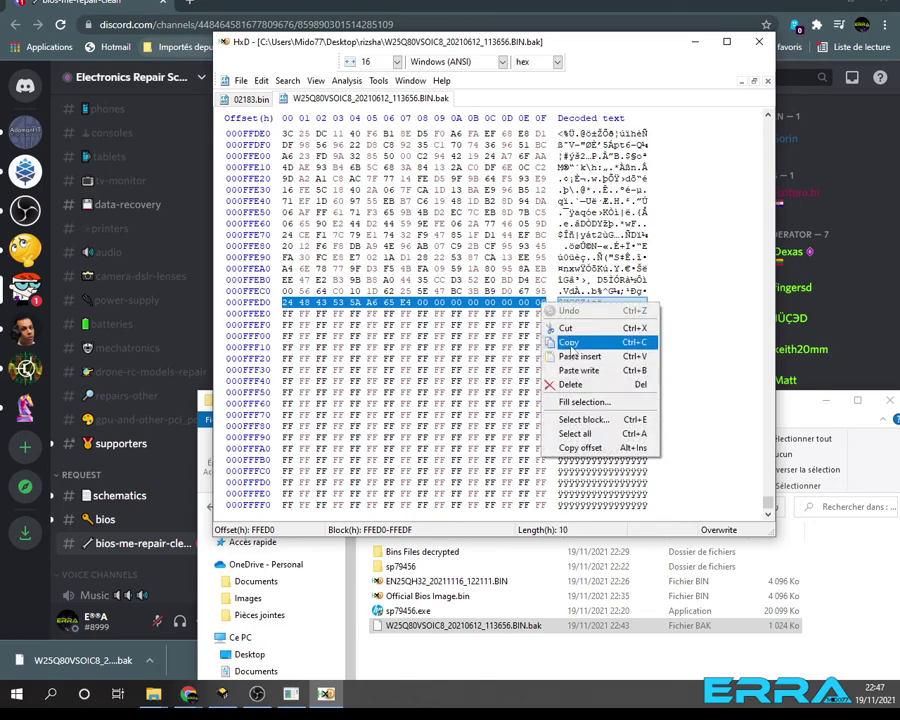
pyautogui.click(568, 341)
pyautogui.click(251, 99)
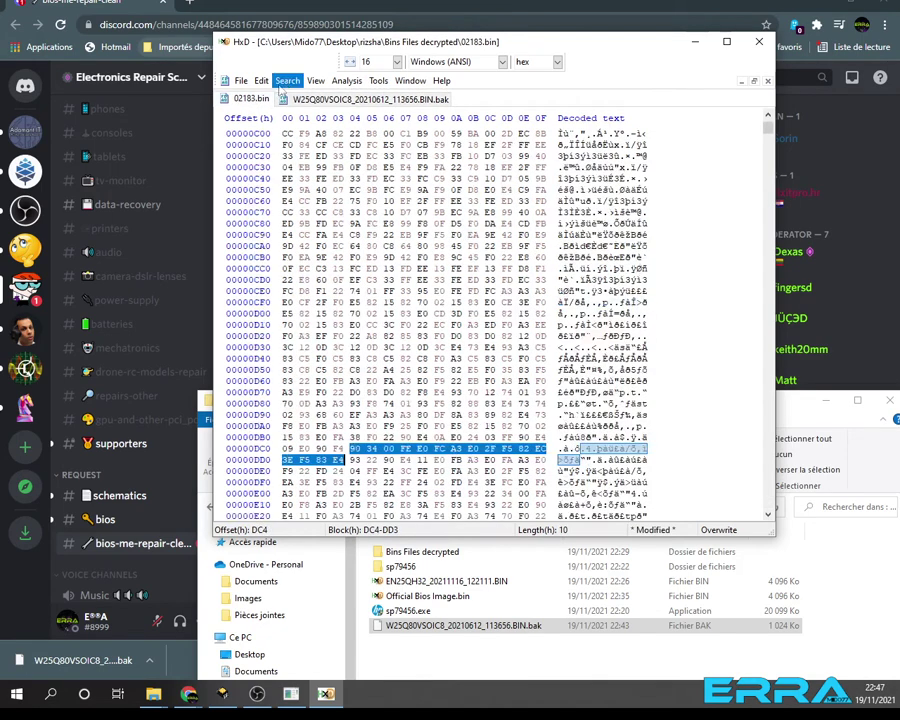
pyautogui.click(287, 81)
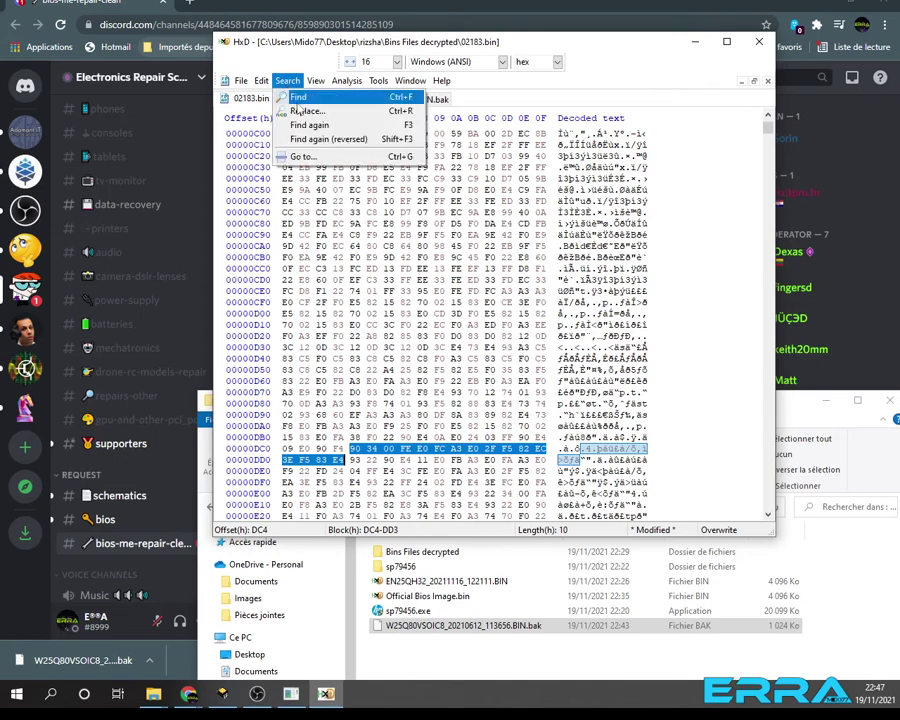
pyautogui.click(296, 95)
pyautogui.rightClick(460, 242)
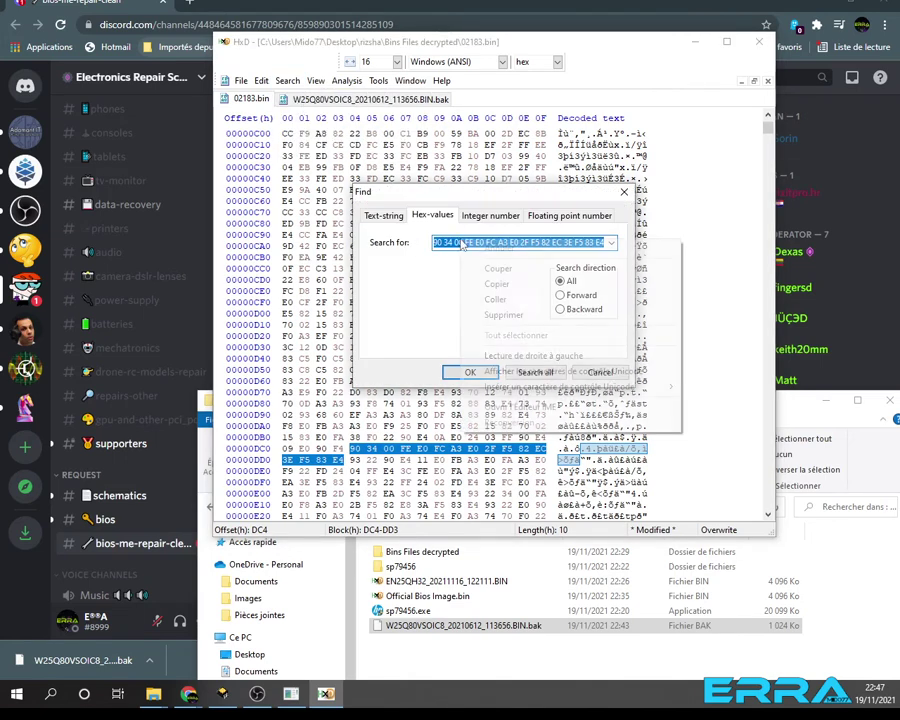
pyautogui.click(495, 299)
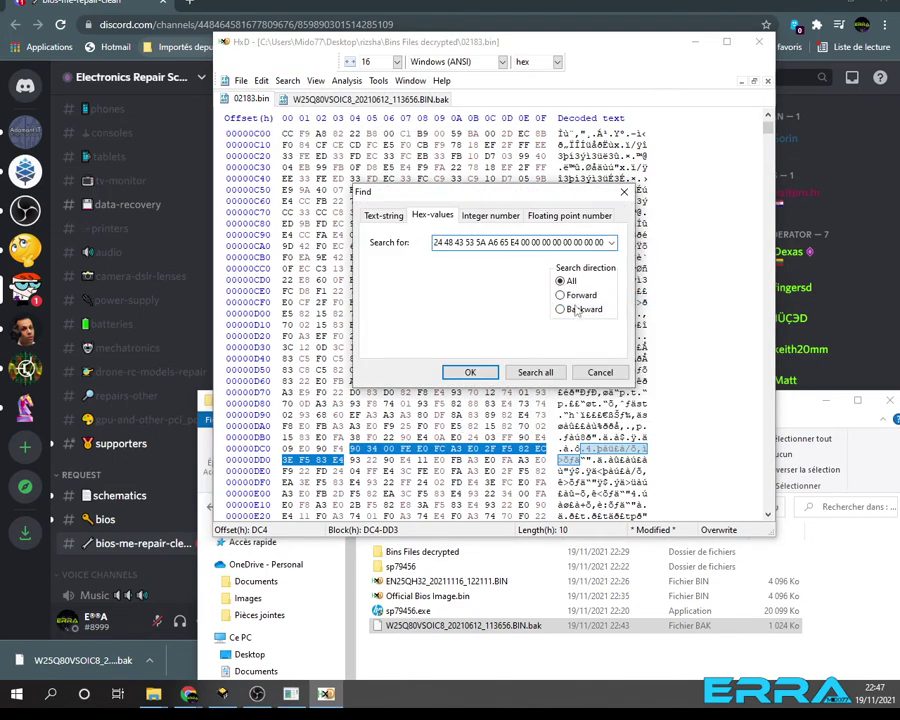
pyautogui.click(470, 372)
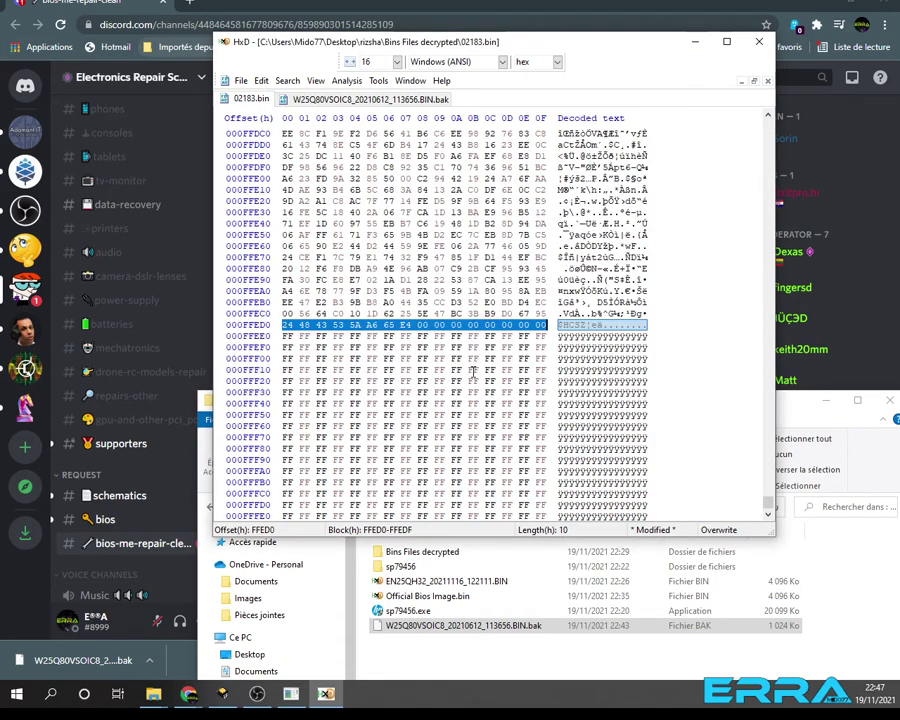
# Compare the end of 02183.bin with the end of the EC dump around row FFED0, and open the Find dialog on the dump
pyautogui.scroll(-6, 483, 353)
pyautogui.scroll(5, 495, 353)
pyautogui.click(300, 98)
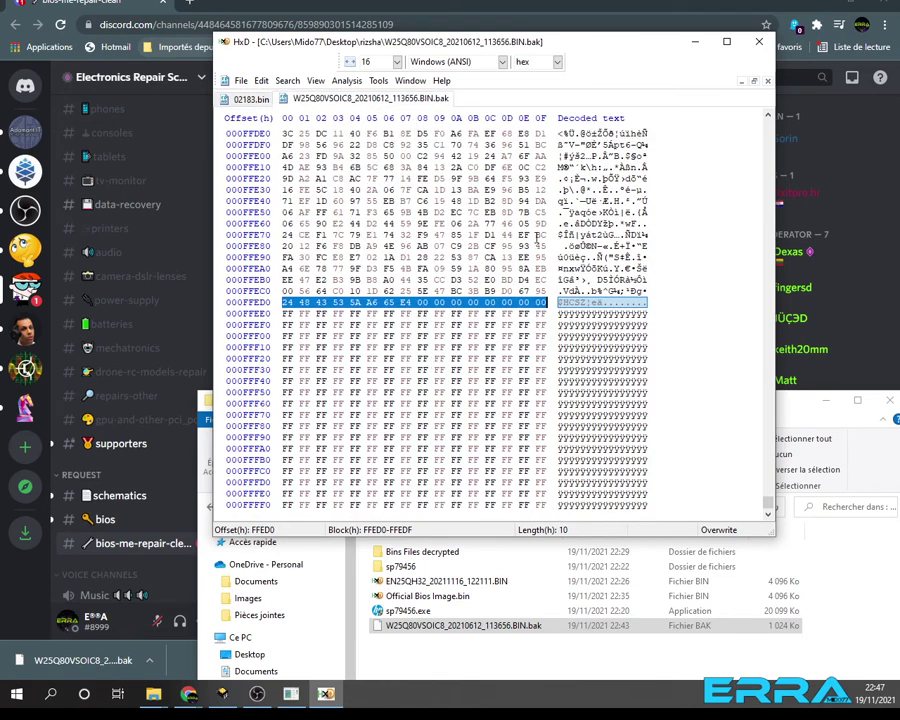
pyautogui.scroll(-2, 540, 237)
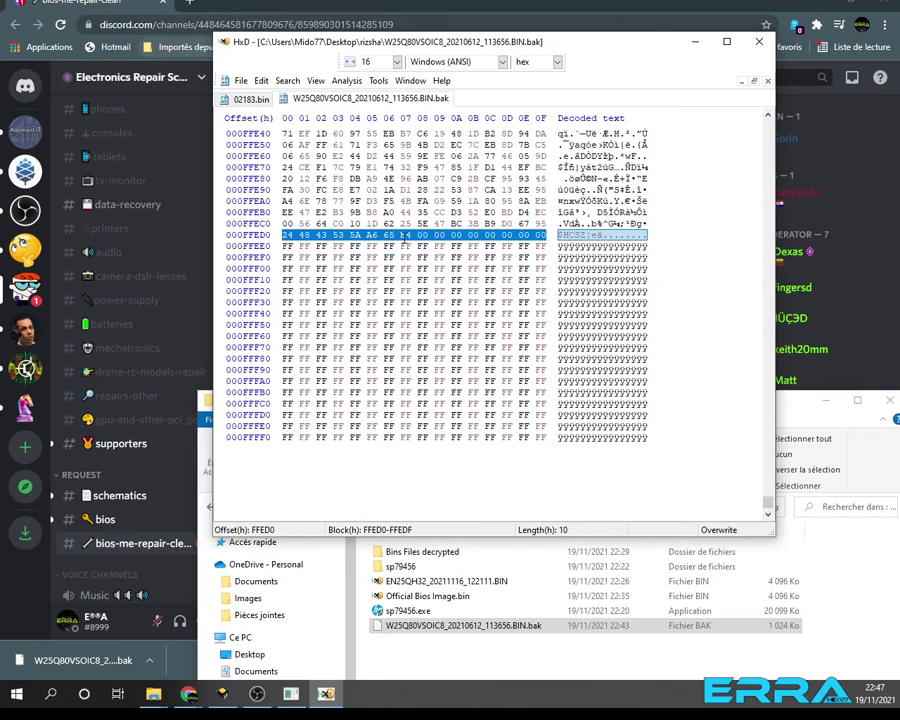
pyautogui.click(251, 98)
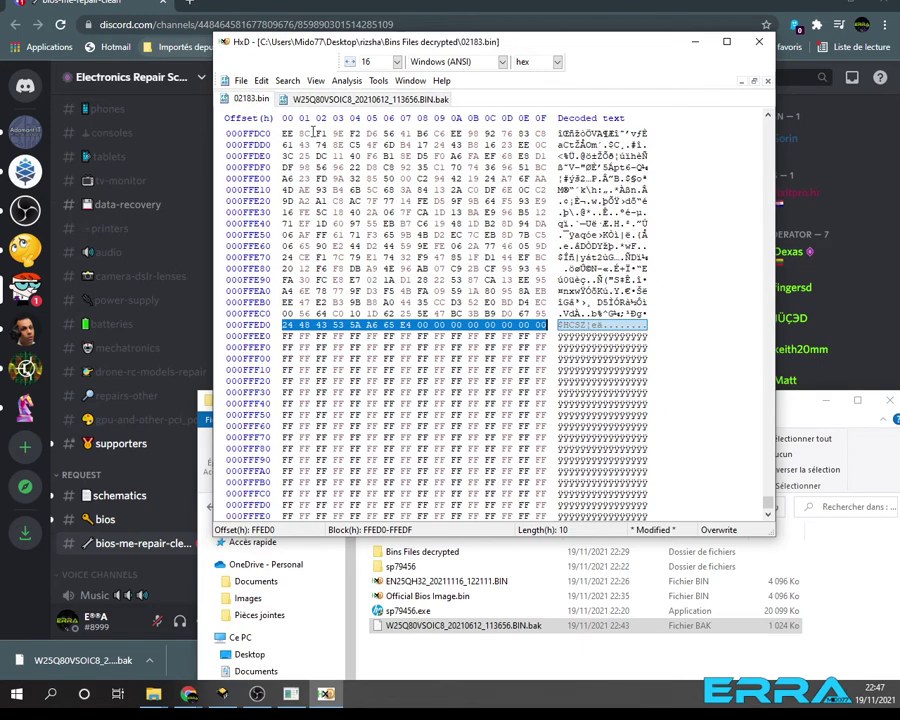
pyautogui.click(356, 100)
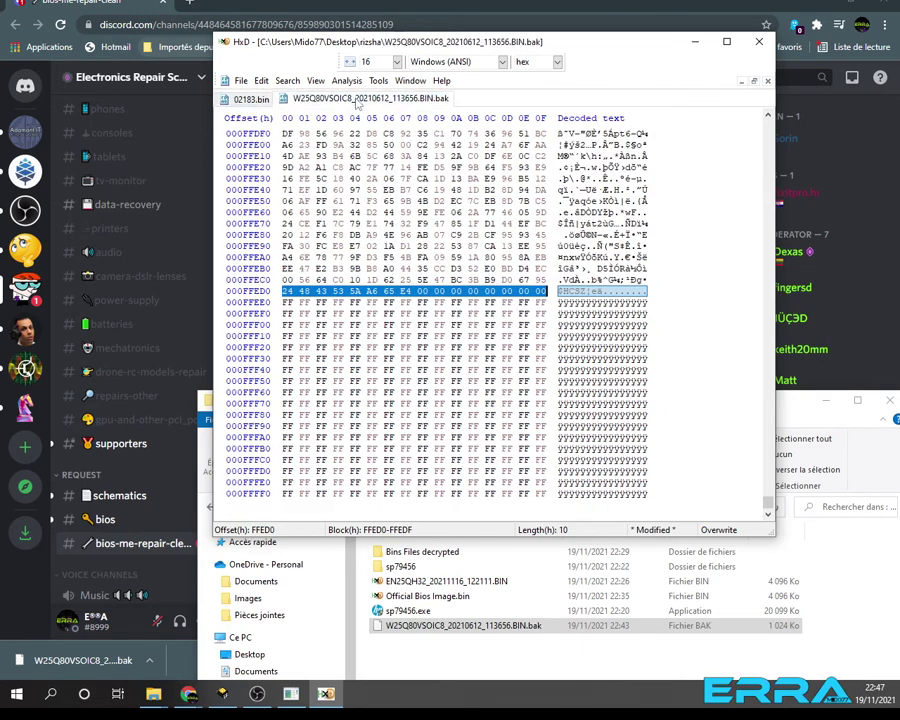
pyautogui.scroll(-1, 369, 120)
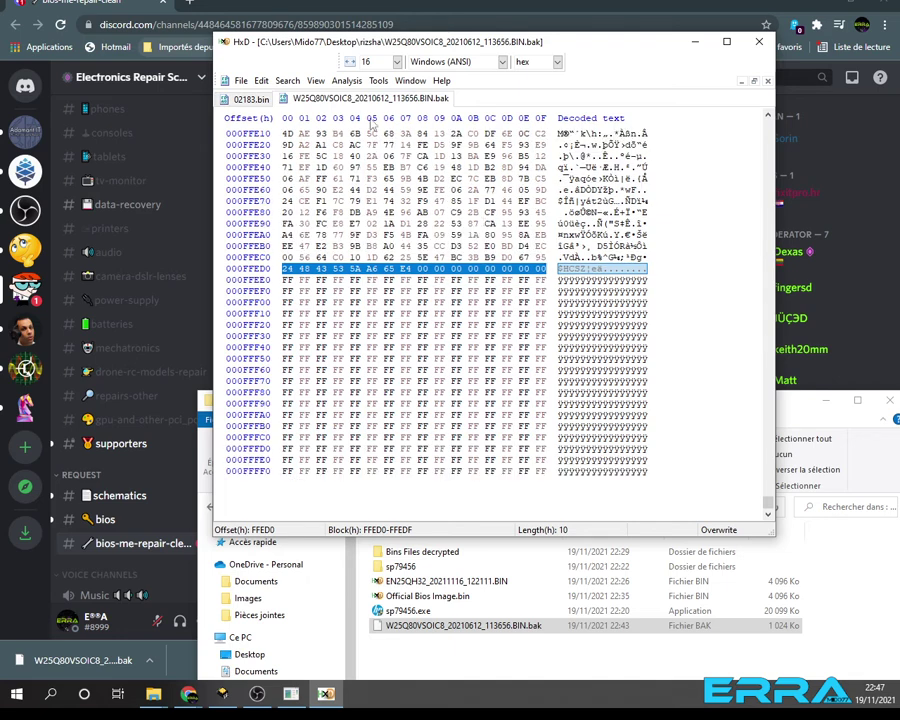
pyautogui.click(251, 98)
pyautogui.click(356, 98)
pyautogui.click(288, 80)
pyautogui.click(298, 95)
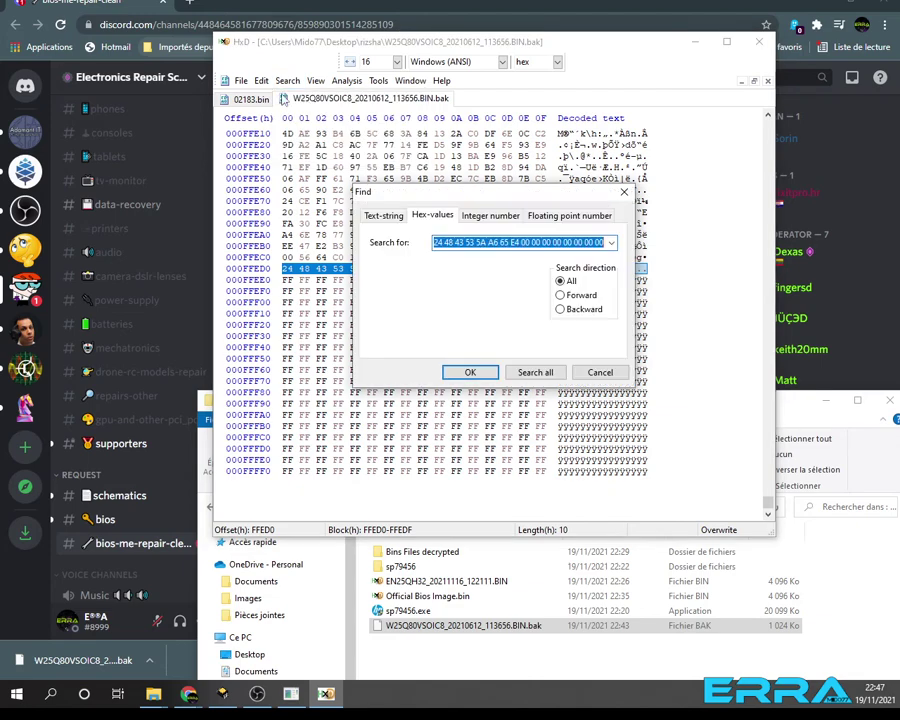
# Switch to Discord and reread the bios-me-repair-clean messages about the 1 MB EC extraction and the ene keyword search
pyautogui.click(160, 56)
pyautogui.scroll(3, 474, 316)
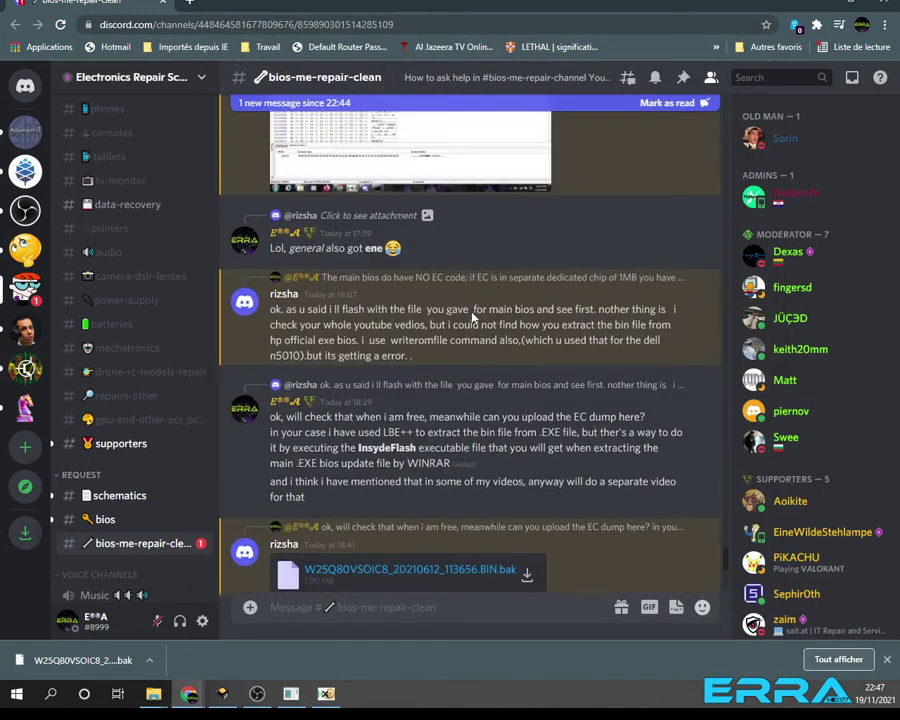
pyautogui.scroll(2, 474, 316)
pyautogui.scroll(4, 487, 400)
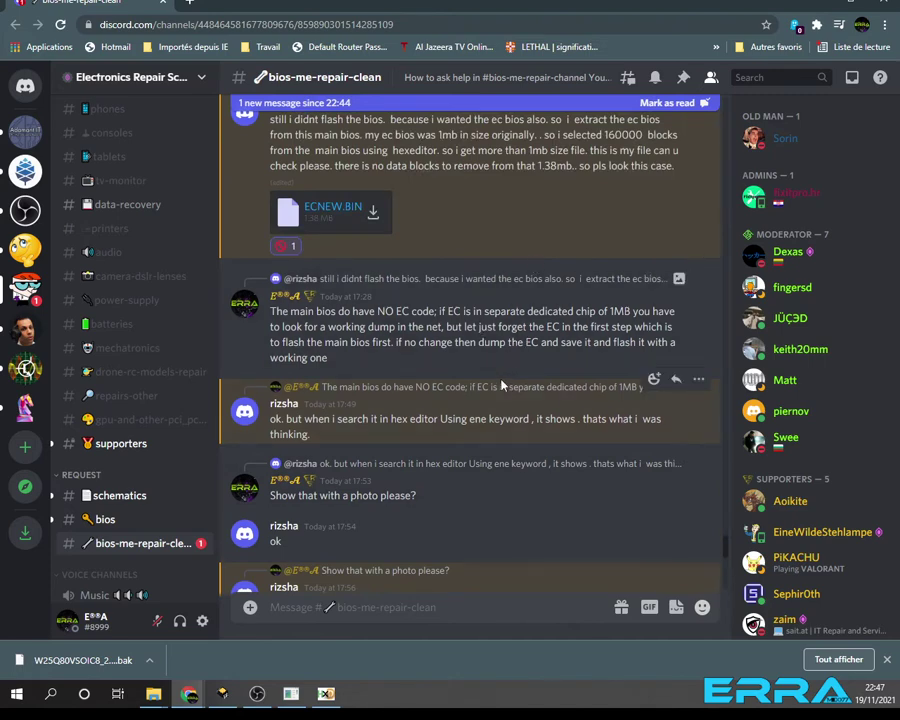
pyautogui.scroll(2, 502, 385)
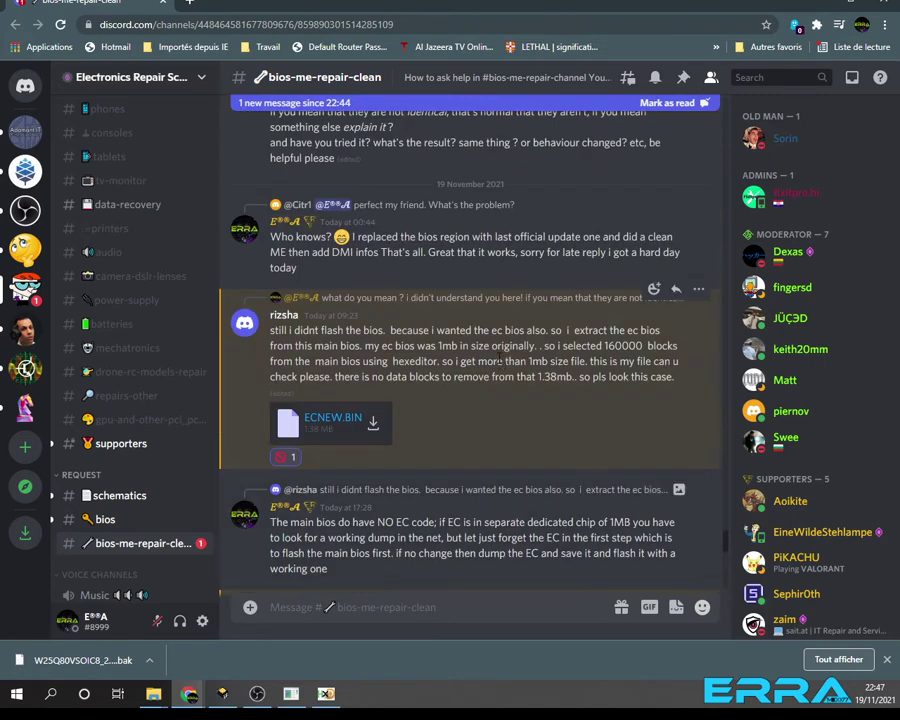
pyautogui.scroll(2, 500, 360)
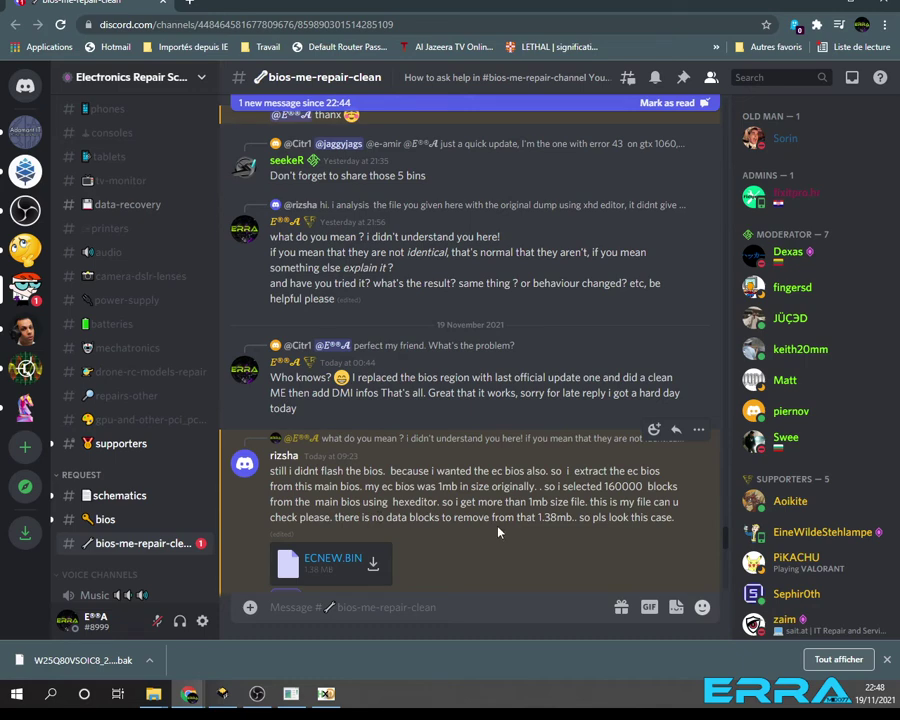
pyautogui.scroll(-4, 500, 531)
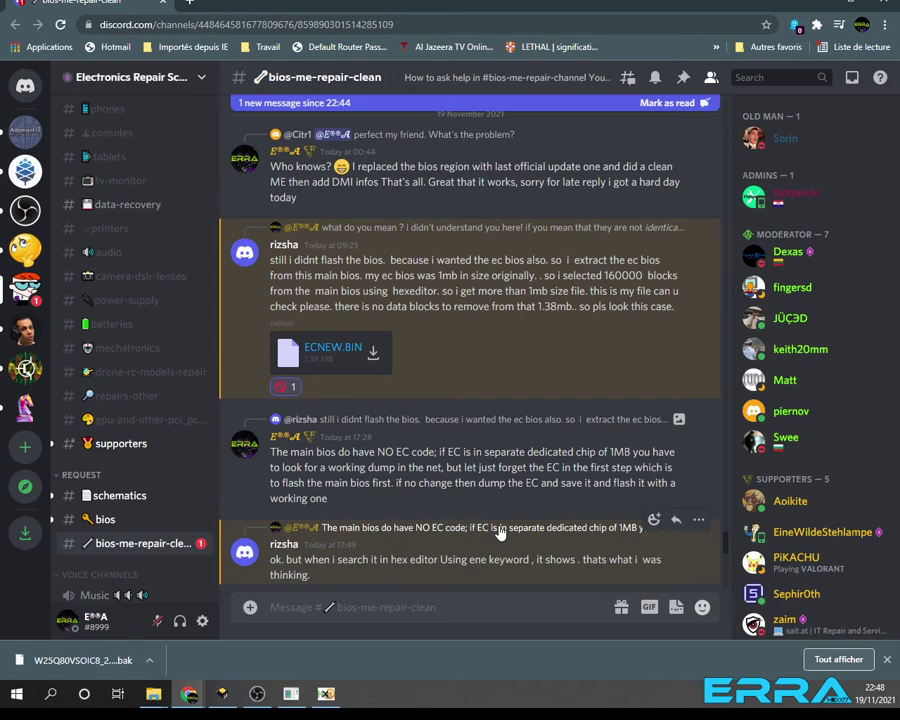
pyautogui.scroll(-3, 499, 532)
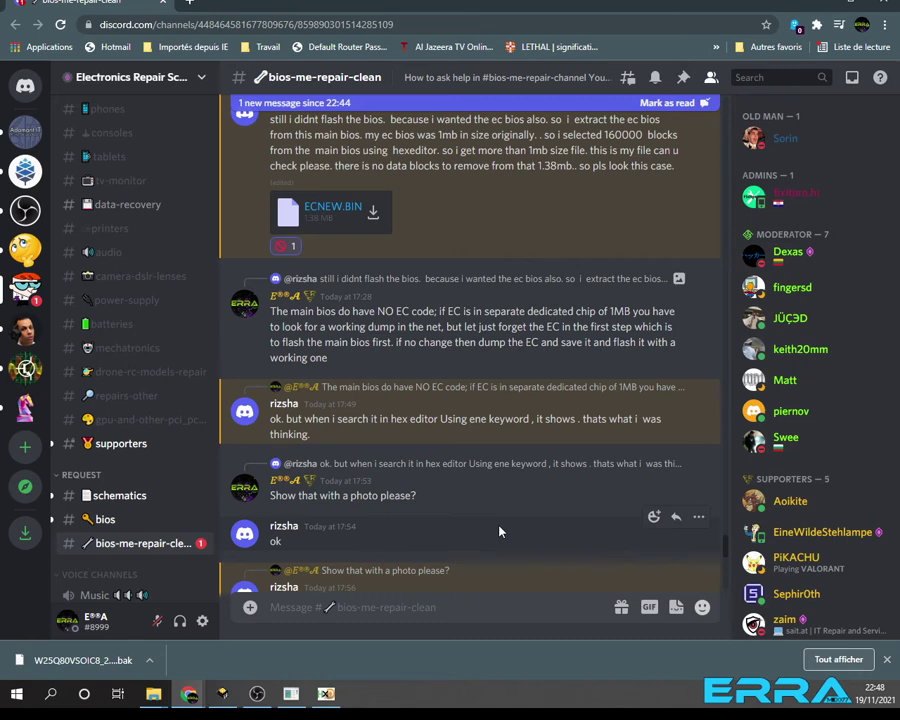
pyautogui.scroll(-3, 500, 532)
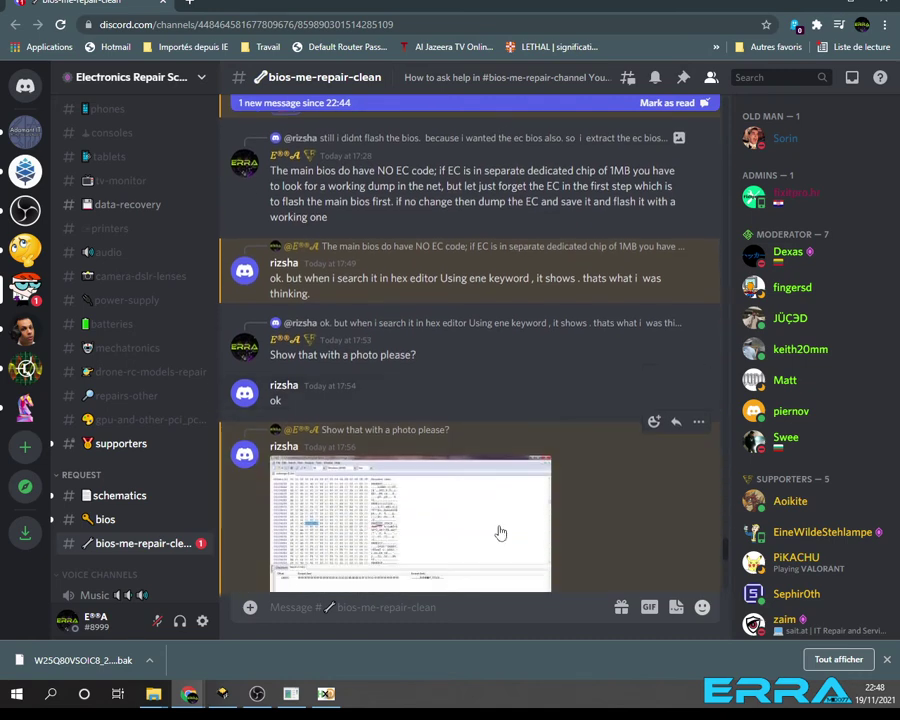
pyautogui.scroll(3, 500, 532)
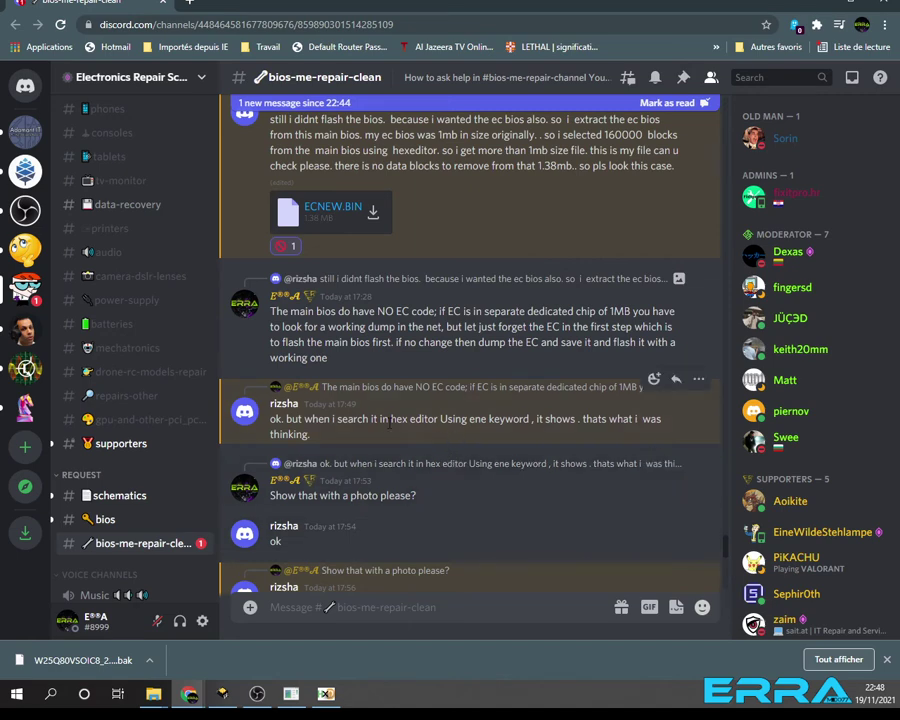
pyautogui.doubleClick(480, 419)
# Return to HxD and search the W25Q80VSOIC8 EC dump for the case-sensitive text string ENE in all directions
pyautogui.hotkey('alt', 'Tab')
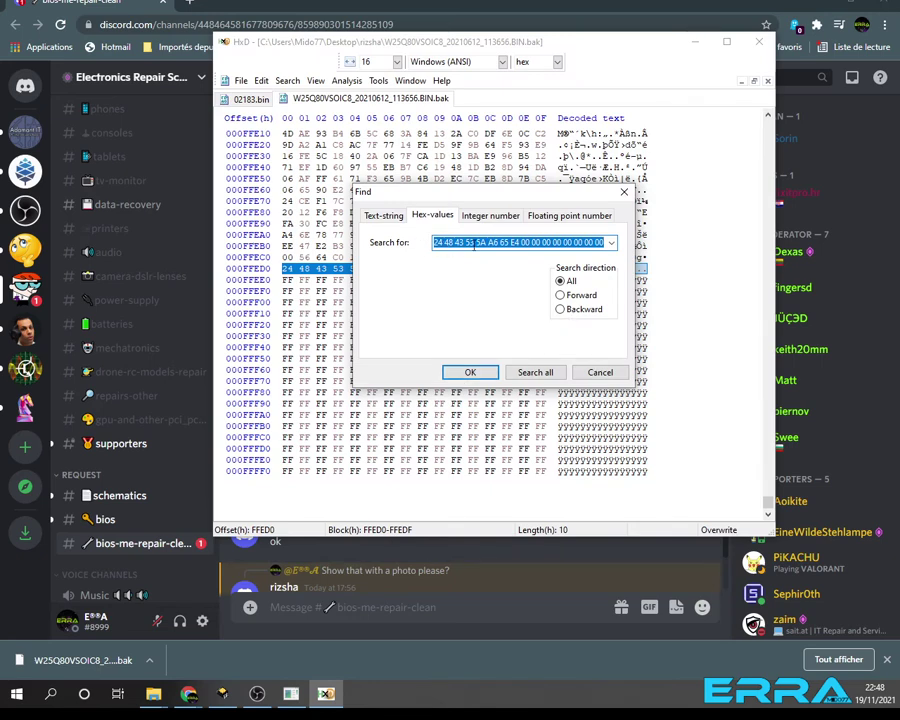
pyautogui.click(385, 222)
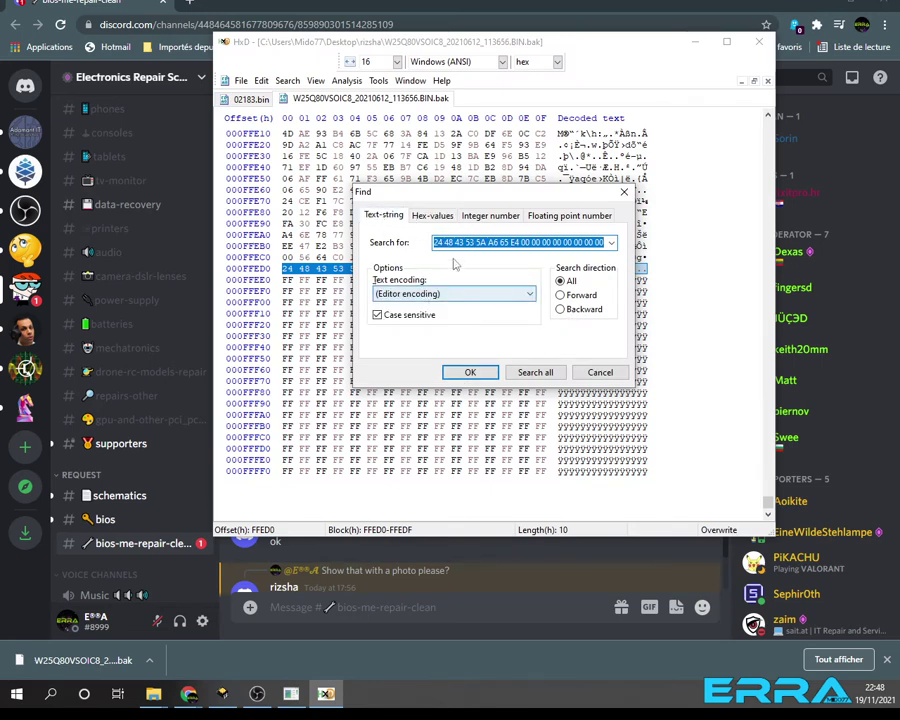
pyautogui.write('ENE')
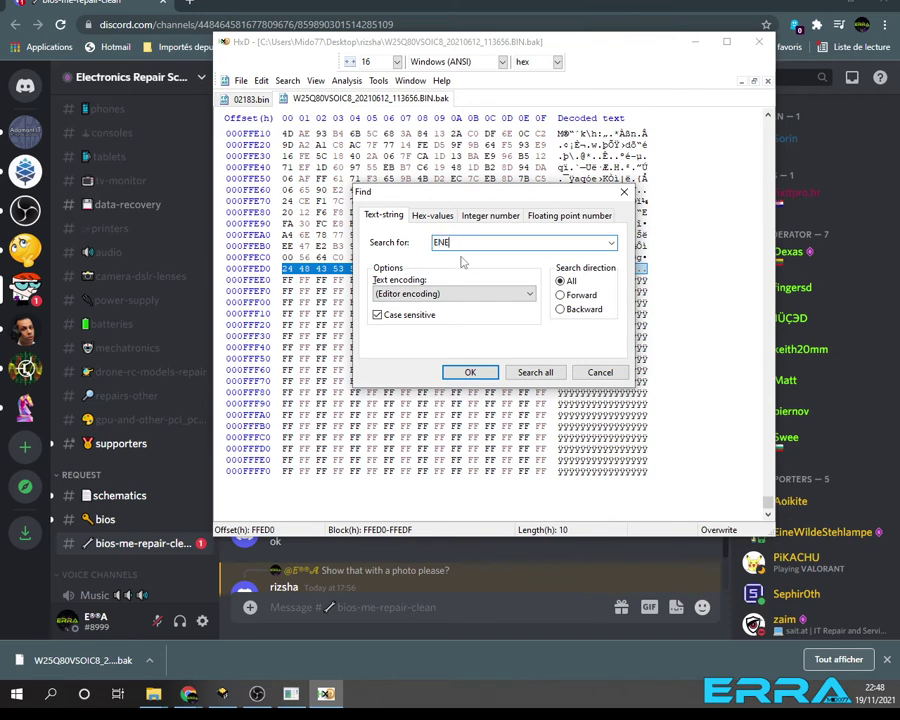
pyautogui.click(470, 372)
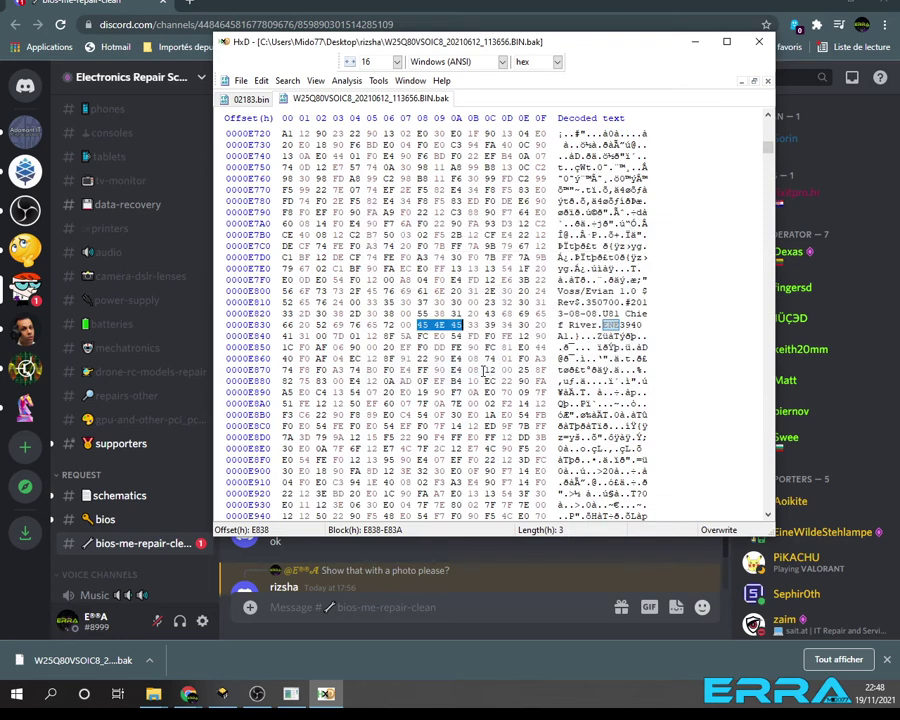
# Highlight the text ENE3940 and its number 3940 in the decoded text, and look for another ENE occurrence in the EC dump
pyautogui.moveTo(606, 325); pyautogui.dragTo(645, 326)
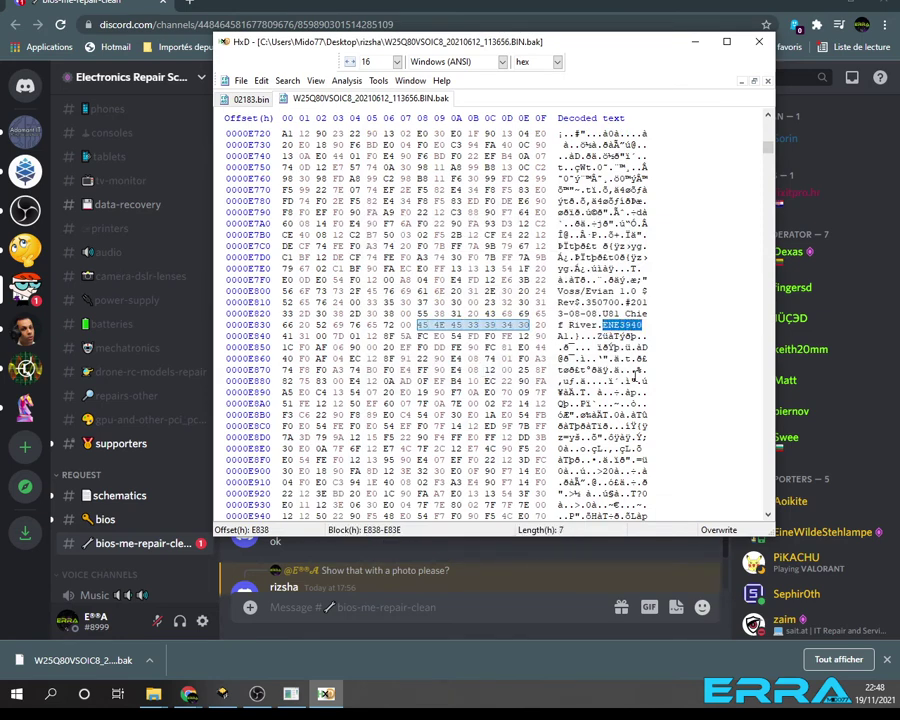
pyautogui.click(626, 325)
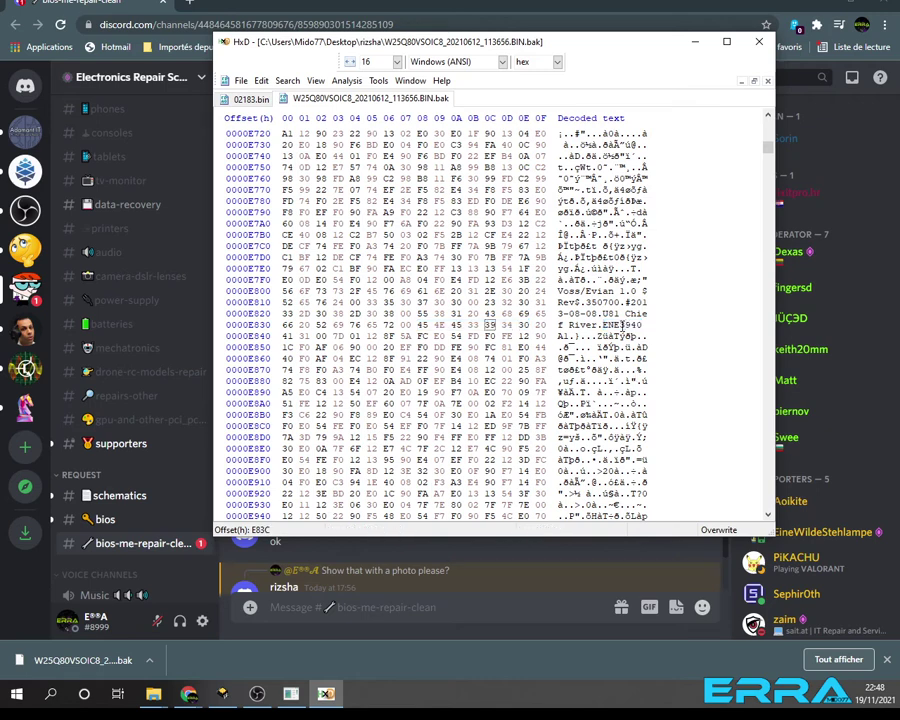
pyautogui.moveTo(620, 325); pyautogui.dragTo(642, 326)
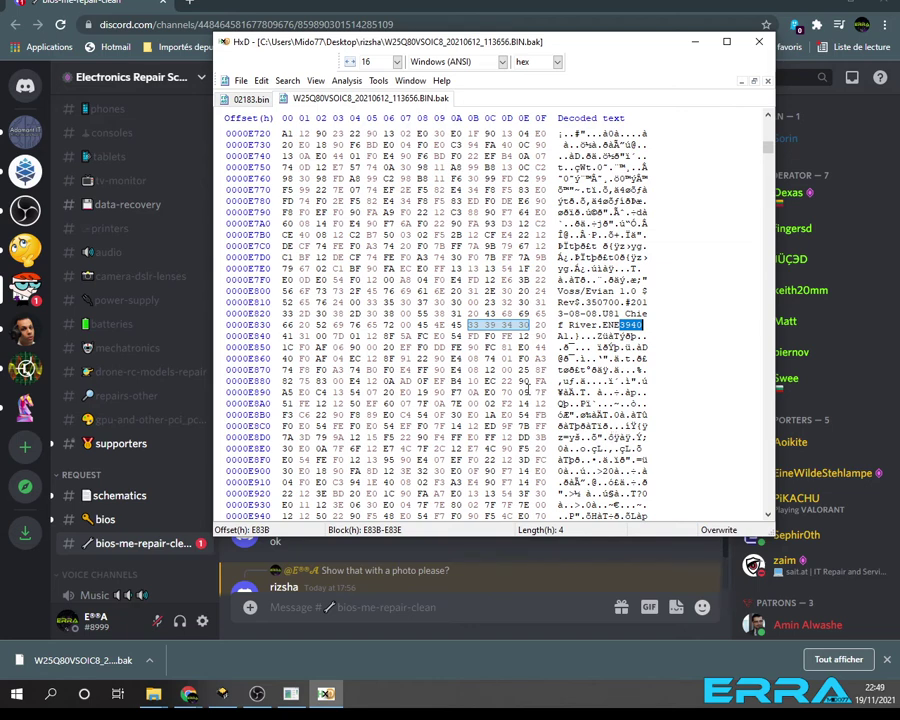
pyautogui.press('F3')
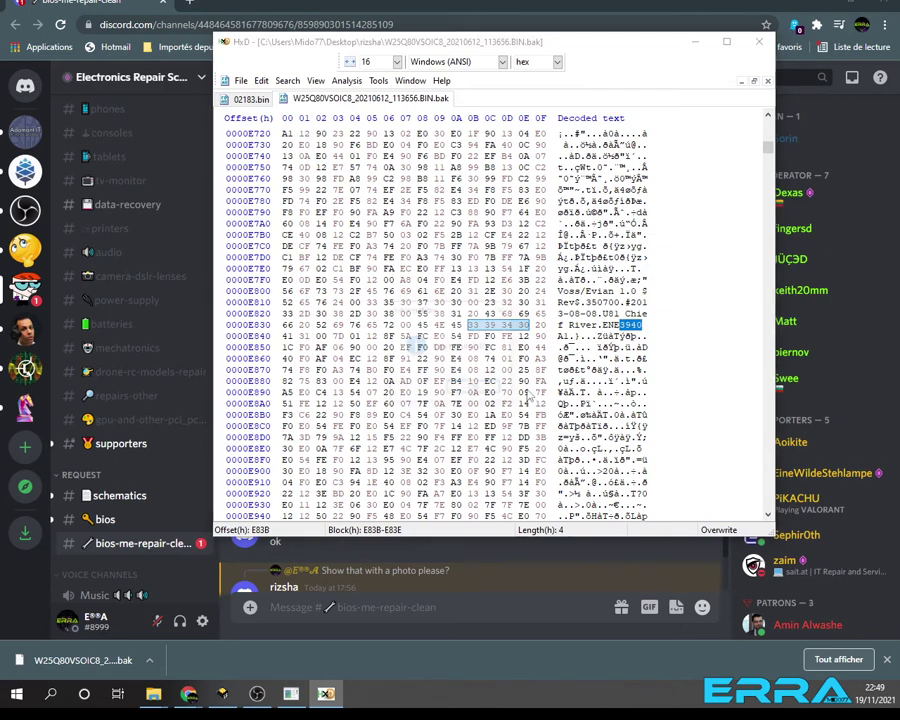
pyautogui.click(468, 390)
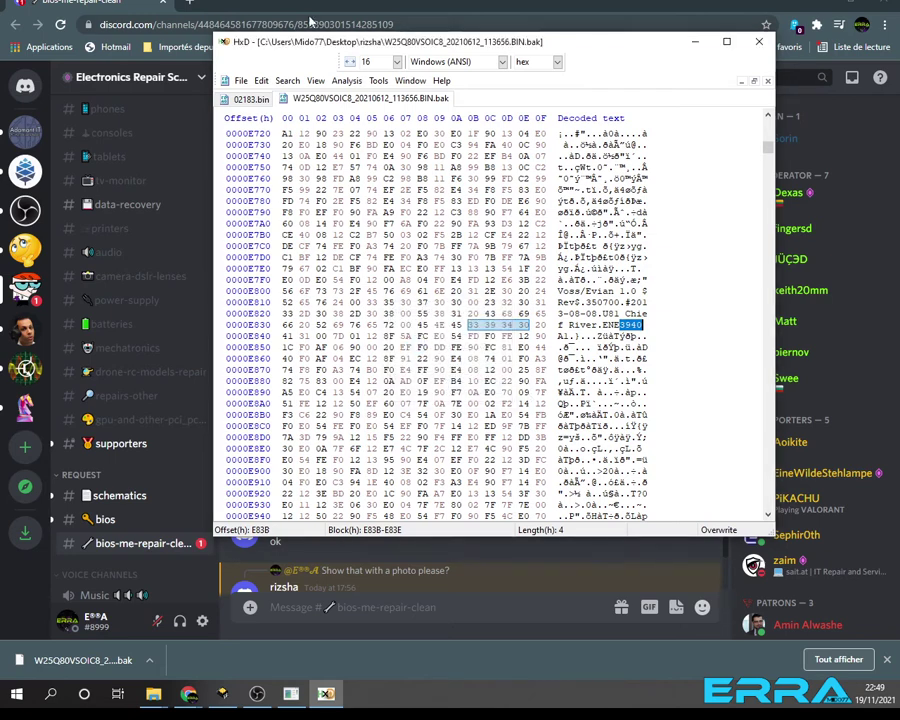
# Switch to 02183.bin and search it for the case-sensitive text string ENE in all directions
pyautogui.click(246, 99)
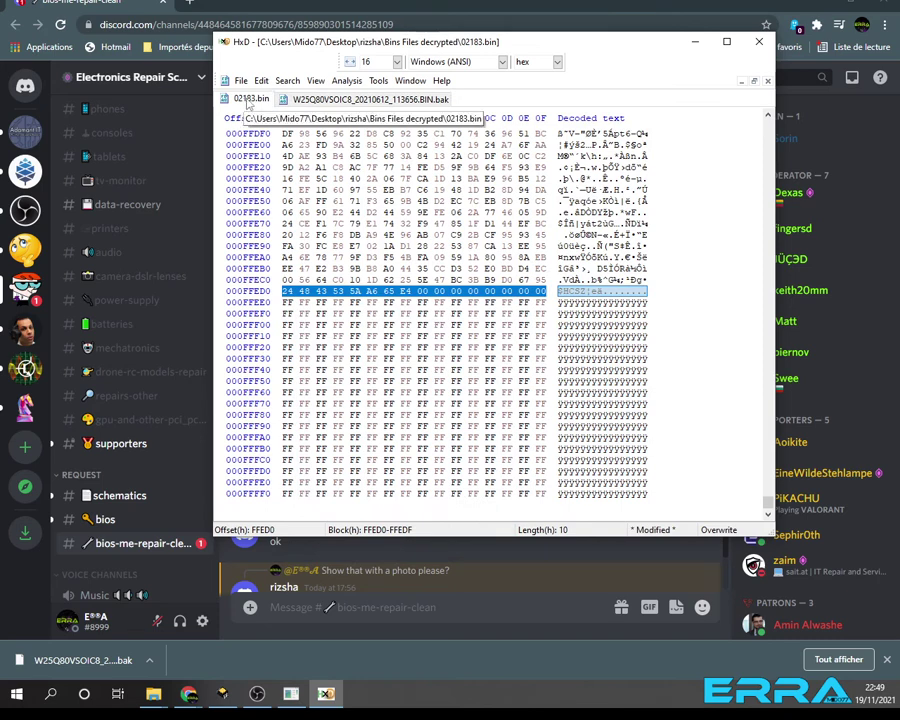
pyautogui.click(288, 81)
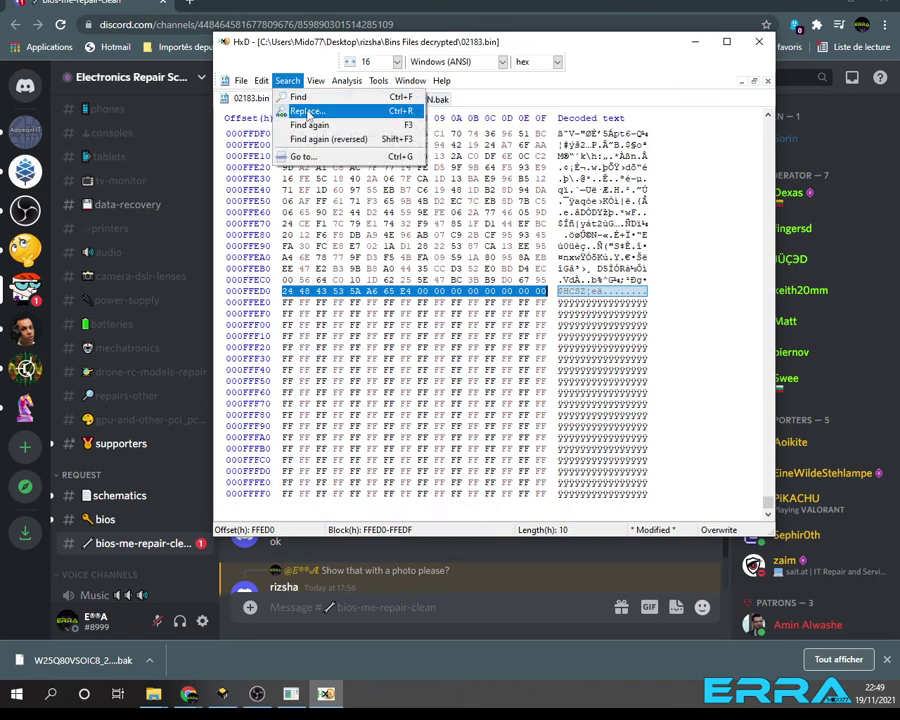
pyautogui.click(296, 97)
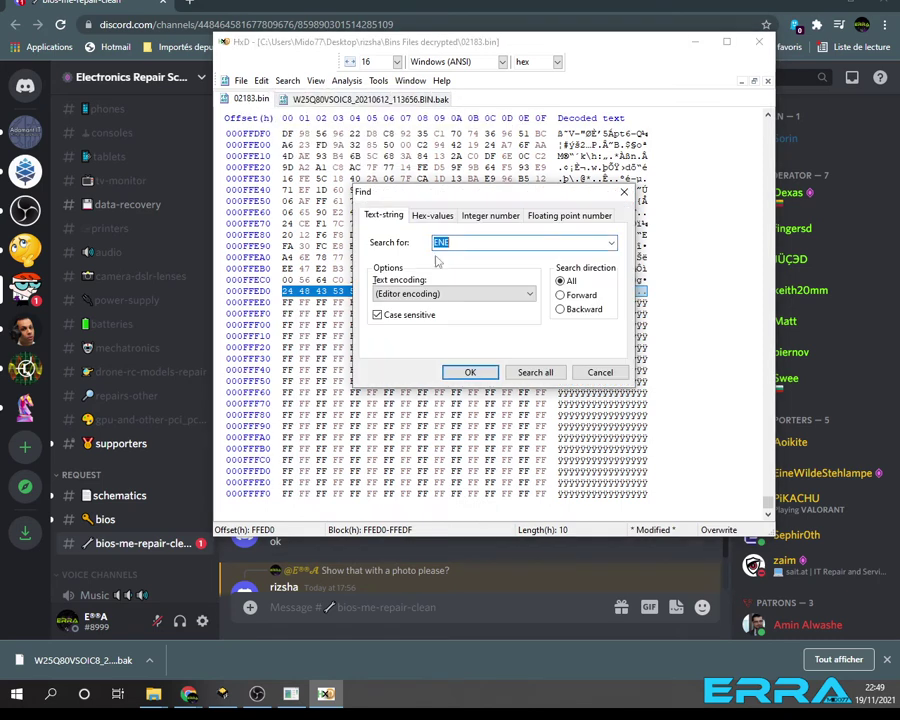
pyautogui.click(469, 371)
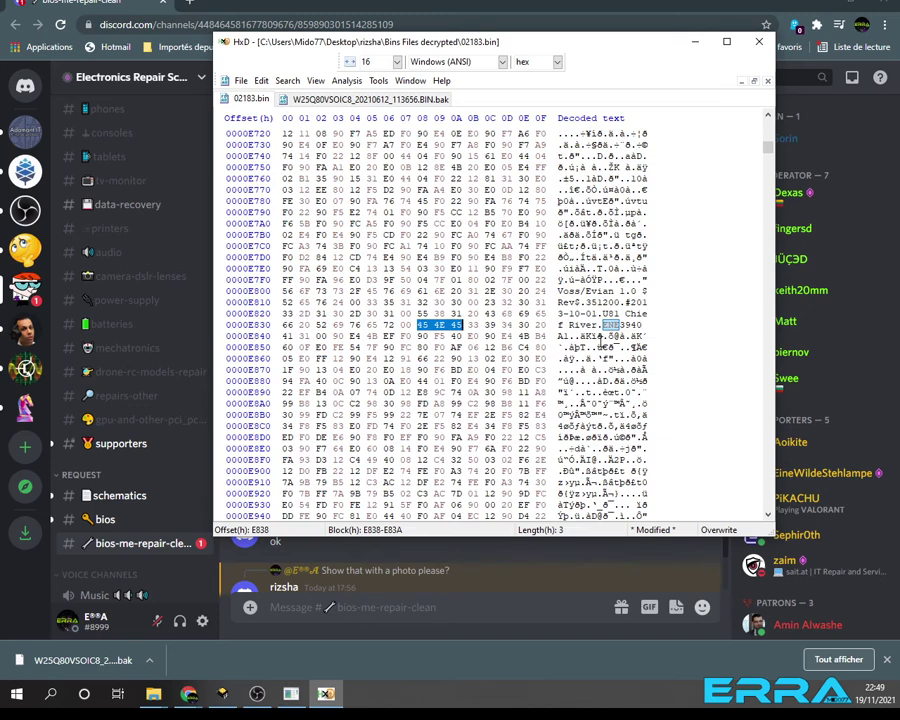
# Highlight ENE3940 in the decoded text of 02183.bin and look for another ENE occurrence
pyautogui.moveTo(604, 325); pyautogui.dragTo(645, 325)
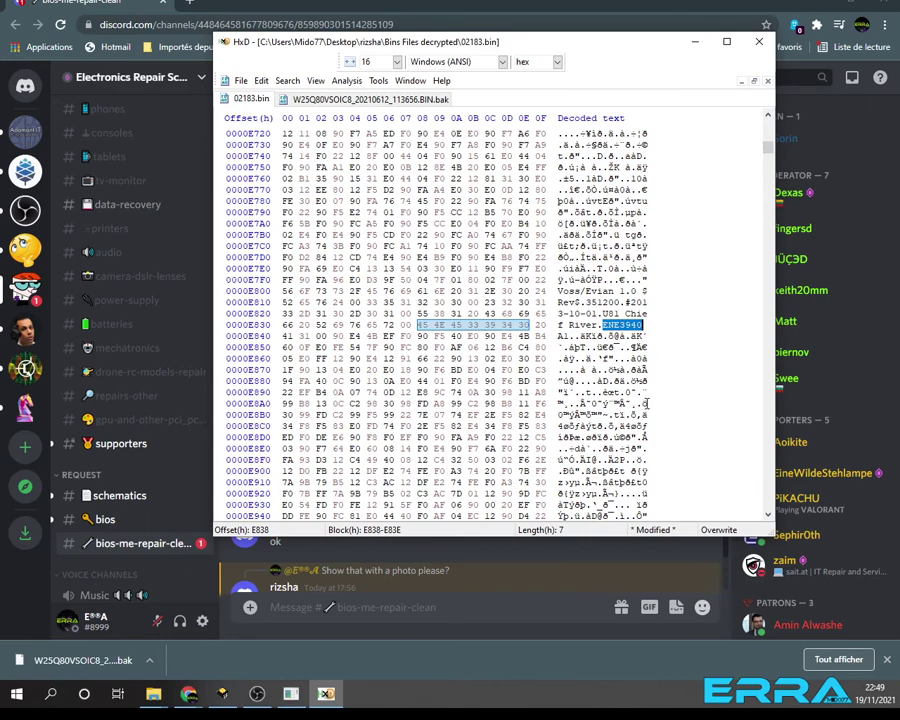
pyautogui.press('F3')
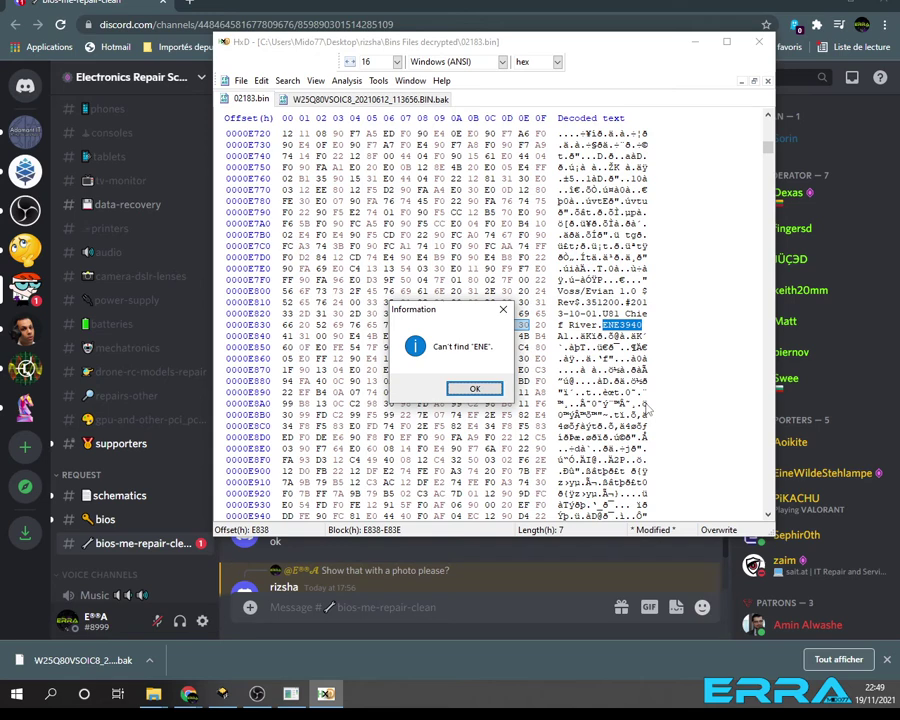
pyautogui.press('Return')
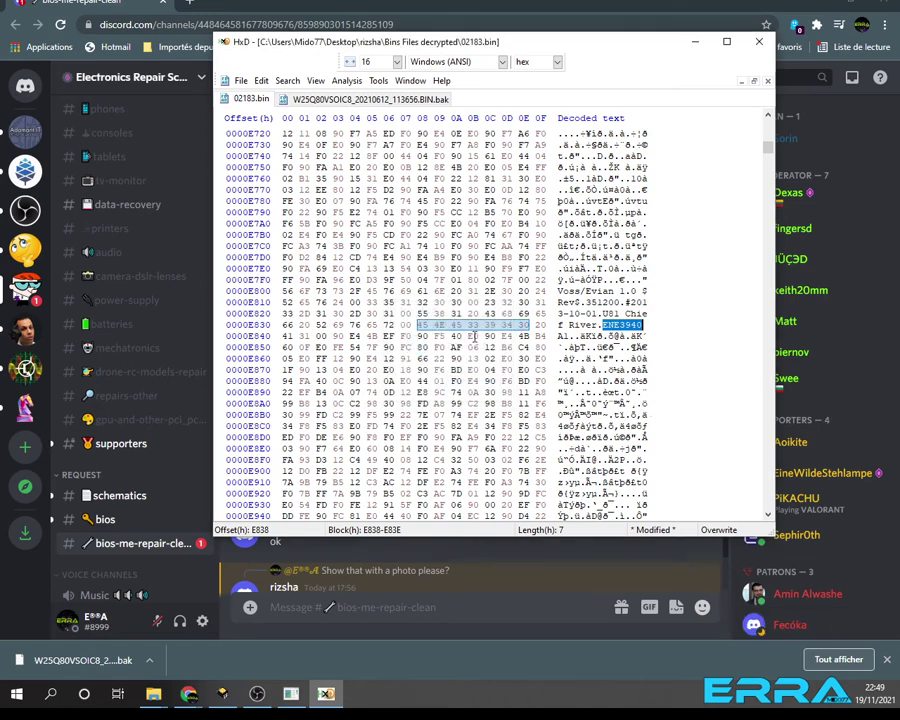
pyautogui.click(369, 257)
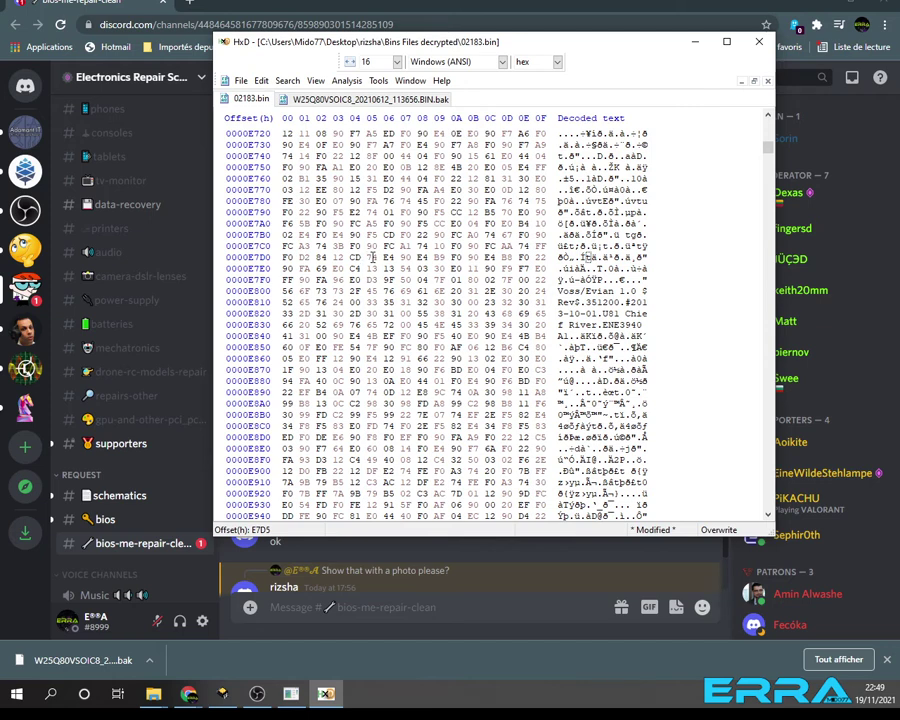
# Save 02183.bin under the new name Official EC.bin in the rizsha folder
pyautogui.click(240, 81)
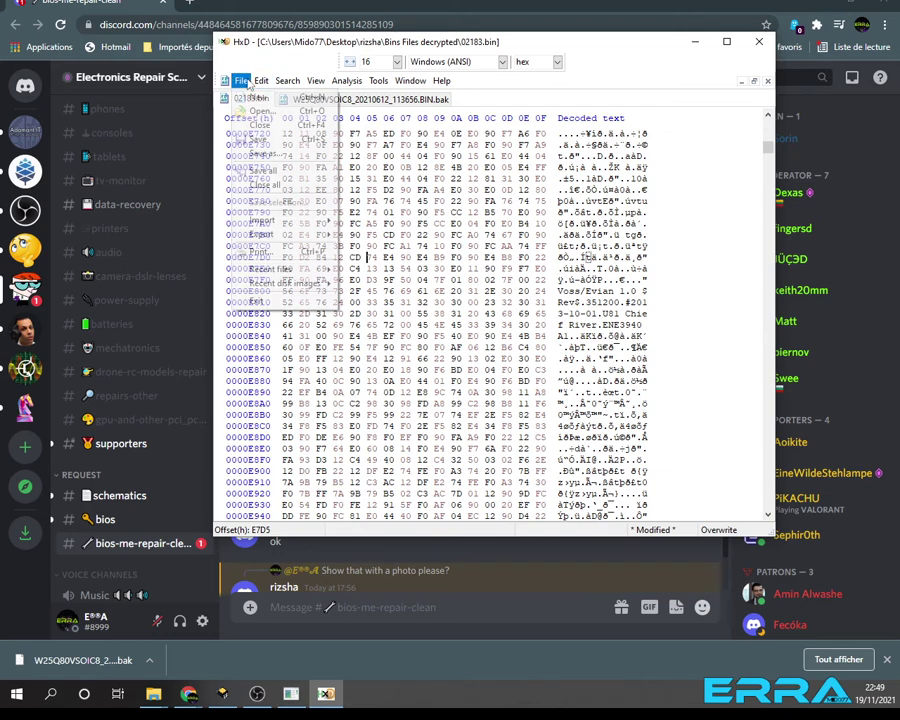
pyautogui.click(264, 153)
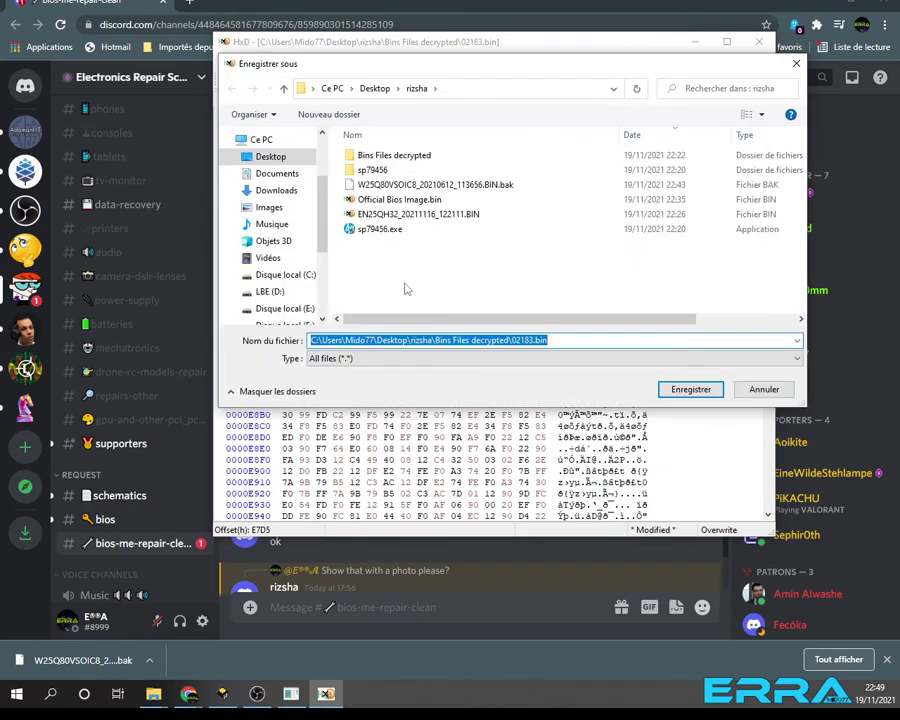
pyautogui.write('Official')
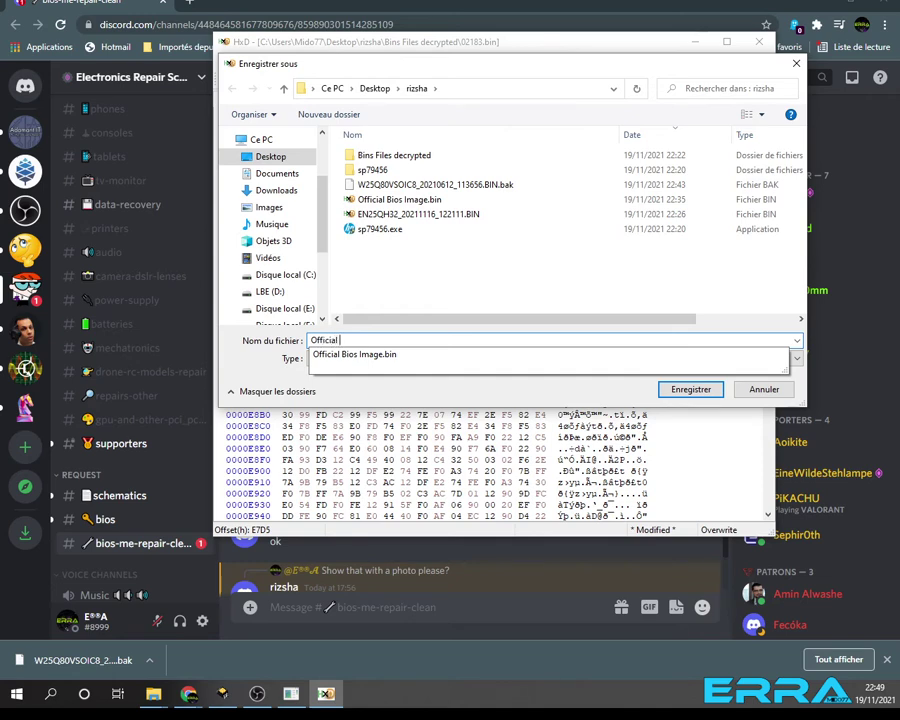
pyautogui.write(' EC')
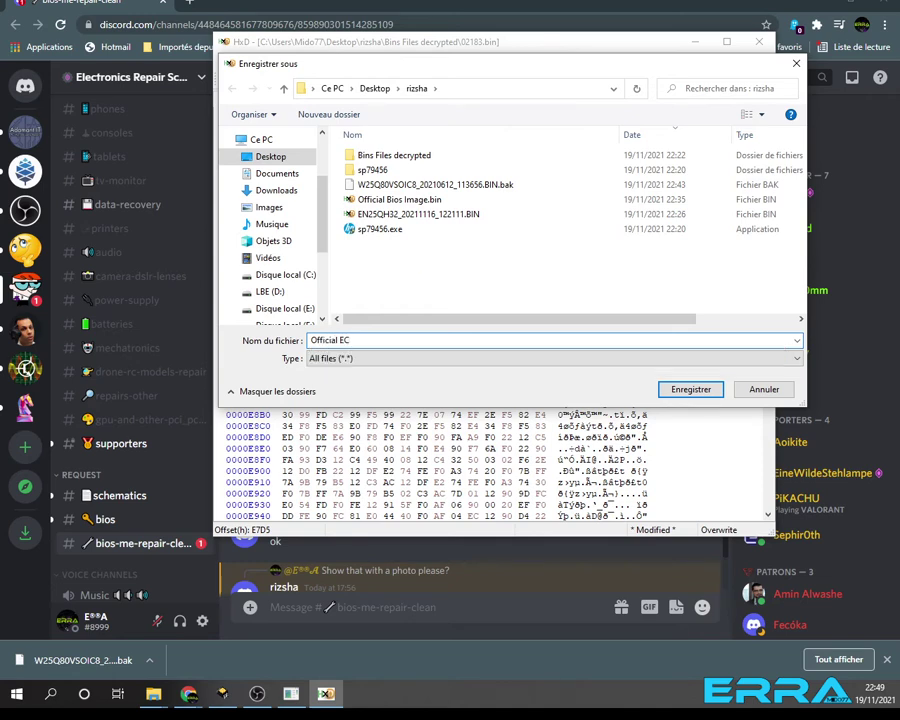
pyautogui.write('.bin')
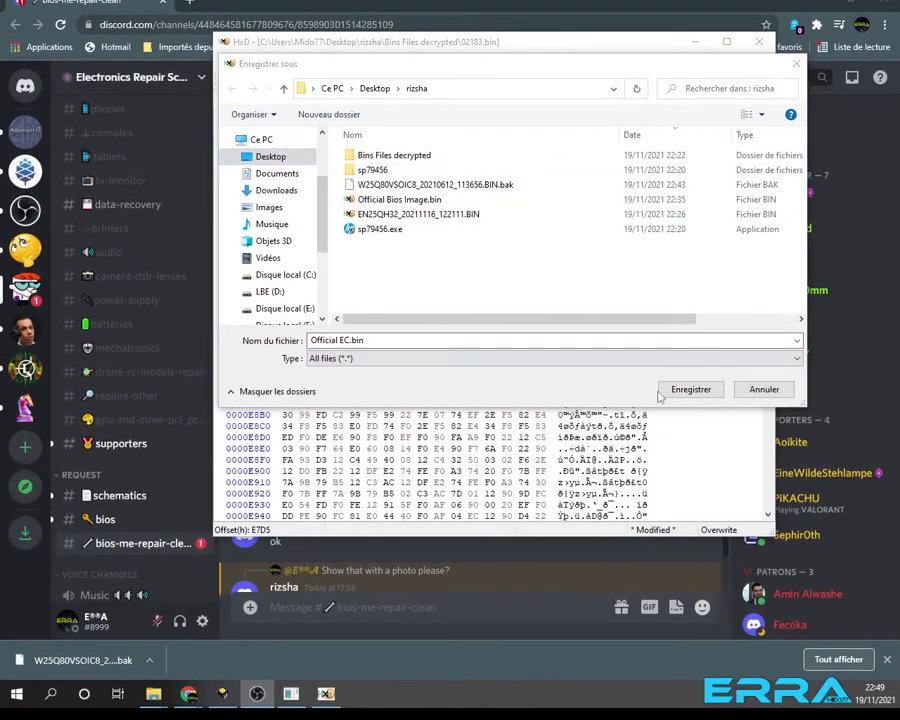
pyautogui.click(682, 389)
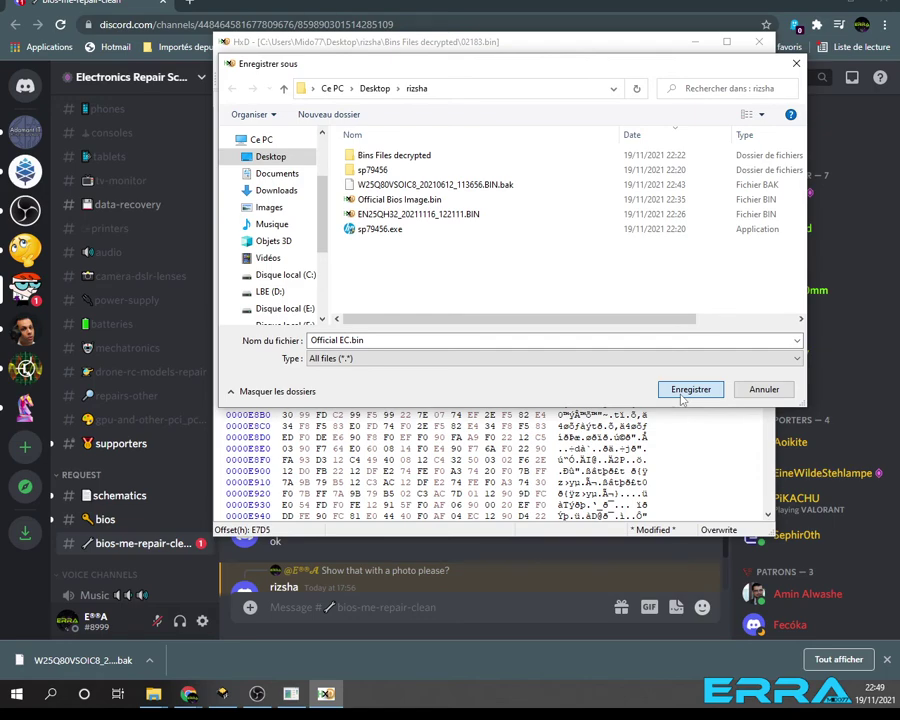
pyautogui.click(682, 397)
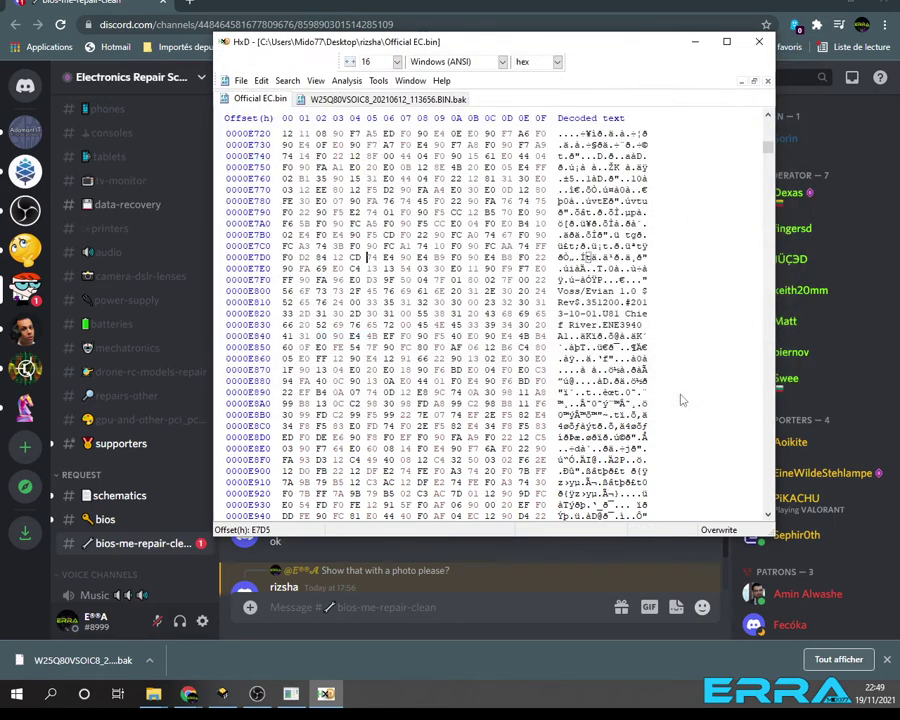
# Close Official EC.bin and the W25Q80VSOIC8 dump, and exit HxD
pyautogui.click(766, 81)
pyautogui.click(766, 81)
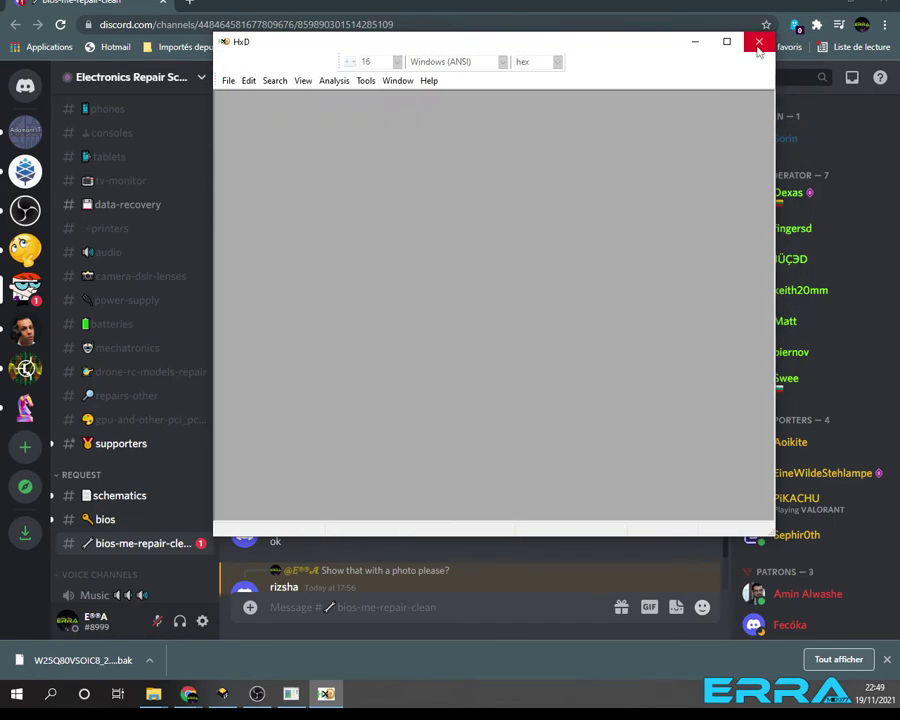
pyautogui.click(759, 45)
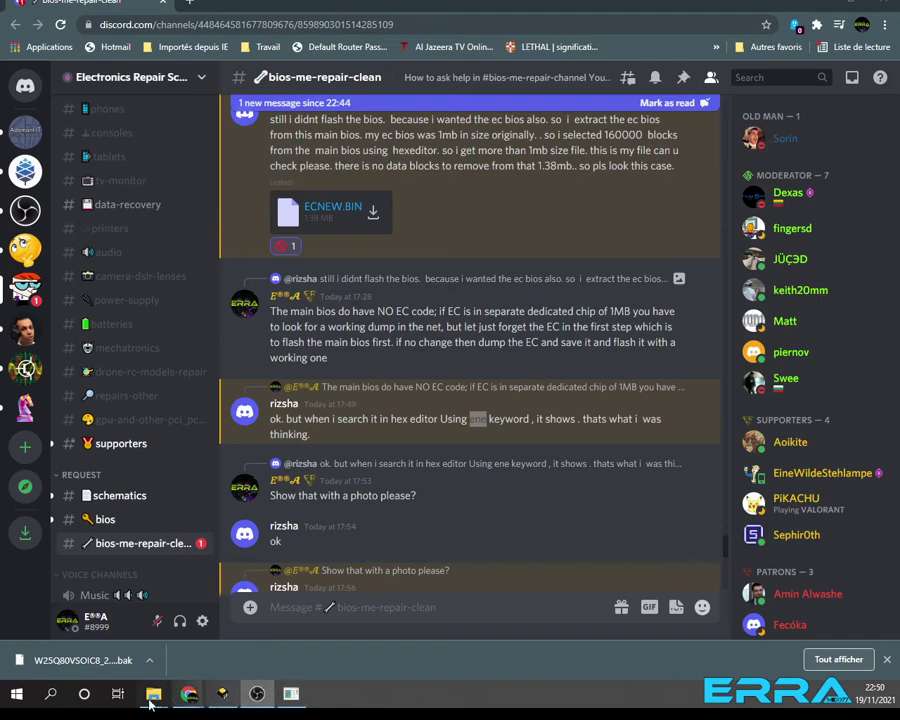
# In the rizsha folder in File Explorer, sort by newest date, widen the name column and check the sizes of the EC and BIOS files
pyautogui.moveTo(153, 693)
pyautogui.click(227, 655)
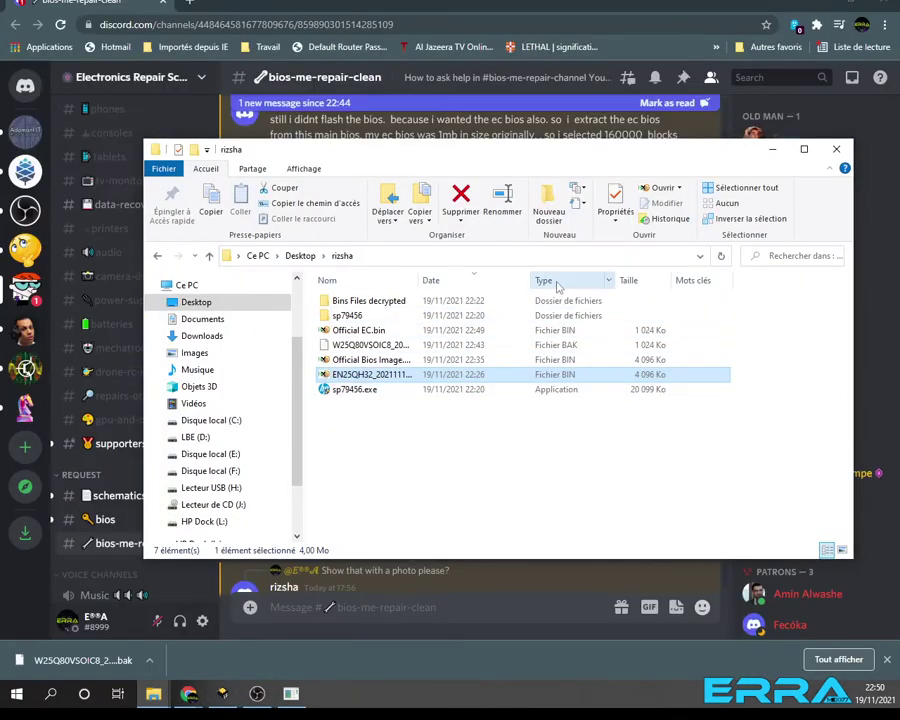
pyautogui.click(450, 281)
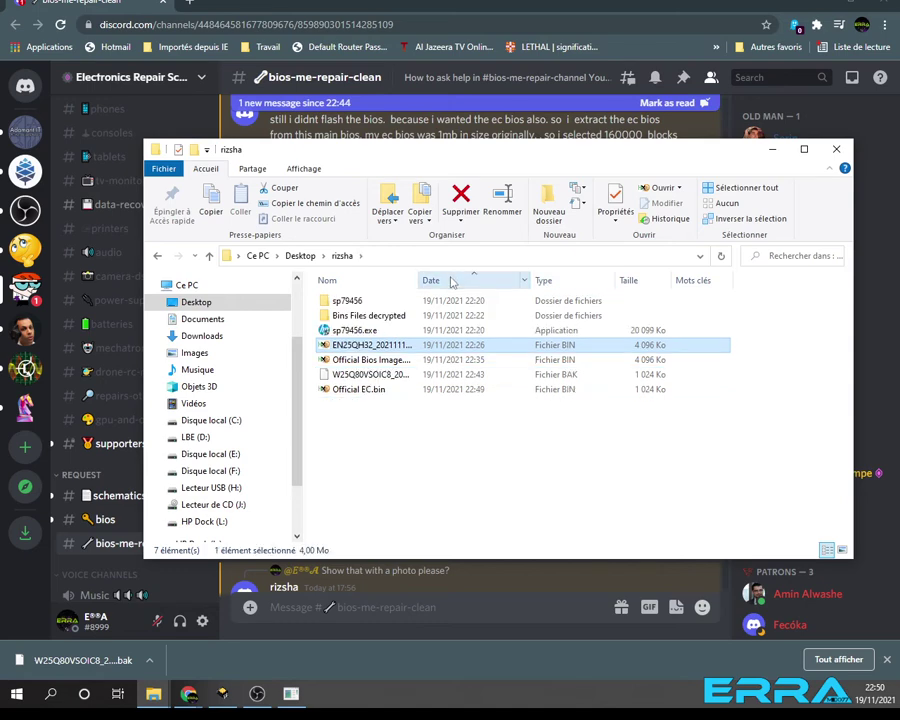
pyautogui.click(450, 281)
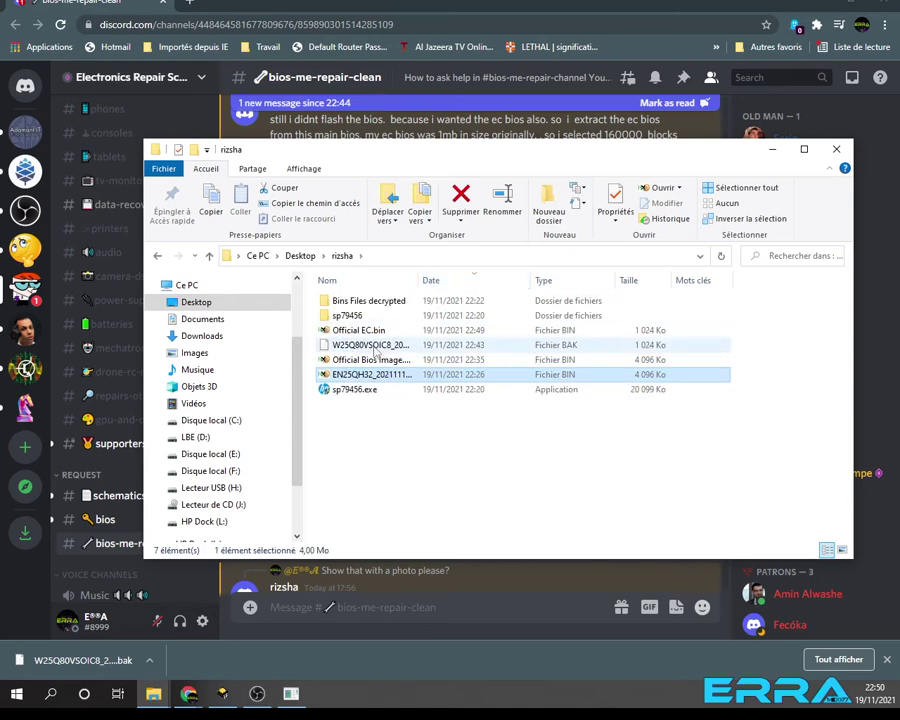
pyautogui.click(342, 330)
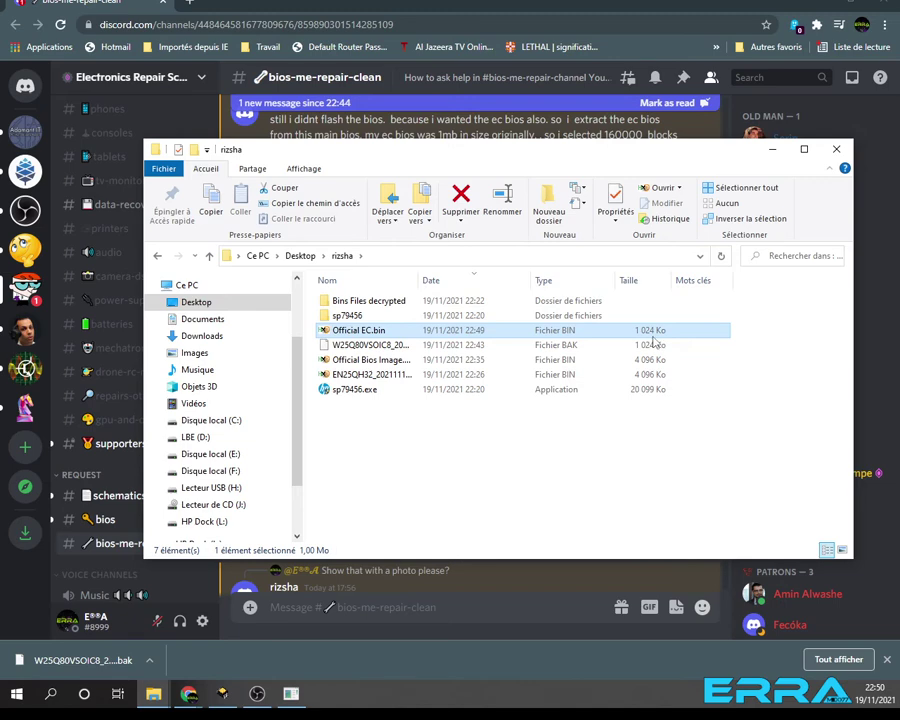
pyautogui.click(395, 360)
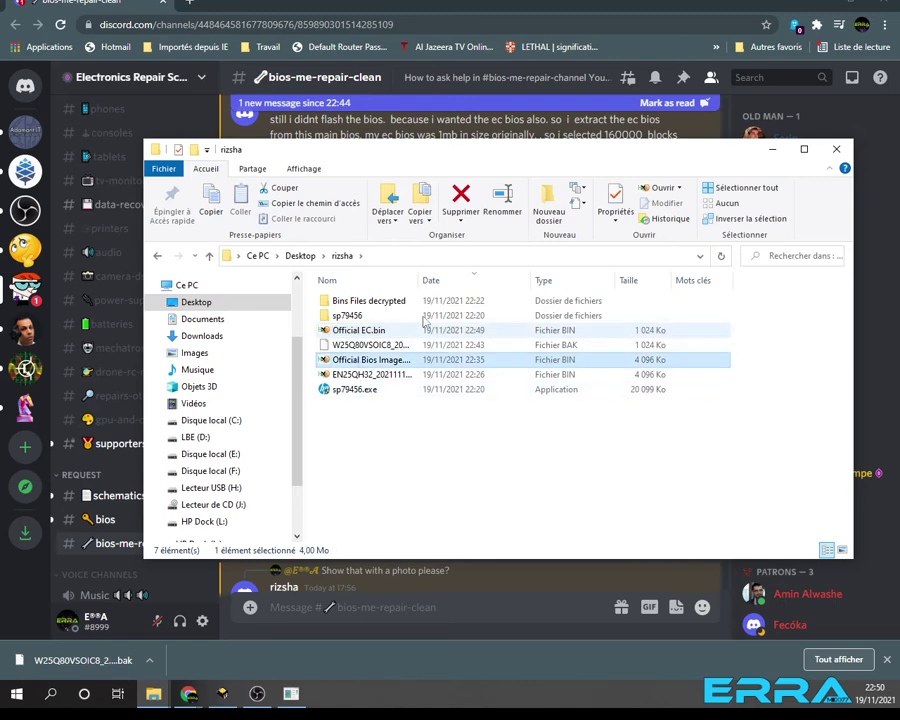
pyautogui.moveTo(414, 281); pyautogui.dragTo(469, 280)
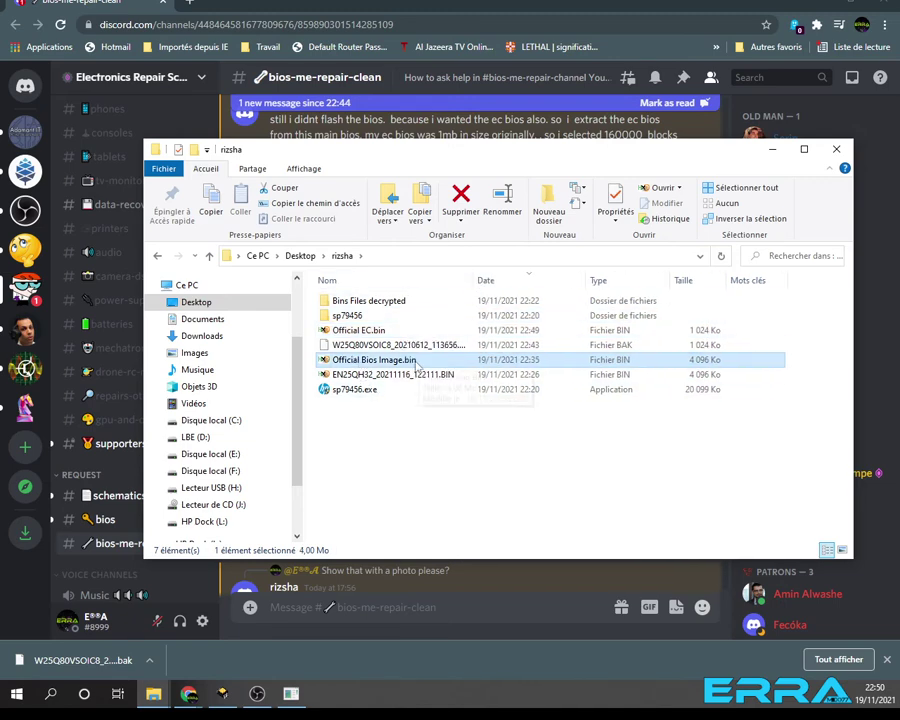
pyautogui.click(711, 344)
pyautogui.click(705, 364)
# Switch to Discord and download Official_EC_from_EXE_Bios_update_file.bin from the bios-me-repair-clean channel into the rizsha folder
pyautogui.click(64, 6)
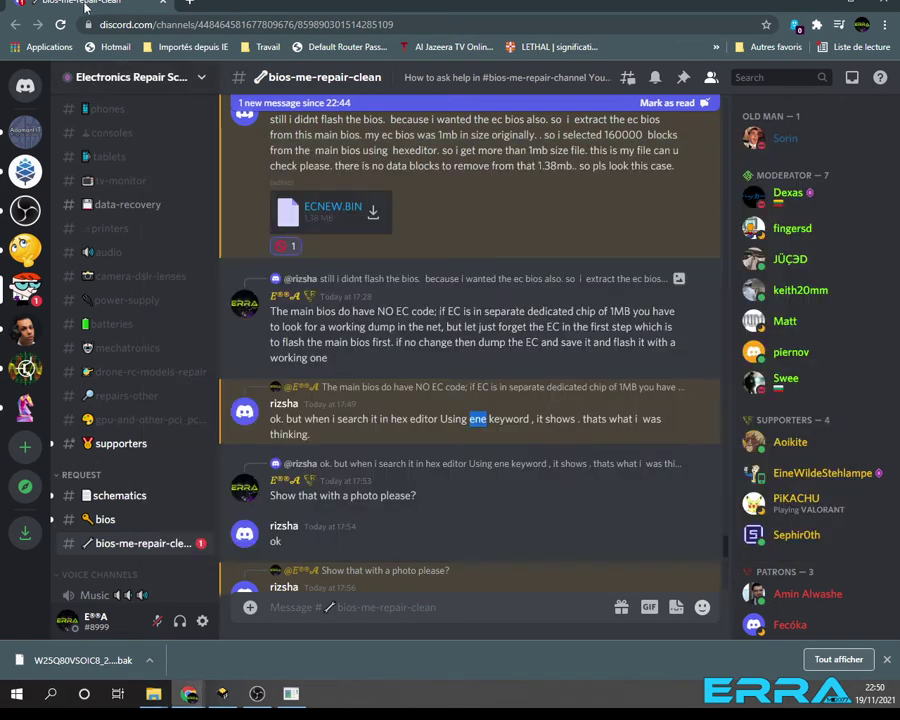
pyautogui.scroll(-15, 262, 465)
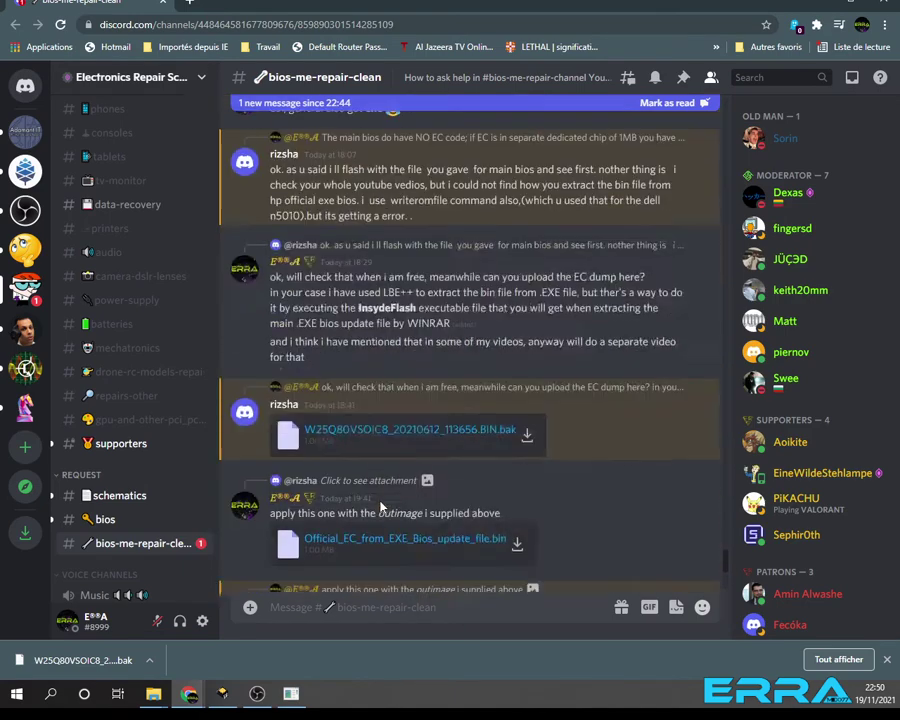
pyautogui.scroll(3, 350, 340)
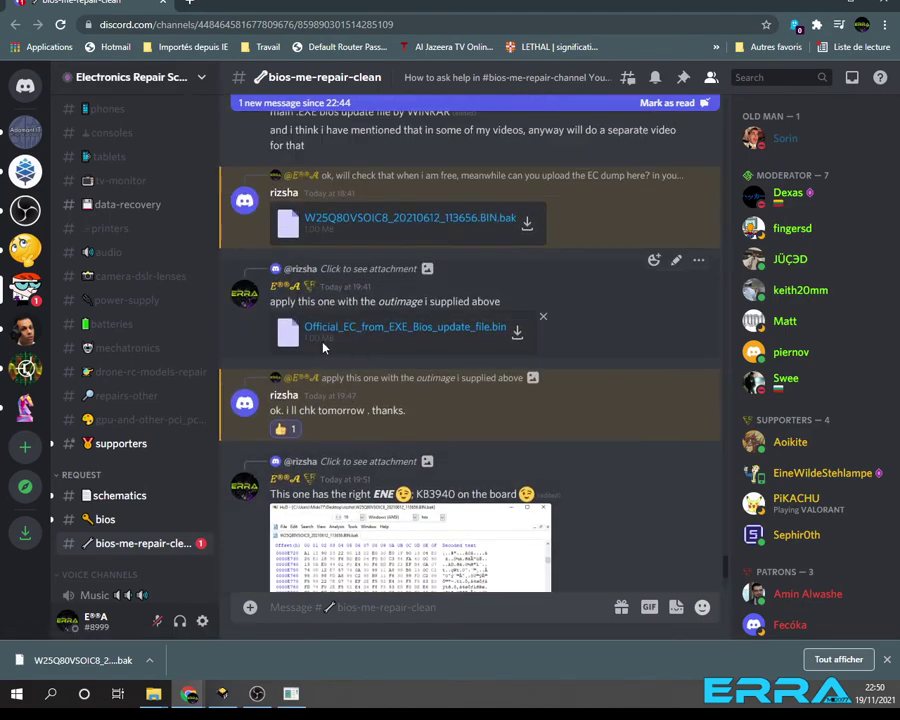
pyautogui.click(517, 333)
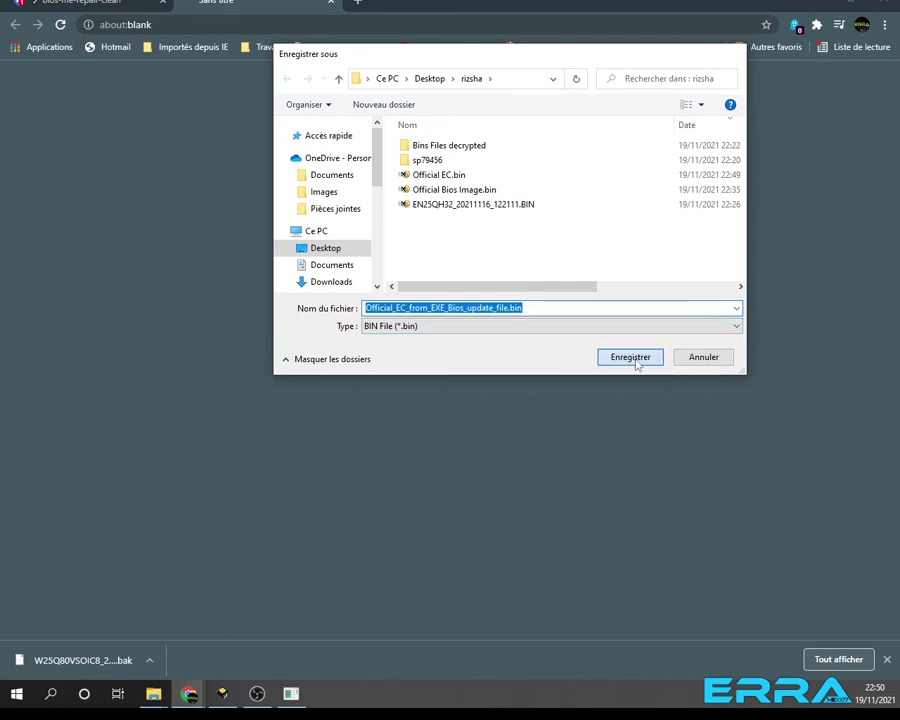
pyautogui.click(634, 362)
# Show the downloaded file in its folder and open it together with Official EC.bin in HxD
pyautogui.click(149, 660)
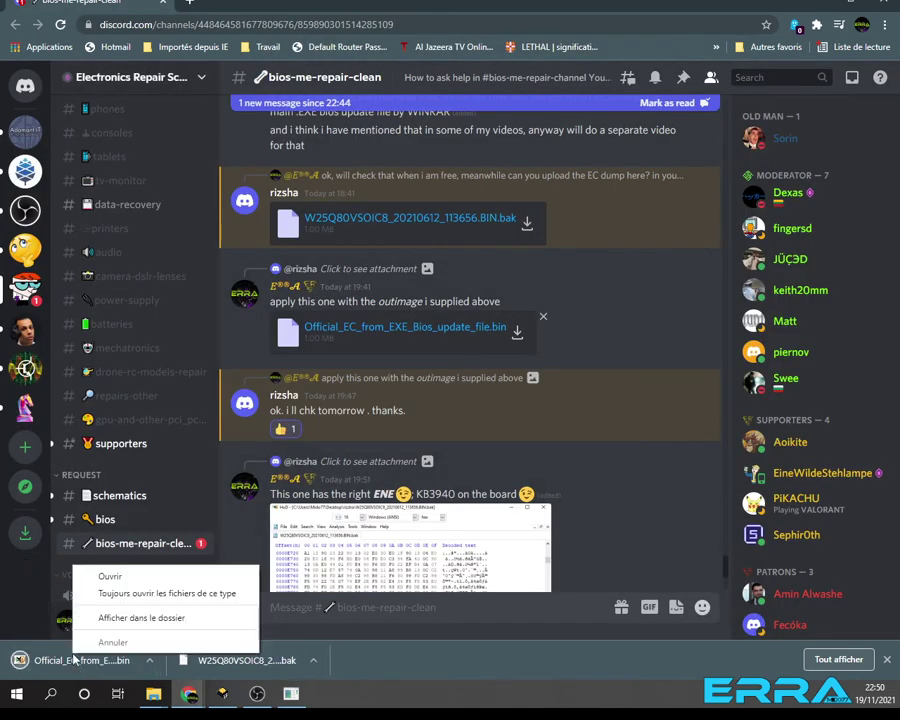
pyautogui.click(127, 626)
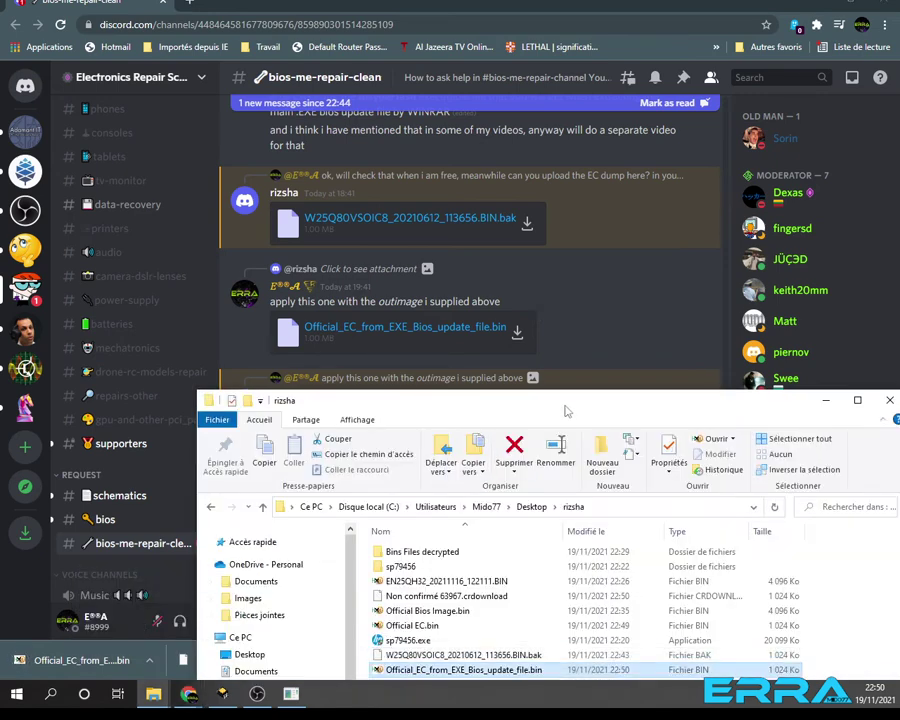
pyautogui.moveTo(551, 374); pyautogui.dragTo(505, 172)
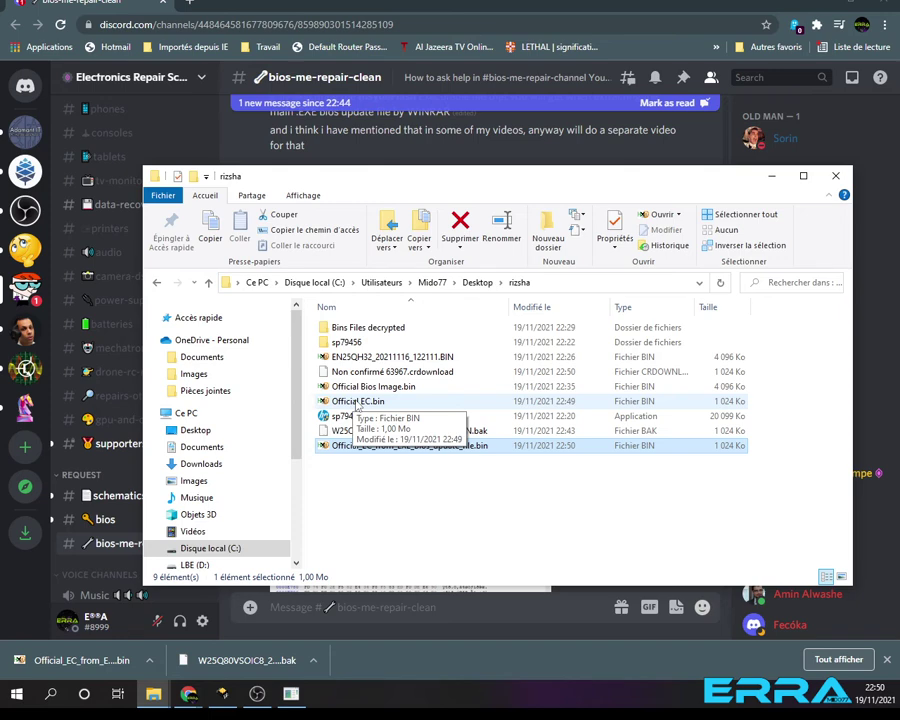
pyautogui.keyDown('ctrl'); pyautogui.click(357, 402); pyautogui.keyUp('ctrl')
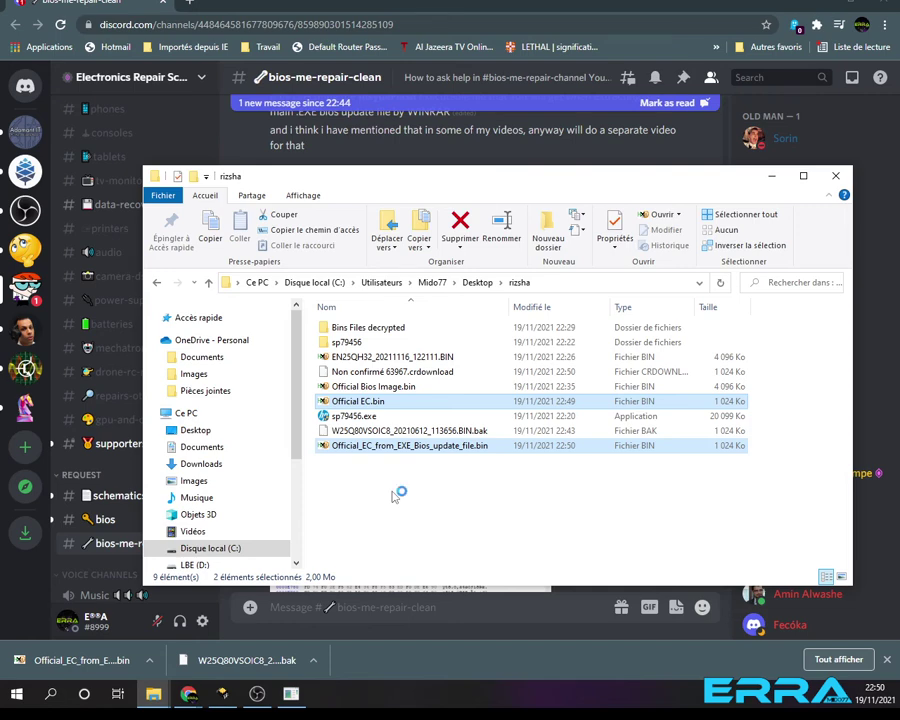
pyautogui.press('Return')
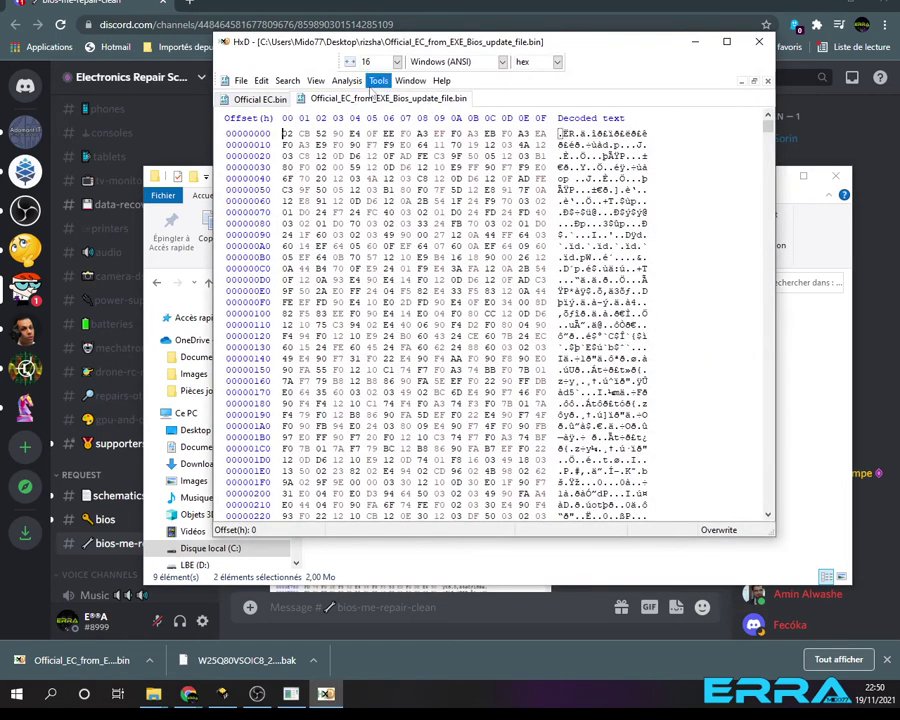
# Compare all data of Official_EC_from_EXE_Bios_update_file.bin with Official EC.bin, tiling the windows vertically
pyautogui.click(347, 80)
pyautogui.moveTo(418, 127)
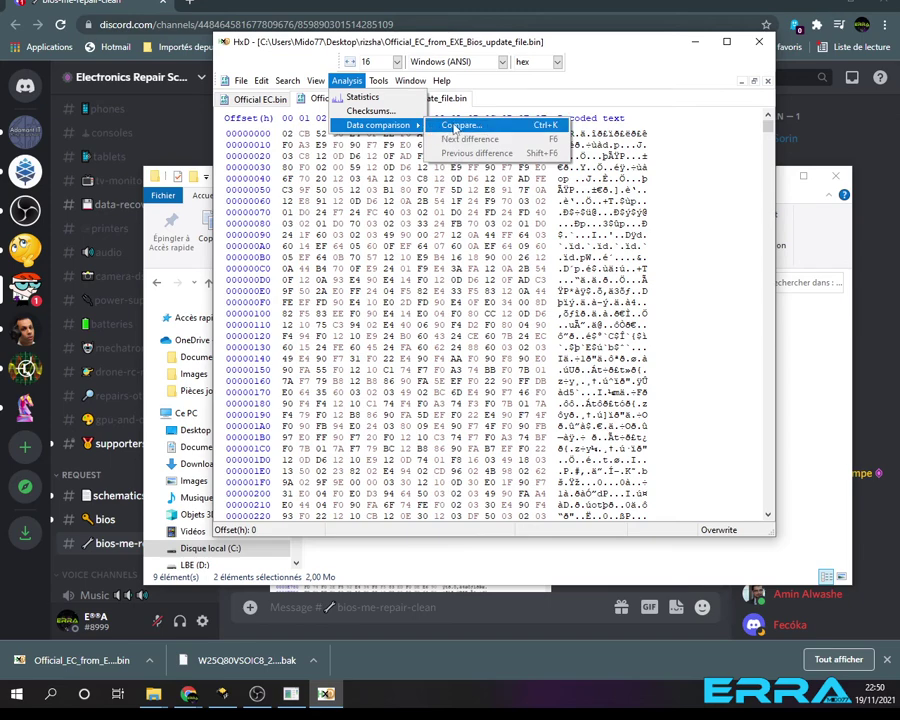
pyautogui.click(450, 125)
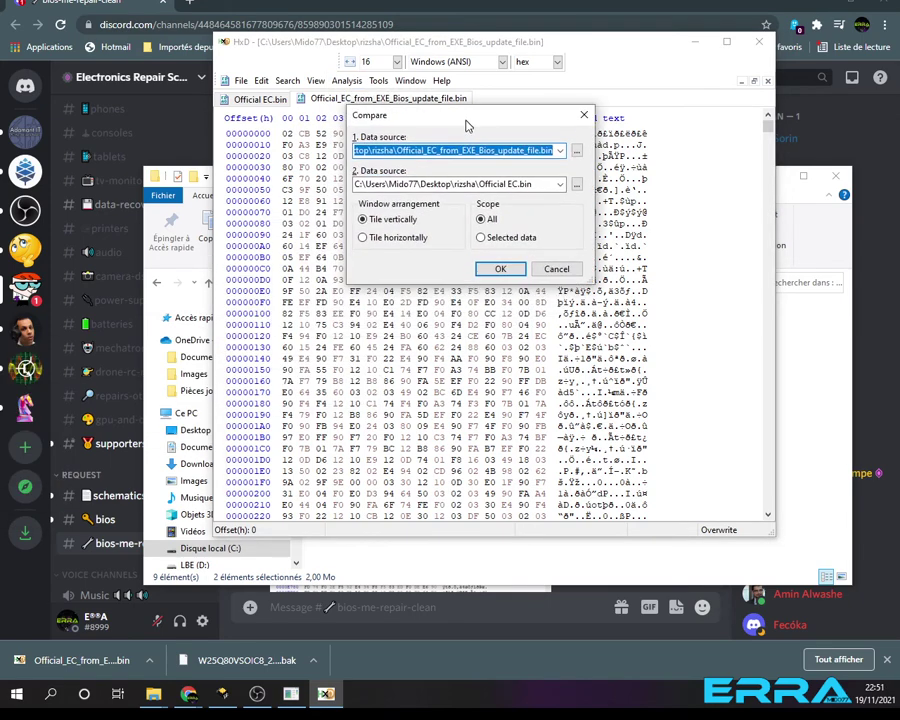
pyautogui.click(498, 267)
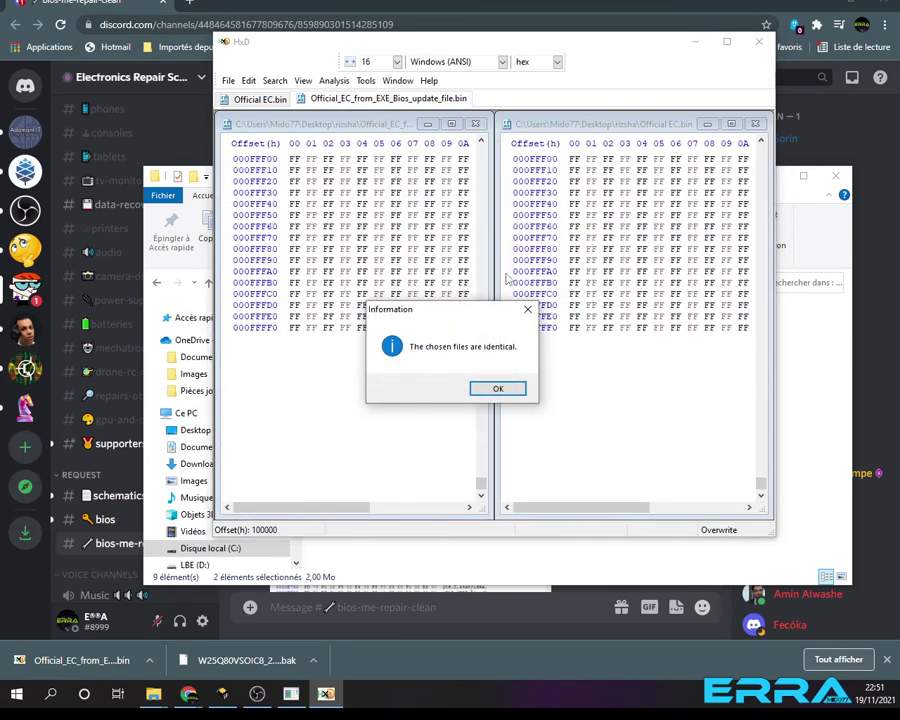
# Dismiss the file comparison result, close HxD and return to the bios-me-repair-clean channel in Discord
pyautogui.click(500, 388)
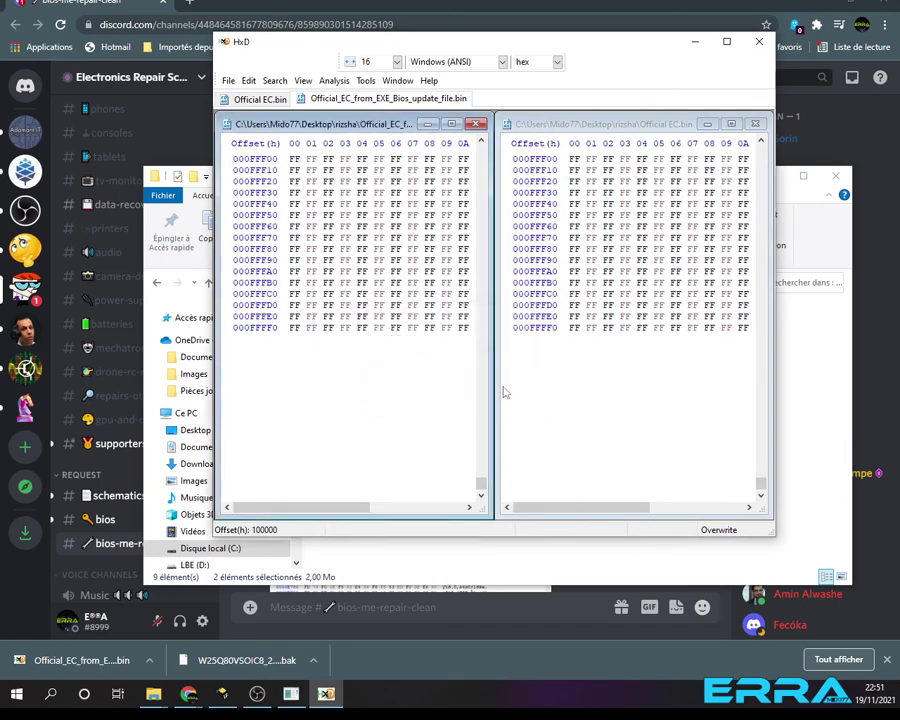
pyautogui.click(760, 44)
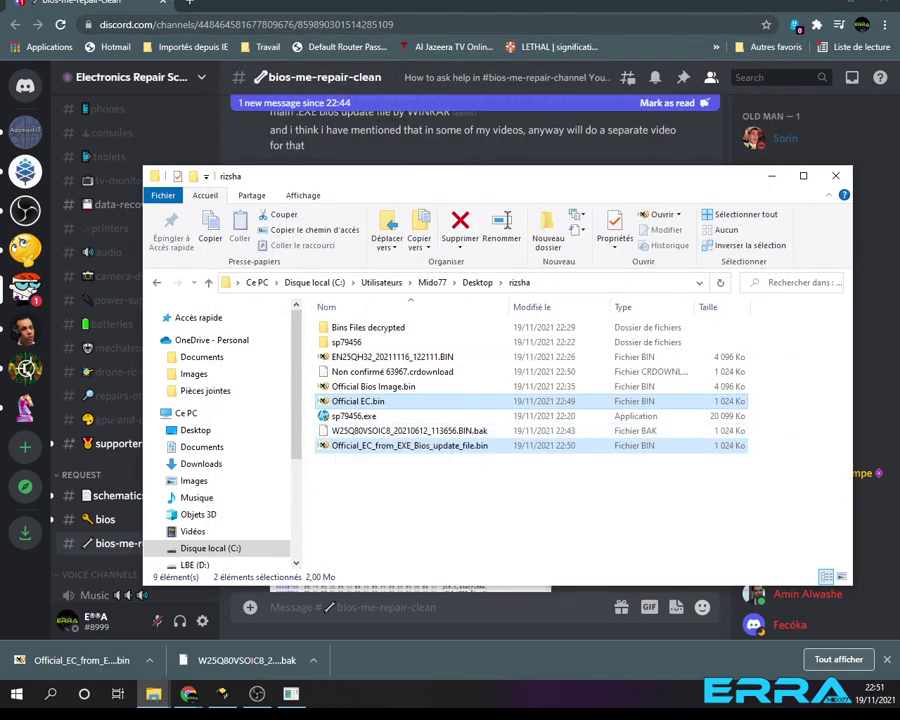
pyautogui.click(103, 5)
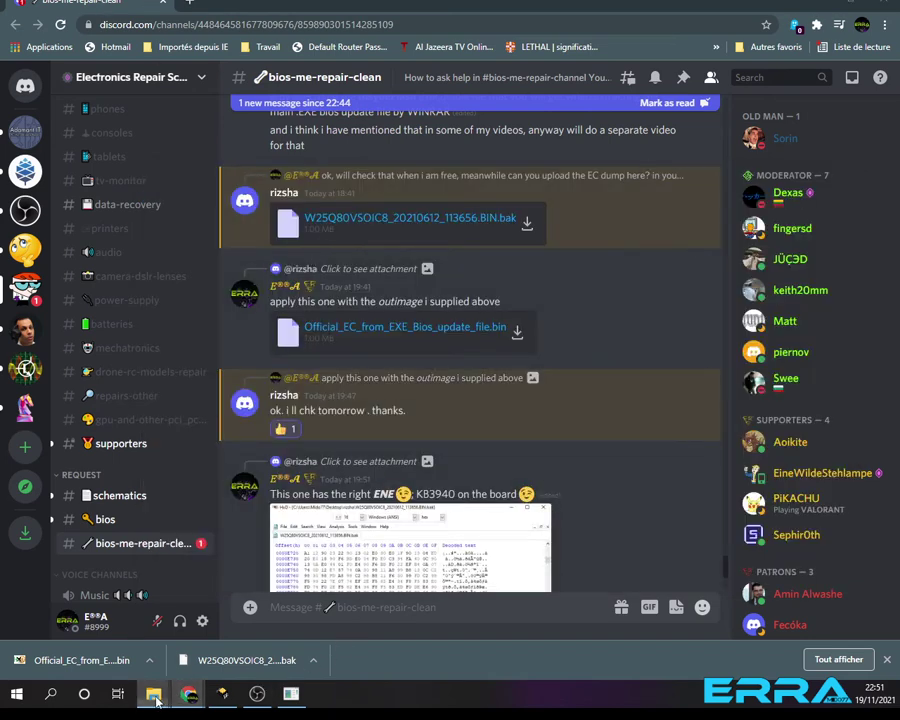
# Switch to the rizsha folder in File Explorer and check the downloaded official EC file and Official Bios Image.bin
pyautogui.moveTo(153, 692)
pyautogui.click(218, 672)
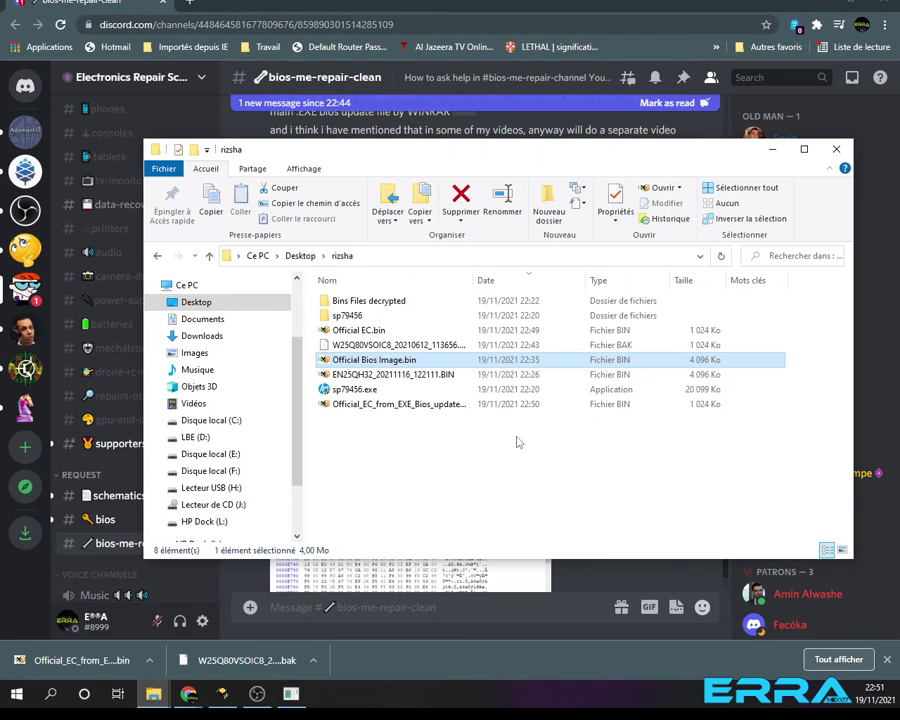
pyautogui.click(357, 404)
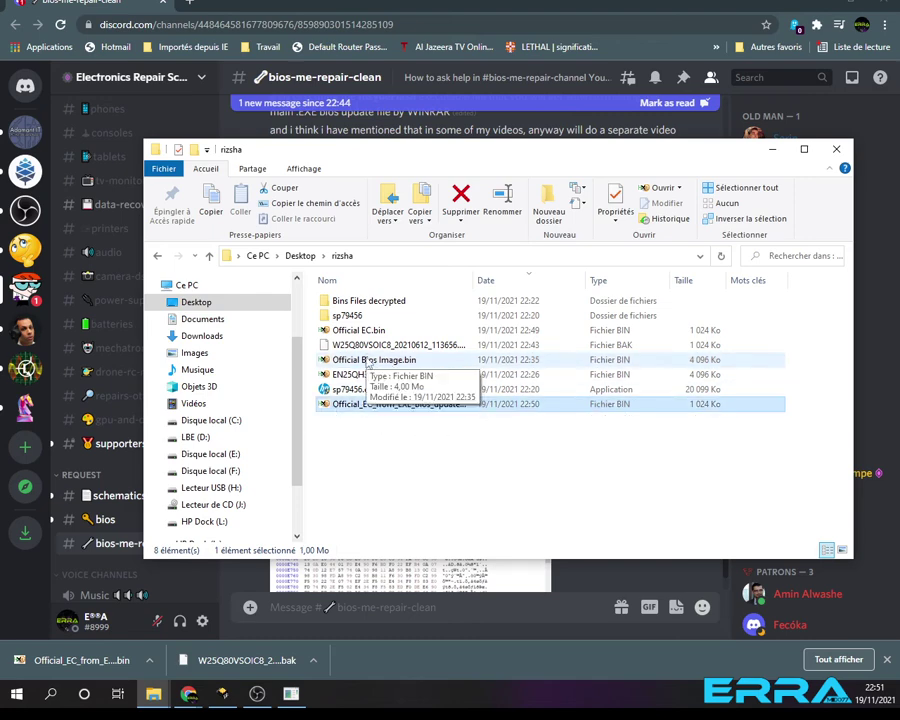
pyautogui.click(358, 366)
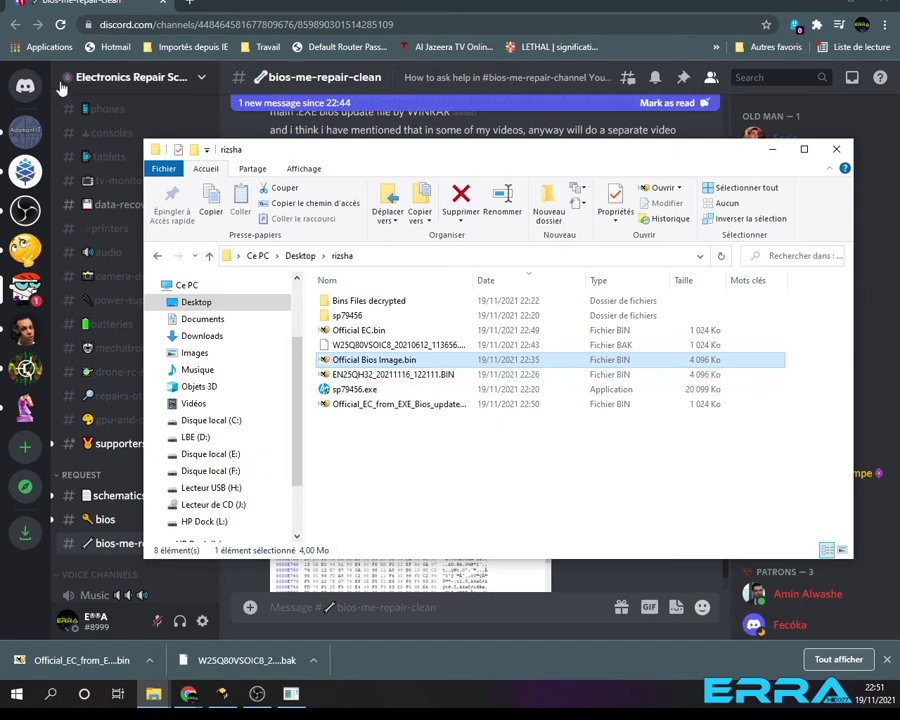
# Go back through the Discord channel to the 17/11/2021 message with outimage.bin and review its Operations list
pyautogui.hotkey('alt', 'Tab')
pyautogui.scroll(20, 403, 485)
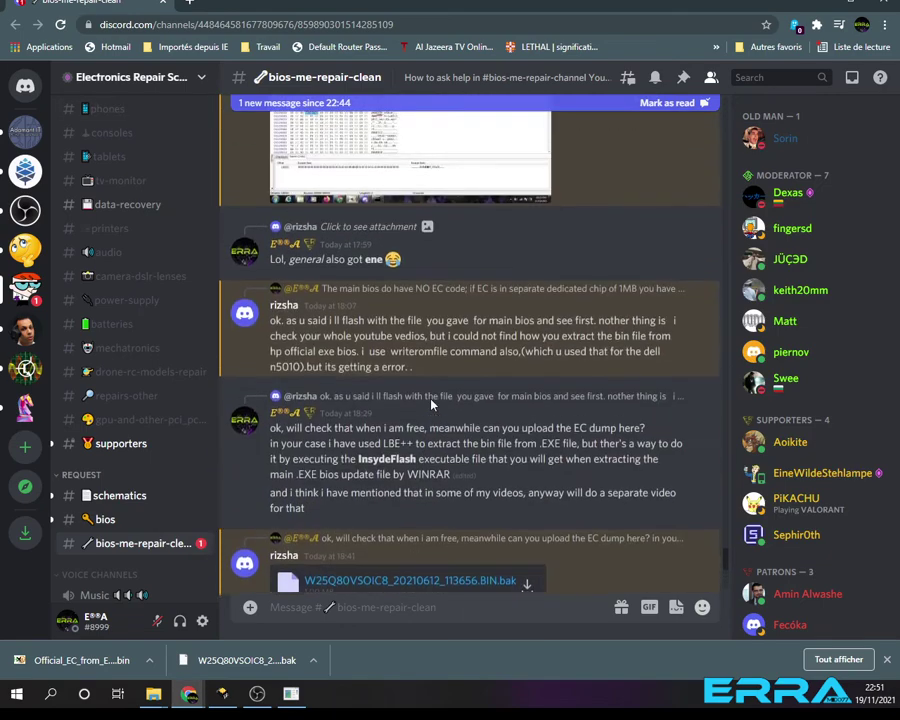
pyautogui.scroll(10, 432, 404)
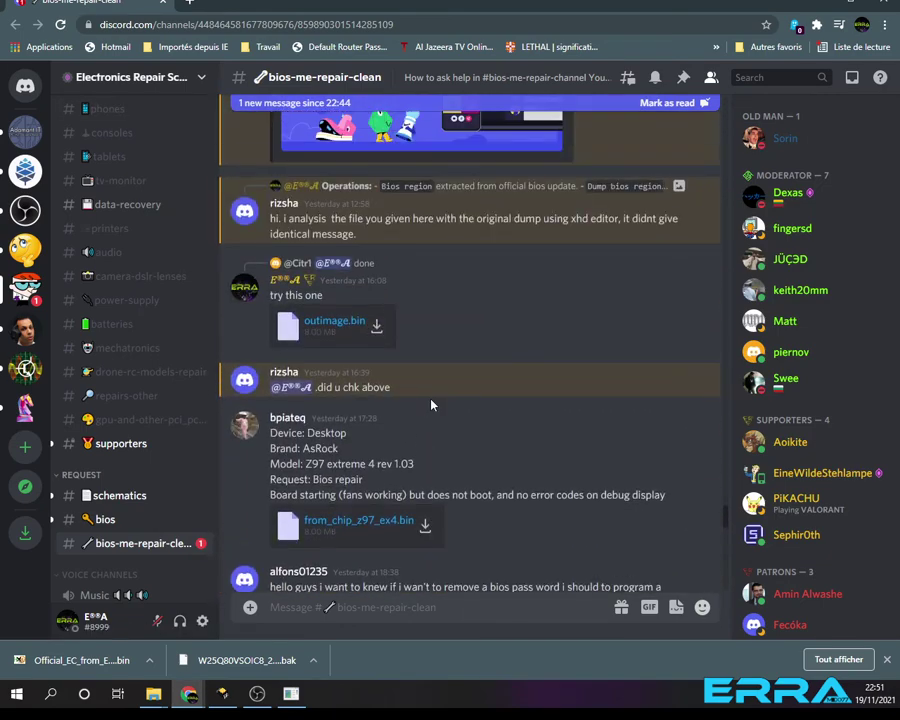
pyautogui.scroll(12, 353, 340)
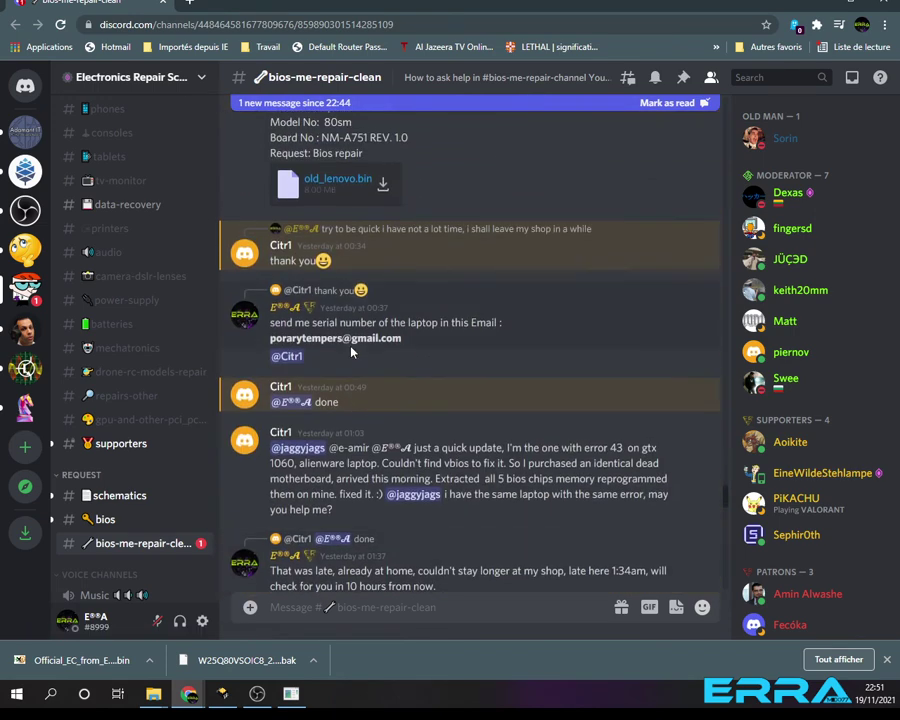
pyautogui.scroll(3, 351, 351)
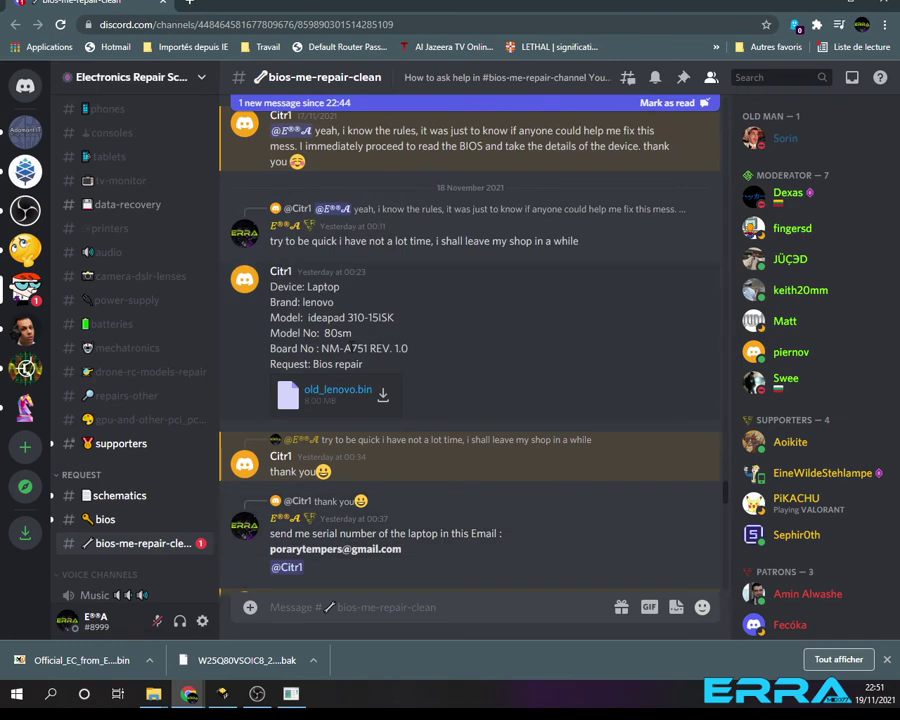
pyautogui.scroll(10, 352, 354)
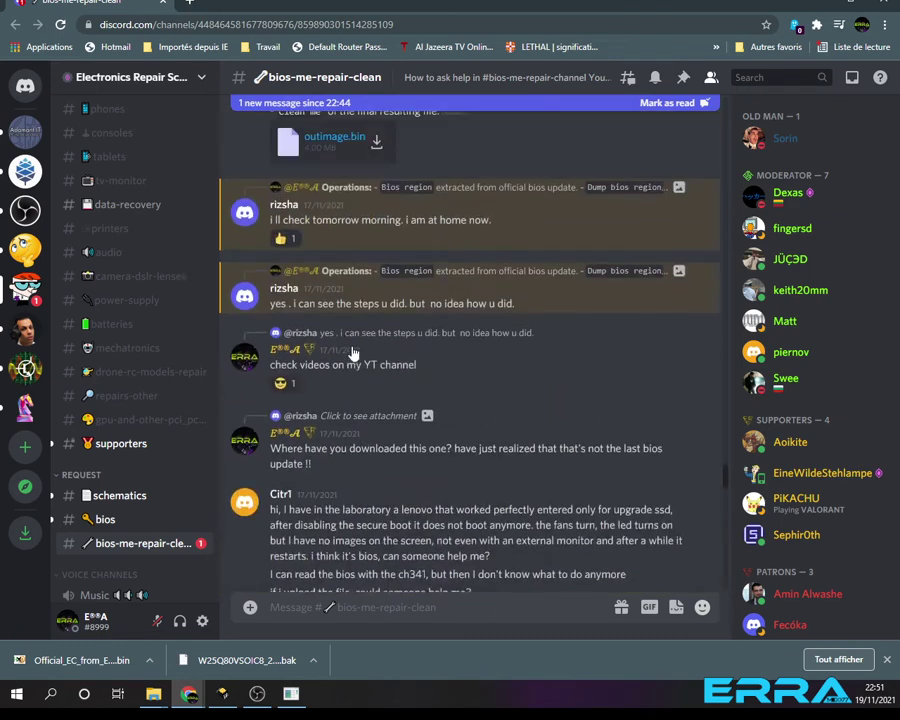
pyautogui.scroll(2, 352, 352)
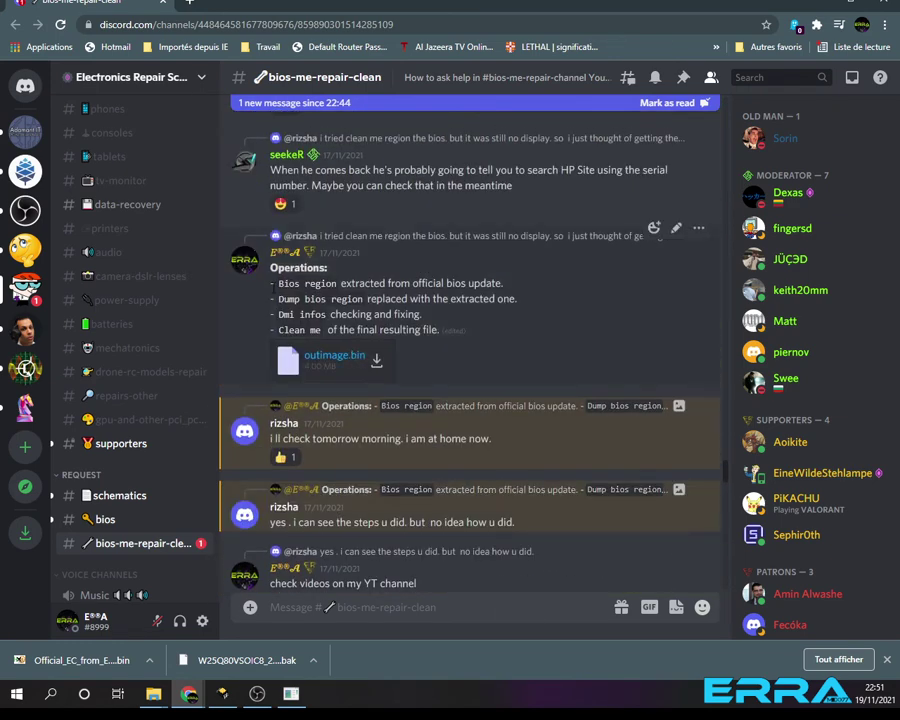
pyautogui.moveTo(270, 266); pyautogui.dragTo(474, 345)
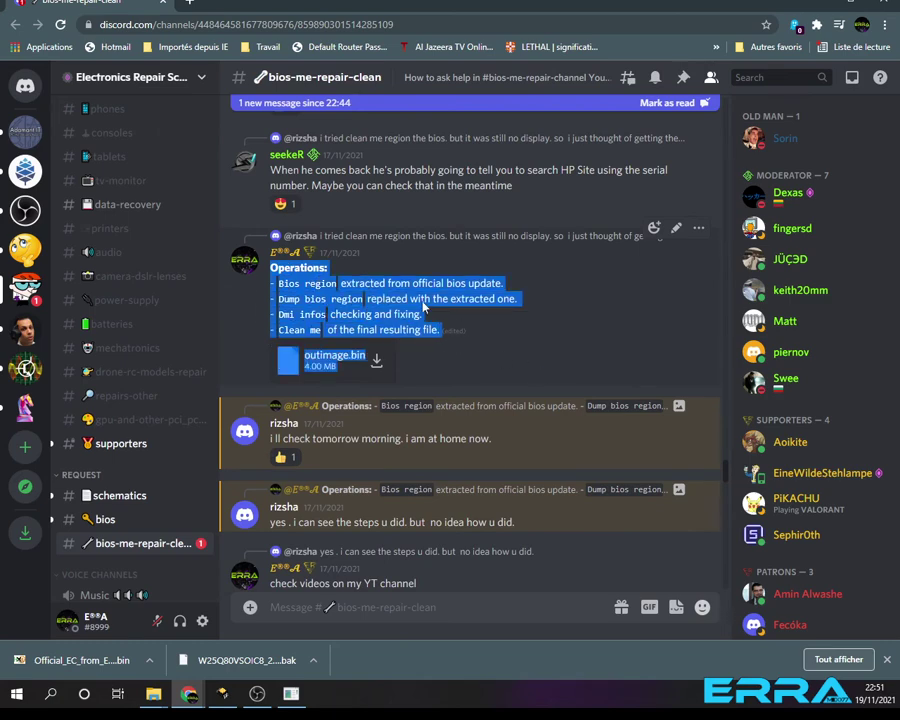
pyautogui.click(308, 294)
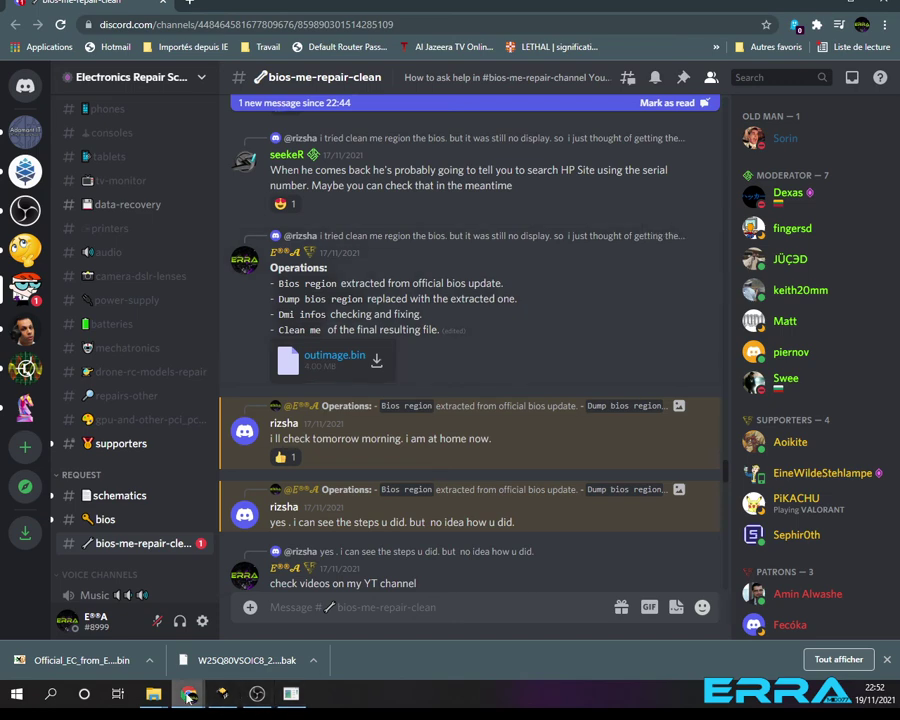
# Bring up the HP System BIOS Update Utility and finish it
pyautogui.moveTo(190, 695)
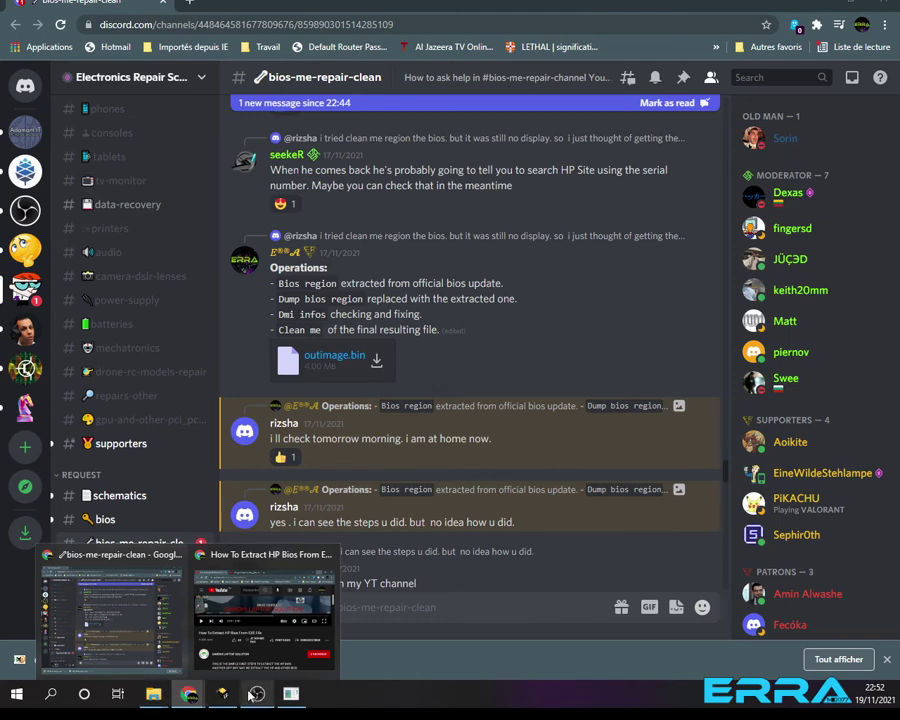
pyautogui.click(292, 695)
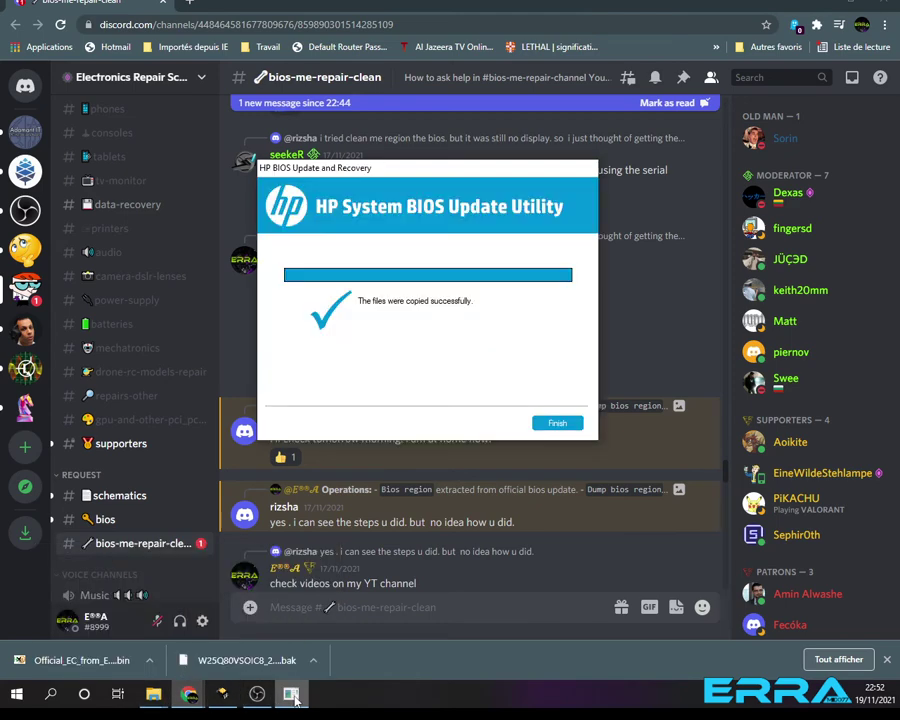
pyautogui.click(557, 424)
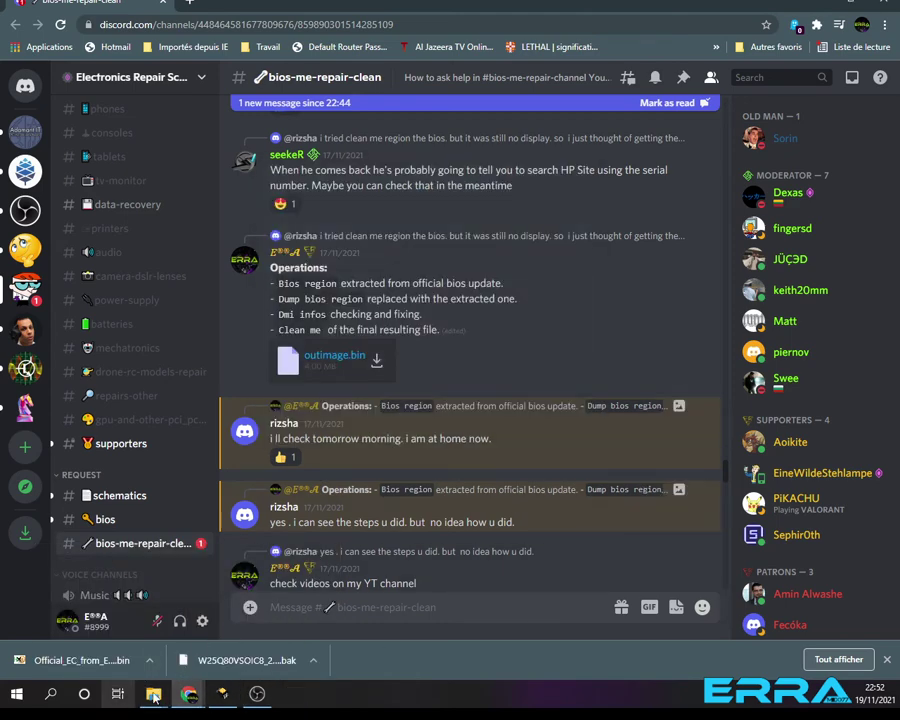
# Switch to the rizsha folder in File Explorer and check Official Bios Image.bin and Official EC.bin
pyautogui.moveTo(153, 695)
pyautogui.click(250, 656)
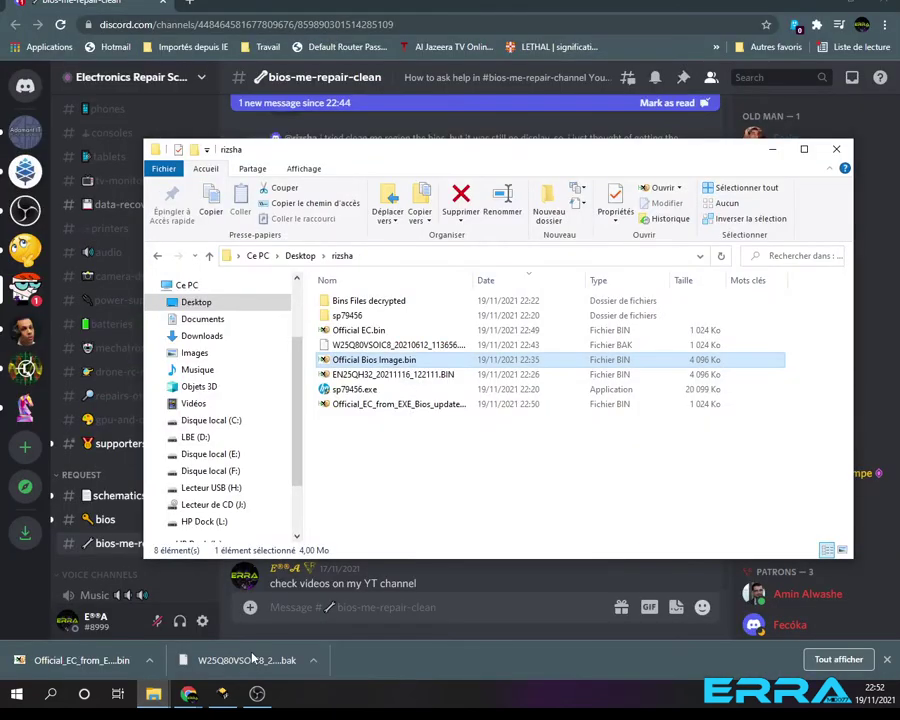
pyautogui.click(345, 360)
pyautogui.press('Escape')
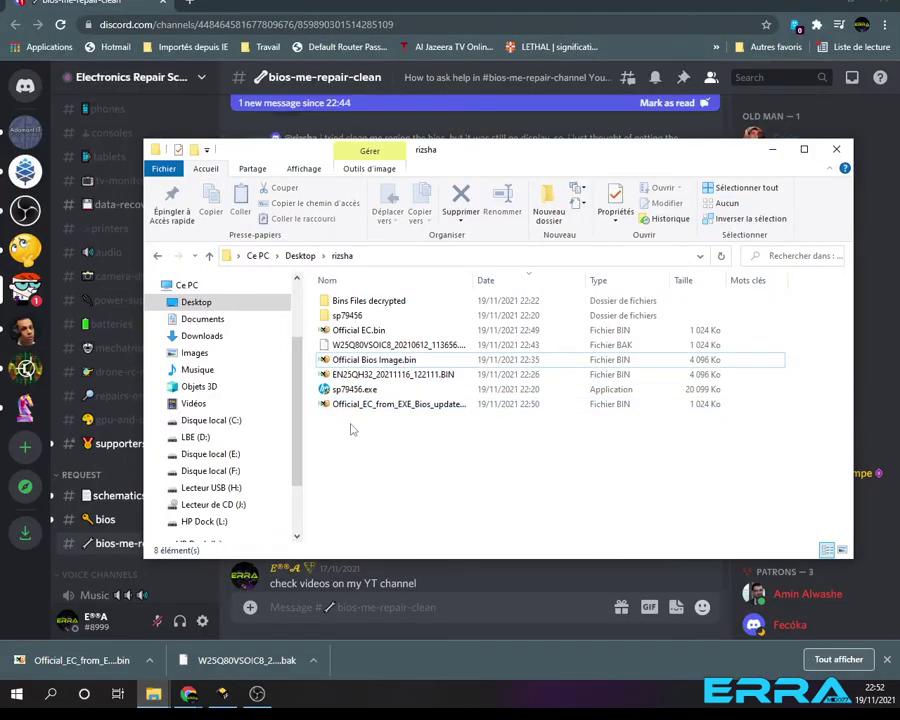
pyautogui.click(345, 360)
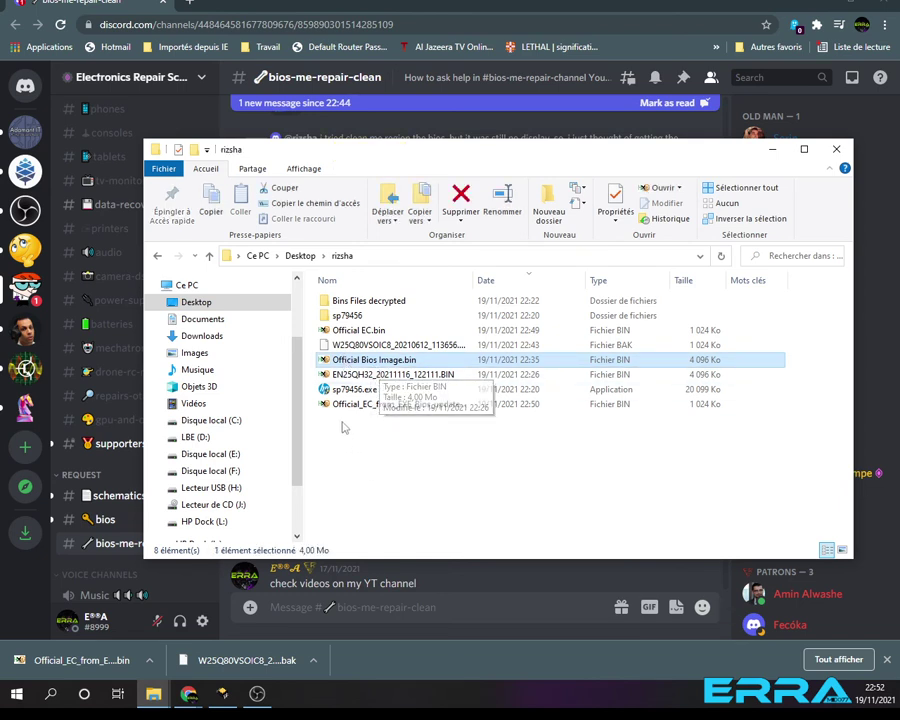
pyautogui.click(350, 330)
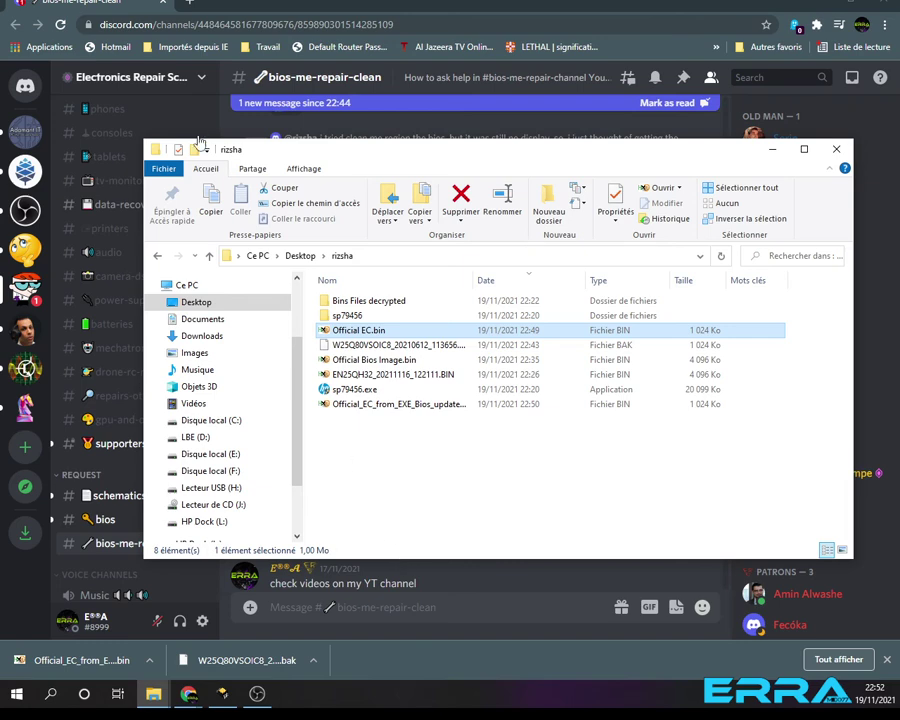
# Switch back to Discord and highlight the Operations list above outimage.bin
pyautogui.click(87, 5)
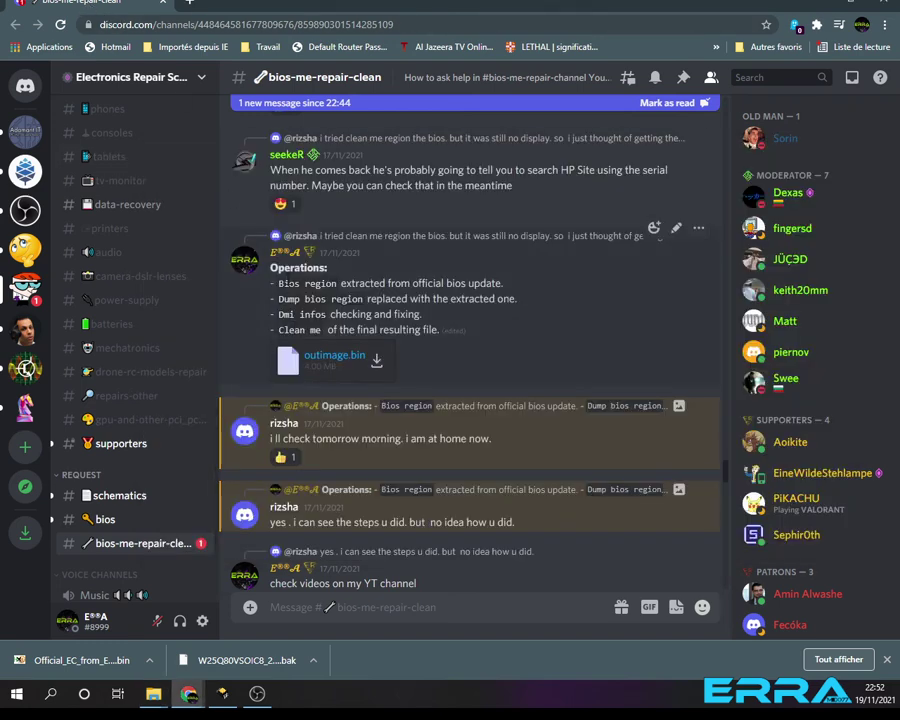
pyautogui.moveTo(271, 267); pyautogui.dragTo(454, 340)
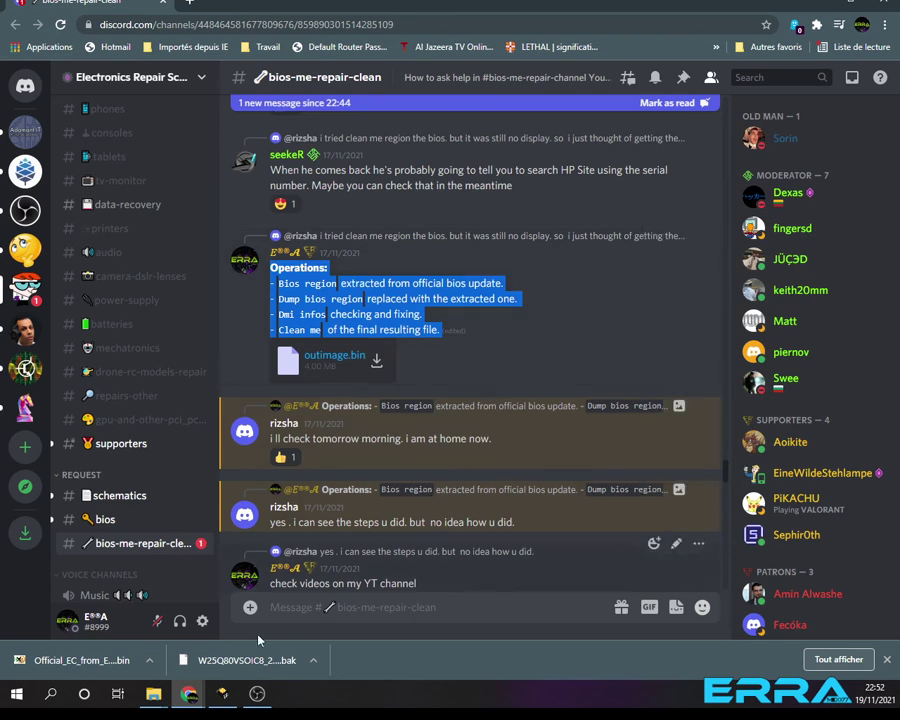
pyautogui.moveTo(259, 699)
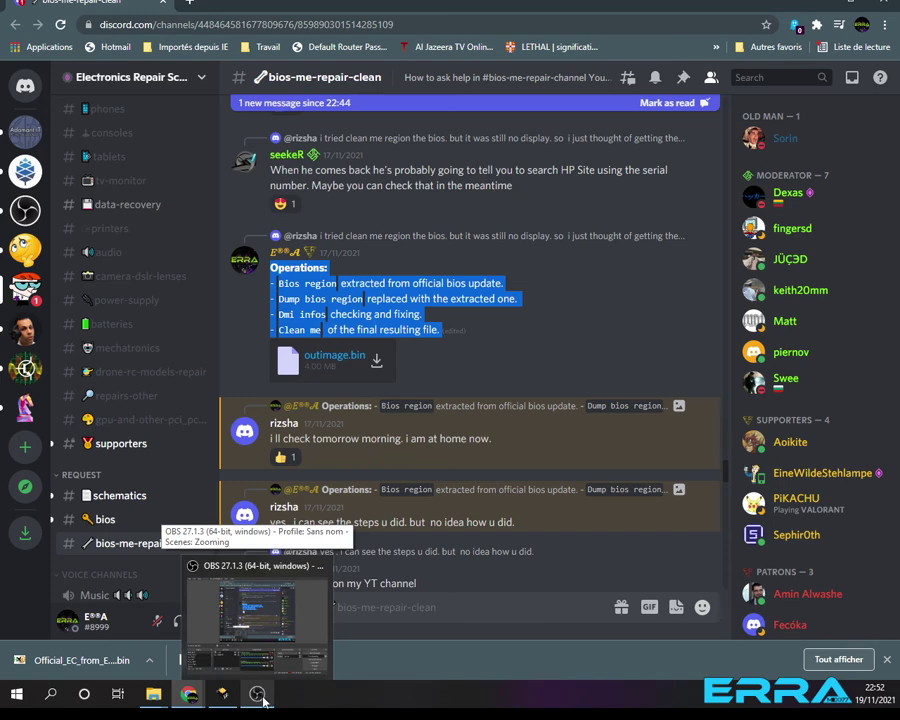
pyautogui.click(263, 699)
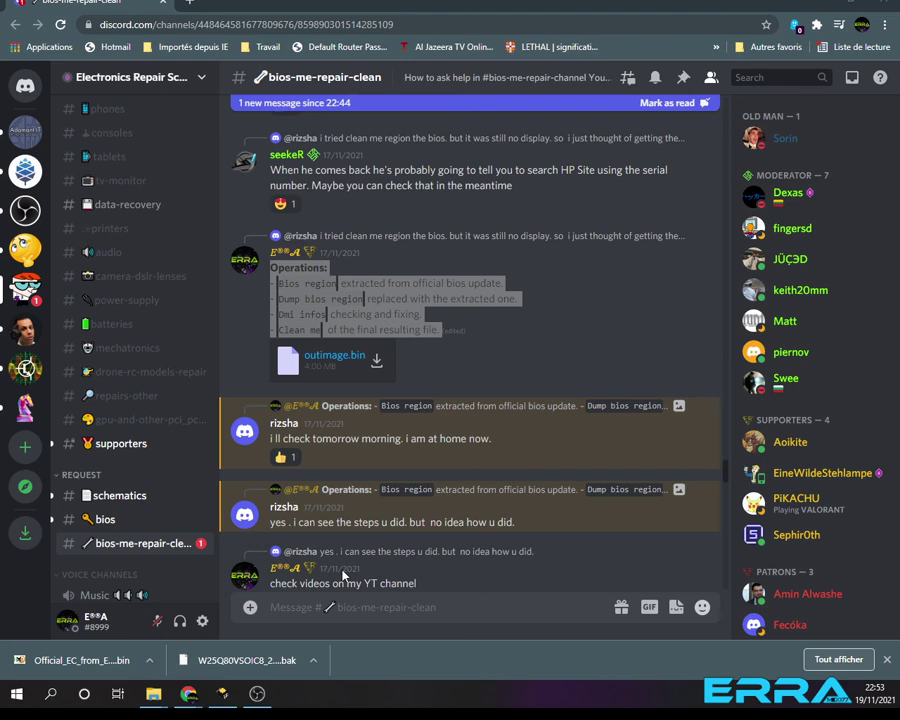
# Close the browser's downloads bar and reselect the text of the Operations list in the Discord message
pyautogui.click(887, 660)
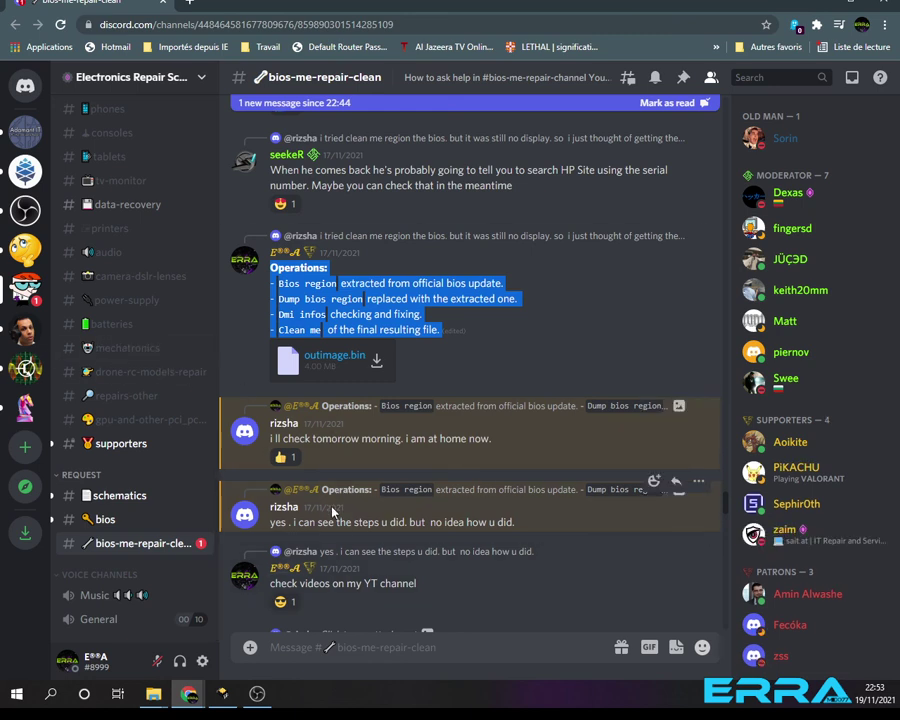
pyautogui.click(327, 314)
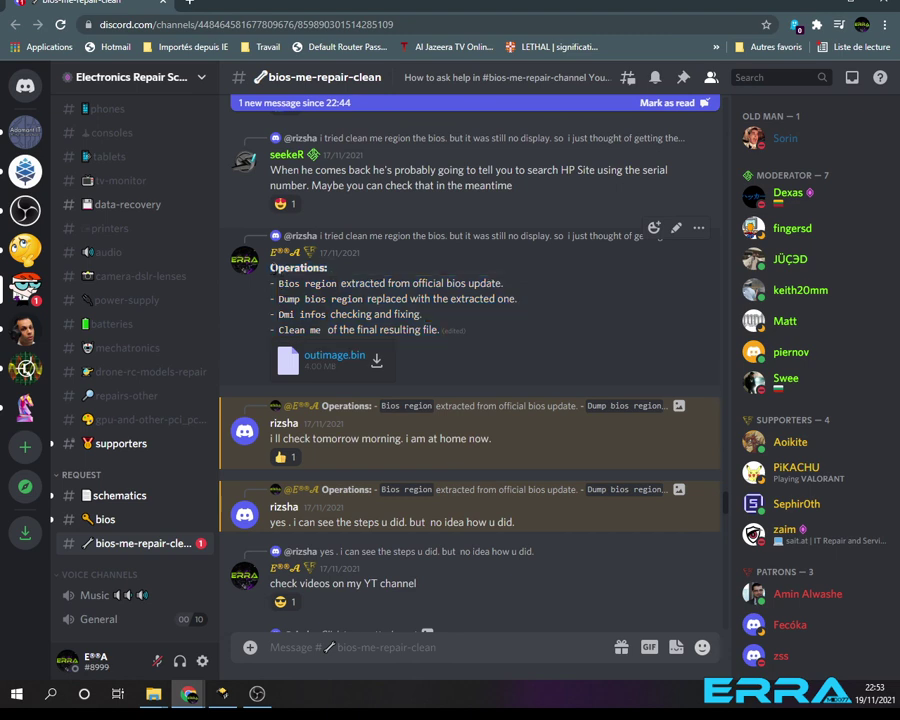
pyautogui.moveTo(268, 266); pyautogui.dragTo(444, 336)
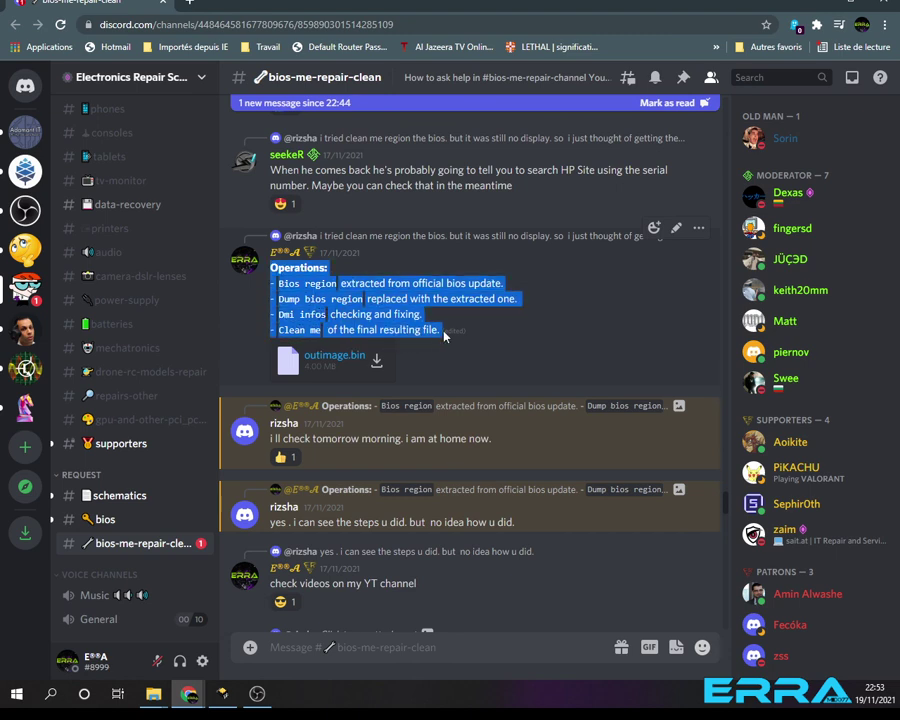